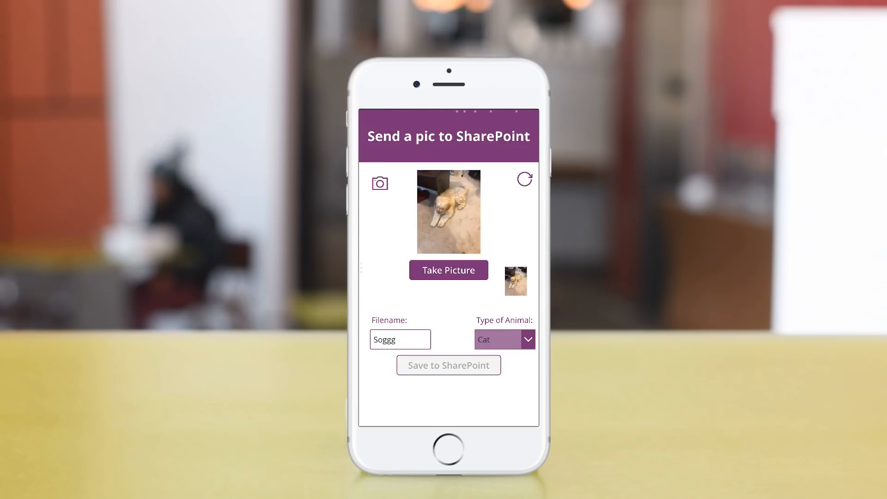
pyautogui.click(449, 404)
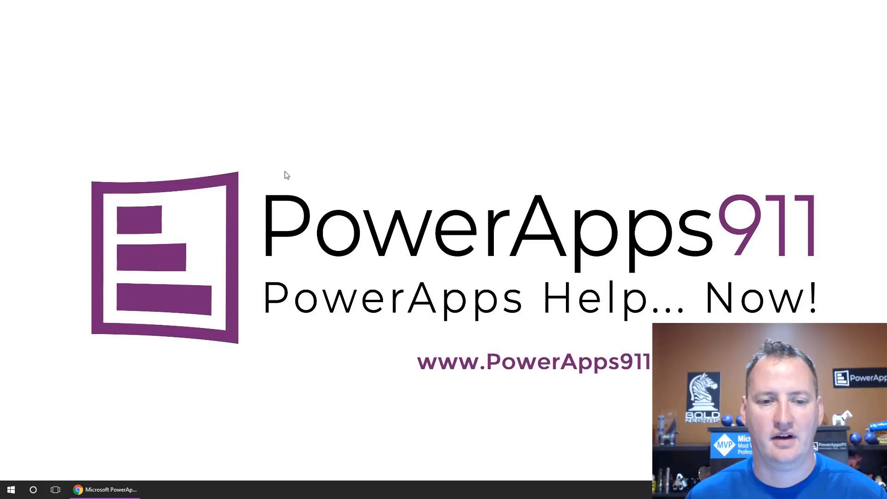
# Switch to PowerApps in Chrome and create a blank app with the phone layout, skipping the welcome dialog
pyautogui.click(105, 491)
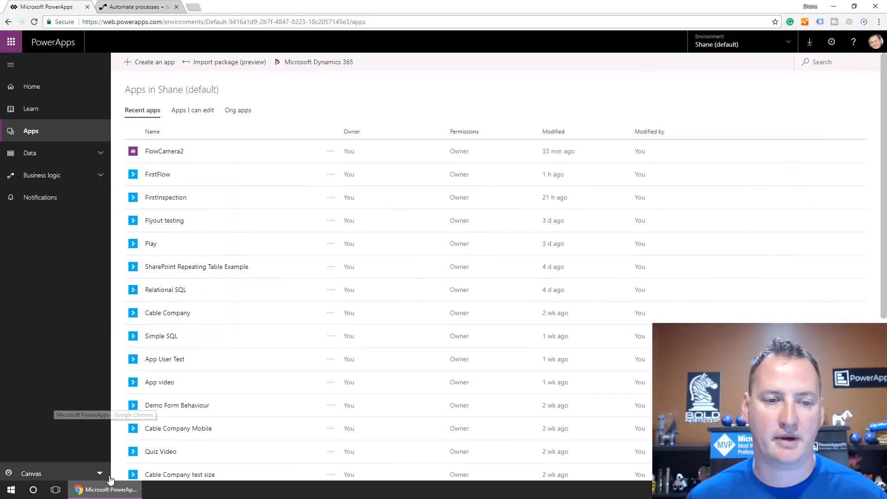
pyautogui.click(131, 63)
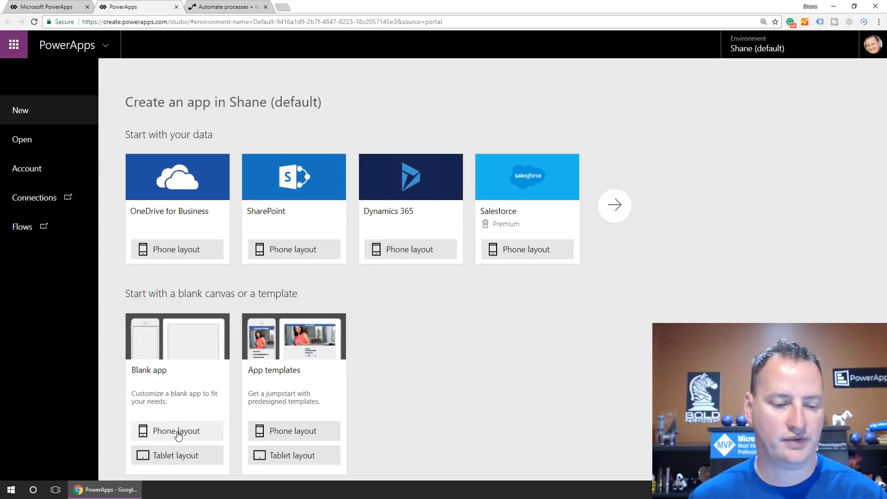
pyautogui.click(177, 432)
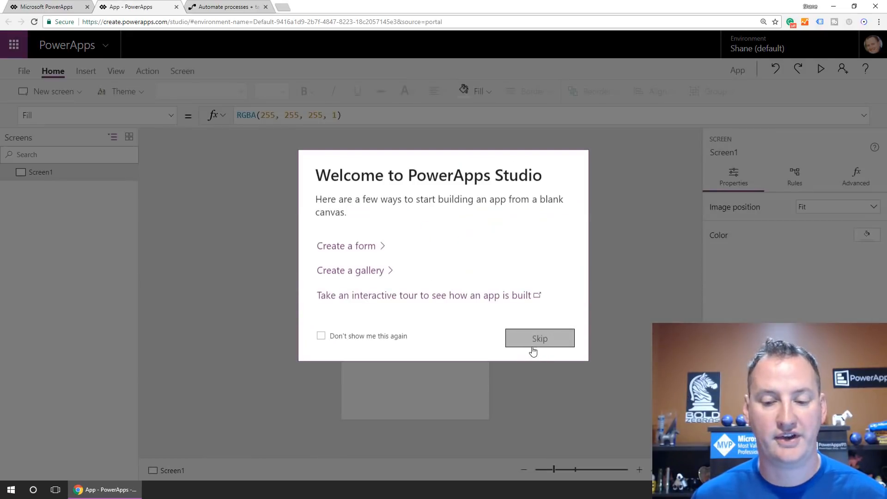
pyautogui.click(554, 340)
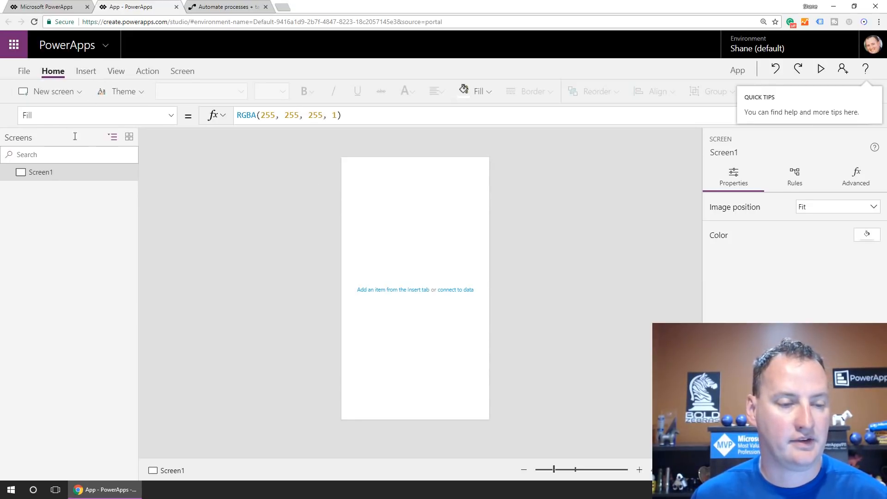
# Insert a rectangle on Screen1 as a full-width header at position 0, 0, about 640 wide and 218 high
pyautogui.click(92, 73)
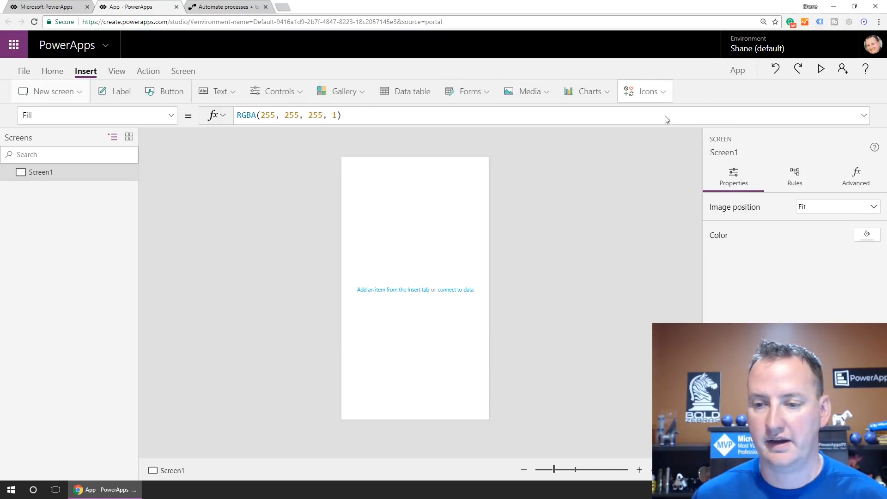
pyautogui.click(656, 92)
pyautogui.moveTo(762, 123); pyautogui.dragTo(760, 292)
pyautogui.click(650, 176)
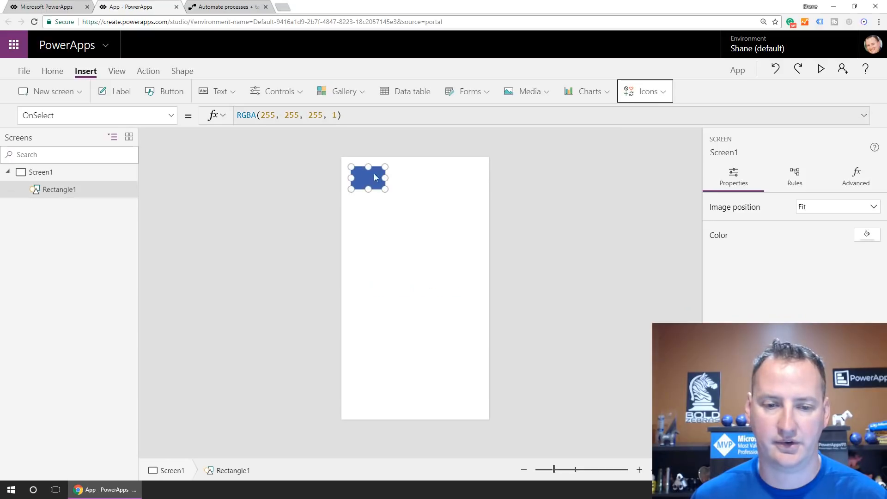
pyautogui.moveTo(351, 167); pyautogui.dragTo(349, 159)
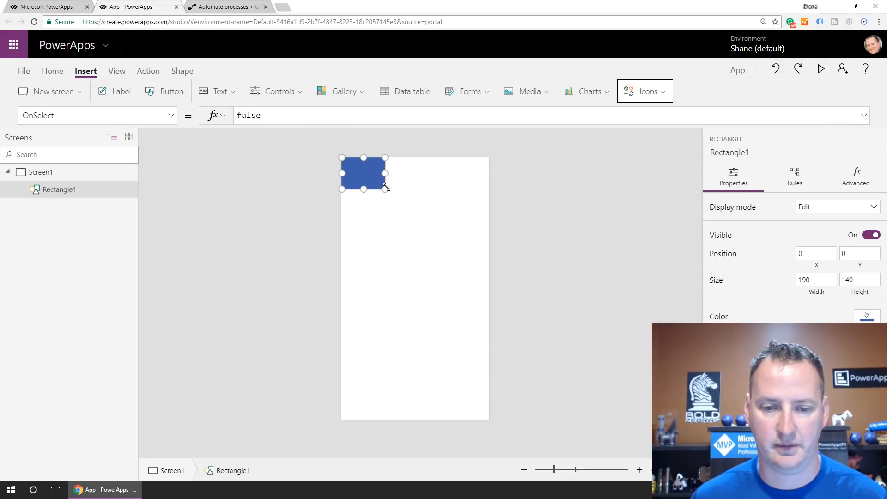
pyautogui.moveTo(387, 188); pyautogui.dragTo(501, 213)
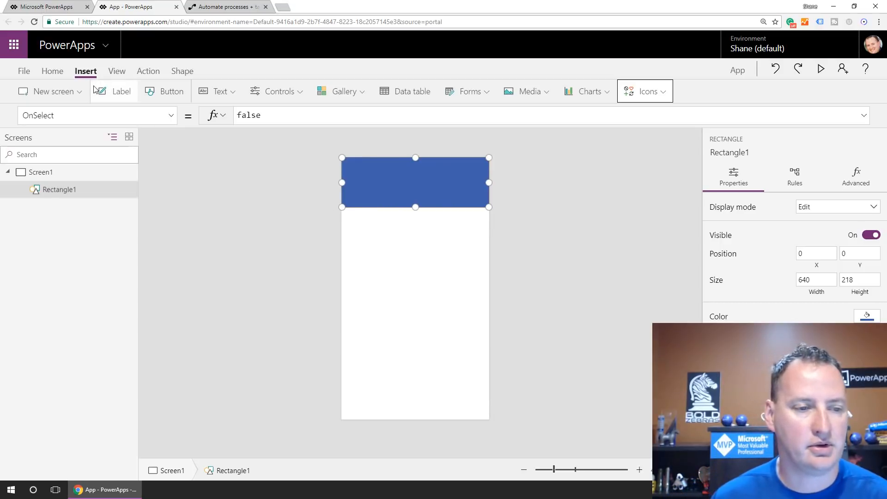
# Add a new blank screen and rename it Settings
pyautogui.click(72, 96)
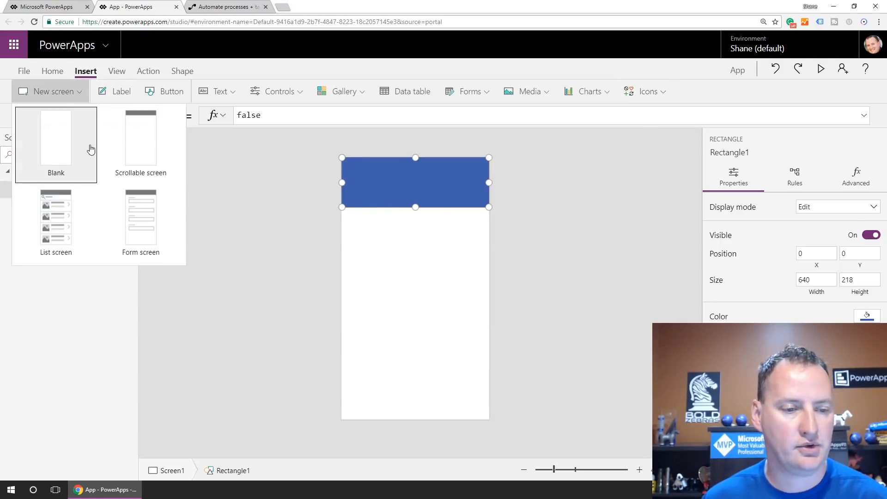
pyautogui.click(52, 160)
pyautogui.doubleClick(47, 208)
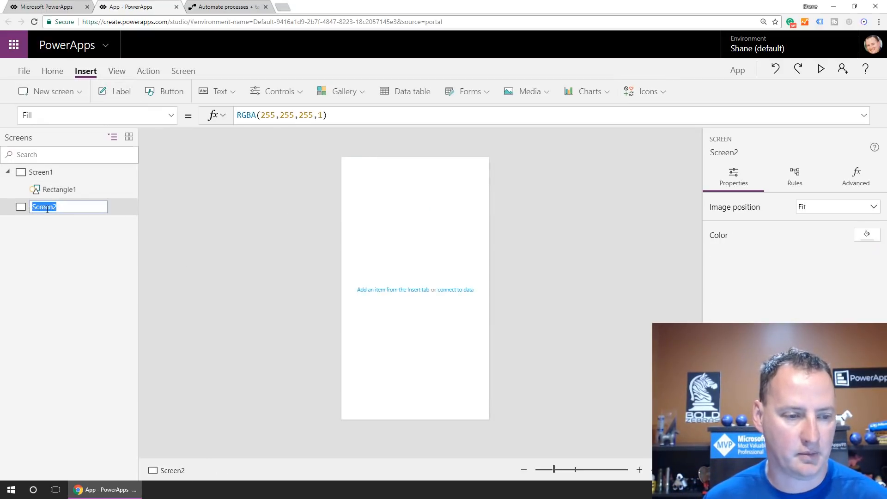
pyautogui.write('Settings')
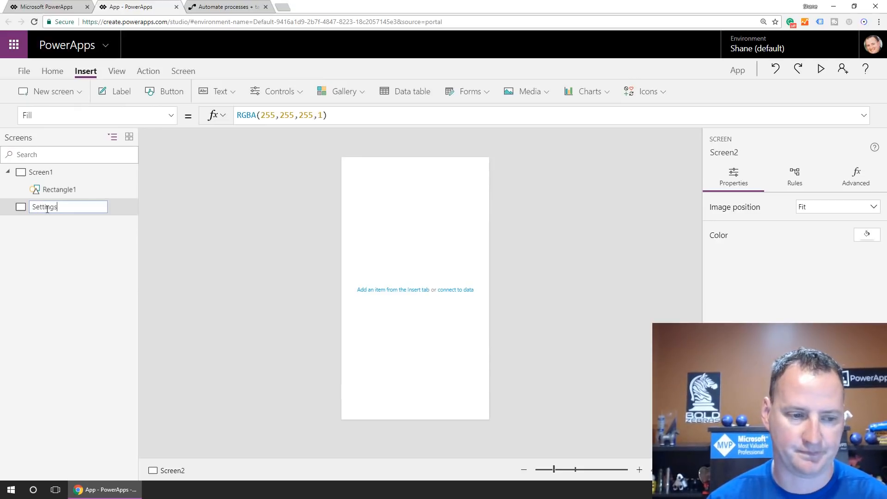
pyautogui.press('Return')
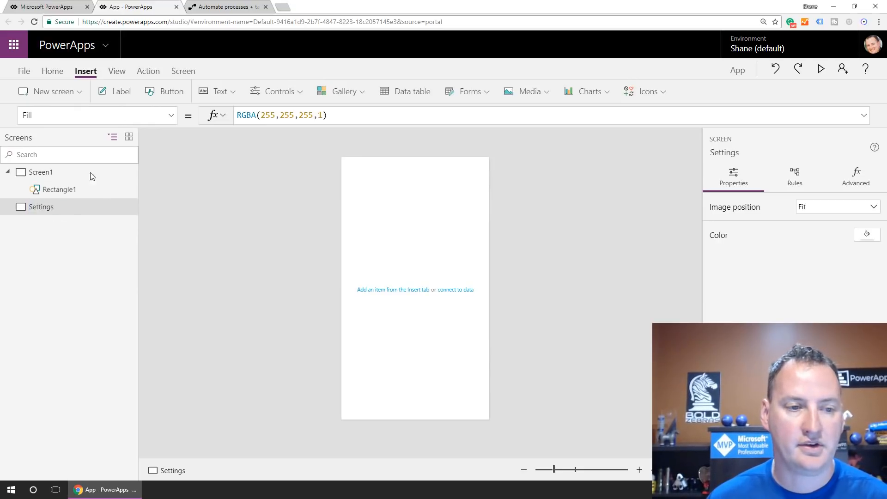
# Insert a label on the Settings screen with the text "PowerApps911 Purple"
pyautogui.click(115, 92)
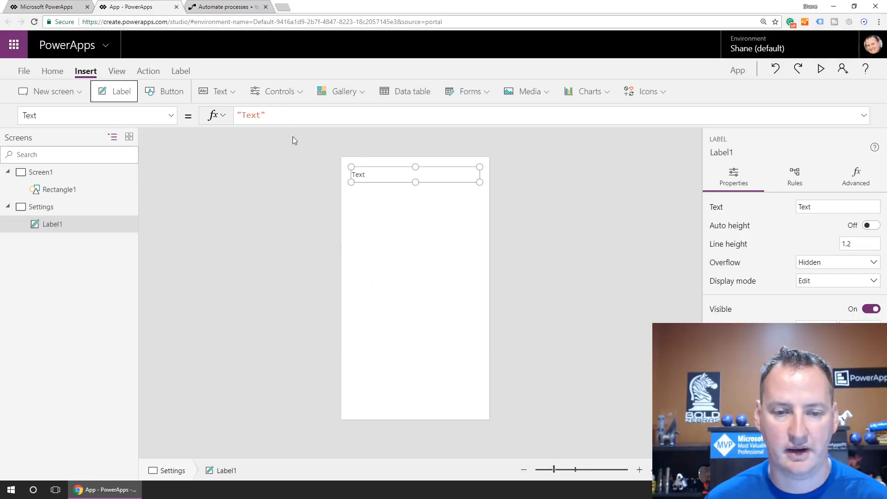
pyautogui.doubleClick(365, 175)
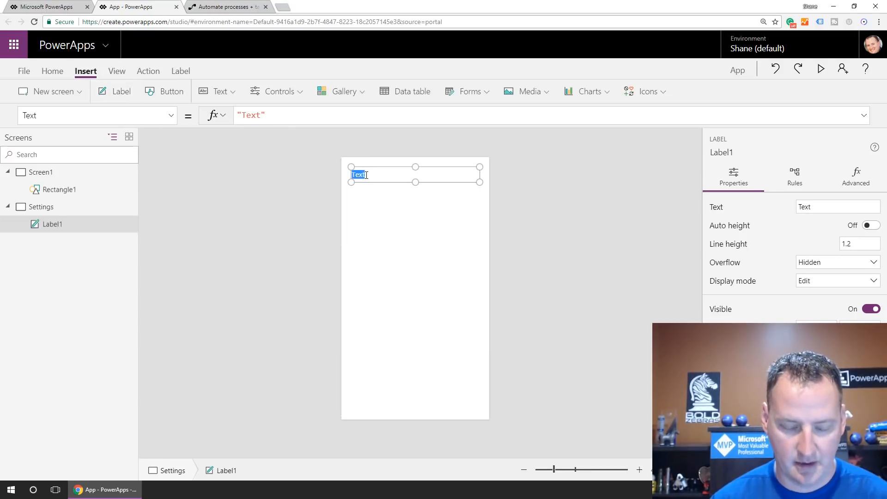
pyautogui.write('PowerApps')
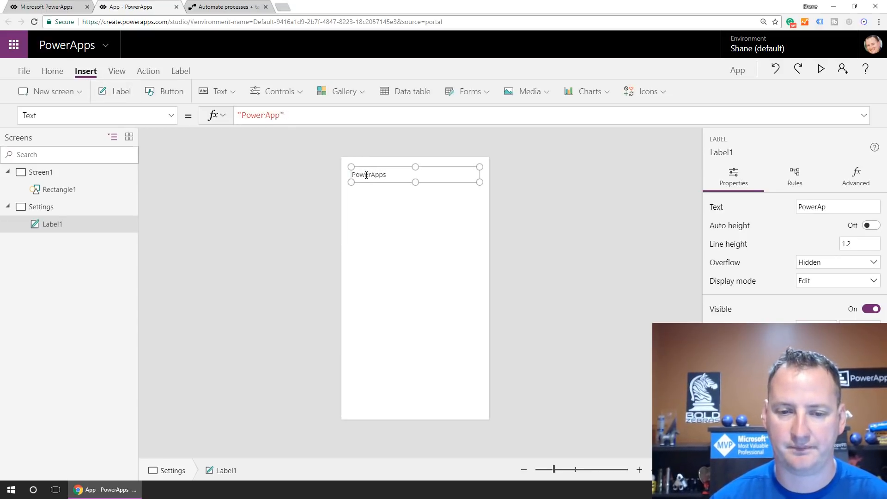
pyautogui.write('911 Purple')
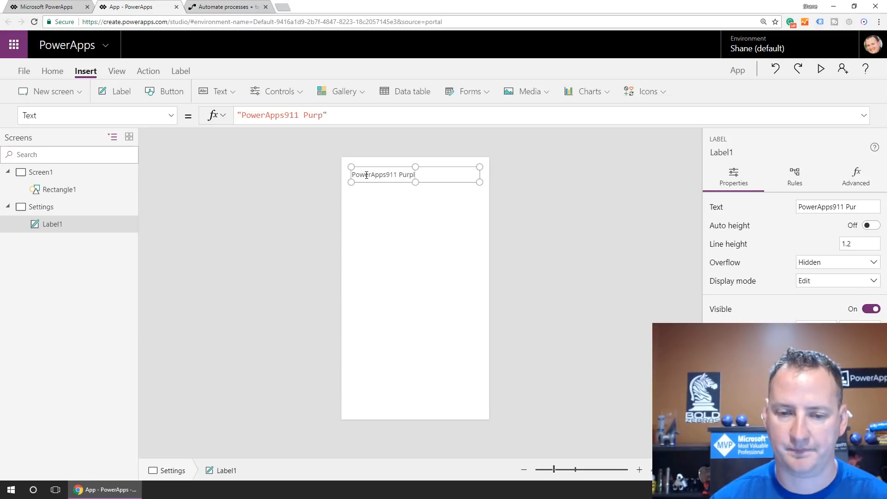
pyautogui.click(362, 202)
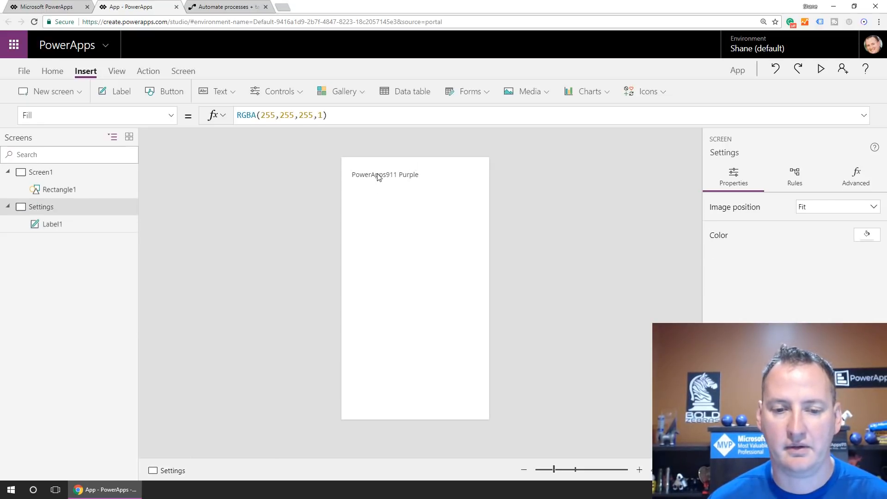
# Set the Color property of the "PowerApps911 Purple" label to ColorValue("#742873")
pyautogui.click(375, 174)
pyautogui.click(171, 116)
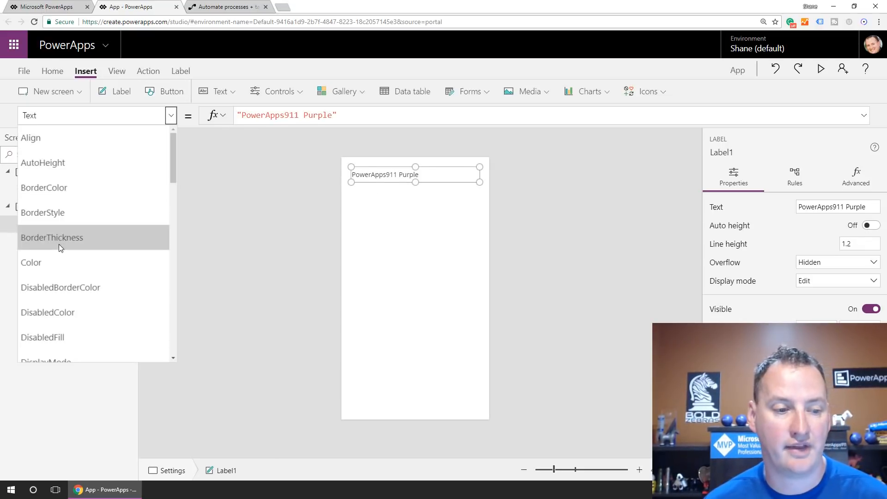
pyautogui.click(76, 261)
pyautogui.moveTo(274, 116); pyautogui.dragTo(232, 118)
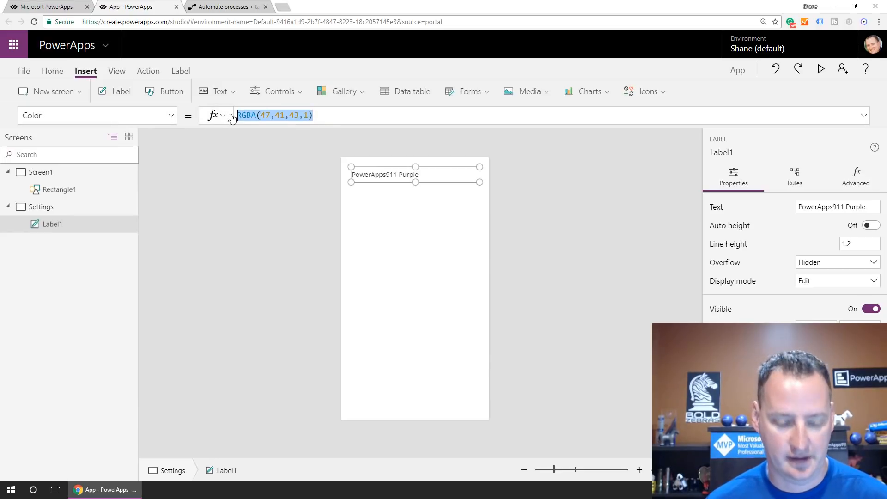
pyautogui.write('Colo')
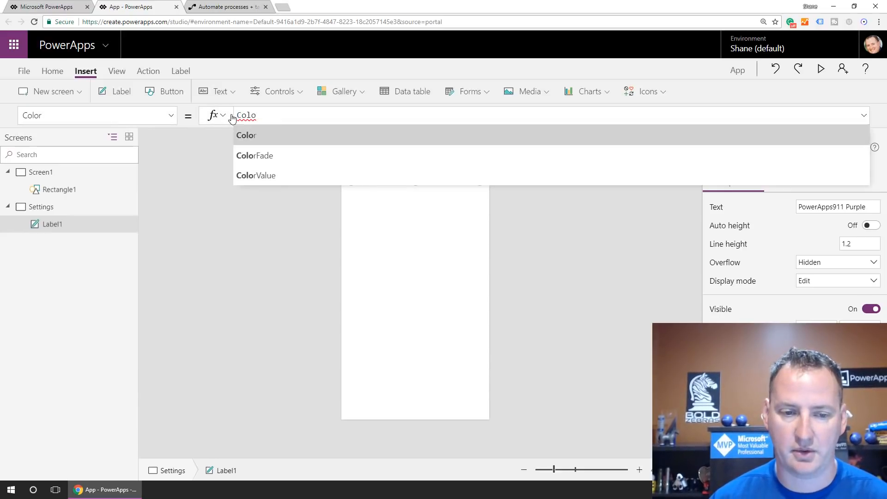
pyautogui.press('Down')
pyautogui.press('Down')
pyautogui.press('Tab')
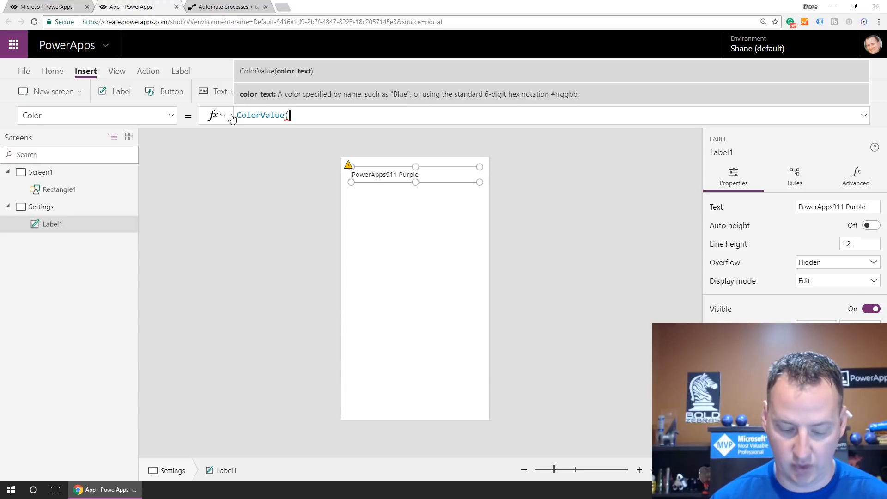
pyautogui.write('"#742873")')
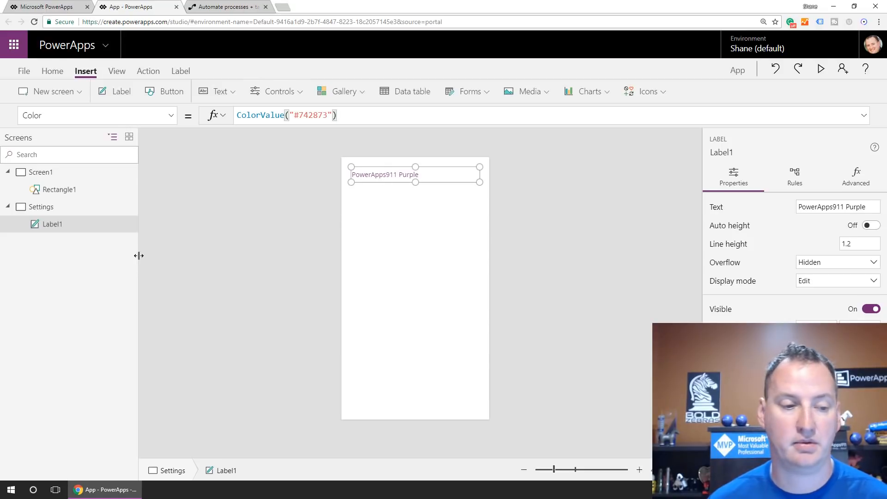
# Rename the label on the Settings screen as Afill
pyautogui.doubleClick(48, 226)
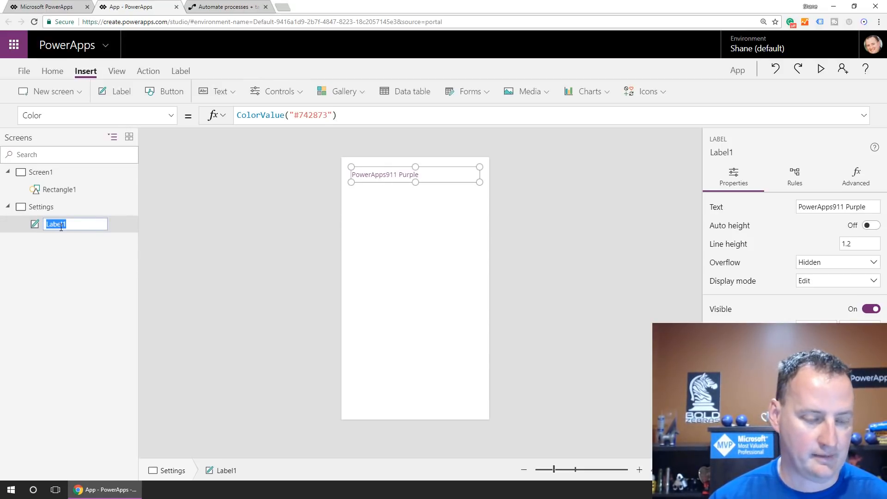
pyautogui.write('Afill')
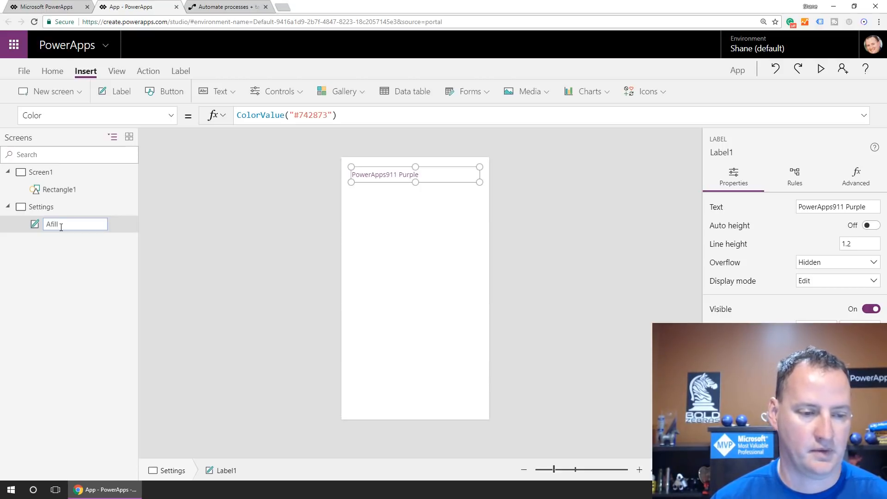
pyautogui.press('Return')
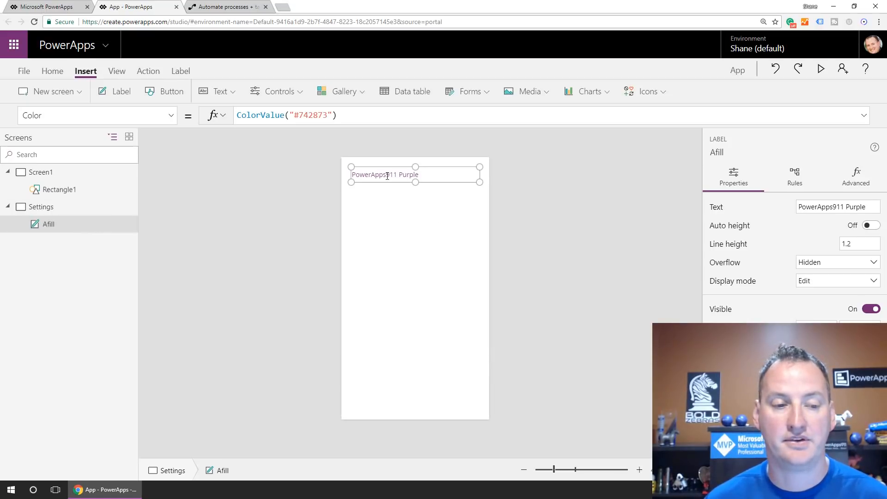
# Set the Fill property of the header rectangle on Screen1 to Afill.Color
pyautogui.click(51, 190)
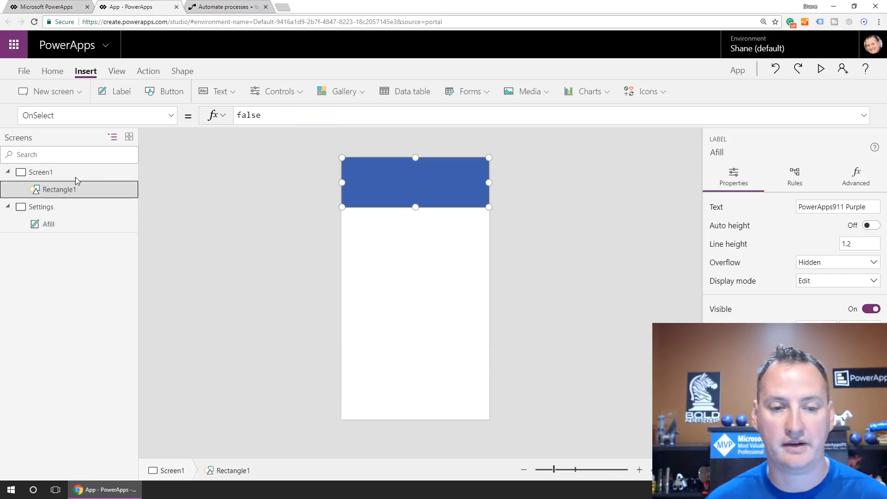
pyautogui.click(171, 118)
pyautogui.click(39, 290)
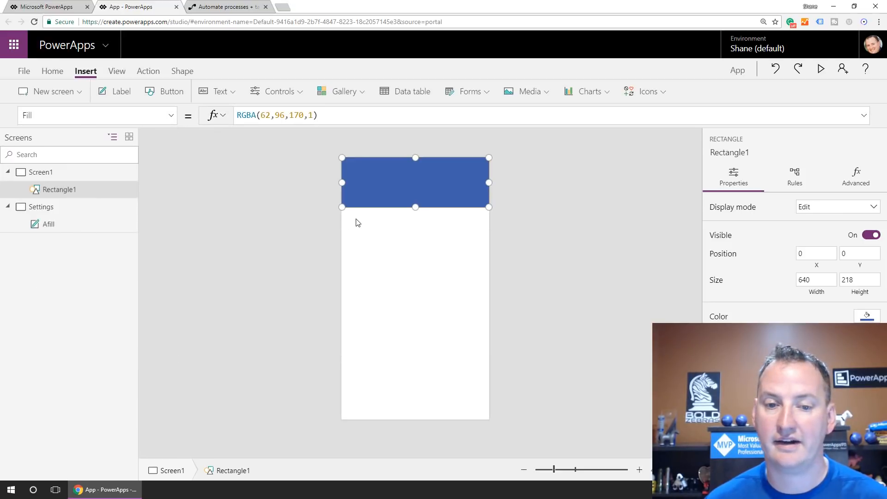
pyautogui.moveTo(319, 116); pyautogui.dragTo(233, 118)
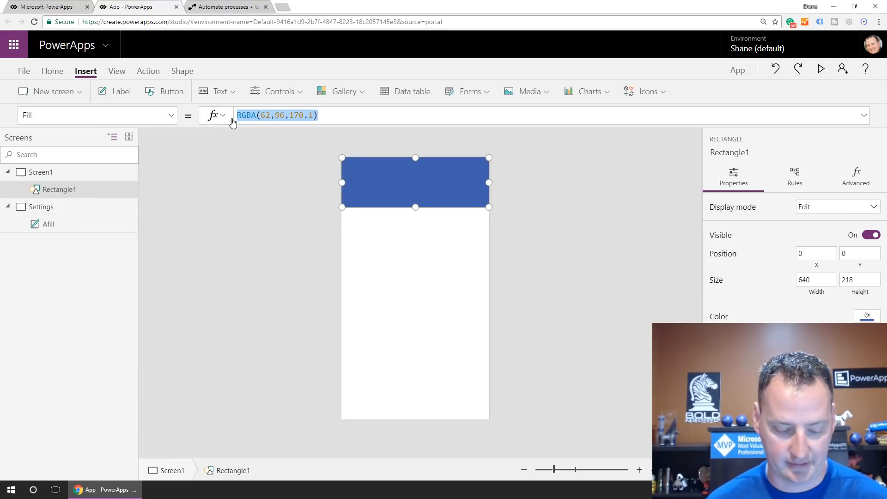
pyautogui.write('afi')
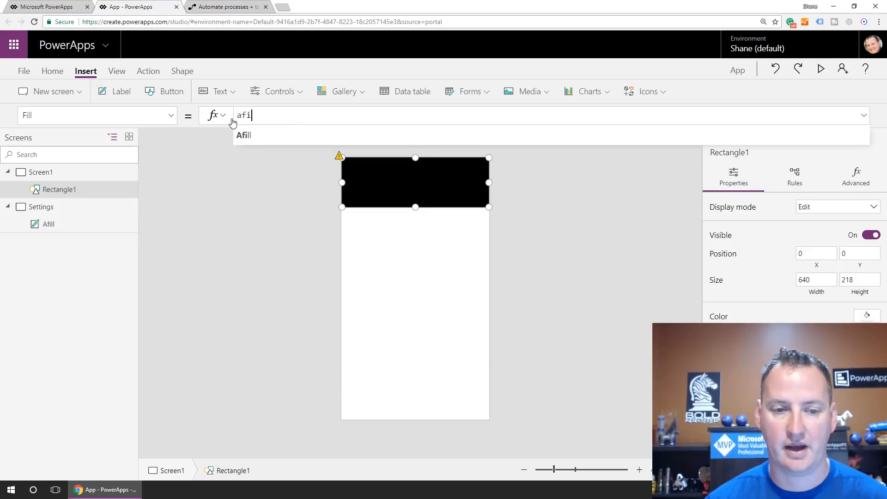
pyautogui.press('Tab')
pyautogui.write('.col')
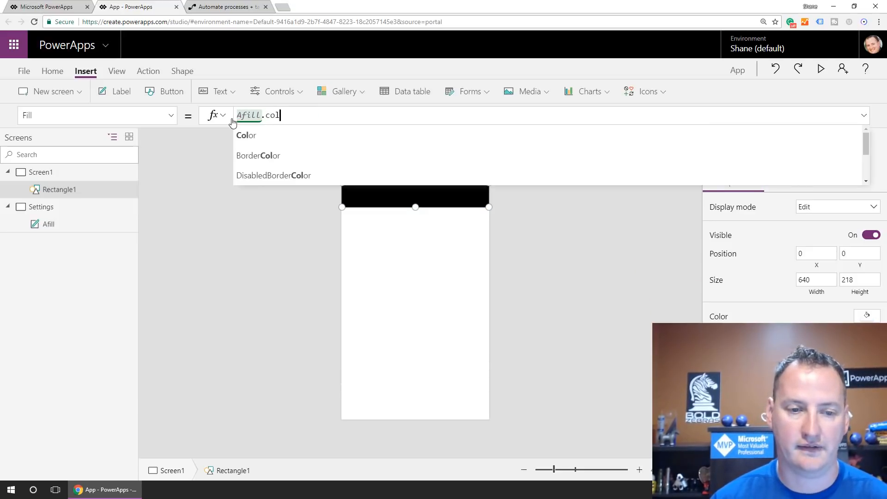
pyautogui.press('Tab')
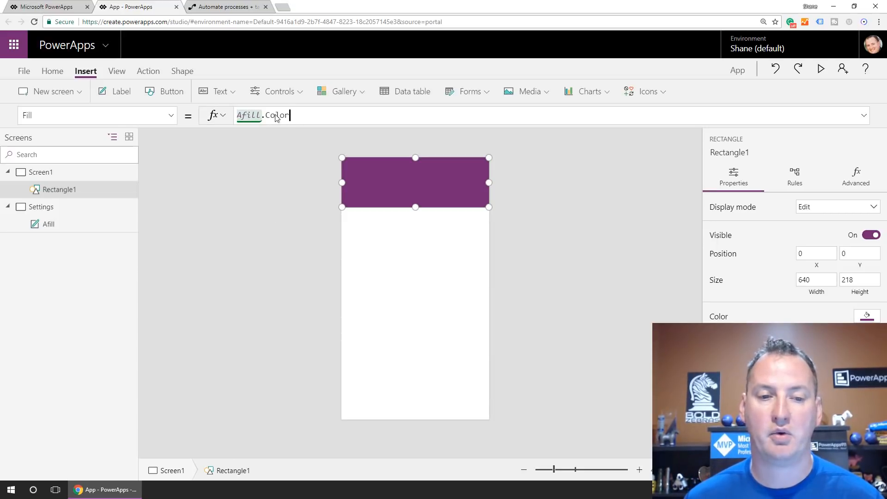
pyautogui.moveTo(298, 116); pyautogui.dragTo(237, 117)
pyautogui.click(422, 228)
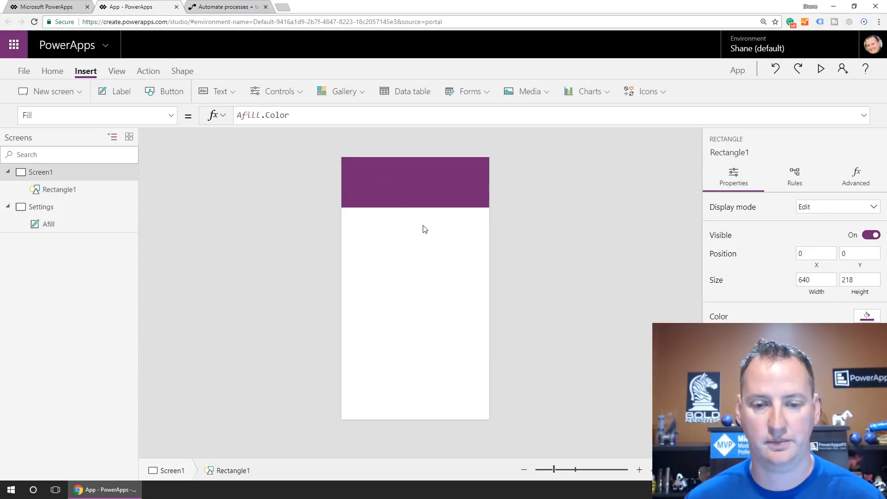
# Insert a label over the header rectangle on Screen1 and format its text as size 36, bold and white
pyautogui.click(410, 185)
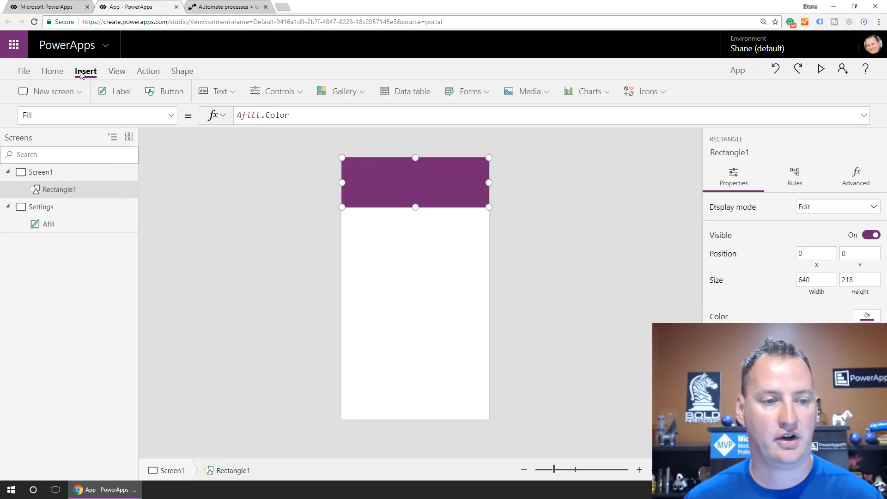
pyautogui.click(115, 91)
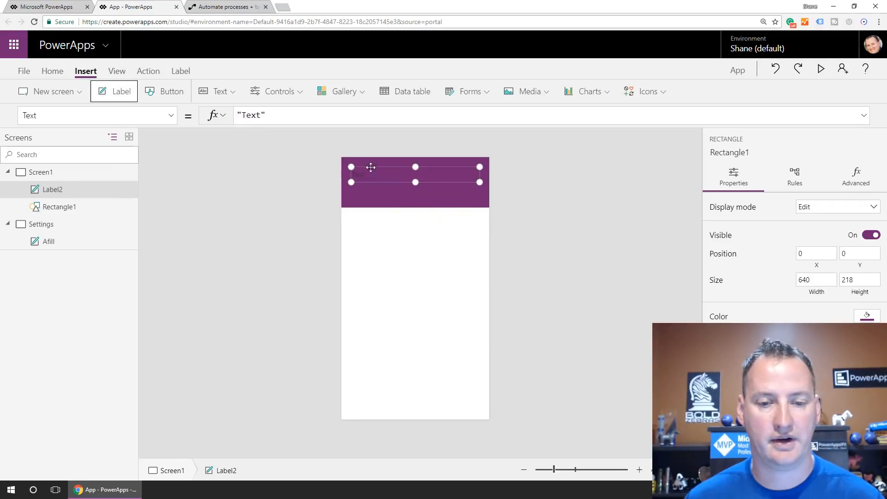
pyautogui.click(47, 72)
pyautogui.click(283, 91)
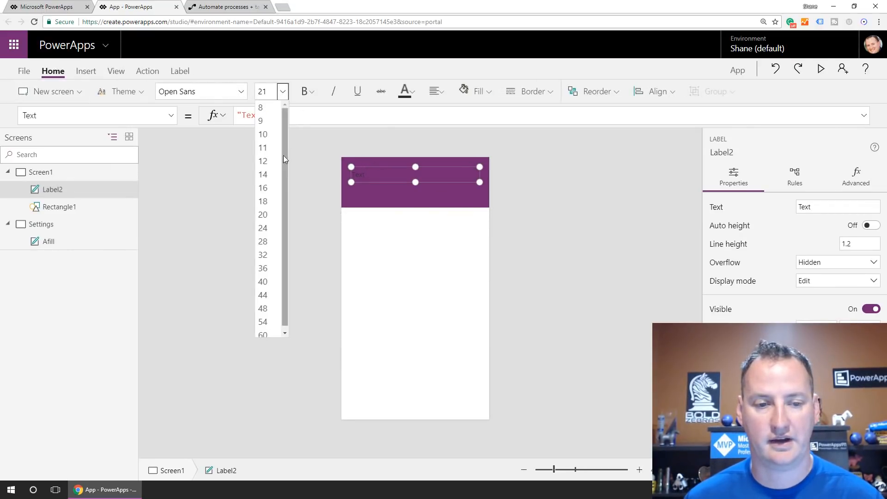
pyautogui.click(272, 269)
pyautogui.click(306, 91)
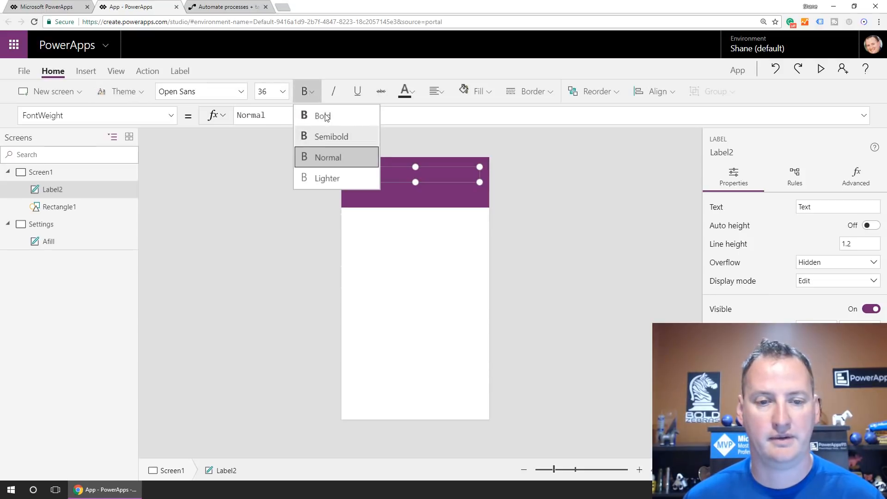
pyautogui.click(326, 116)
pyautogui.click(404, 91)
pyautogui.click(414, 167)
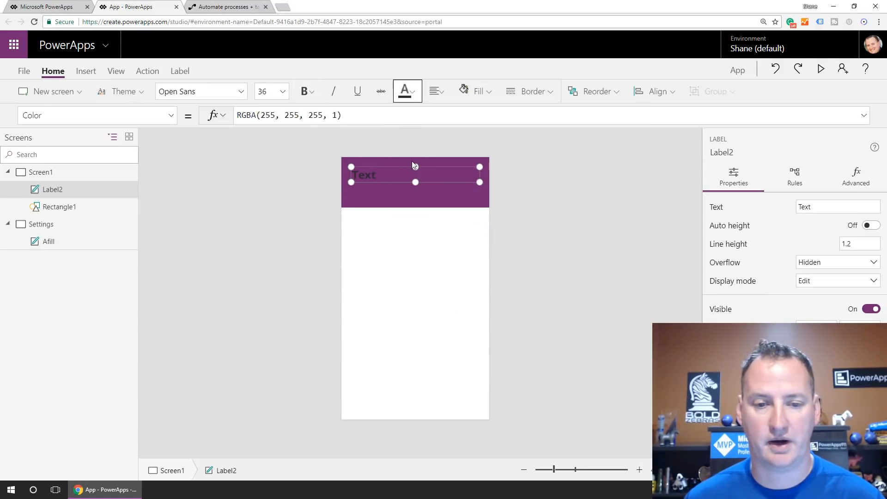
# Set the header label's text to "Upload a pic to SharePoint" and resize the label to cover the whole purple rectangle
pyautogui.doubleClick(361, 174)
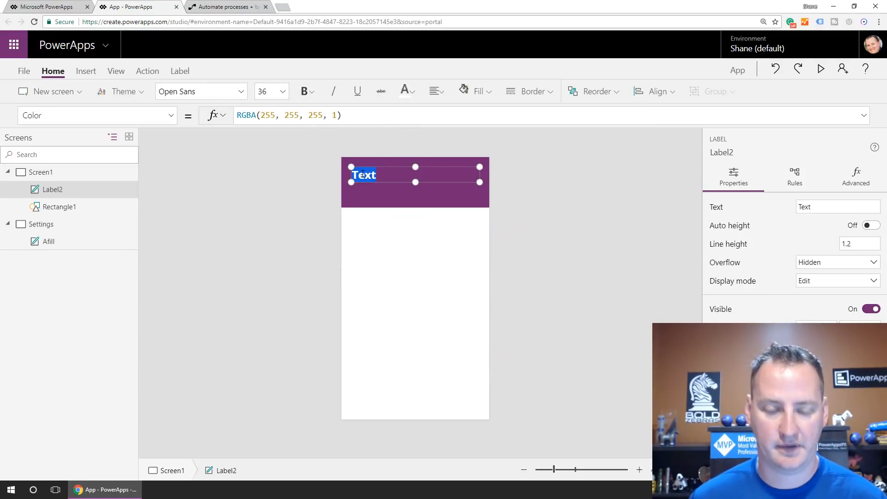
pyautogui.write('Upload a')
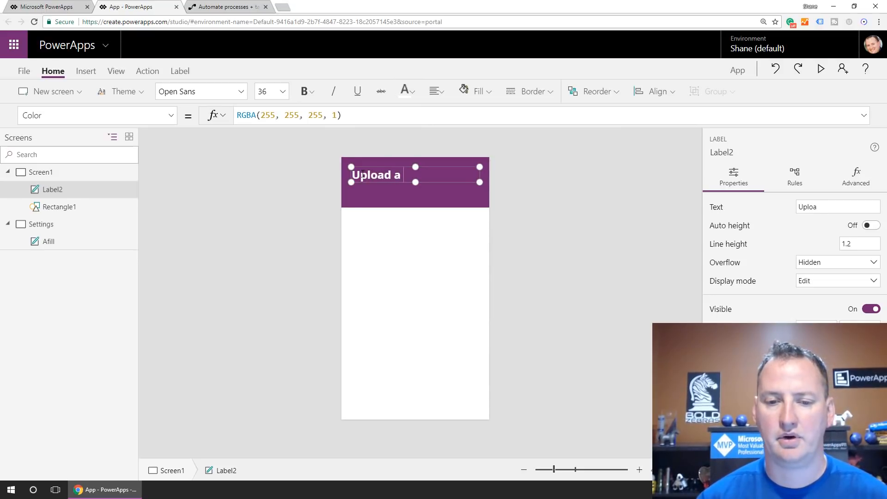
pyautogui.write(' pic to SharePoint')
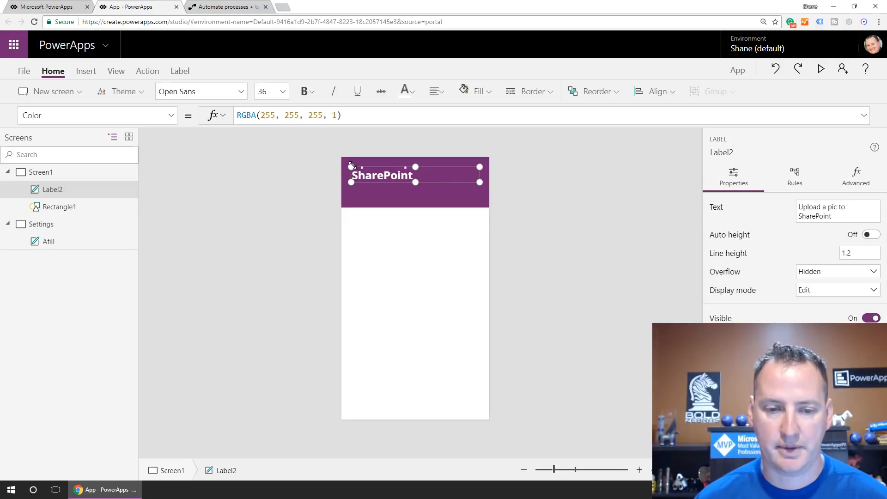
pyautogui.moveTo(351, 165); pyautogui.dragTo(339, 157)
pyautogui.moveTo(480, 183); pyautogui.dragTo(489, 207)
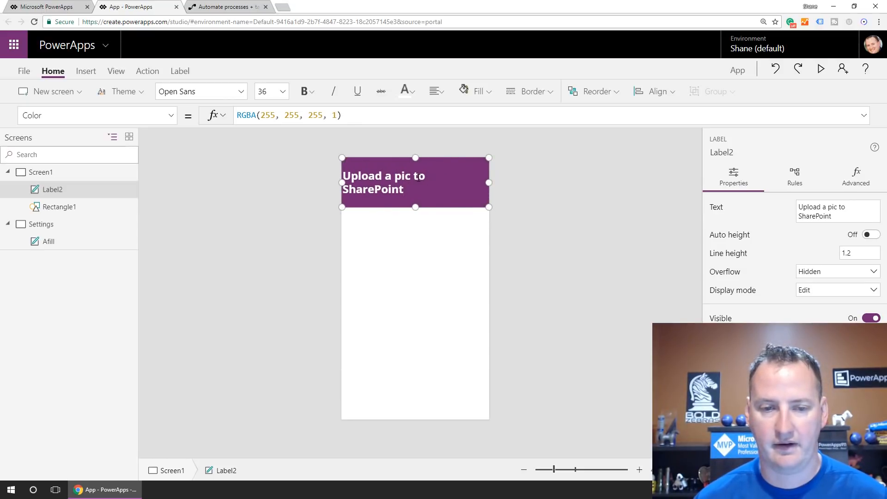
# Reduce the header label's font size to 32 and center its text
pyautogui.moveTo(401, 187); pyautogui.dragTo(339, 171)
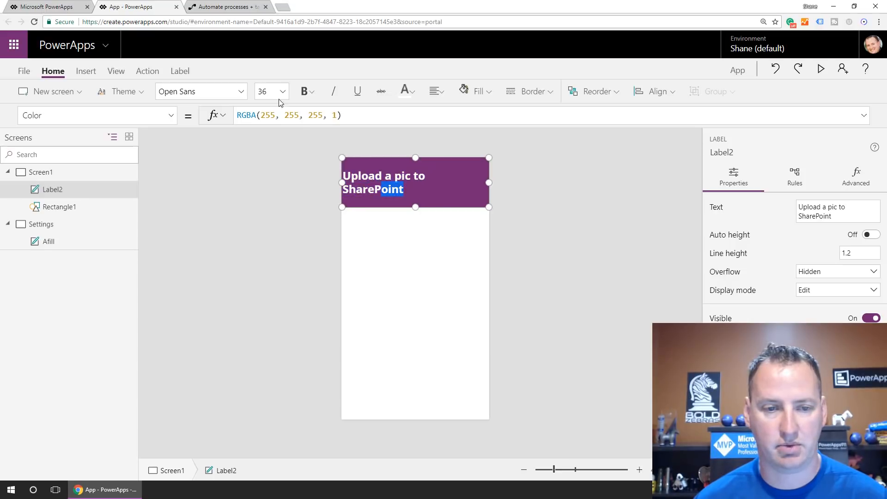
pyautogui.click(283, 92)
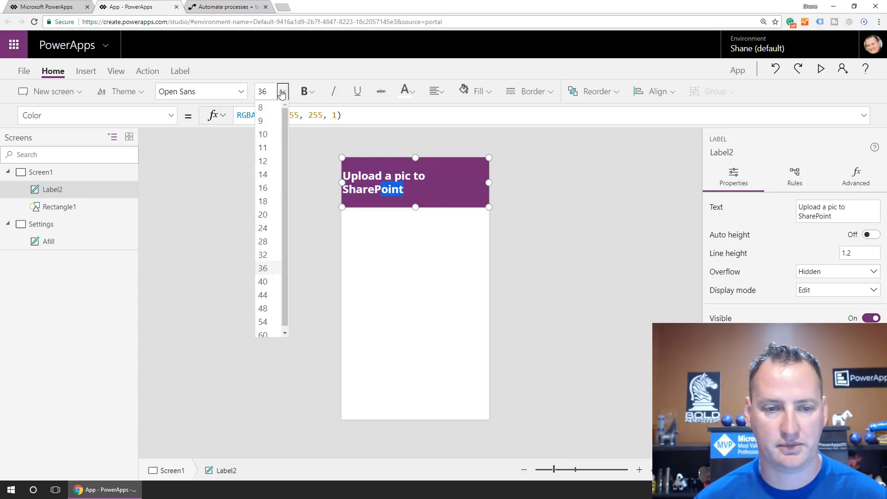
pyautogui.click(263, 255)
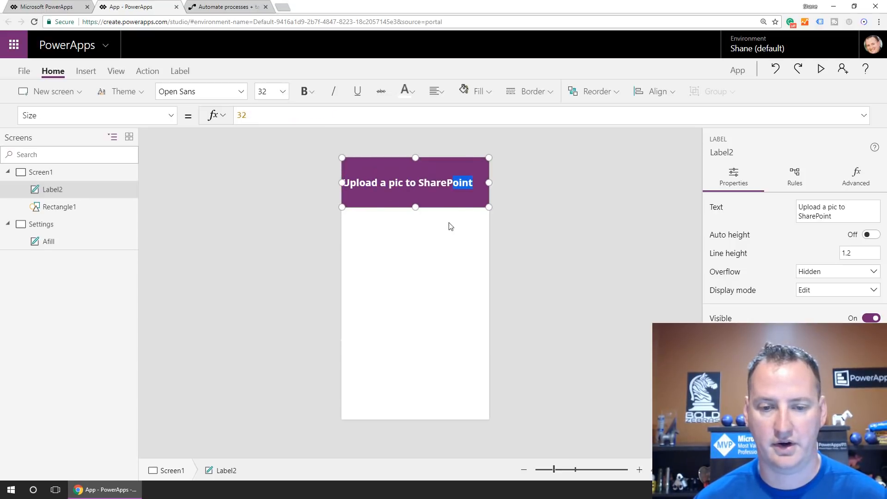
pyautogui.click(435, 91)
pyautogui.click(456, 136)
pyautogui.click(432, 254)
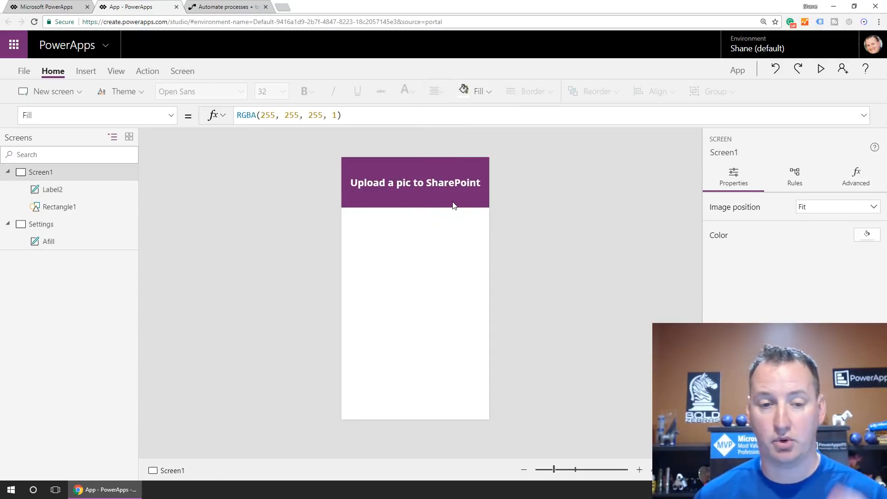
# Insert a camera control and move it just below the header, centered horizontally at X 120, Y 243
pyautogui.click(86, 72)
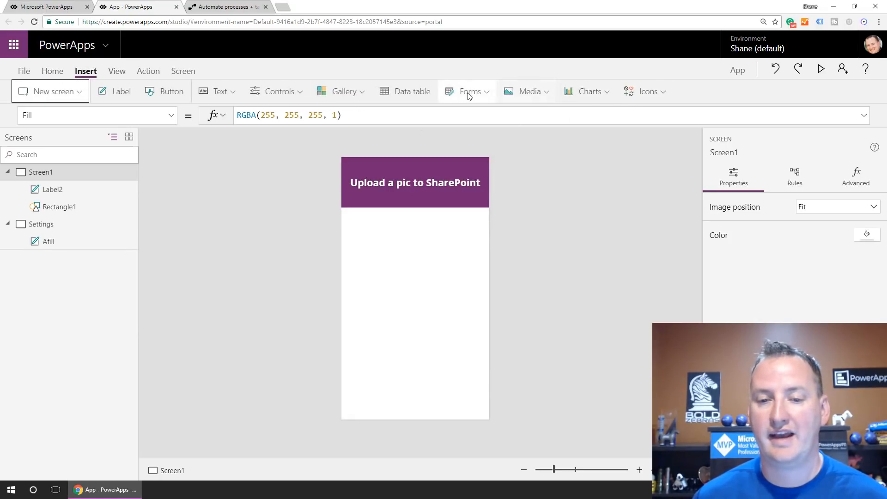
pyautogui.click(533, 93)
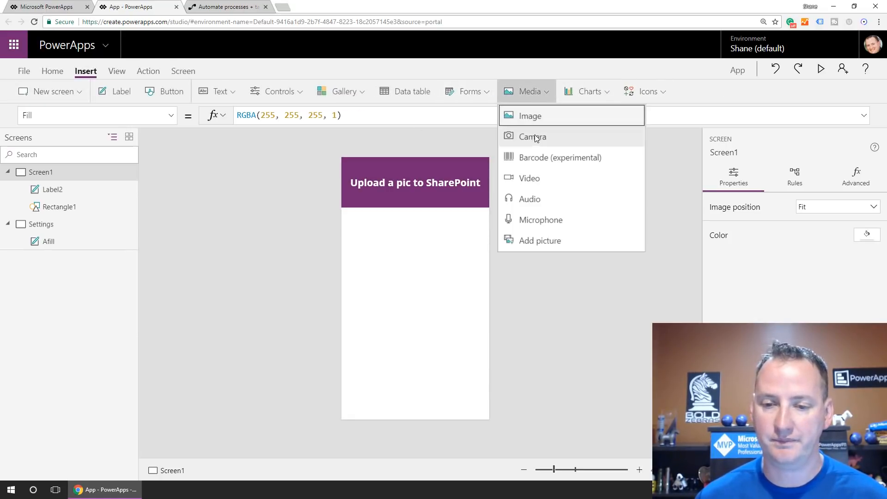
pyautogui.click(533, 137)
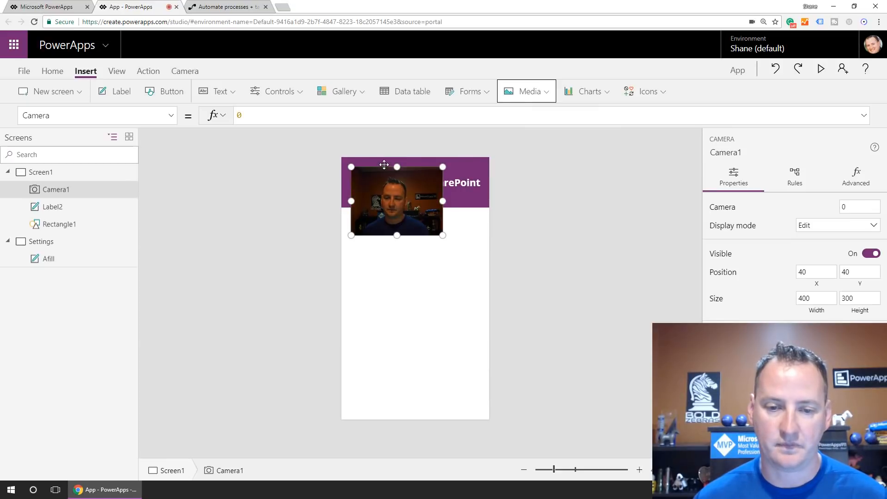
pyautogui.moveTo(374, 156); pyautogui.dragTo(400, 212)
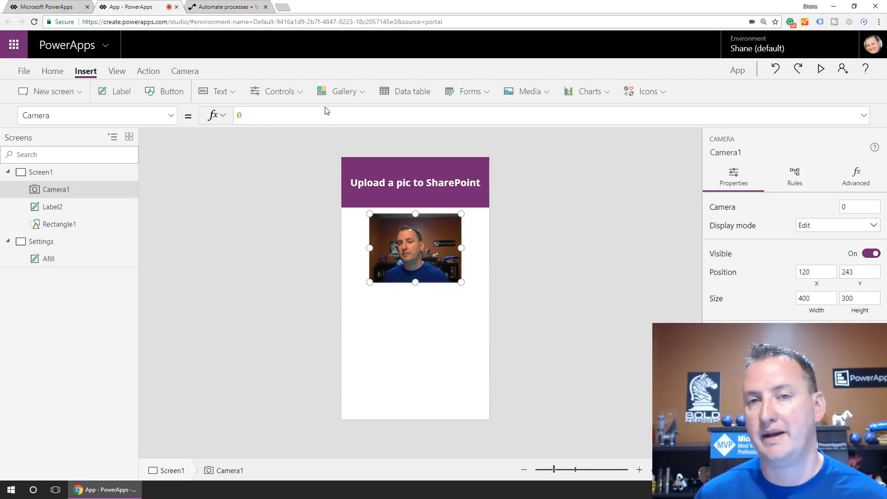
# Insert a button and place it centered beneath the camera at X 180, Y 608
pyautogui.click(287, 146)
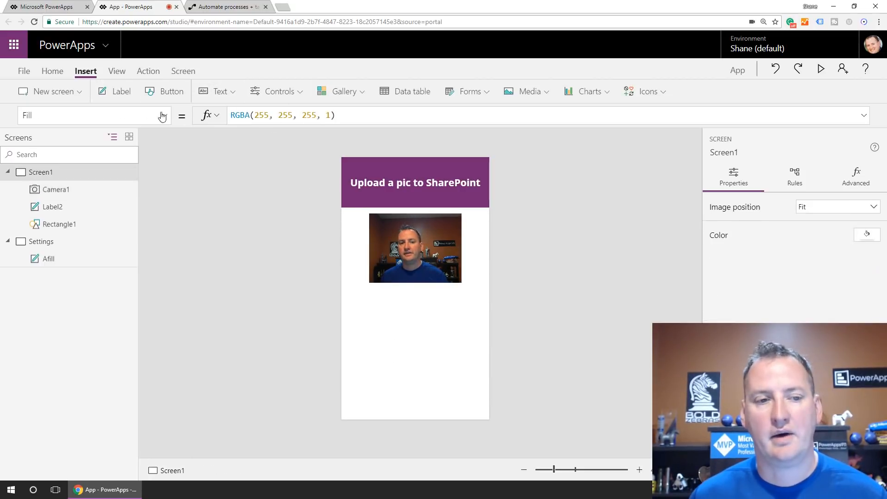
pyautogui.click(164, 94)
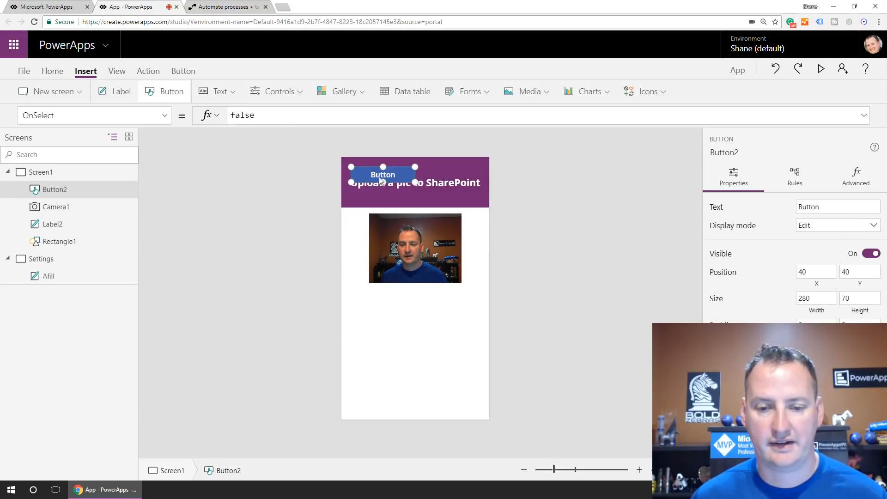
pyautogui.moveTo(372, 166); pyautogui.dragTo(410, 299)
pyautogui.moveTo(406, 296); pyautogui.dragTo(407, 296)
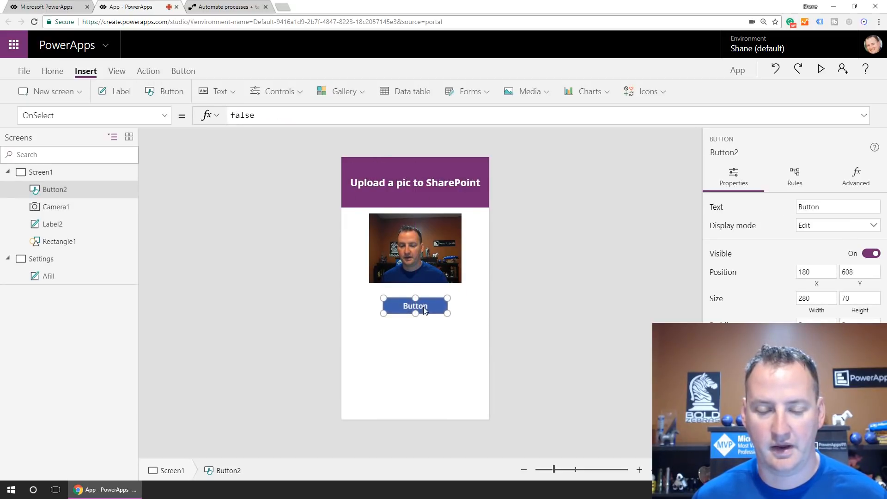
# Set the Fill property of the button beneath the camera to Afill.Color
pyautogui.click(164, 115)
pyautogui.click(95, 292)
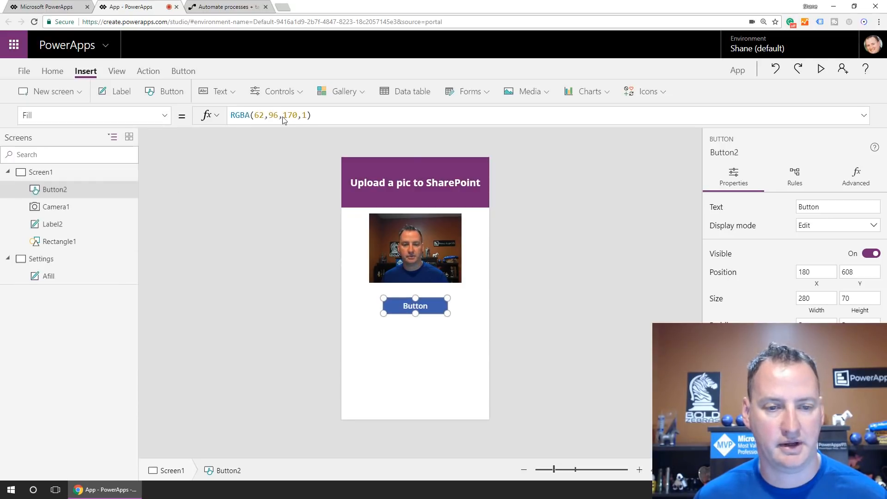
pyautogui.hotkey('ctrl', 'a')
pyautogui.write('Afill.Color')
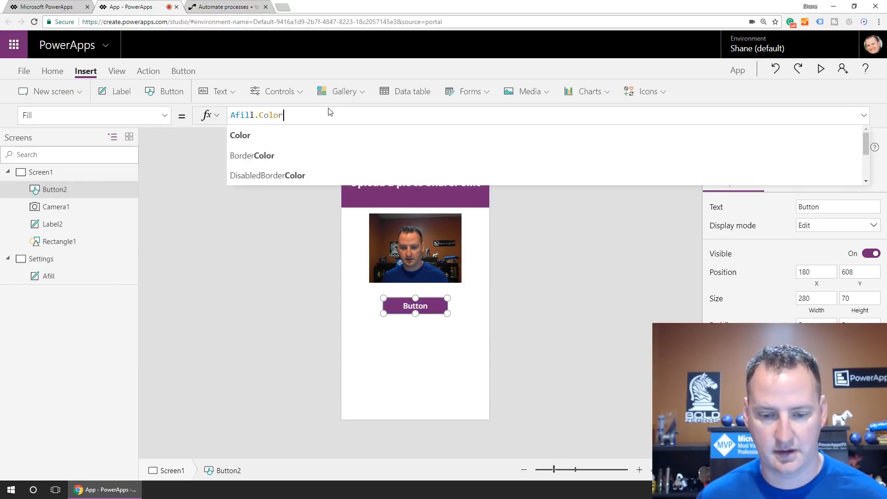
pyautogui.click(466, 306)
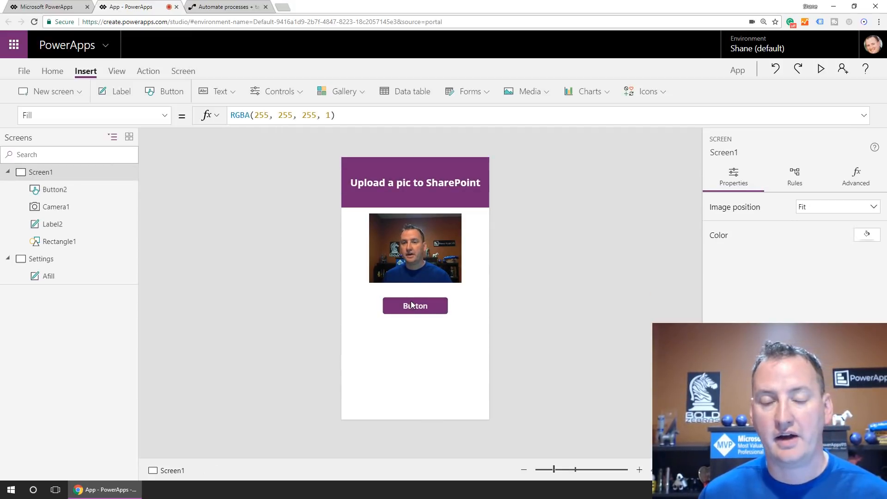
# Change the text of the button beneath the camera to "Take a pic"
pyautogui.doubleClick(416, 311)
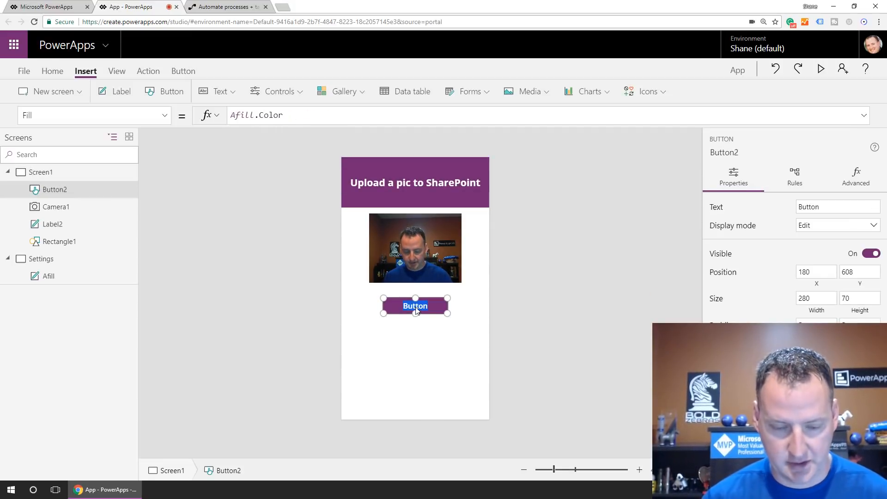
pyautogui.press('BackSpace')
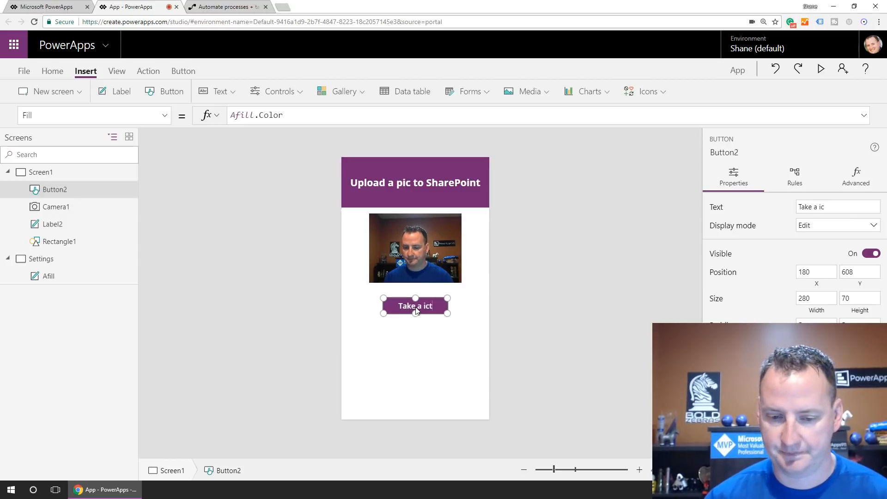
pyautogui.write('Take a i')
pyautogui.press('BackSpace')
pyautogui.write('pic')
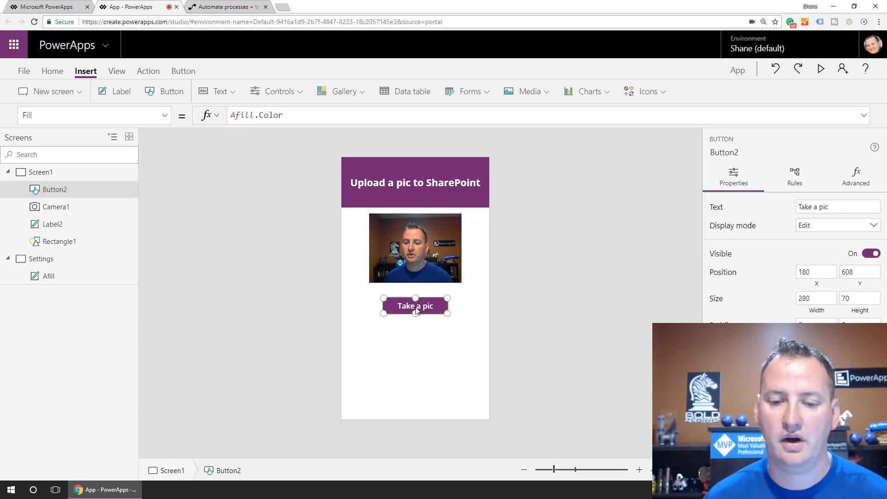
# Set the StreamRate property of the camera control to 100
pyautogui.click(396, 265)
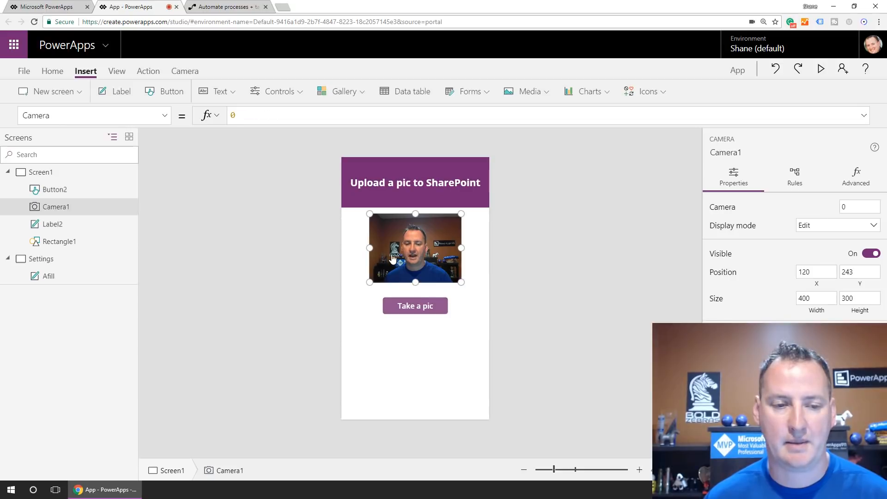
pyautogui.click(164, 116)
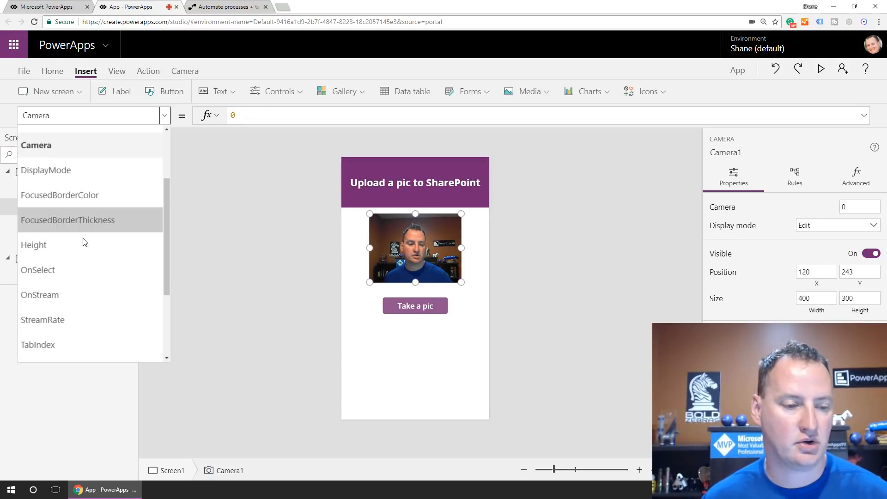
pyautogui.click(57, 297)
pyautogui.click(165, 116)
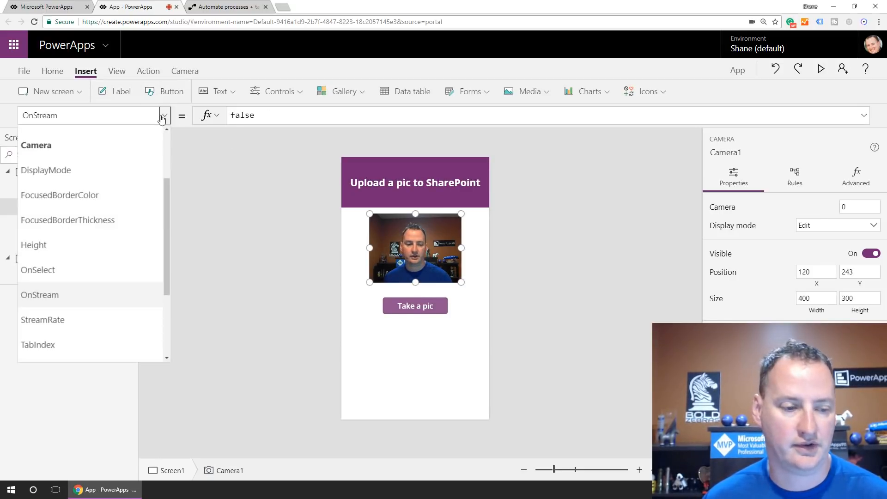
pyautogui.click(52, 320)
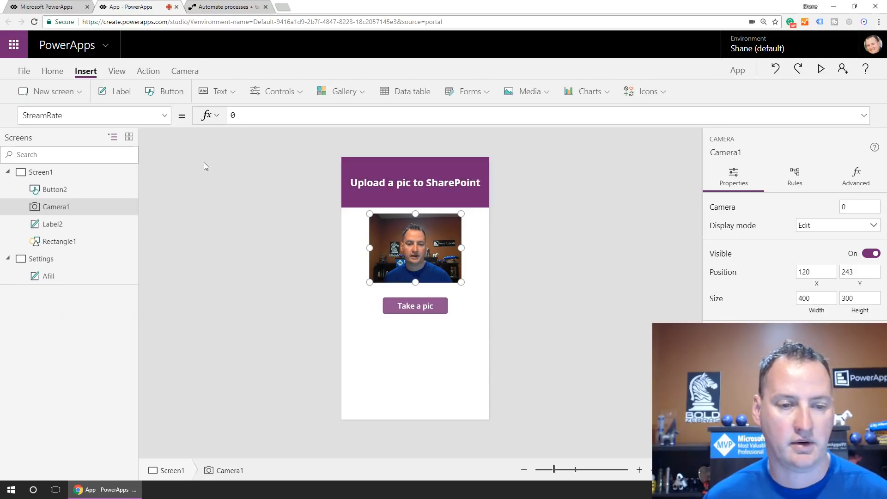
pyautogui.doubleClick(248, 114)
pyautogui.write('100')
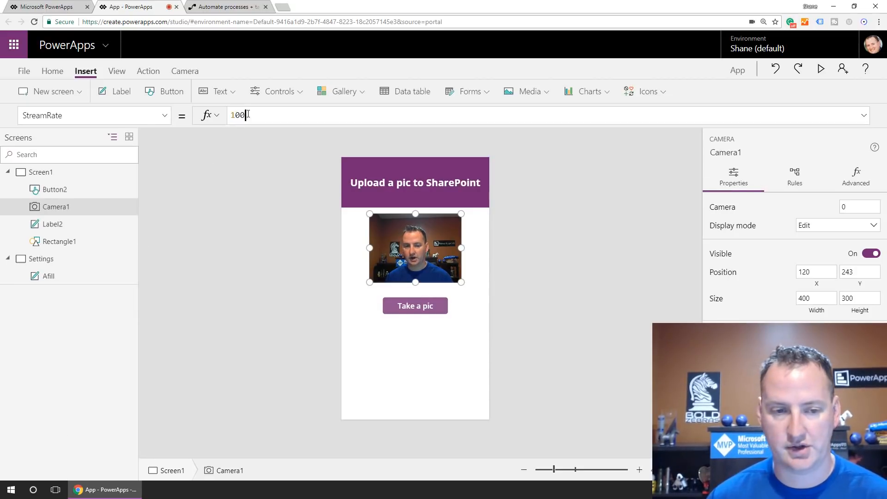
pyautogui.click(377, 296)
# Set the Take a pic button's OnSelect property to UpdateContext({TakenPic: Camera1.Stream}) and move the button up to Y 566
pyautogui.click(402, 305)
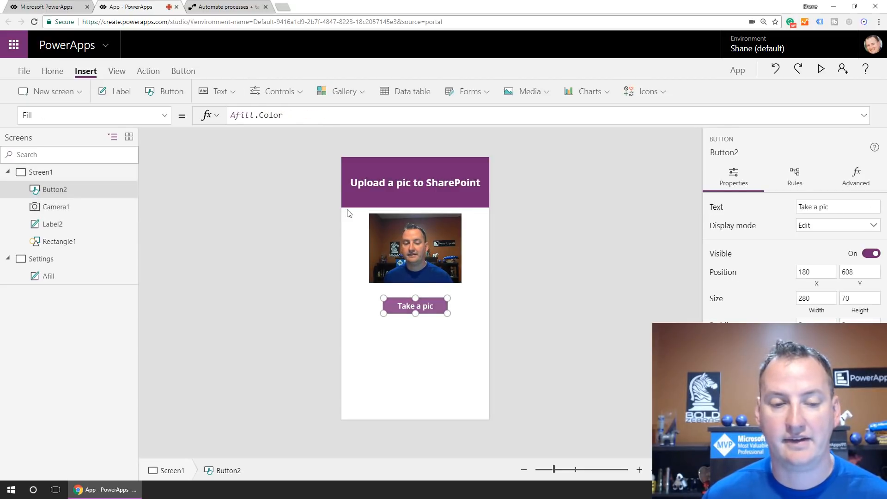
pyautogui.click(165, 116)
pyautogui.scroll(2, 79, 211)
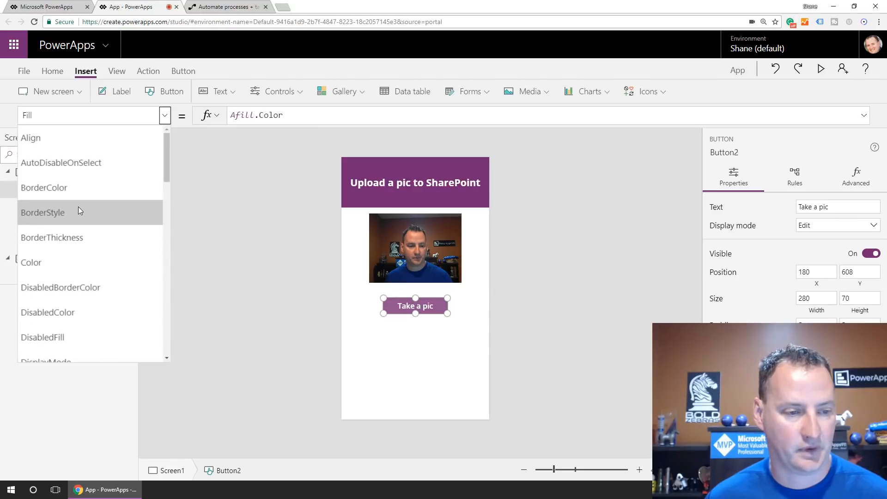
pyautogui.scroll(-12, 79, 211)
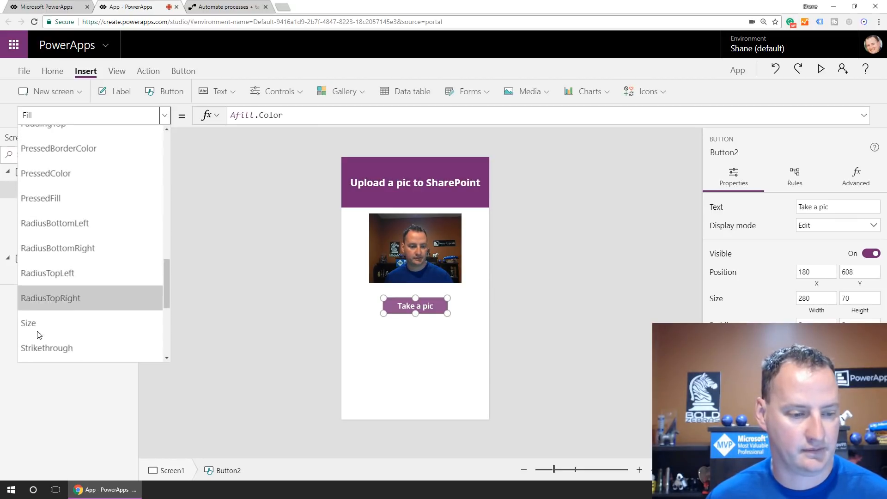
pyautogui.scroll(-2, 69, 239)
pyautogui.scroll(2, 68, 238)
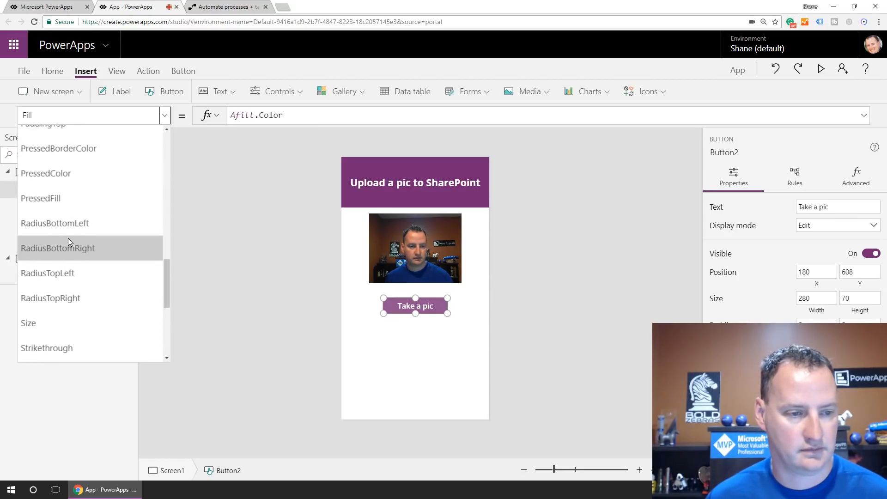
pyautogui.scroll(2, 68, 237)
pyautogui.scroll(3, 68, 238)
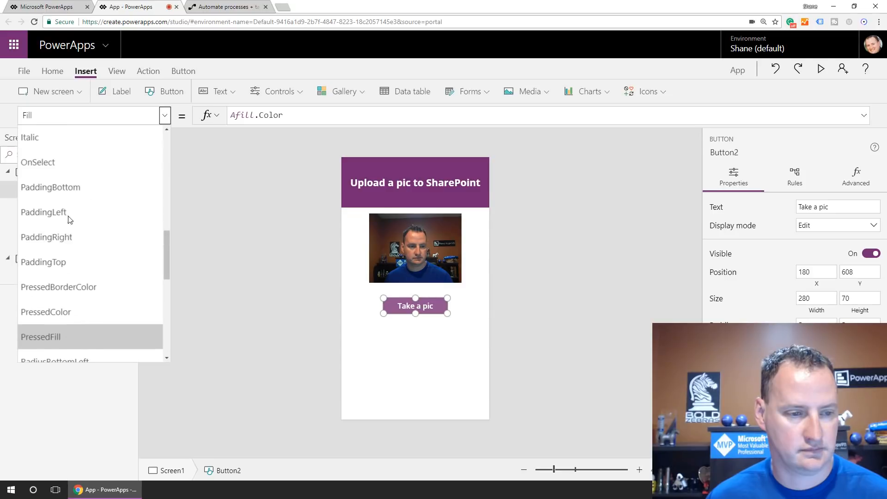
pyautogui.click(58, 157)
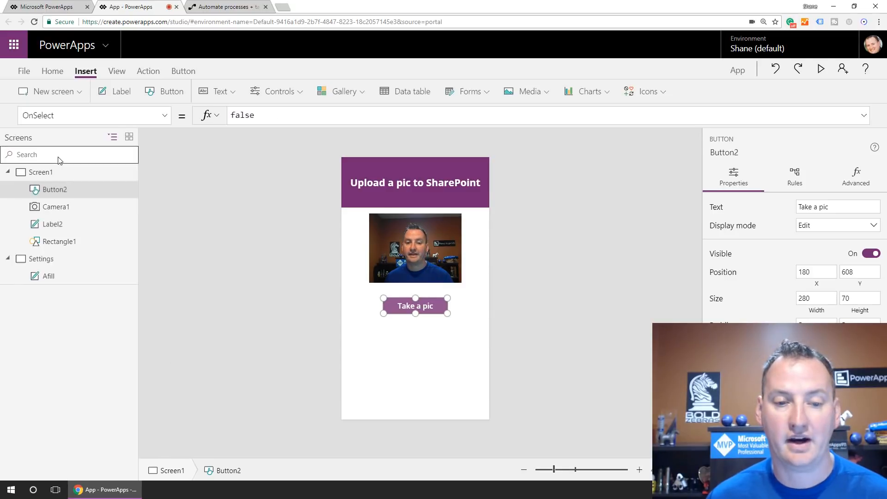
pyautogui.doubleClick(276, 115)
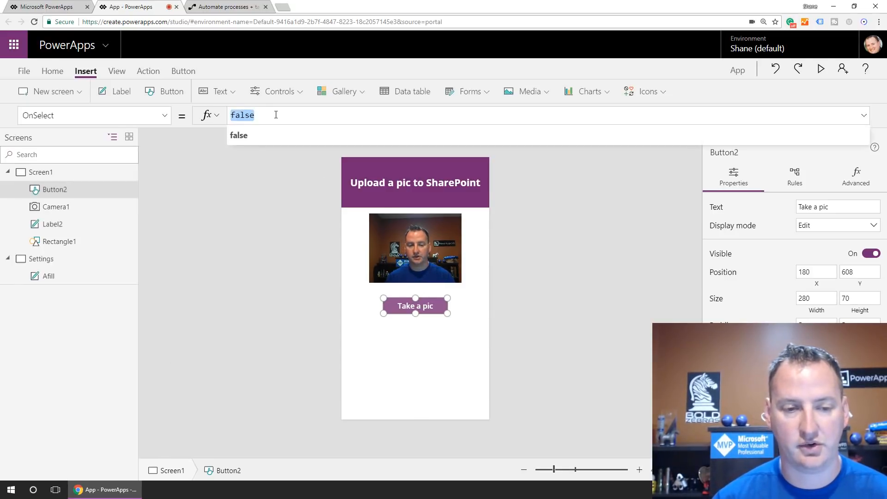
pyautogui.write('UpdateContext({TakenPic')
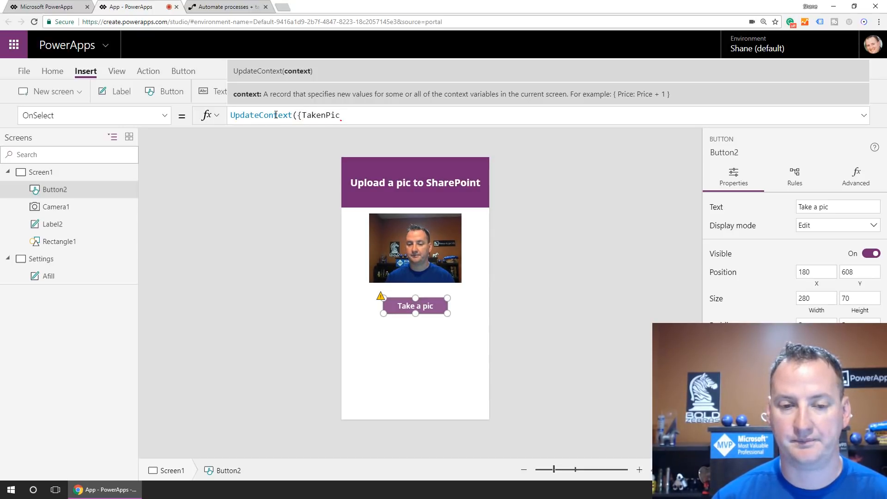
pyautogui.write(': C')
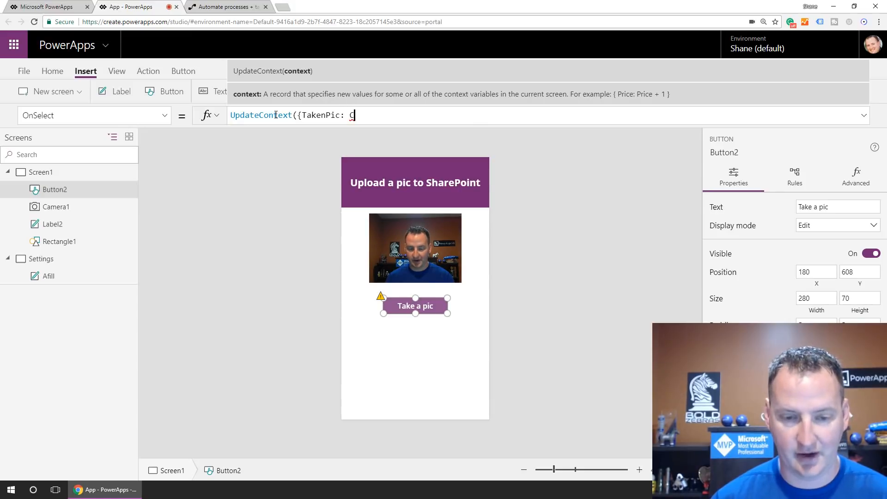
pyautogui.write('amer')
pyautogui.press('Down')
pyautogui.press('Return')
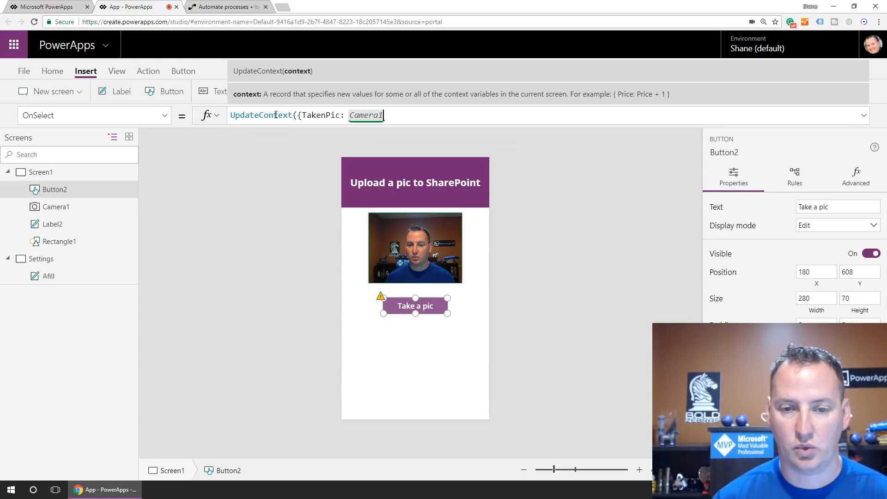
pyautogui.write('.st')
pyautogui.press('Down')
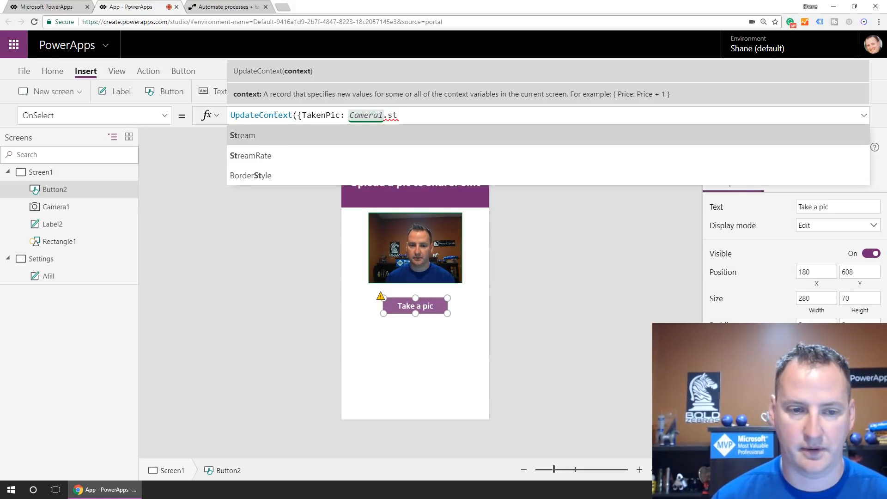
pyautogui.press('Return')
pyautogui.write('})')
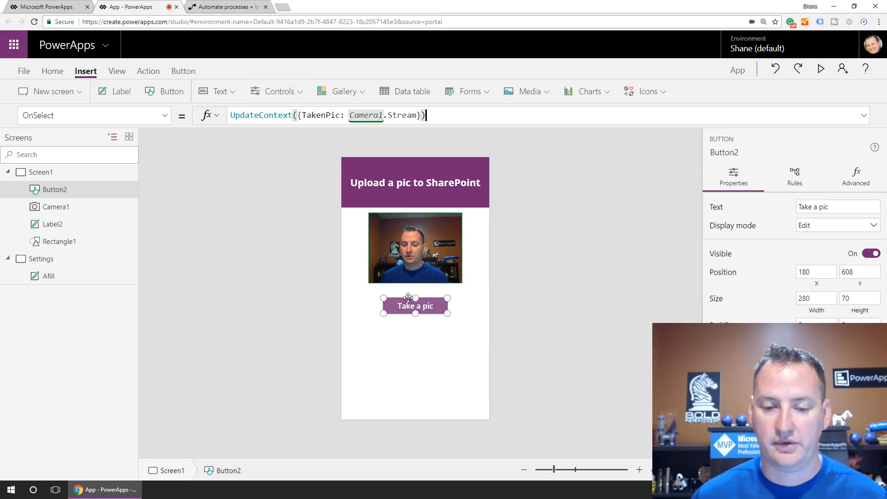
pyautogui.moveTo(409, 297); pyautogui.dragTo(406, 287)
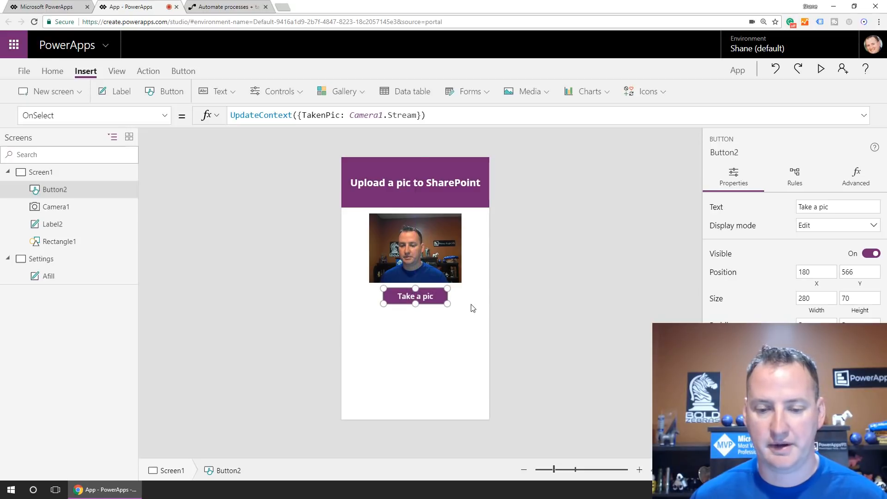
# Insert a 160 by 128 image control beside the Take a pic button at X 480, Y 566, and set its Image property to TakenPic
pyautogui.click(527, 91)
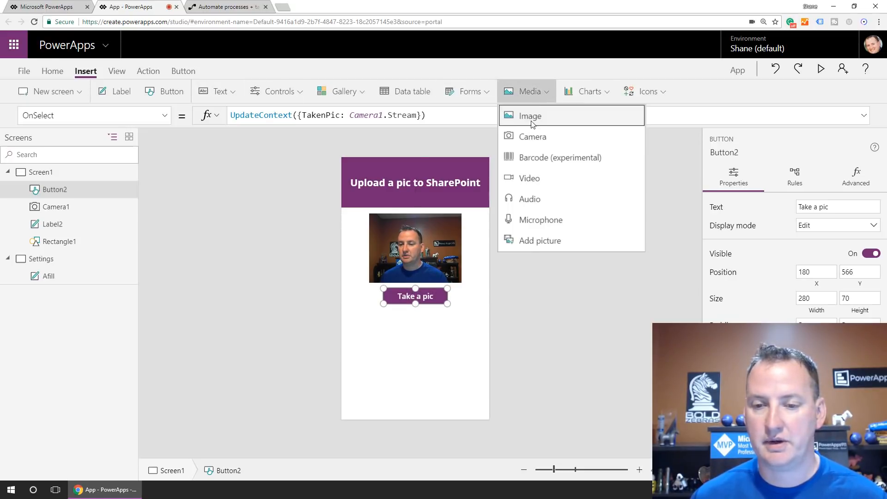
pyautogui.click(531, 118)
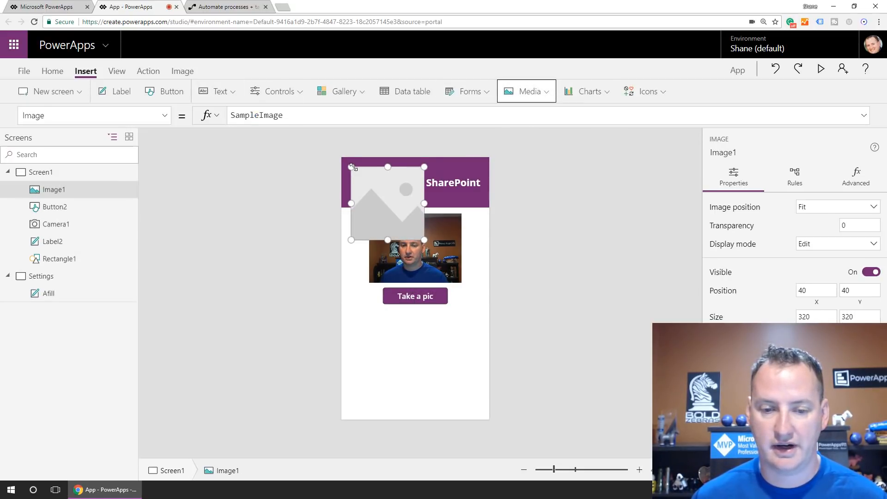
pyautogui.moveTo(352, 167); pyautogui.dragTo(466, 287)
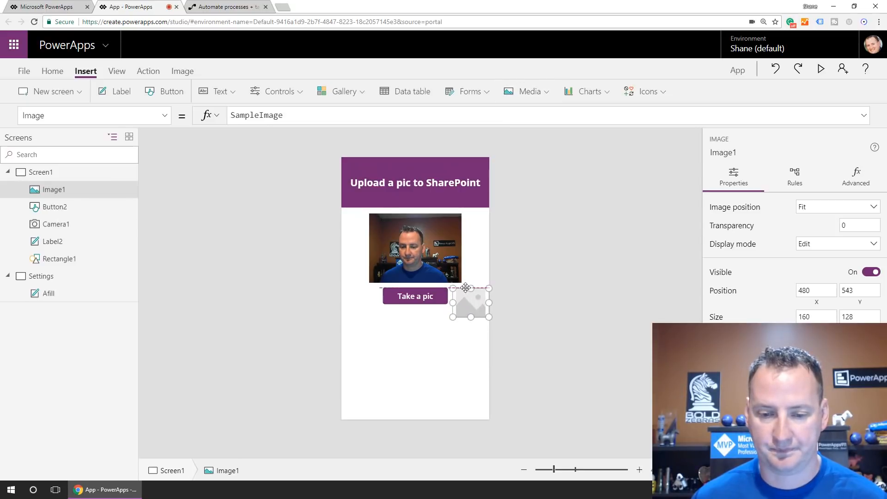
pyautogui.doubleClick(296, 121)
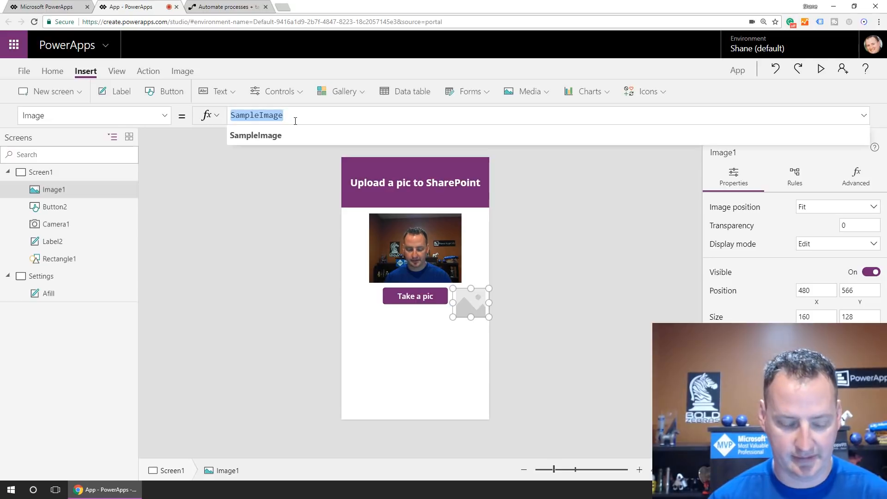
pyautogui.write('TakenPic')
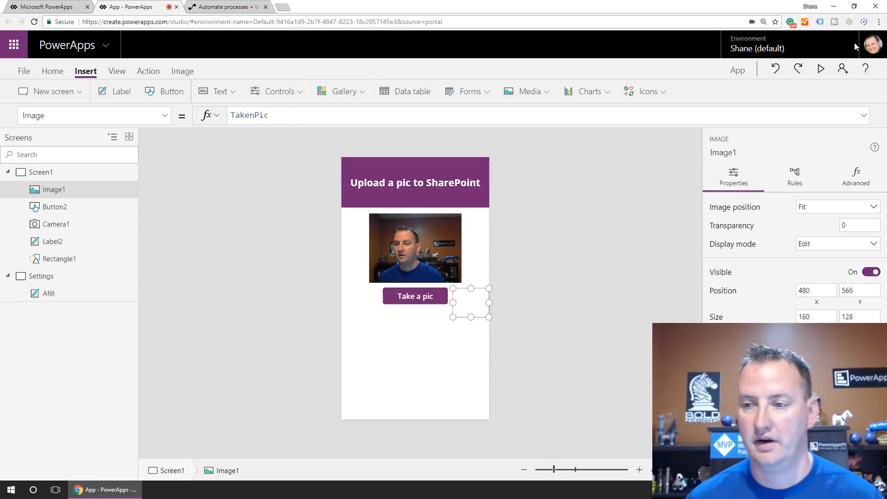
# Preview the app, take a test picture with the Take a pic button, and return to editing
pyautogui.click(821, 69)
pyautogui.click(433, 272)
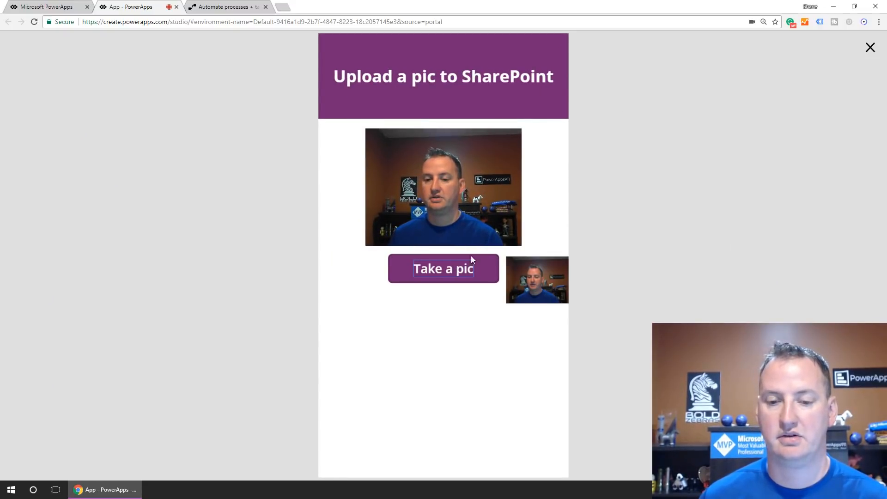
pyautogui.click(870, 47)
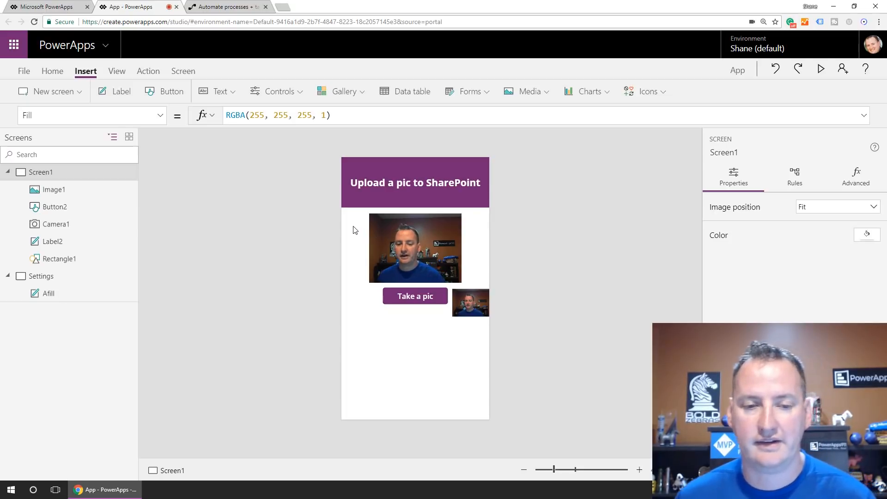
# Insert a camera icon and place it beside the camera control at X 30, Y 310
pyautogui.click(658, 92)
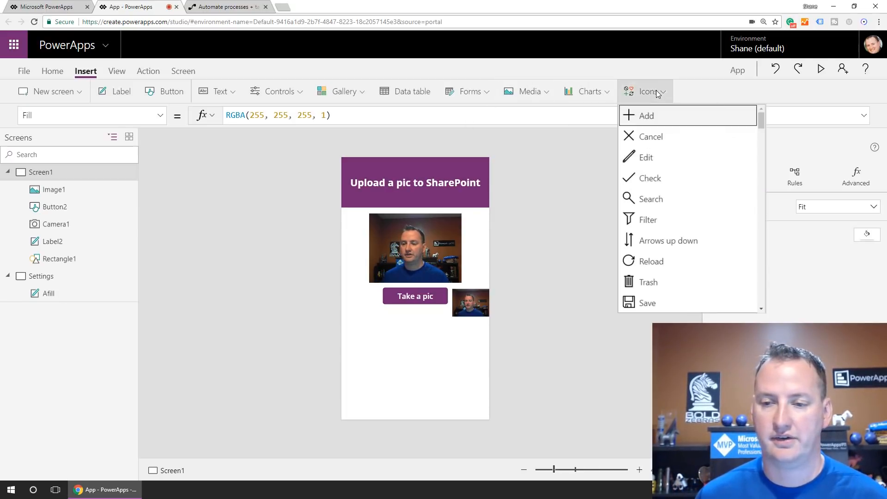
pyautogui.scroll(-6, 679, 196)
pyautogui.scroll(-10, 679, 195)
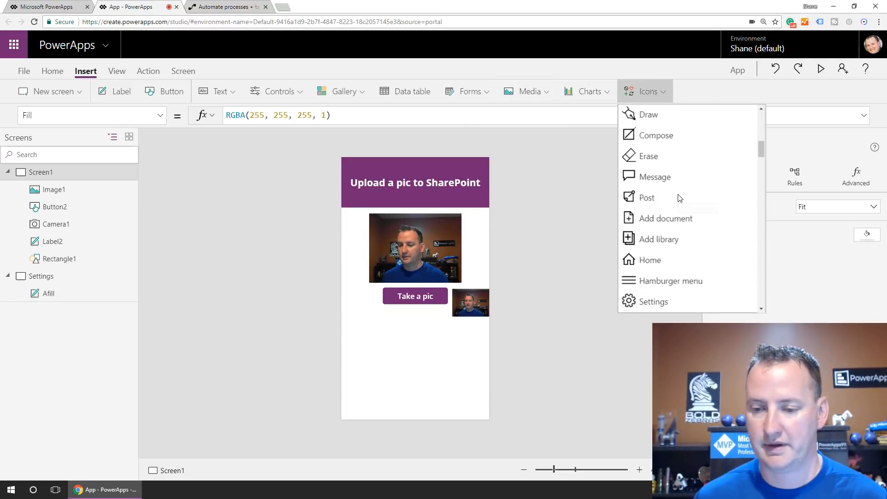
pyautogui.click(651, 211)
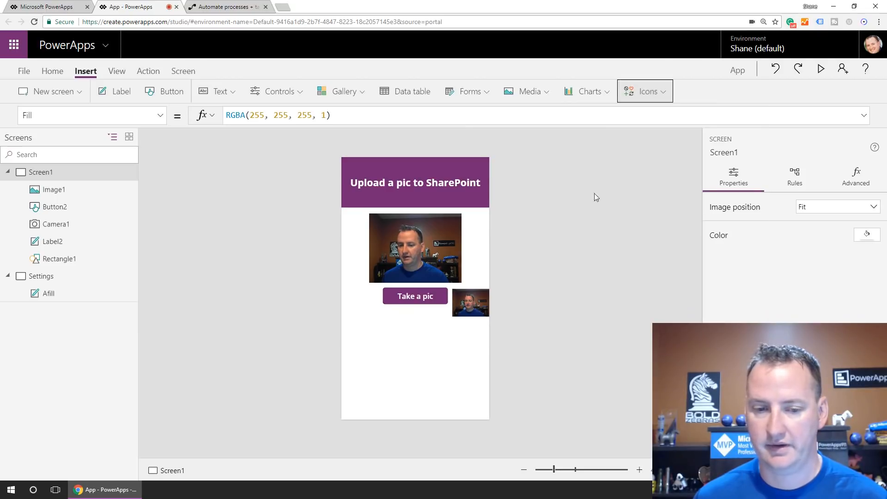
pyautogui.moveTo(357, 168); pyautogui.dragTo(355, 231)
# Set the Color property of the camera icon to Afill.Color
pyautogui.click(160, 115)
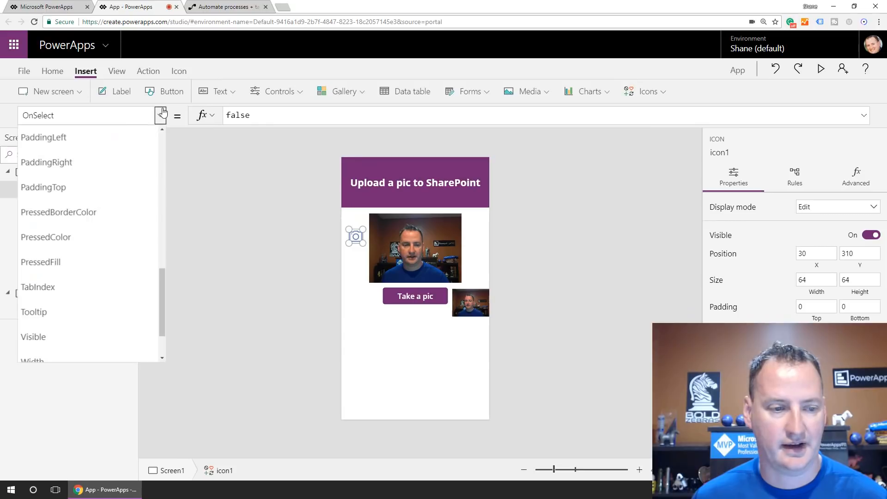
pyautogui.scroll(8, 114, 206)
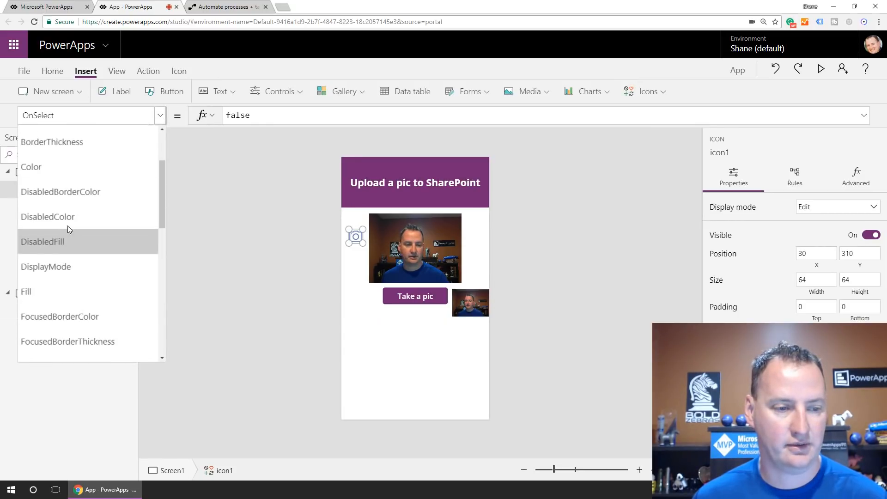
pyautogui.click(72, 169)
pyautogui.moveTo(333, 116); pyautogui.dragTo(215, 123)
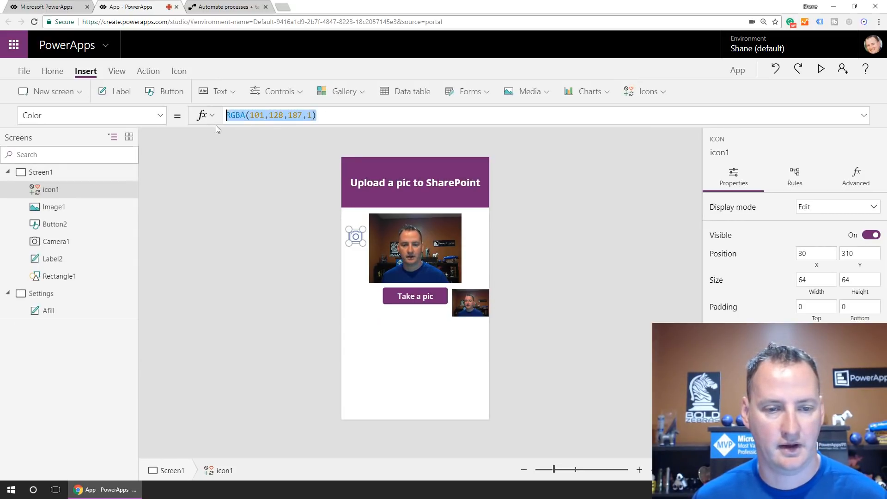
pyautogui.write('Afill.Color')
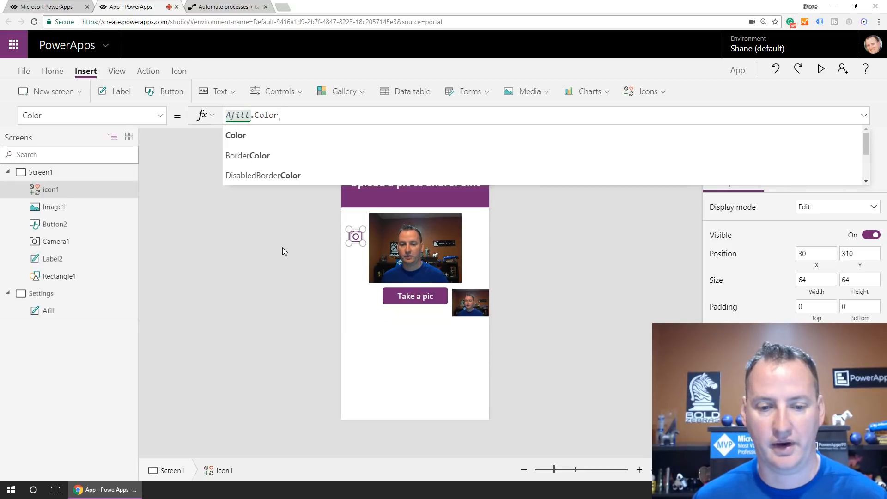
pyautogui.click(284, 251)
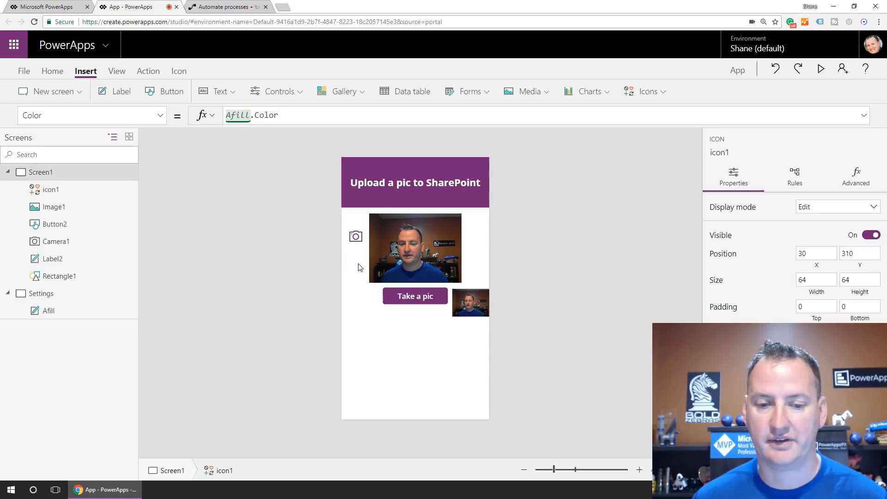
# Open the OnSelect property of the camera icon beside the camera control
pyautogui.click(357, 239)
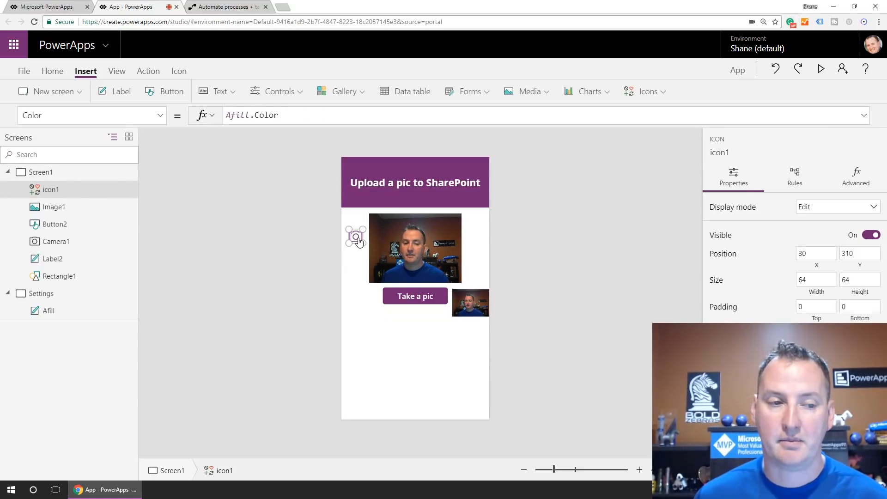
pyautogui.click(160, 115)
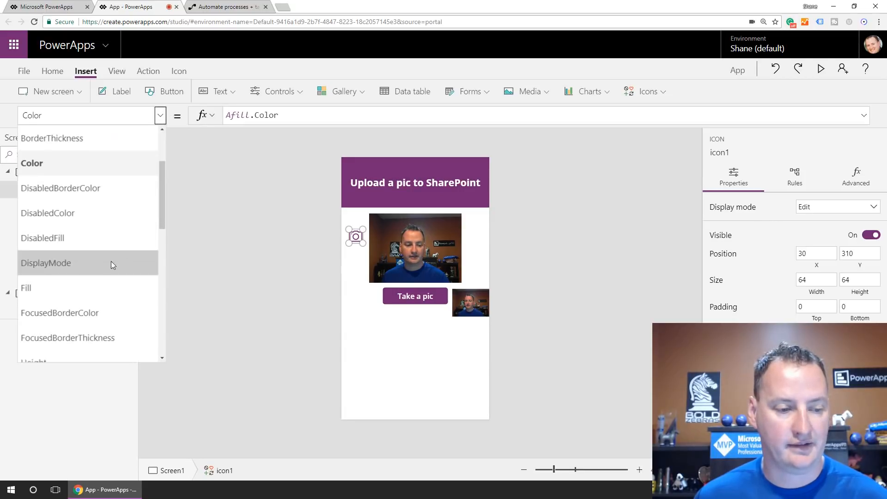
pyautogui.scroll(-5, 83, 239)
pyautogui.scroll(1, 69, 205)
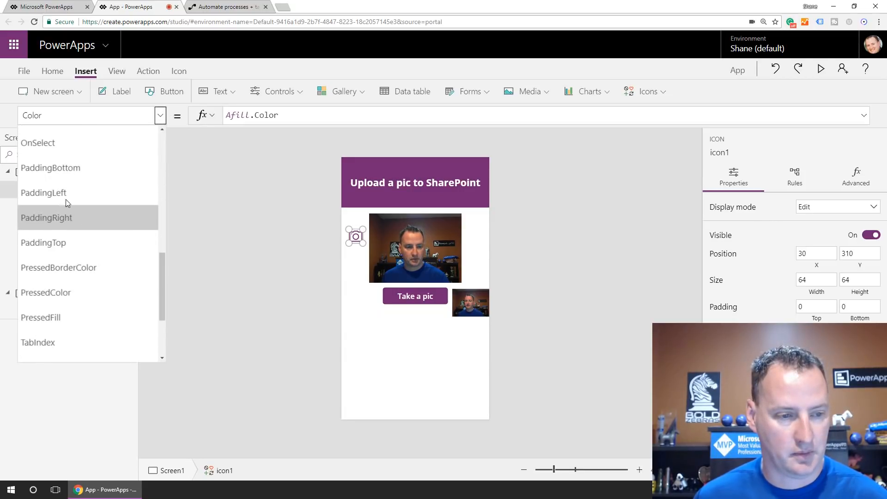
pyautogui.click(71, 144)
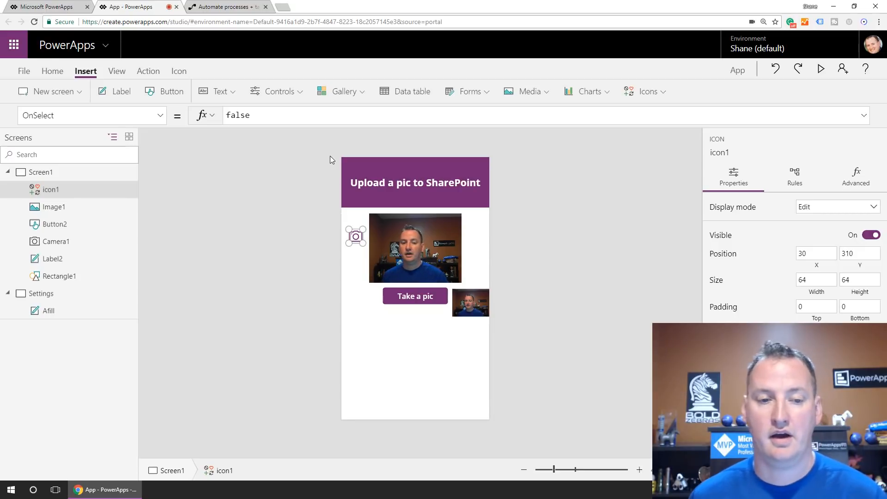
# Show the formula of the camera control's Camera property
pyautogui.click(415, 229)
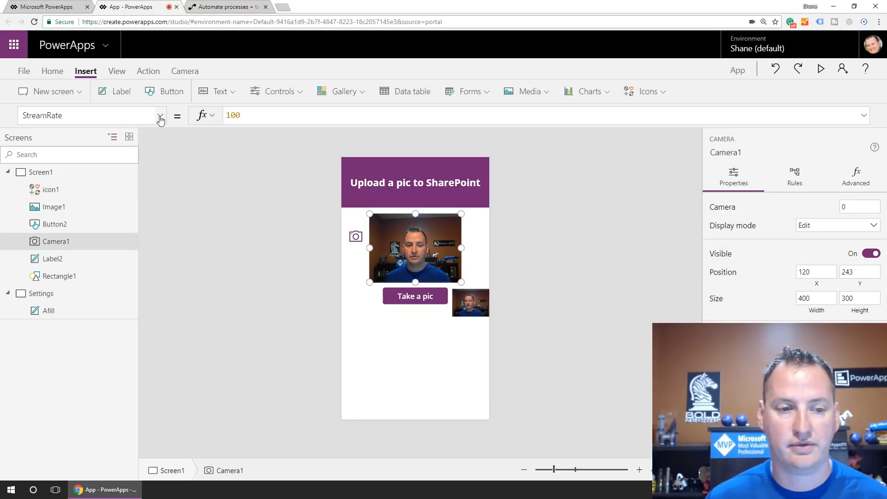
pyautogui.click(159, 116)
pyautogui.scroll(3, 119, 187)
pyautogui.scroll(2, 118, 187)
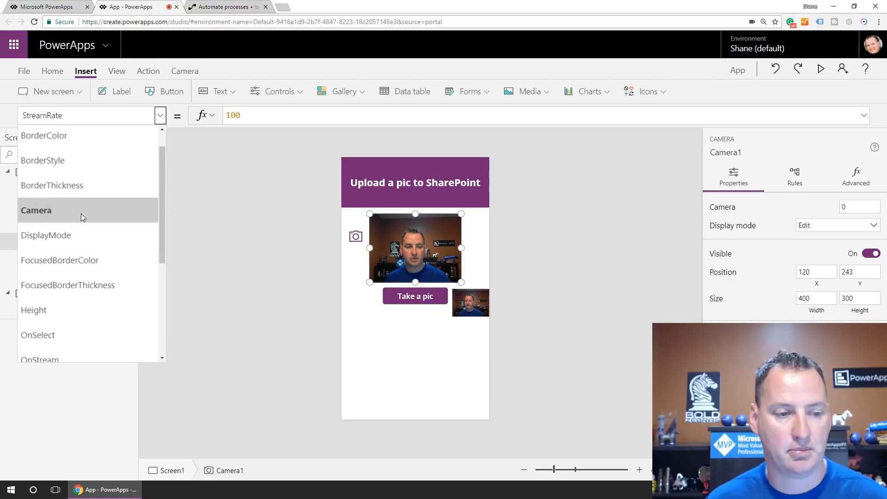
pyautogui.click(81, 214)
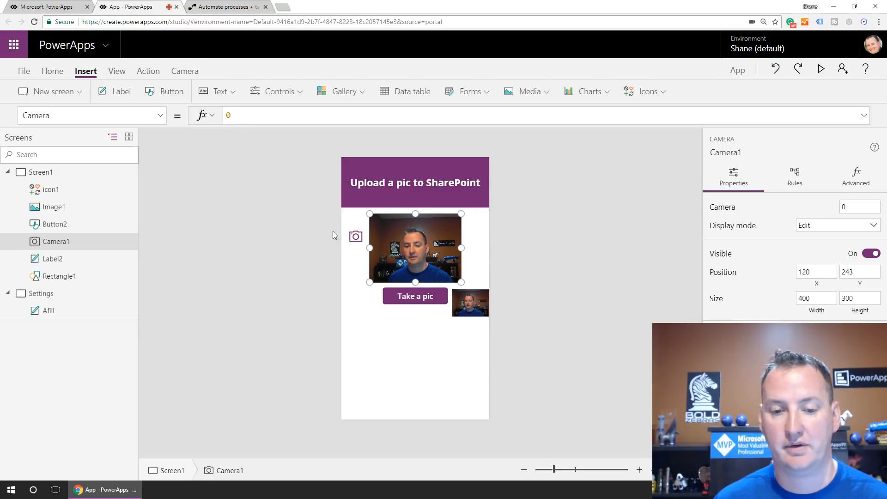
# Replace the camera icon's OnSelect formula with the start of a Switch on Cam, where case 0 runs UpdateContext({Cam:1})
pyautogui.click(356, 237)
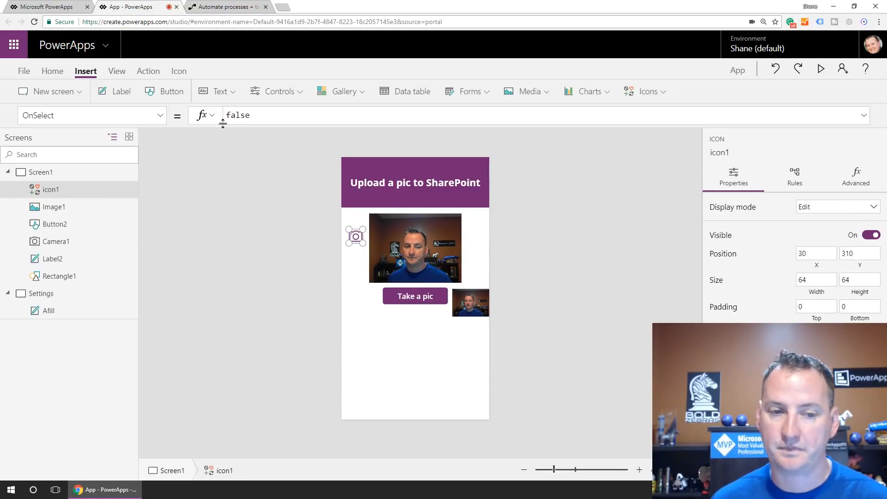
pyautogui.moveTo(258, 119); pyautogui.dragTo(223, 118)
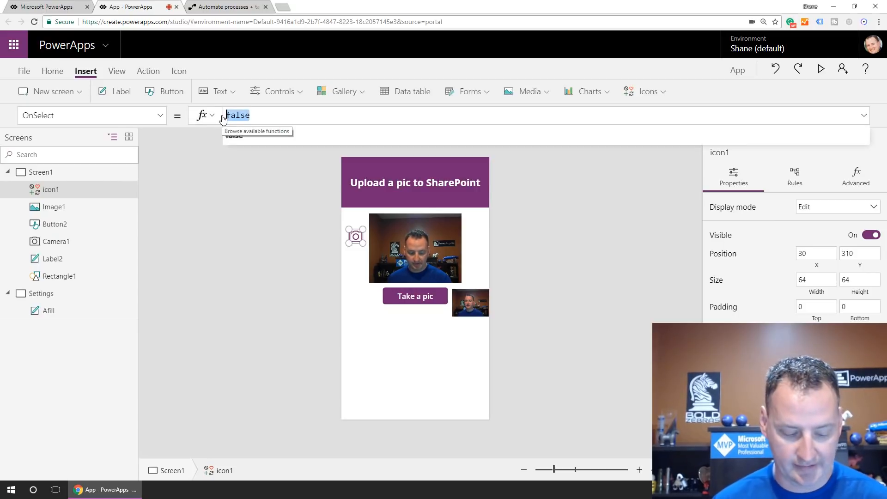
pyautogui.write('Switch(')
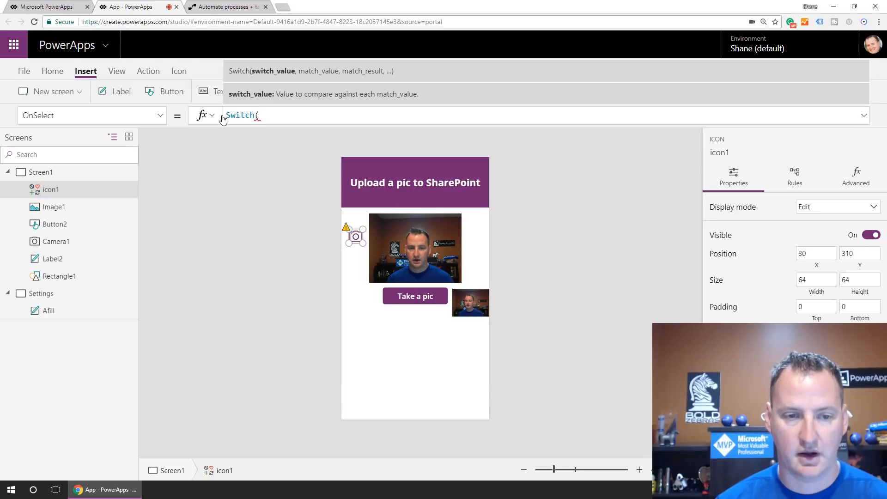
pyautogui.write('Cam')
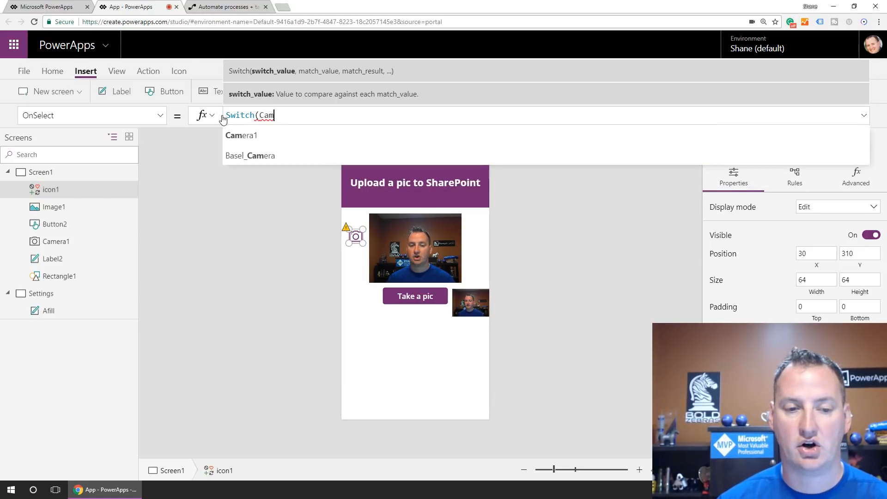
pyautogui.write(':')
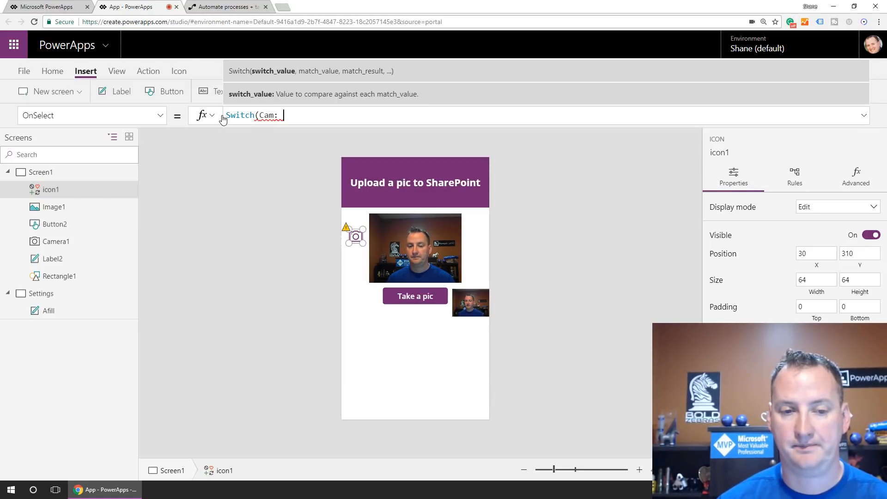
pyautogui.press('BackSpace')
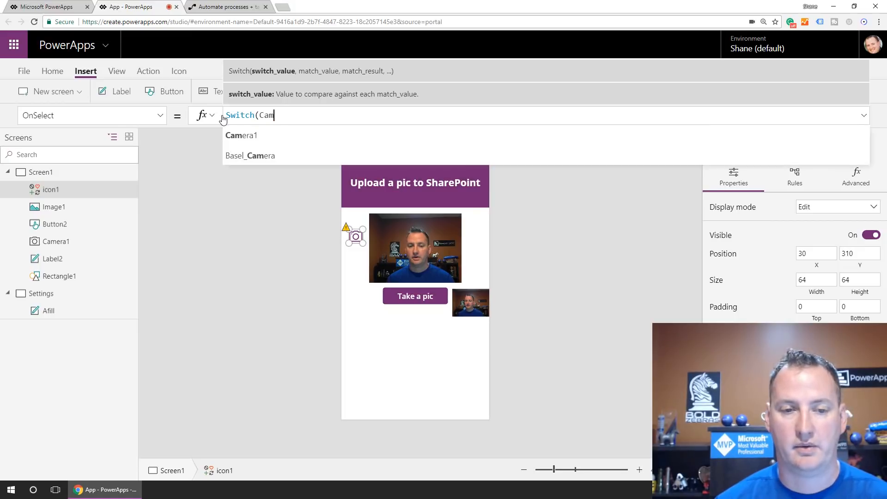
pyautogui.write(', ')
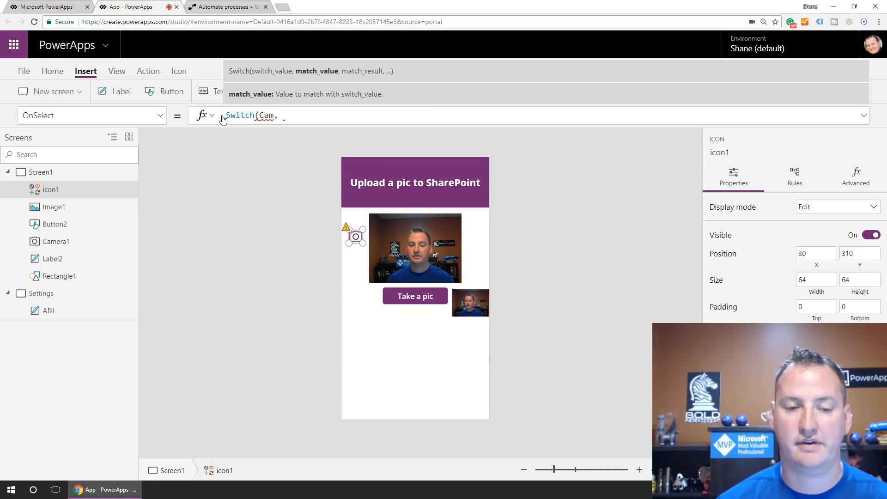
pyautogui.write('0')
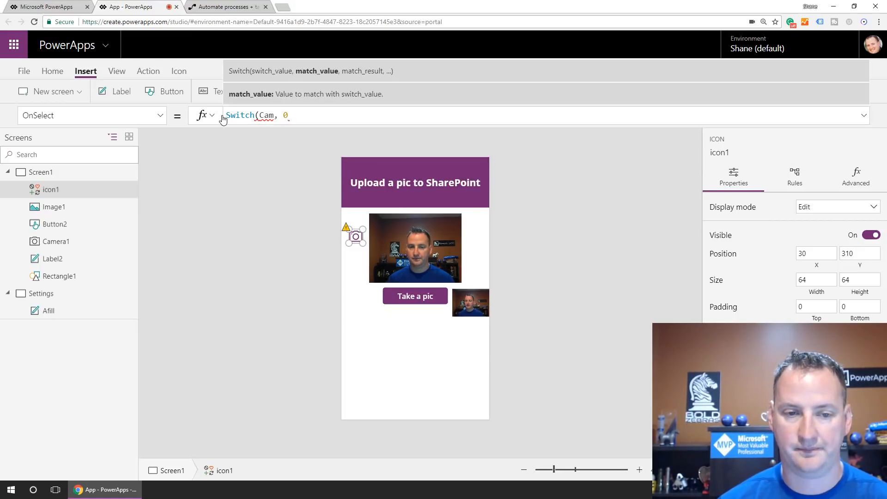
pyautogui.write(', U')
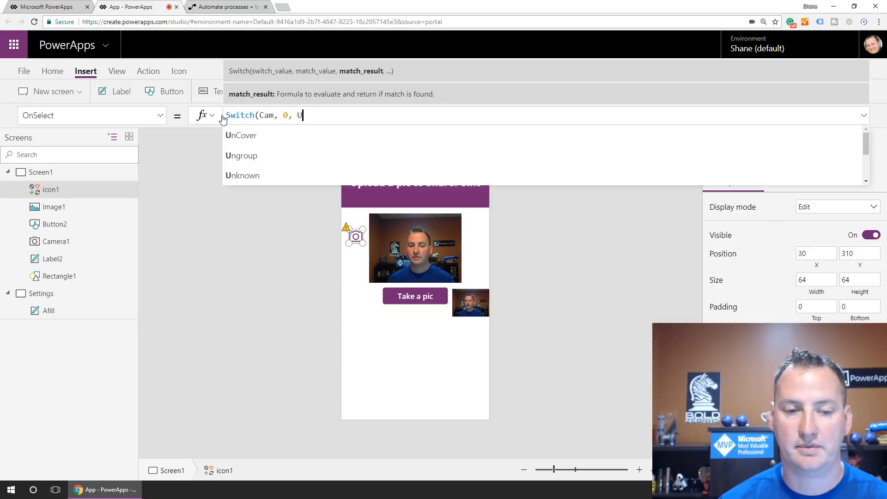
pyautogui.write('pdateContext(')
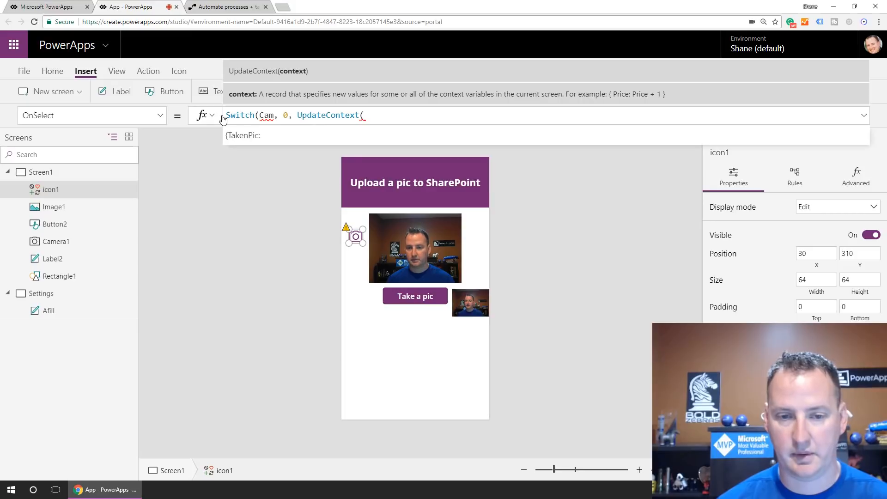
pyautogui.write('{Ca')
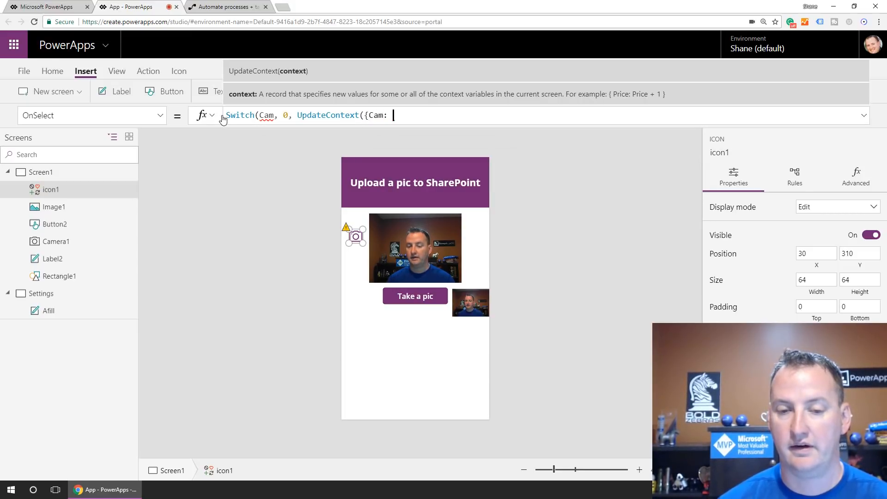
pyautogui.write('m:1')
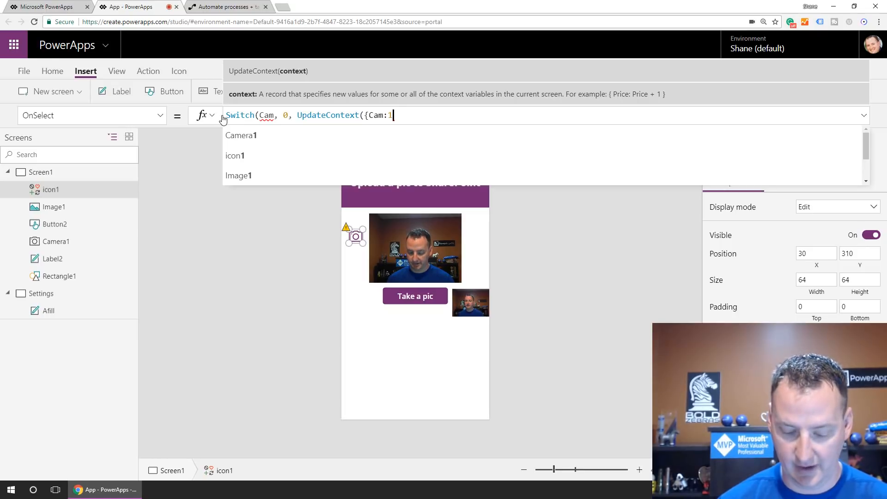
pyautogui.write('})')
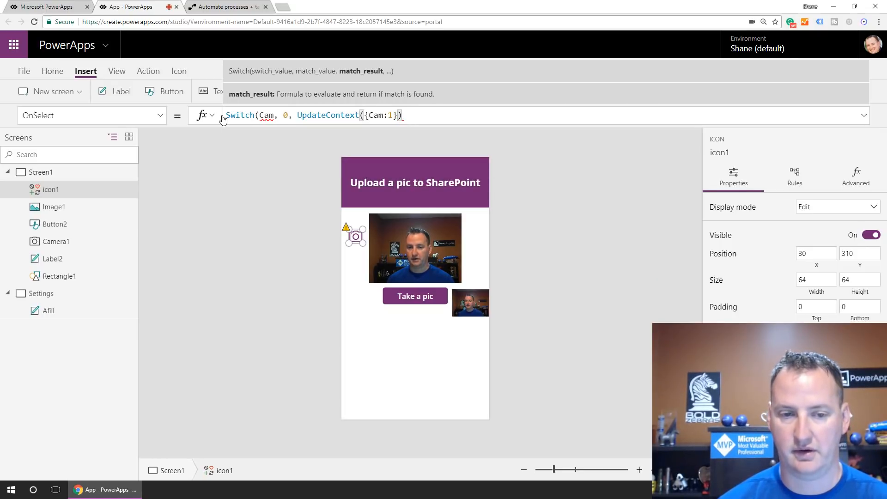
# Add case 1 to the Switch formula with the result UpdateContext({Cam:2}), reusing the UpdateContext call from case 0
pyautogui.write(',')
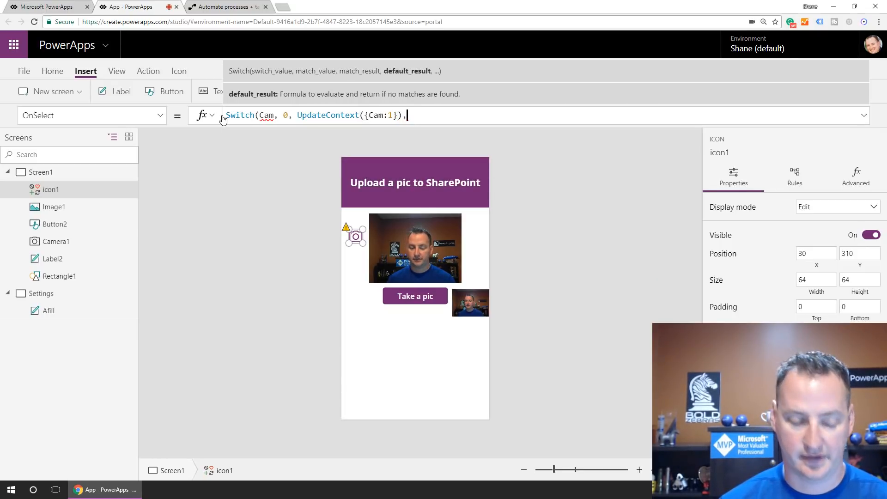
pyautogui.write('2')
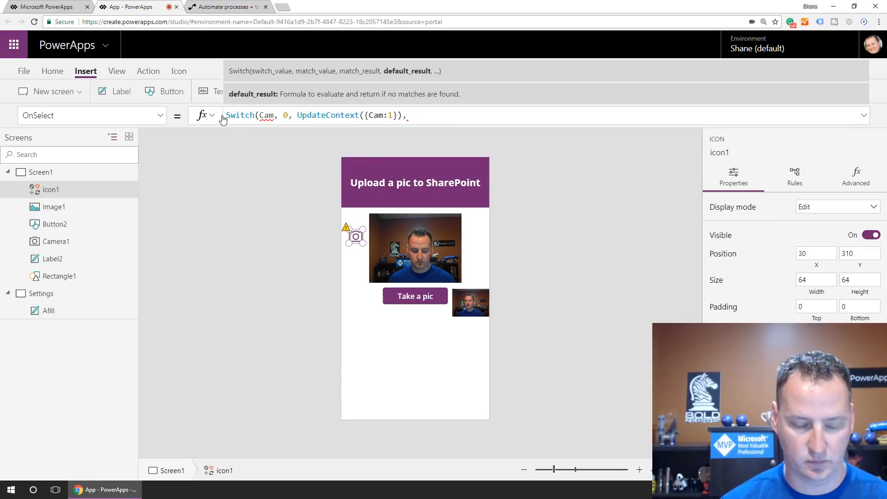
pyautogui.write('1,')
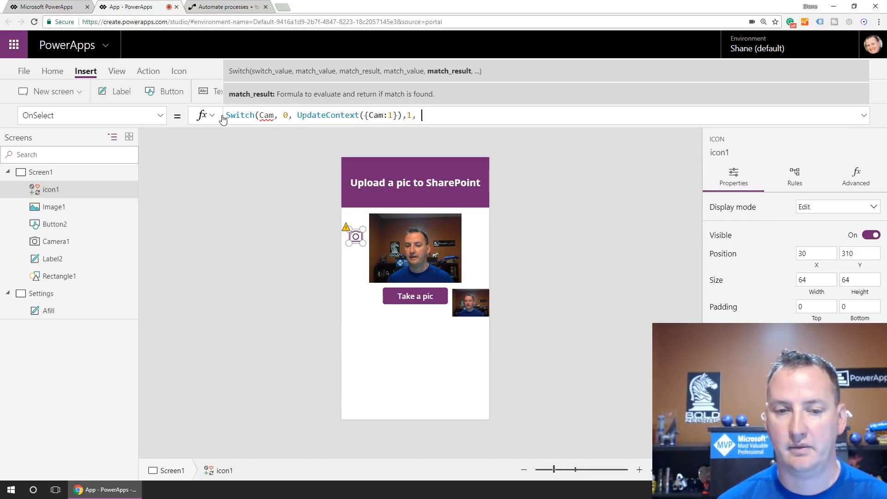
pyautogui.click(299, 115)
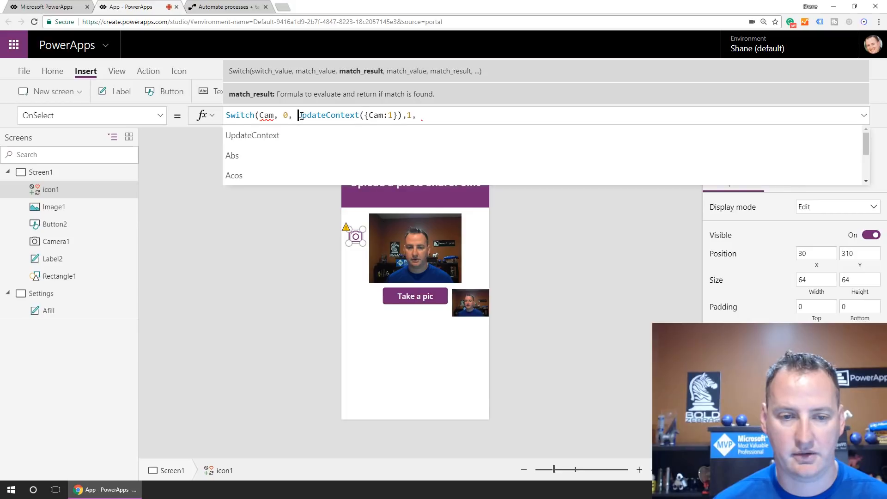
pyautogui.moveTo(299, 115); pyautogui.dragTo(402, 117)
pyautogui.hotkey('ctrl', 'c')
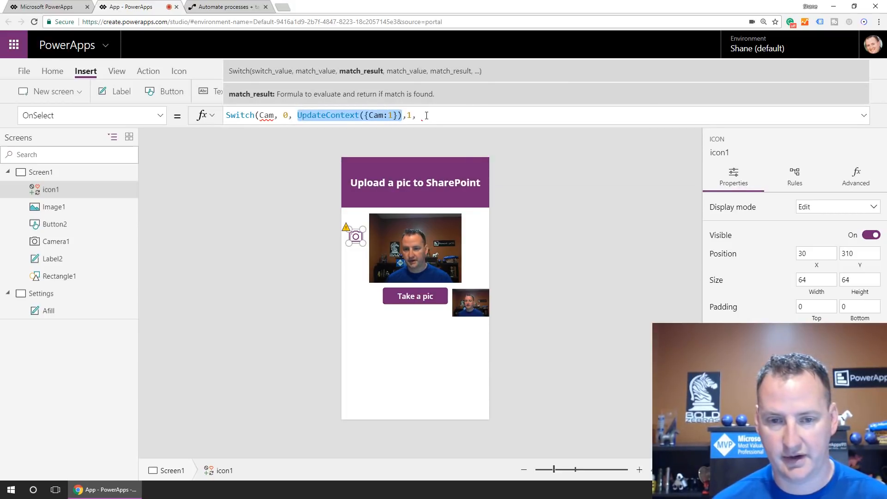
pyautogui.click(435, 115)
pyautogui.hotkey('ctrl', 'v')
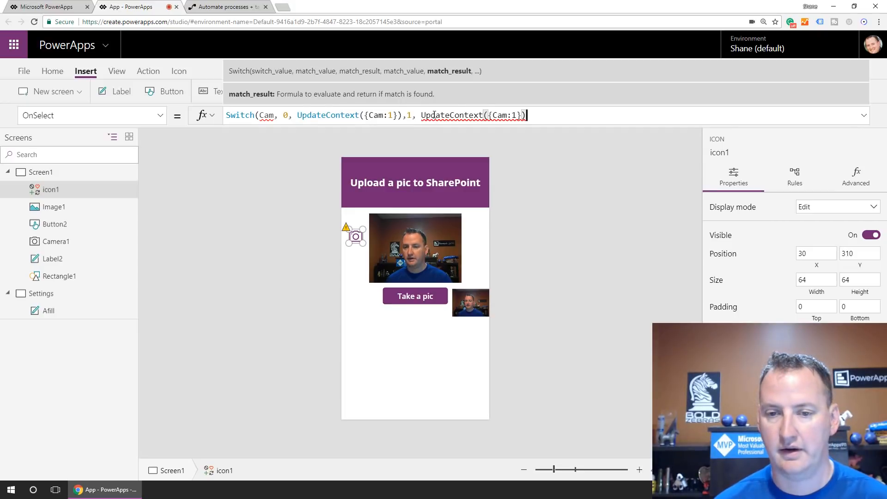
pyautogui.click(516, 118)
pyautogui.press('BackSpace')
pyautogui.write('2')
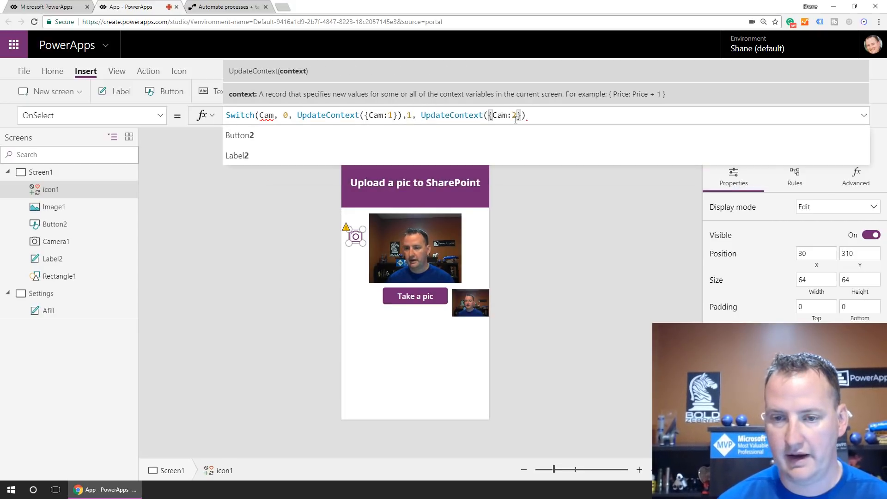
# Add case 2 to the Switch formula with the result UpdateContext({Cam:0}), and close the function's parenthesis
pyautogui.press('End')
pyautogui.write(',')
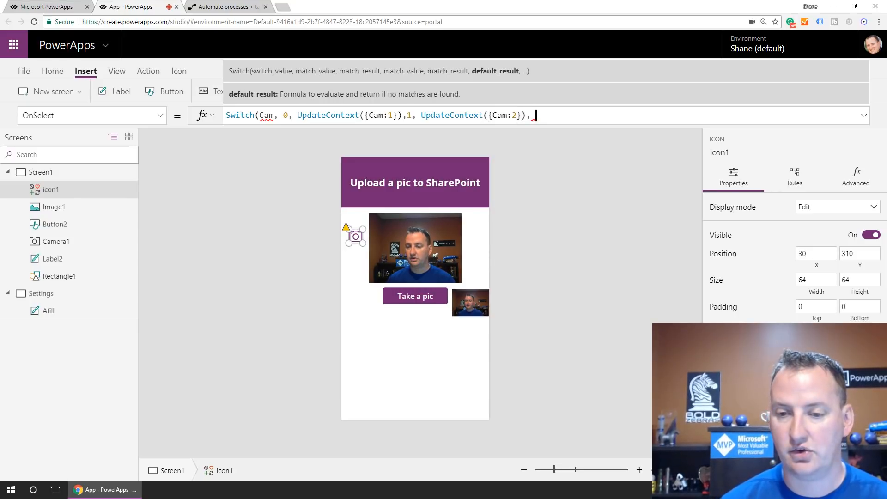
pyautogui.hotkey('ctrl', 'v')
pyautogui.press('Left')
pyautogui.press('Left')
pyautogui.press('Left')
pyautogui.press('Left')
pyautogui.press('Left')
pyautogui.press('Left')
pyautogui.press('Left')
pyautogui.press('Left')
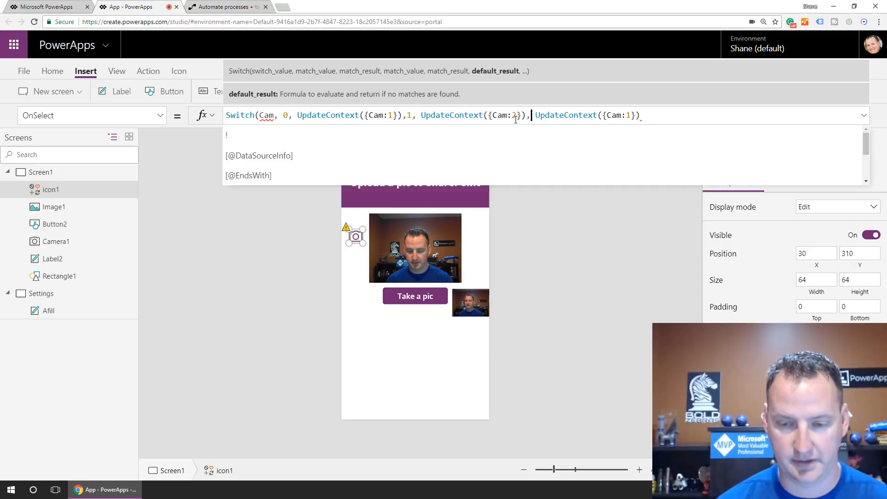
pyautogui.write('2m')
pyautogui.press('BackSpace')
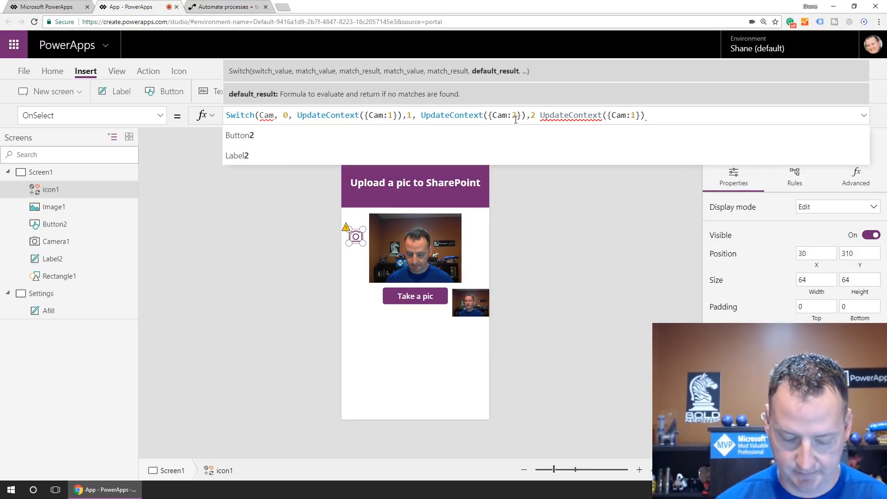
pyautogui.write(',')
pyautogui.press('Right')
pyautogui.press('Right')
pyautogui.press('Right')
pyautogui.press('Right')
pyautogui.press('Right')
pyautogui.press('Right')
pyautogui.press('Right')
pyautogui.press('Right')
pyautogui.press('Right')
pyautogui.press('Right')
pyautogui.press('Right')
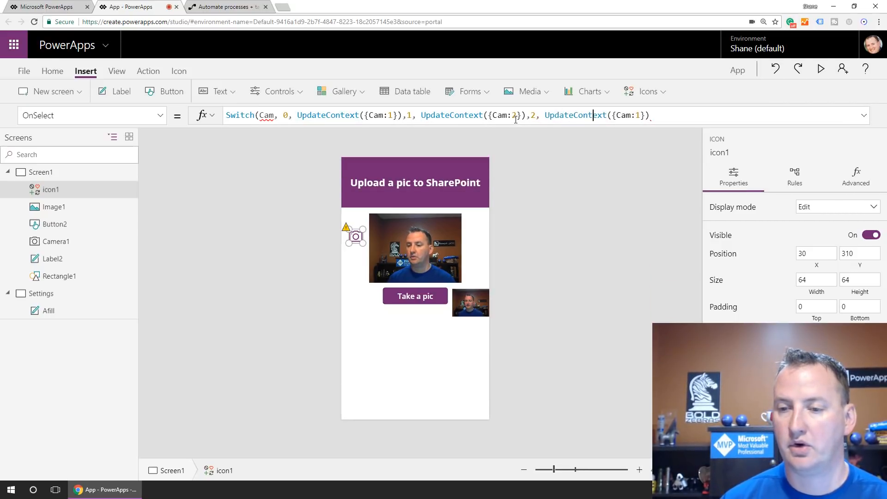
pyautogui.press('Right')
pyautogui.press('Right')
pyautogui.press('Right')
pyautogui.press('Right')
pyautogui.press('Right')
pyautogui.press('Right')
pyautogui.press('Right')
pyautogui.press('Right')
pyautogui.press('Right')
pyautogui.press('Right')
pyautogui.press('BackSpace')
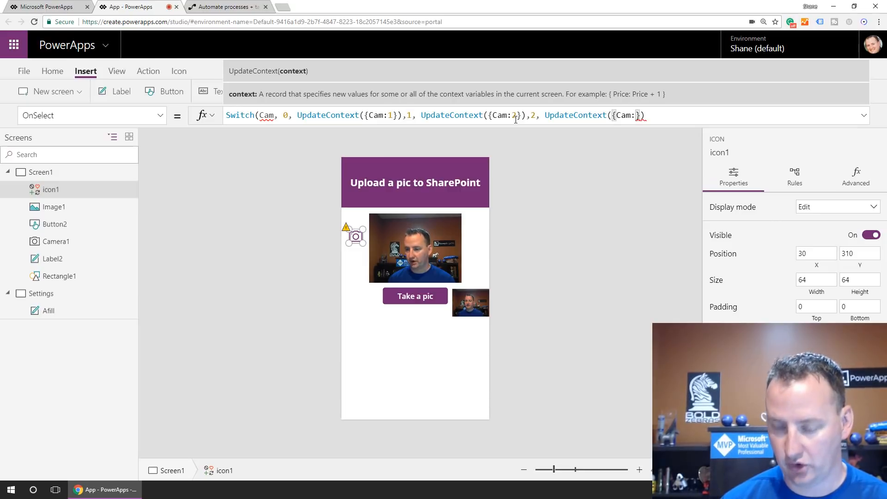
pyautogui.write('0')
pyautogui.press('Right')
pyautogui.press('Right')
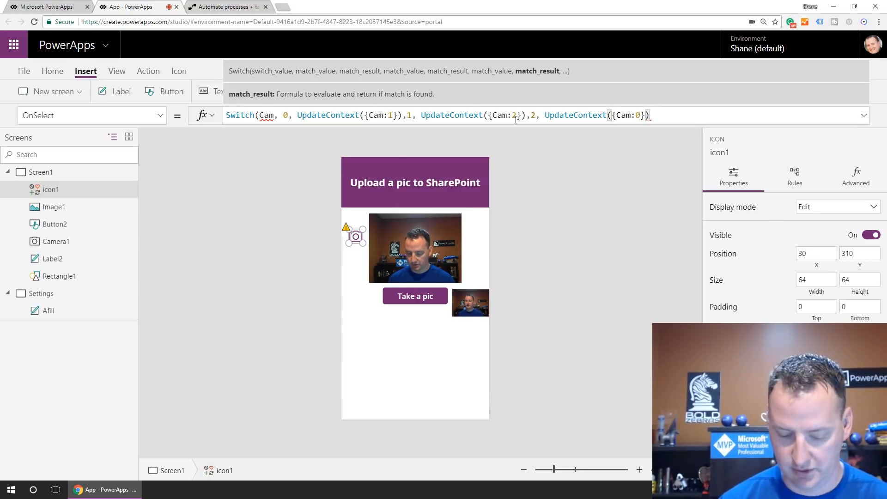
pyautogui.write(')')
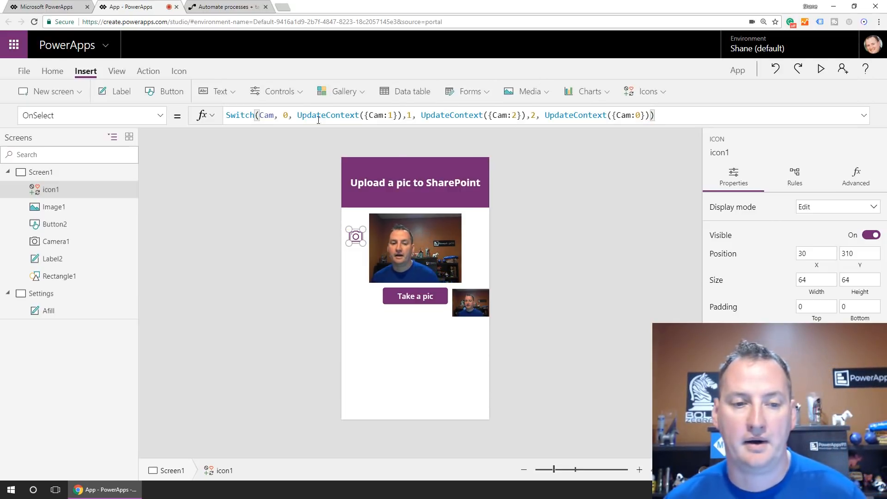
# Enlarge the formula editor and put cases 0 and 1 of the camera icon's Switch formula on their own lines
pyautogui.click(278, 117)
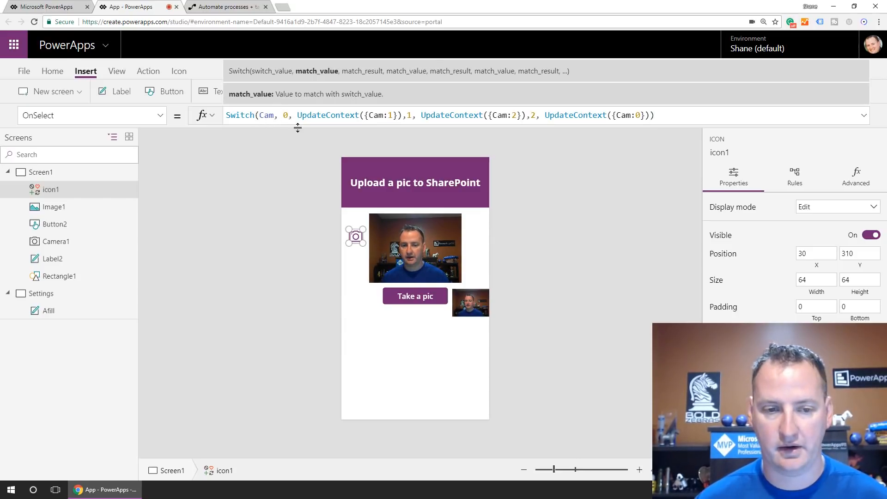
pyautogui.moveTo(321, 137); pyautogui.dragTo(319, 268)
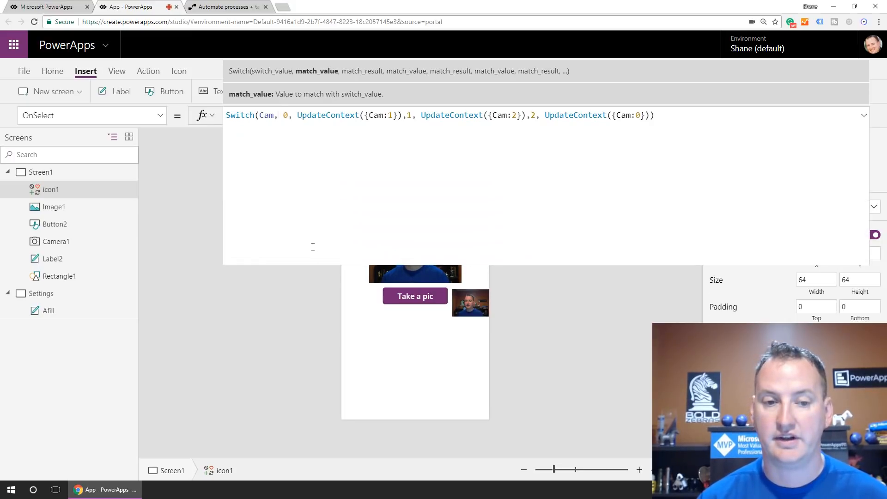
pyautogui.hotkey('shift', 'Return')
pyautogui.press('Right')
pyautogui.press('Right')
pyautogui.press('Right')
pyautogui.press('Right')
pyautogui.press('Right')
pyautogui.press('Right')
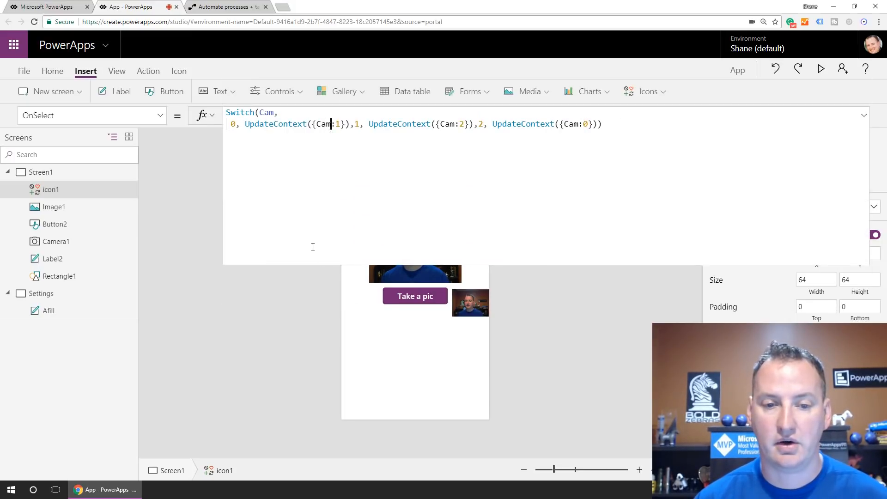
pyautogui.press('Right')
pyautogui.press('Right')
pyautogui.press('Right')
pyautogui.press('Right')
pyautogui.press('Right')
pyautogui.hotkey('shift', 'Return')
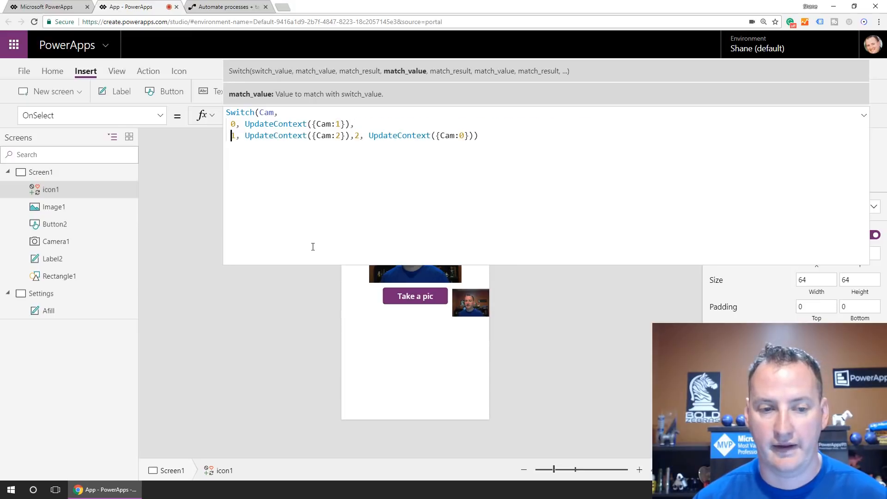
# Put case 2 and the closing parenthesis of the Switch formula on their own lines
pyautogui.press('Right')
pyautogui.press('Right')
pyautogui.press('Right')
pyautogui.press('Right')
pyautogui.press('Right')
pyautogui.press('Right')
pyautogui.press('Right')
pyautogui.press('Right')
pyautogui.press('Right')
pyautogui.press('Right')
pyautogui.press('Right')
pyautogui.press('Right')
pyautogui.press('Right')
pyautogui.press('Right')
pyautogui.press('Right')
pyautogui.press('Right')
pyautogui.press('Right')
pyautogui.press('Right')
pyautogui.press('Right')
pyautogui.press('Right')
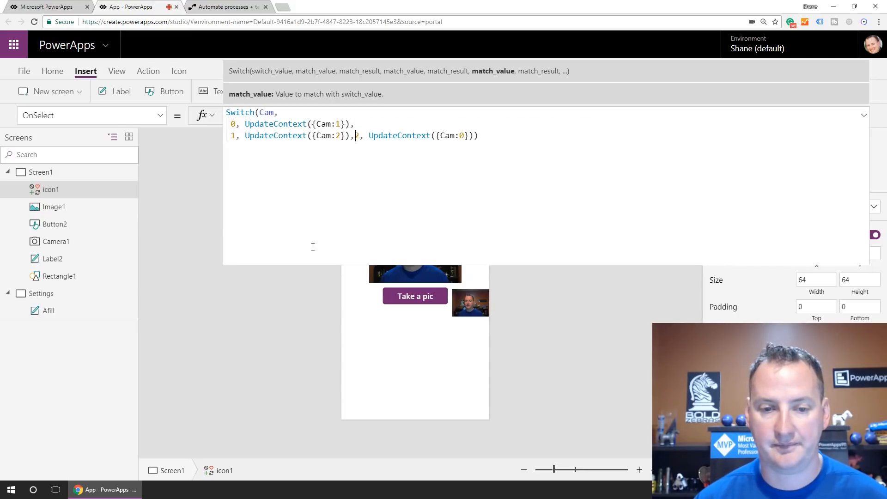
pyautogui.hotkey('shift', 'Return')
pyautogui.press('Right')
pyautogui.press('Right')
pyautogui.press('Right')
pyautogui.press('Right')
pyautogui.press('Right')
pyautogui.press('Right')
pyautogui.press('Right')
pyautogui.press('Right')
pyautogui.press('Right')
pyautogui.press('Right')
pyautogui.press('Right')
pyautogui.press('Right')
pyautogui.press('Right')
pyautogui.press('Right')
pyautogui.press('Right')
pyautogui.press('Right')
pyautogui.press('Right')
pyautogui.press('Right')
pyautogui.press('Right')
pyautogui.press('Right')
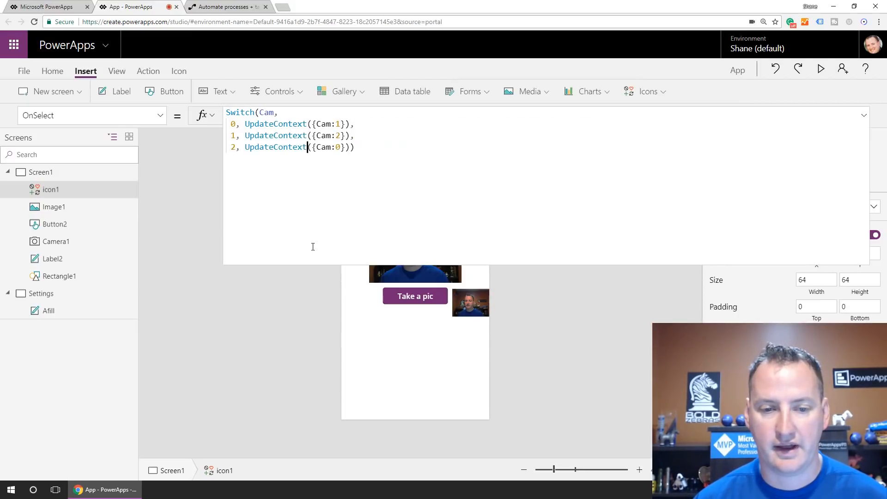
pyautogui.hotkey('shift', 'Return')
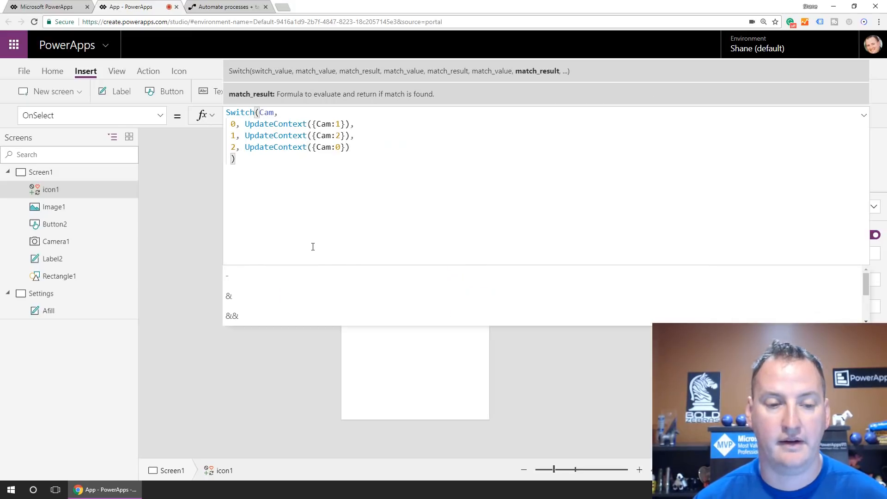
# Indent the three case lines of the Switch formula and shrink the formula editor back to a single line
pyautogui.press('Up')
pyautogui.press('Up')
pyautogui.press('Up')
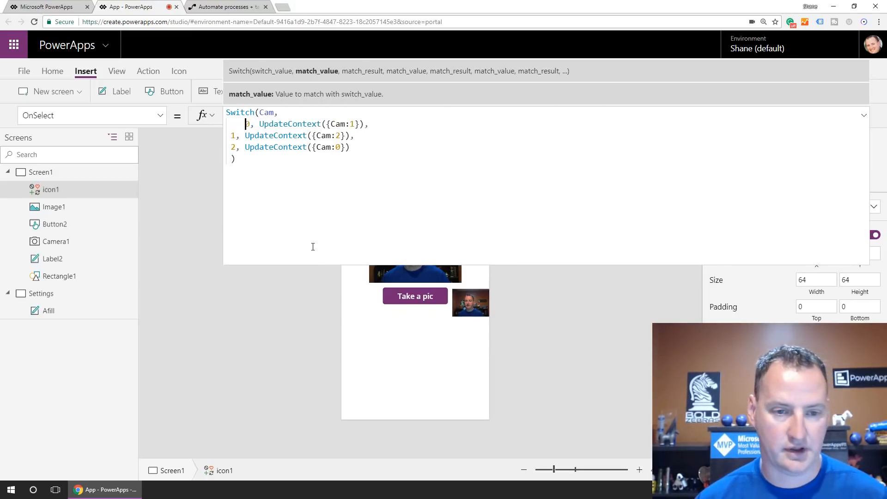
pyautogui.press('Down')
pyautogui.press('Home')
pyautogui.press('Down')
pyautogui.press('Home')
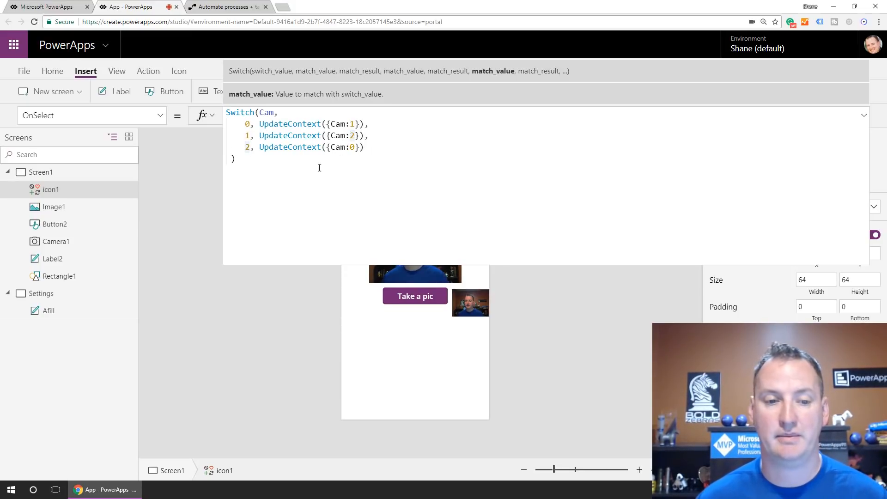
pyautogui.moveTo(299, 265); pyautogui.dragTo(300, 165)
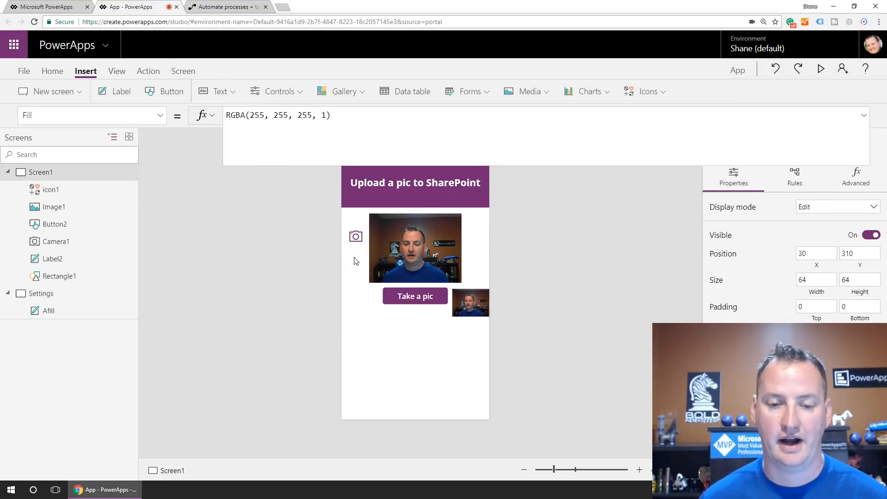
pyautogui.click(357, 259)
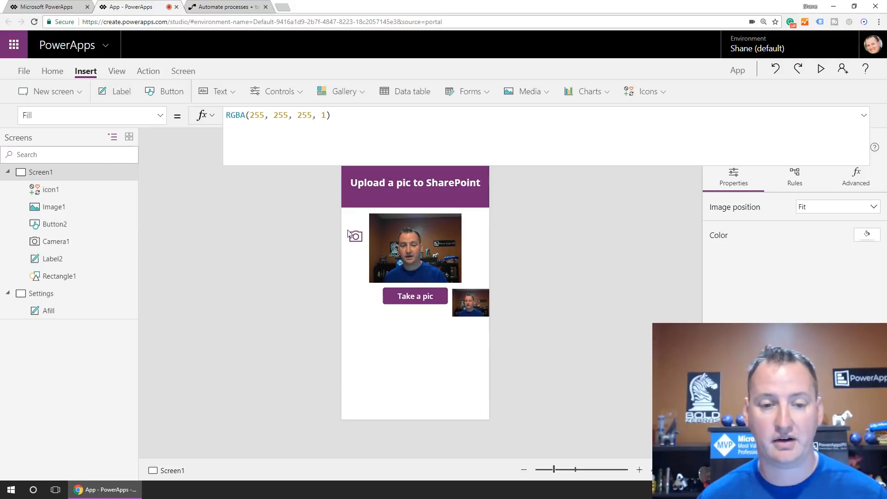
pyautogui.moveTo(321, 165); pyautogui.dragTo(322, 121)
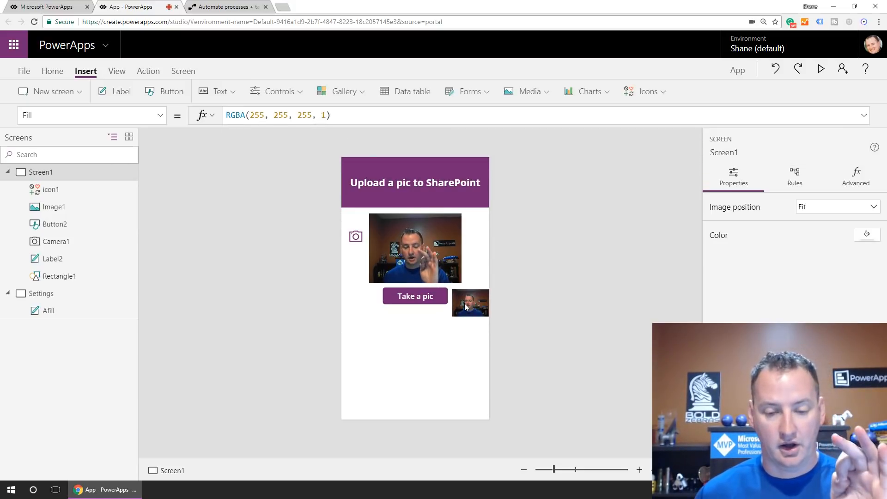
# Replace the camera control's Camera property value with the Cam variable
pyautogui.click(822, 70)
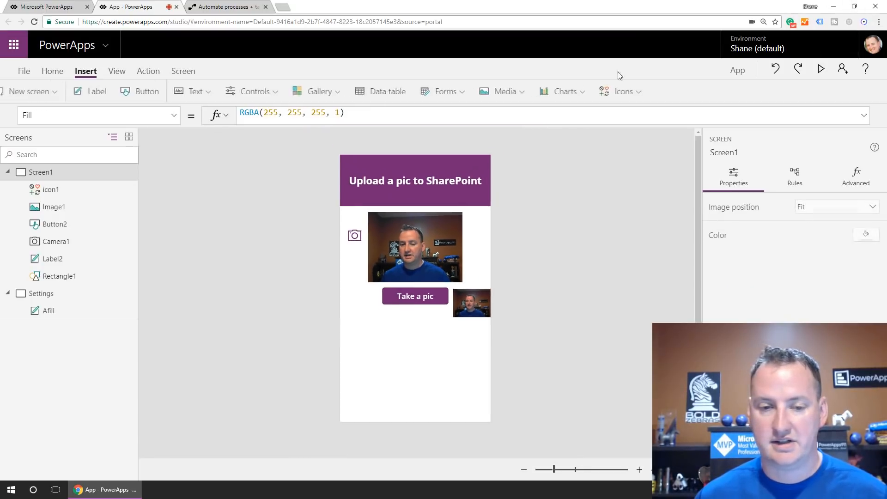
pyautogui.click(871, 47)
pyautogui.click(401, 232)
pyautogui.doubleClick(255, 116)
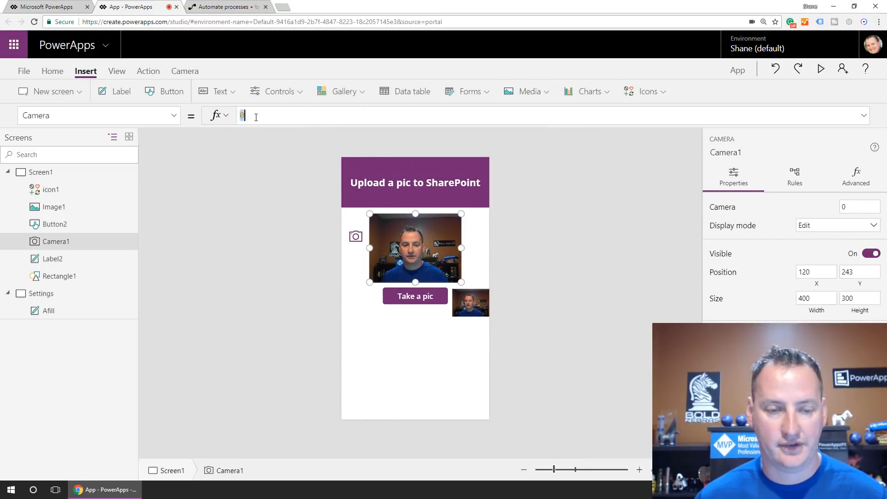
pyautogui.write('Cam')
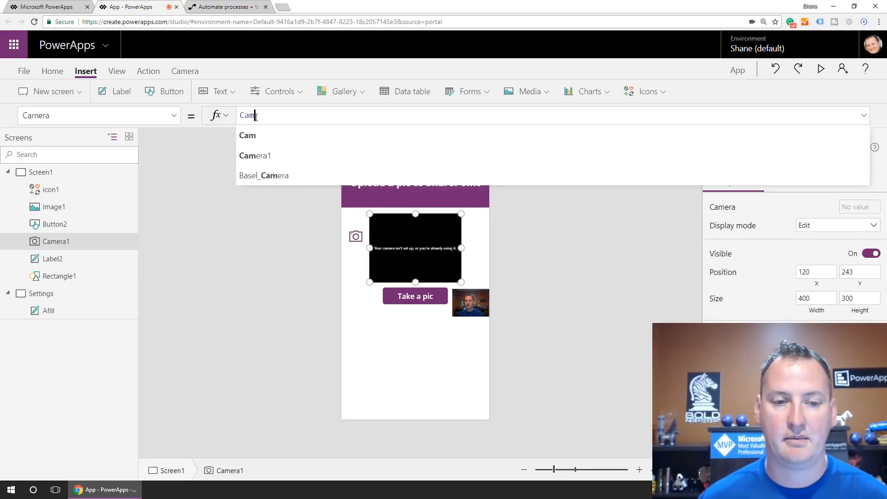
pyautogui.click(253, 136)
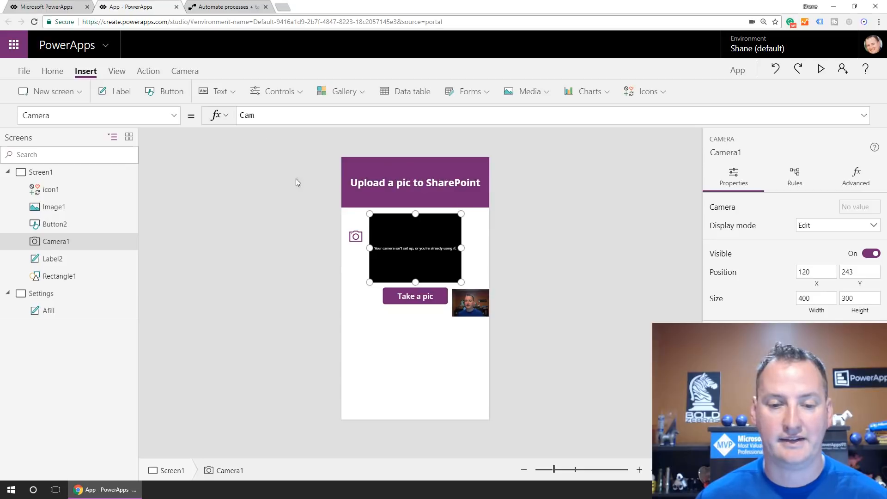
# Set Screen1's OnVisible formula to UpdateContext({Cam:0}), and test the camera icon in the app preview
pyautogui.click(477, 247)
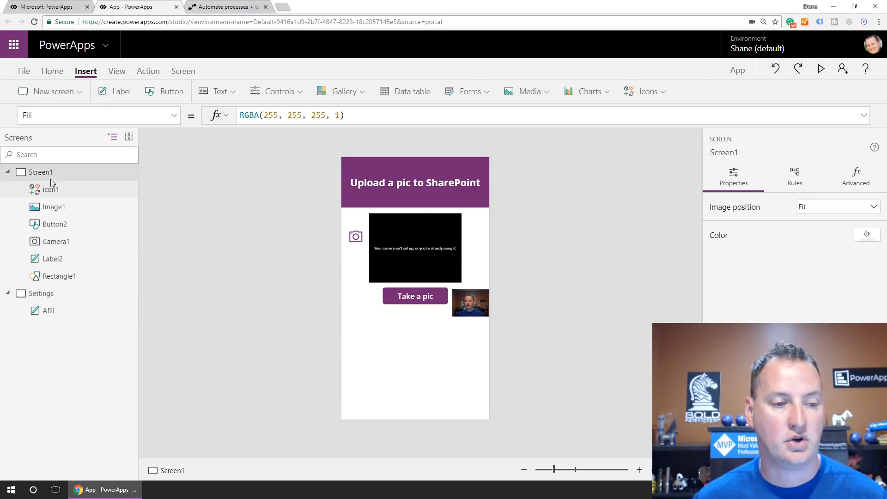
pyautogui.click(176, 120)
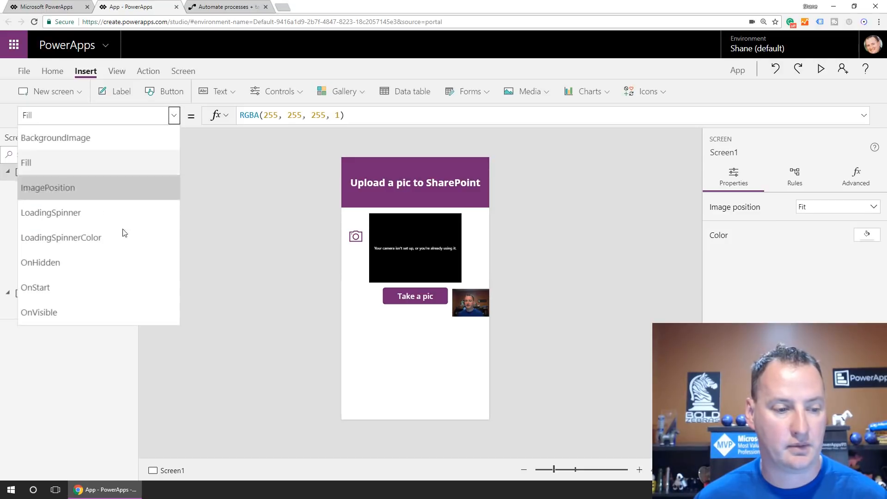
pyautogui.click(61, 312)
pyautogui.click(274, 121)
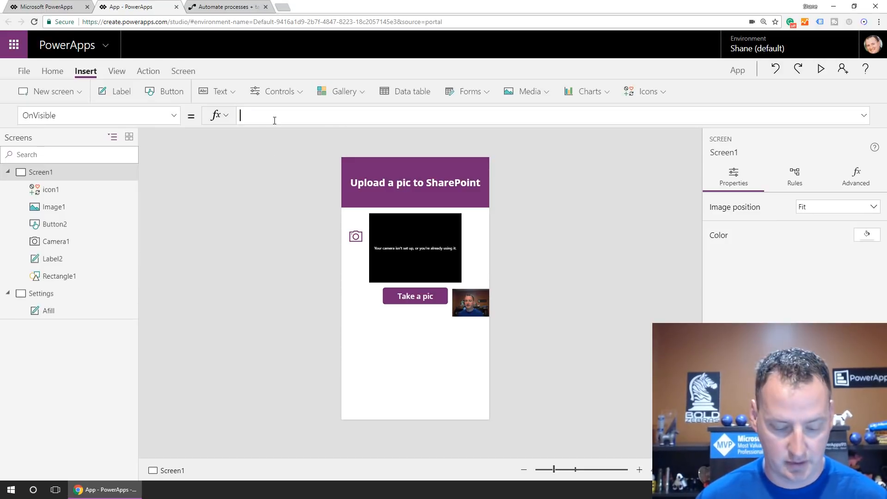
pyautogui.write('Upd')
pyautogui.press('Tab')
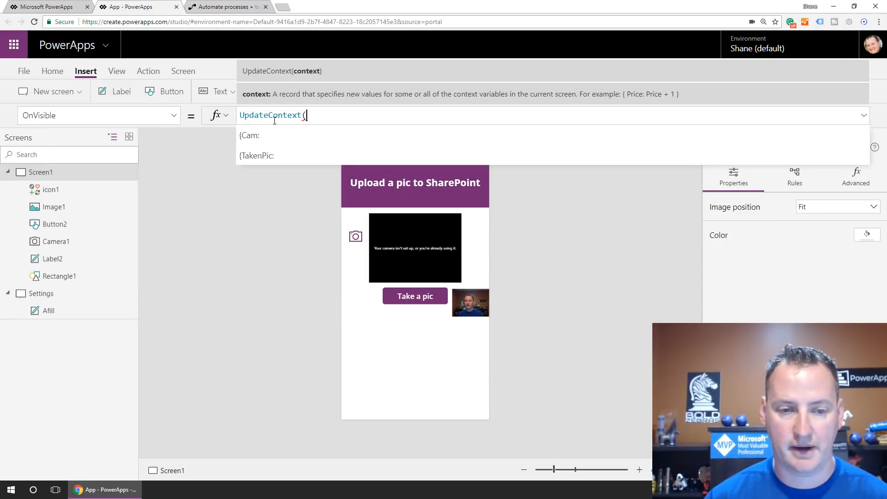
pyautogui.press('Tab')
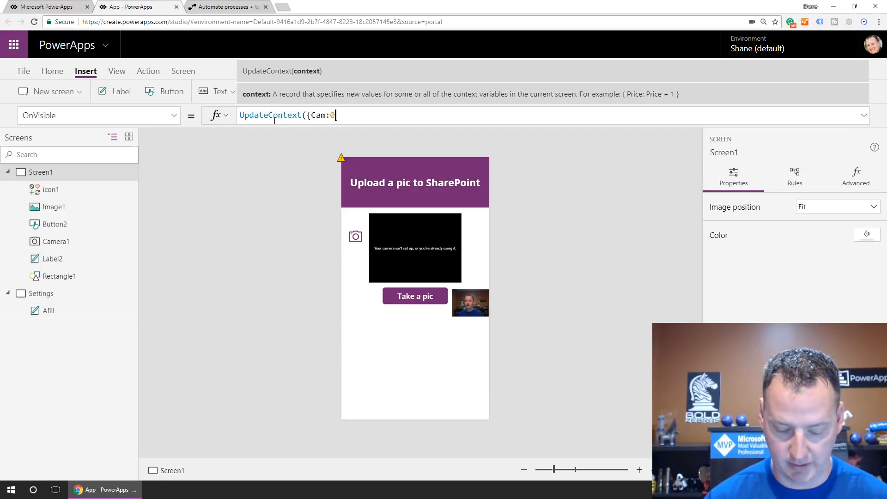
pyautogui.write('0})')
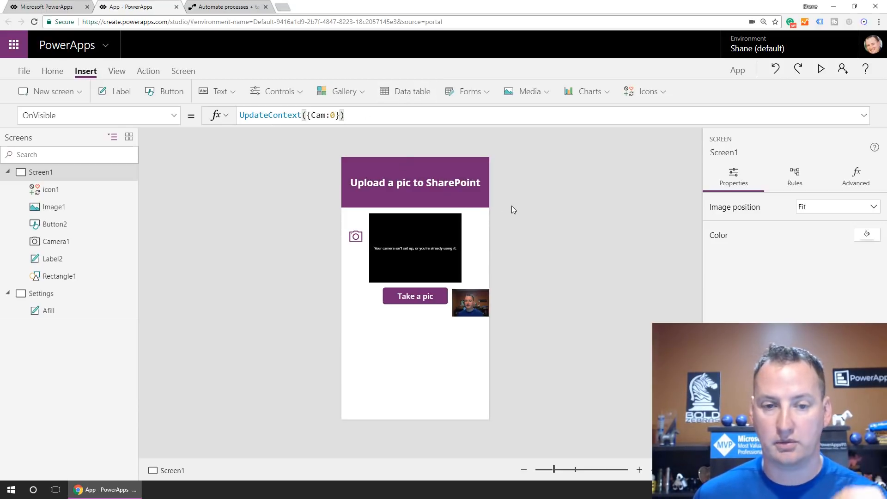
pyautogui.click(821, 70)
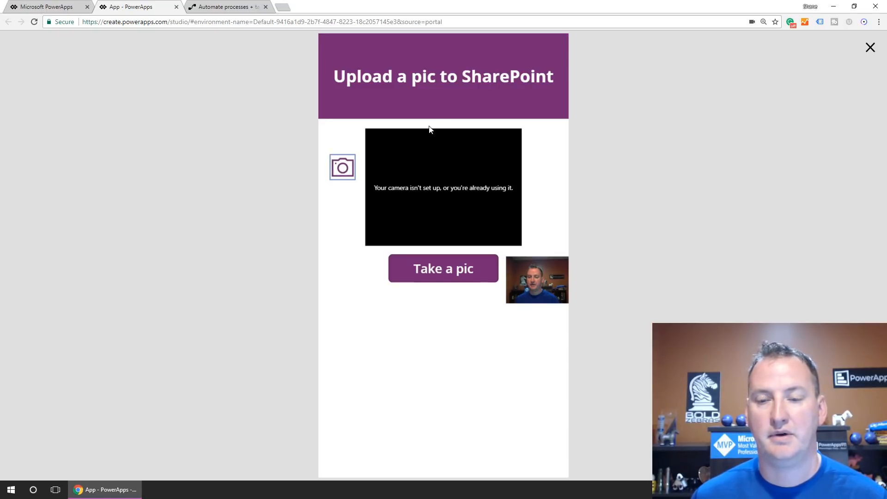
pyautogui.click(870, 48)
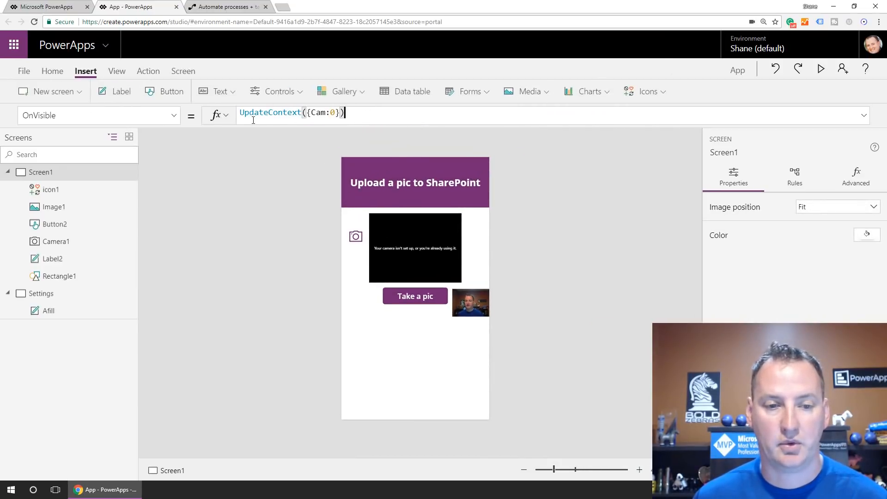
# Add a Reload icon to the right of the camera control and set its OnSelect to the copied OnVisible formula UpdateContext({Cam:0})
pyautogui.moveTo(345, 113); pyautogui.dragTo(240, 118)
pyautogui.hotkey('ctrl', 'c')
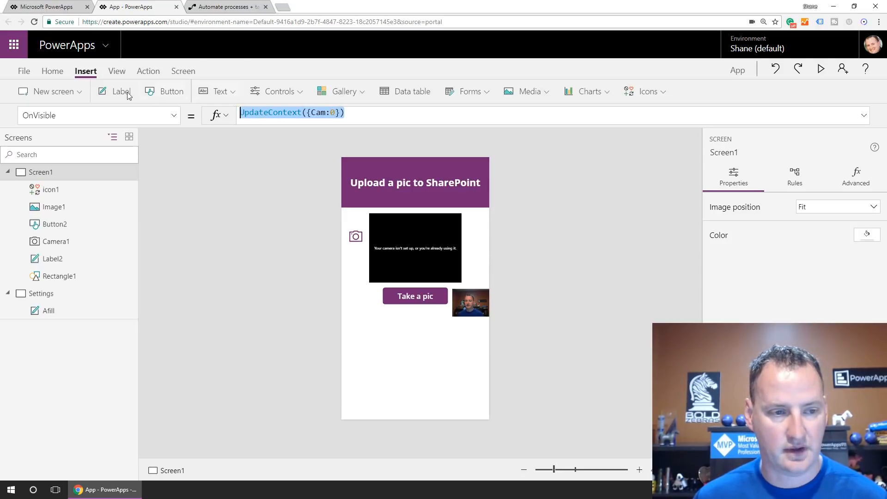
pyautogui.click(656, 91)
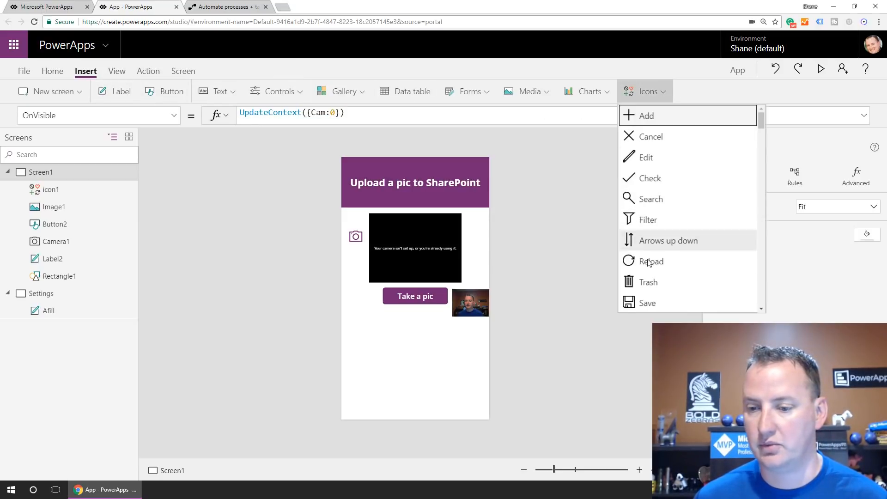
pyautogui.click(649, 262)
pyautogui.moveTo(358, 166); pyautogui.dragTo(476, 225)
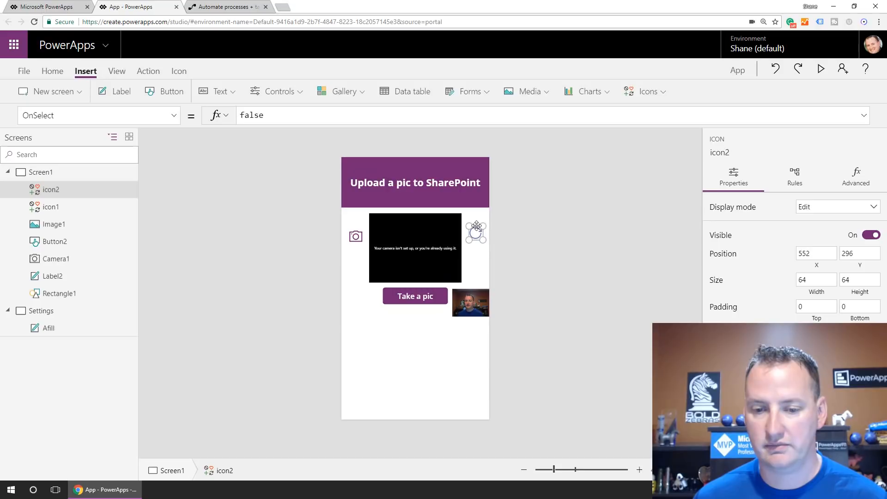
pyautogui.click(309, 117)
pyautogui.hotkey('ctrl', 'v')
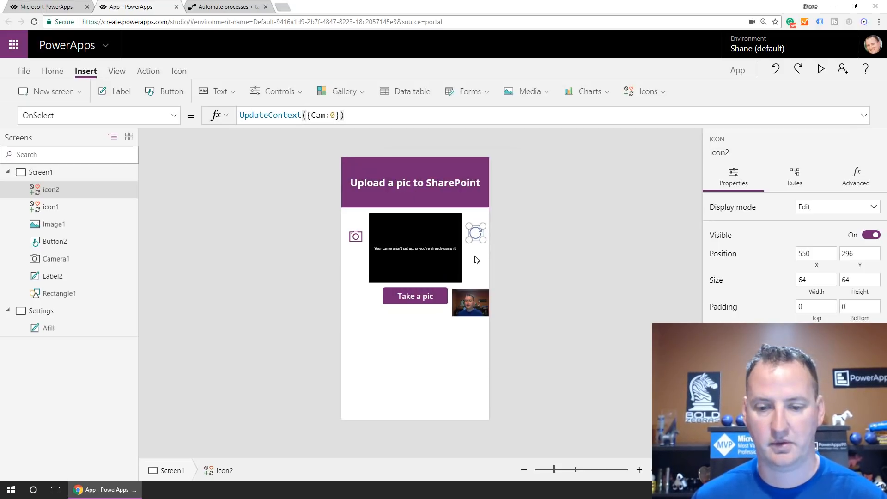
# Set the reload icon's Color property to Afill.Color
pyautogui.click(476, 257)
pyautogui.click(477, 235)
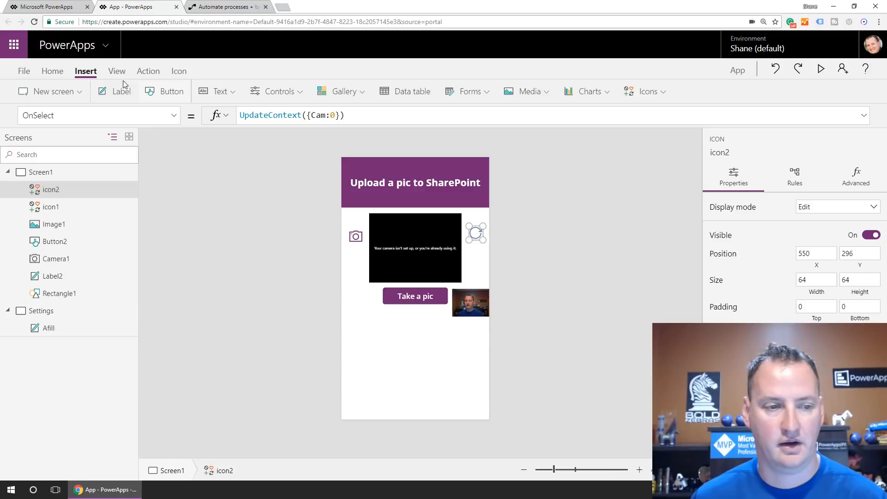
pyautogui.click(171, 117)
pyautogui.click(59, 262)
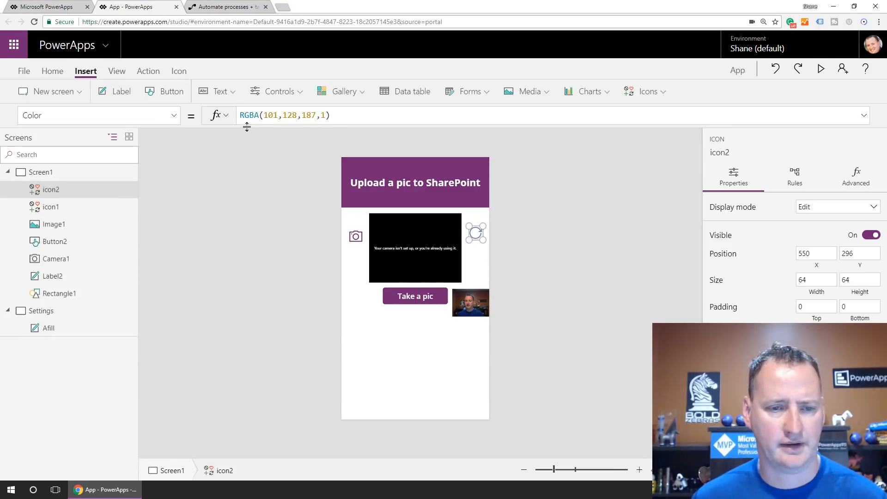
pyautogui.tripleClick(347, 115)
pyautogui.write('a')
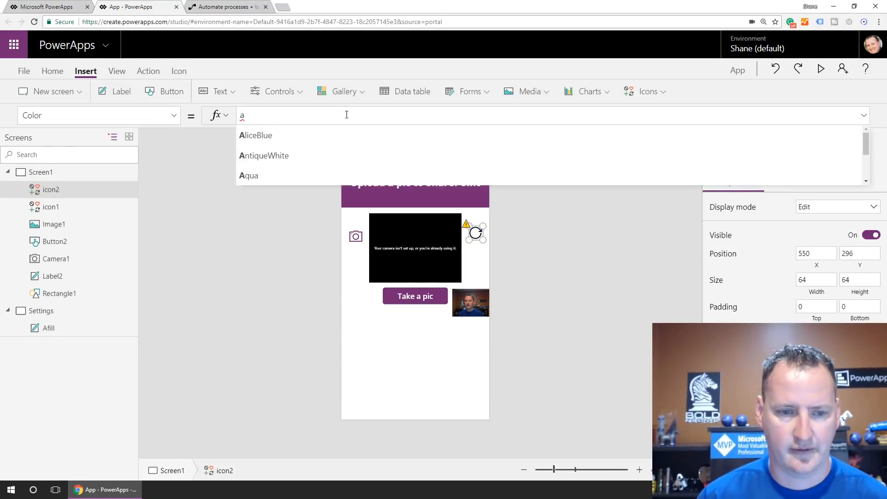
pyautogui.write('fill.c')
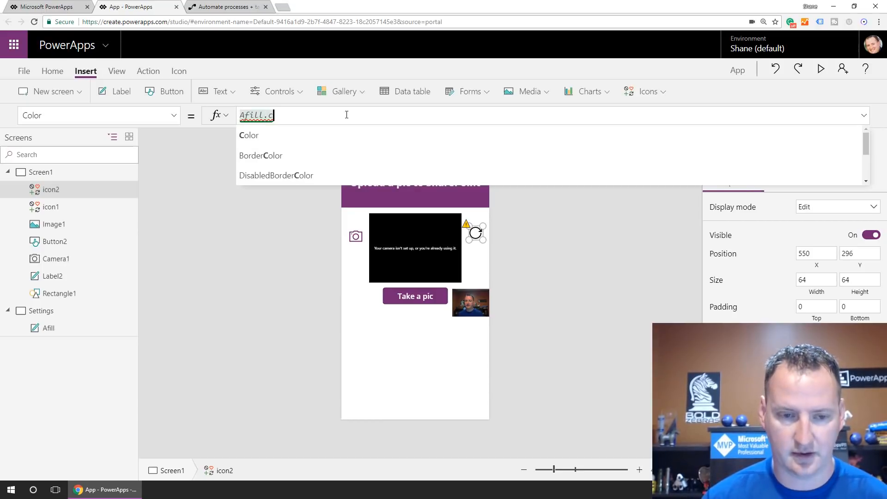
pyautogui.click(351, 135)
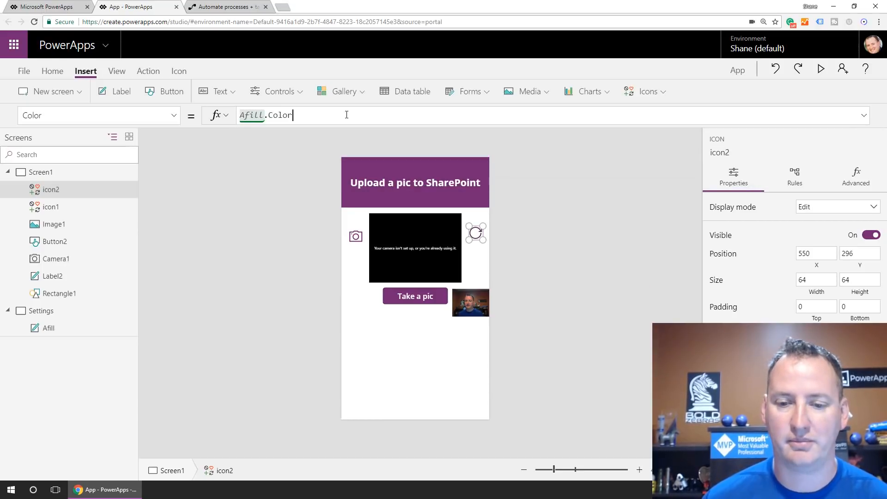
# Preview the app and reset the camera with the reload icon
pyautogui.click(820, 69)
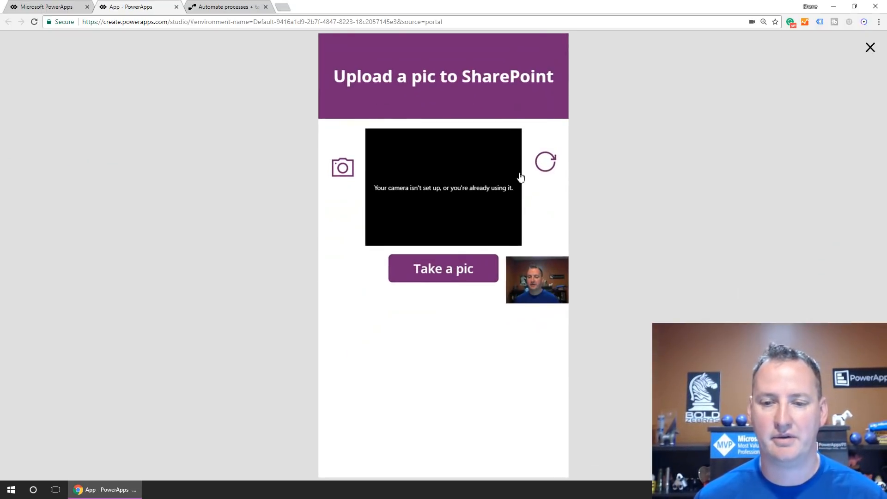
pyautogui.click(546, 165)
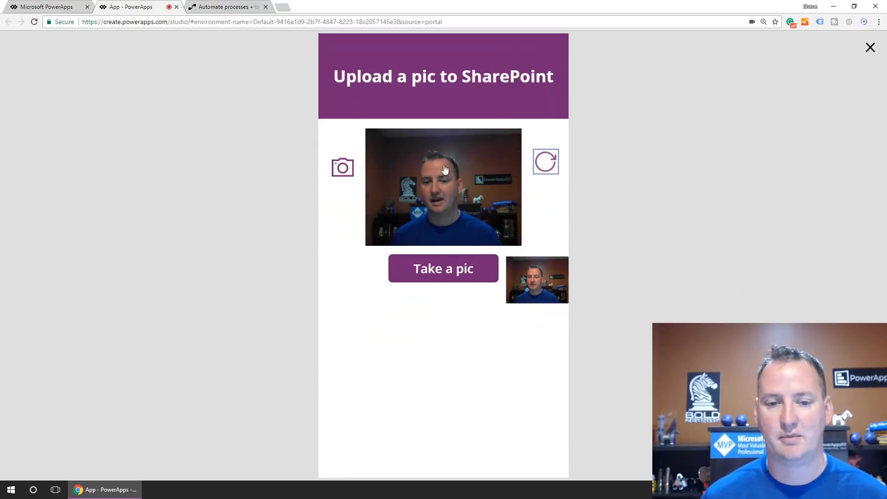
# Test switching cameras with the camera icon in the app preview, and return to editing
pyautogui.click(351, 174)
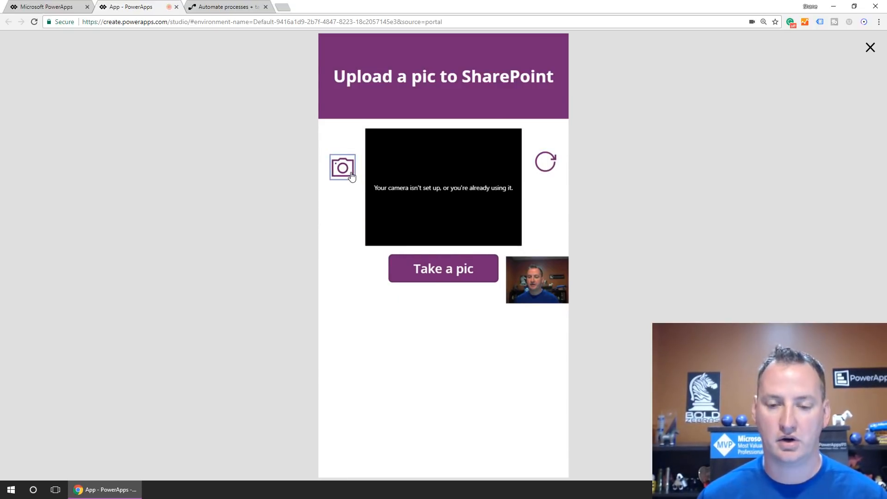
pyautogui.click(351, 175)
pyautogui.click(351, 174)
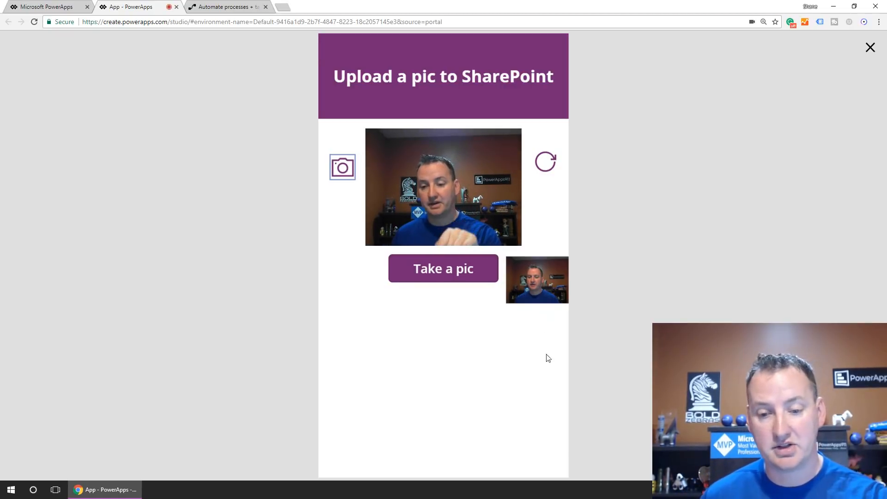
pyautogui.click(870, 47)
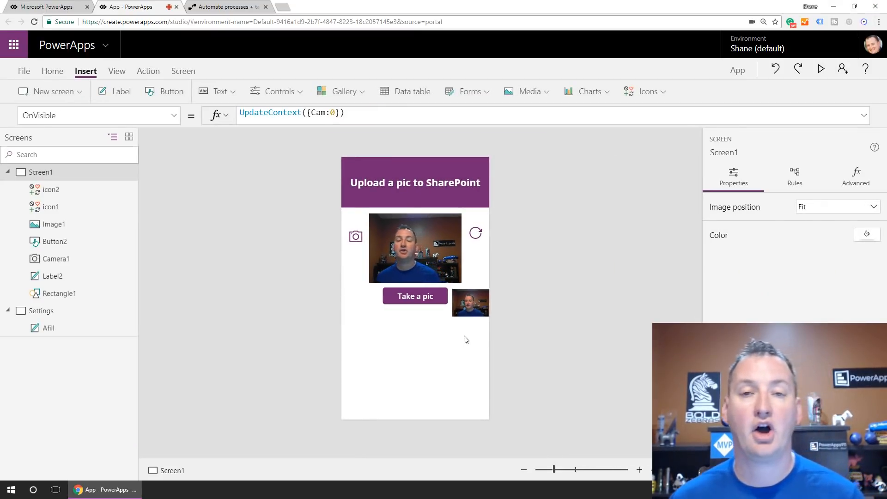
# Duplicate the "Take a pic" button and place the copy below the original button
pyautogui.click(170, 91)
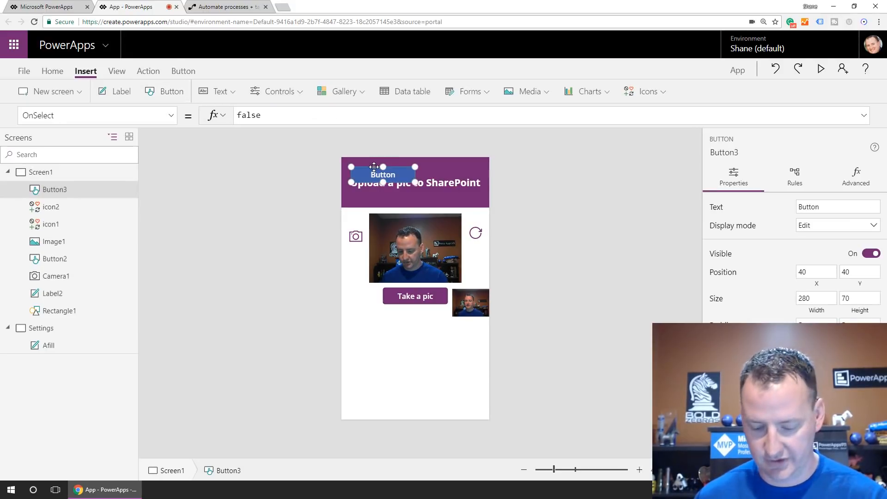
pyautogui.press('Delete')
pyautogui.click(401, 294)
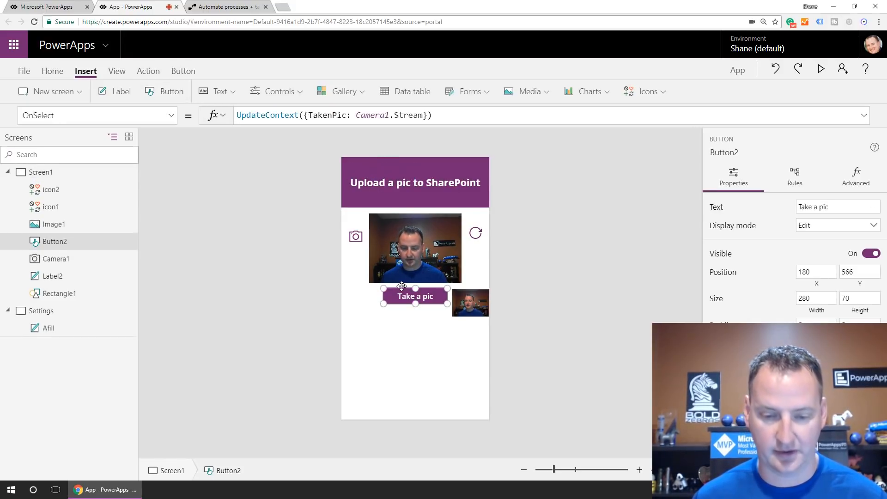
pyautogui.hotkey('ctrl', 'c')
pyautogui.hotkey('ctrl', 'v')
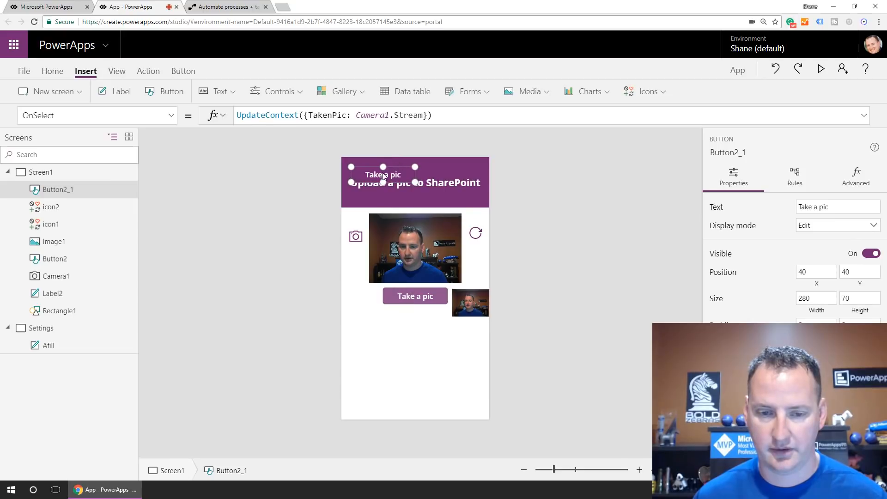
pyautogui.moveTo(392, 165); pyautogui.dragTo(416, 326)
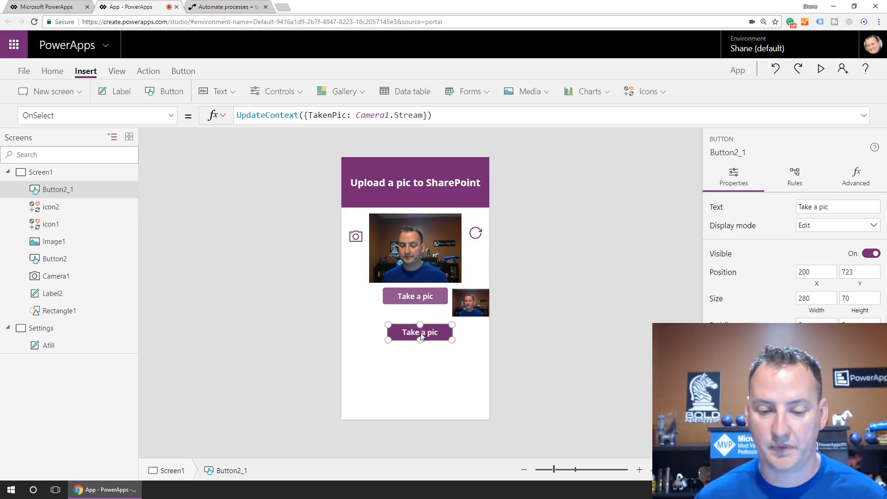
# Change the copied button's text to "Save to SharePoint", resize it to about 328 by 75, and move it down to about Y 871
pyautogui.doubleClick(416, 329)
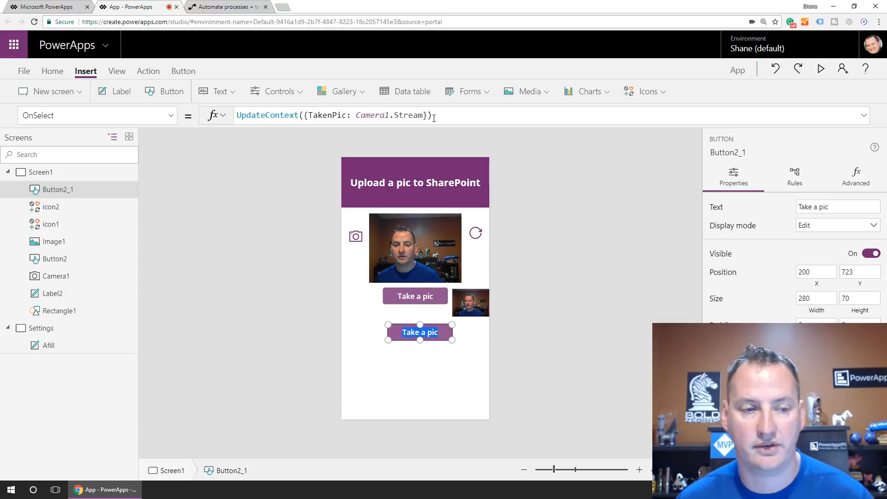
pyautogui.write('Sa')
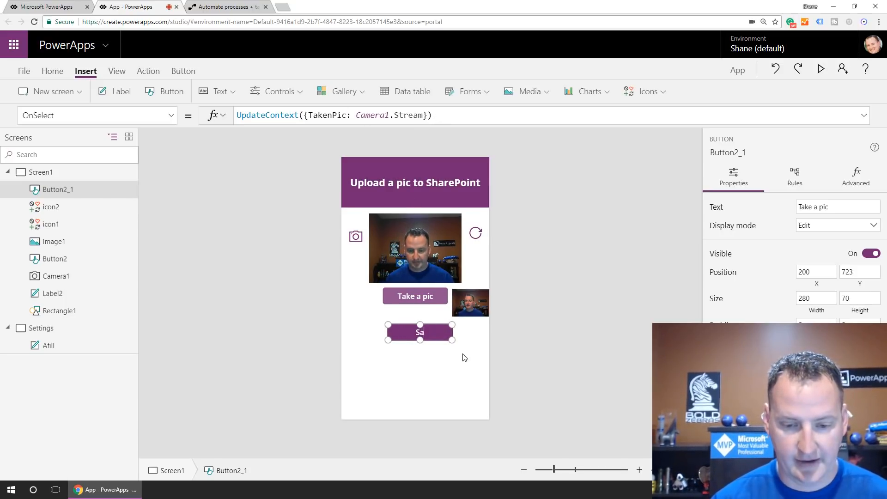
pyautogui.write('ve to SharePoint')
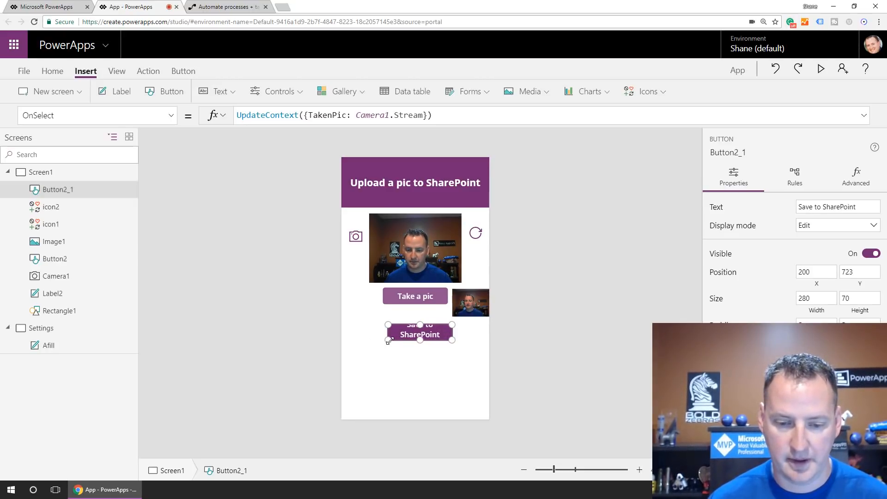
pyautogui.moveTo(388, 340)
pyautogui.mouseDown()
pyautogui.moveTo(378, 342)
pyautogui.moveTo(399, 324)
pyautogui.moveTo(401, 333)
pyautogui.mouseUp()
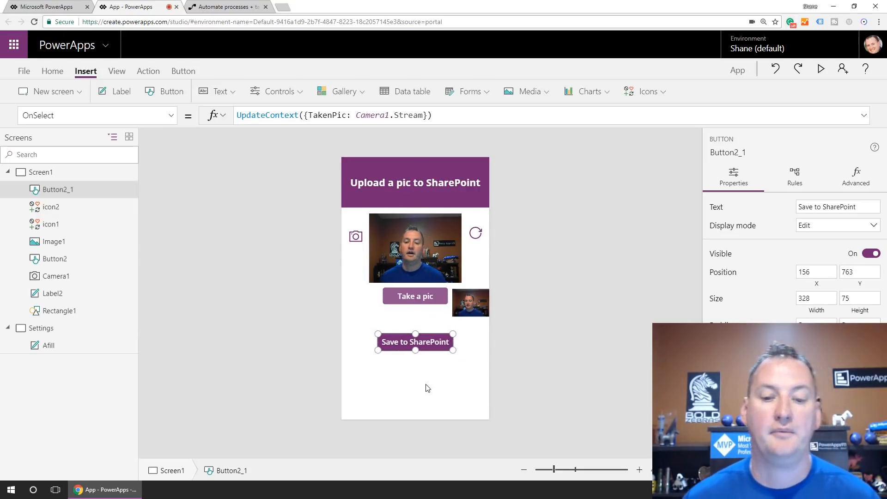
pyautogui.moveTo(430, 334); pyautogui.dragTo(431, 358)
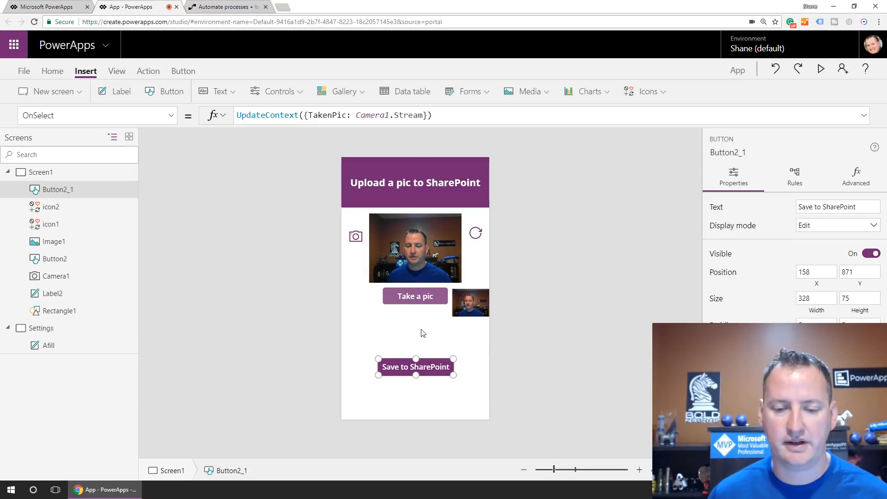
# Add a narrowed text label below the "Take a pic" button at the screen's left side
pyautogui.click(417, 314)
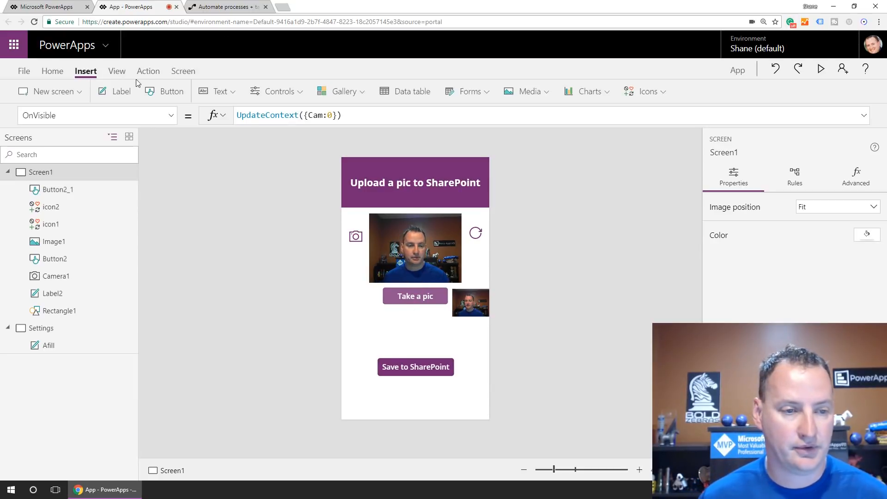
pyautogui.click(113, 92)
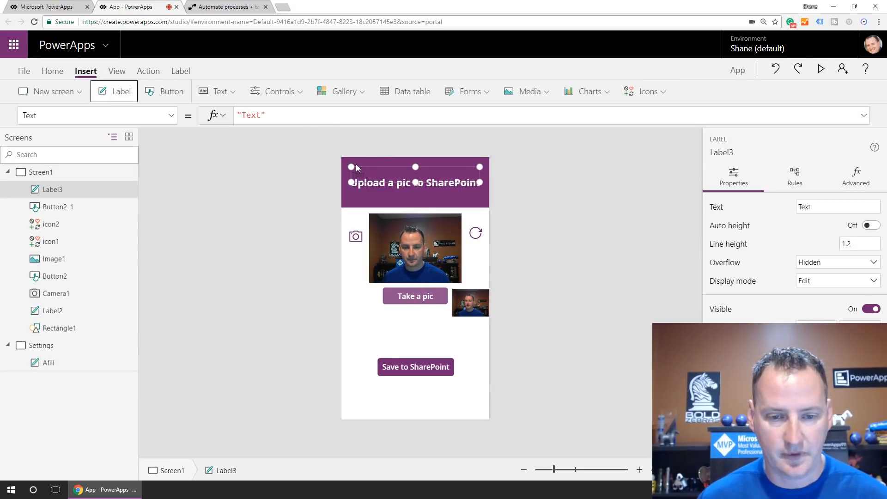
pyautogui.moveTo(353, 167); pyautogui.dragTo(401, 170)
pyautogui.moveTo(425, 170); pyautogui.dragTo(369, 326)
# Set the new label's text to "Filename: " and shorten the label to fit its text
pyautogui.doubleClick(370, 326)
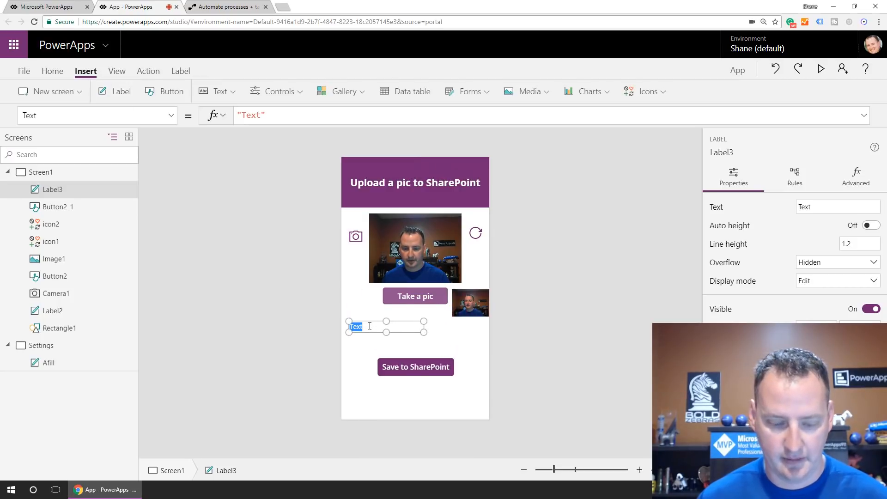
pyautogui.write('Filen')
pyautogui.write('ame')
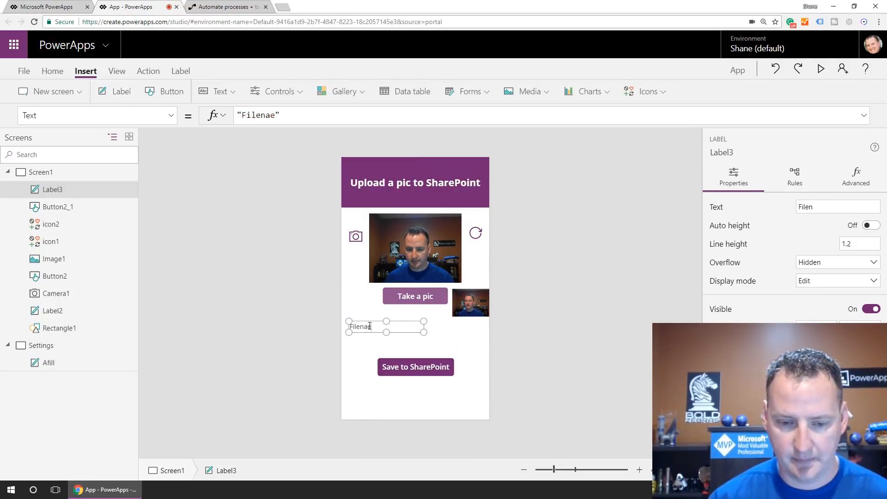
pyautogui.press('BackSpace')
pyautogui.write('me:')
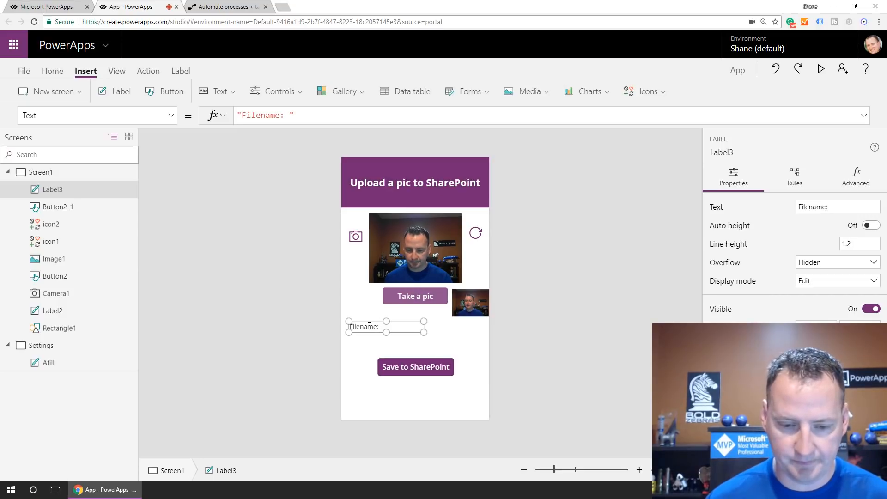
pyautogui.moveTo(424, 332); pyautogui.dragTo(384, 331)
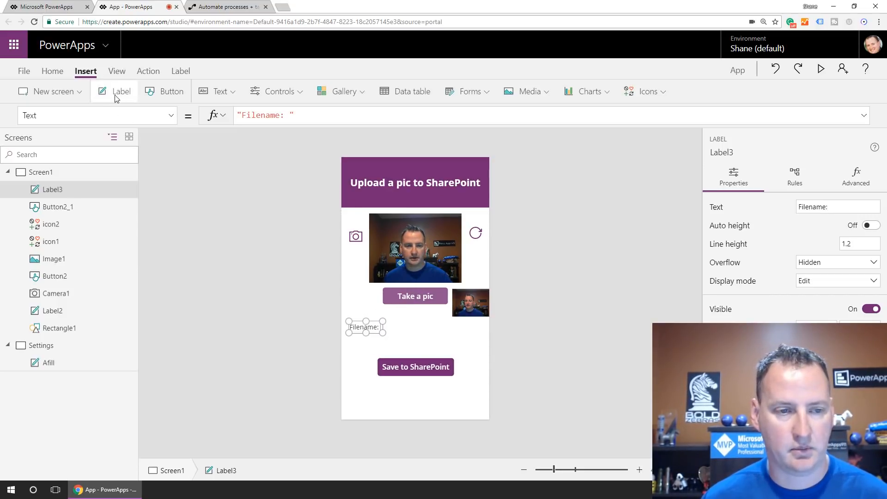
# Add a text input beside the "Filename:" label, fit it to the remaining width, and clear its Default value
pyautogui.click(217, 91)
pyautogui.click(257, 147)
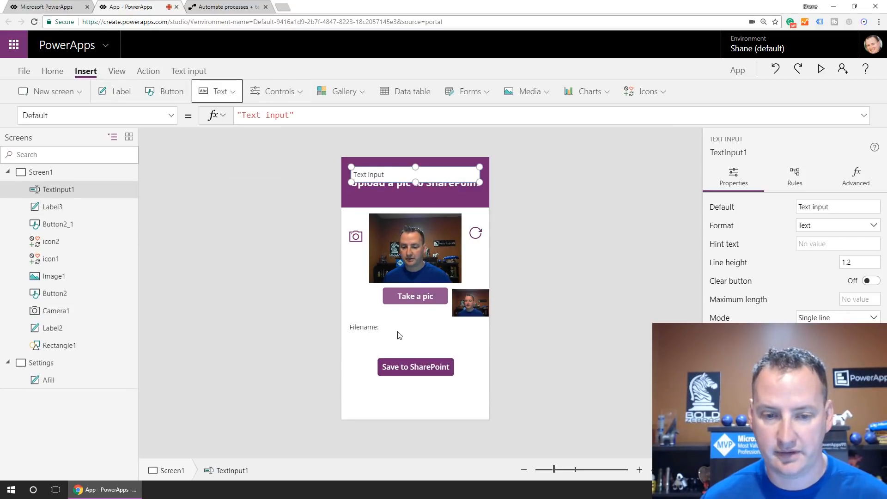
pyautogui.moveTo(362, 168); pyautogui.dragTo(423, 318)
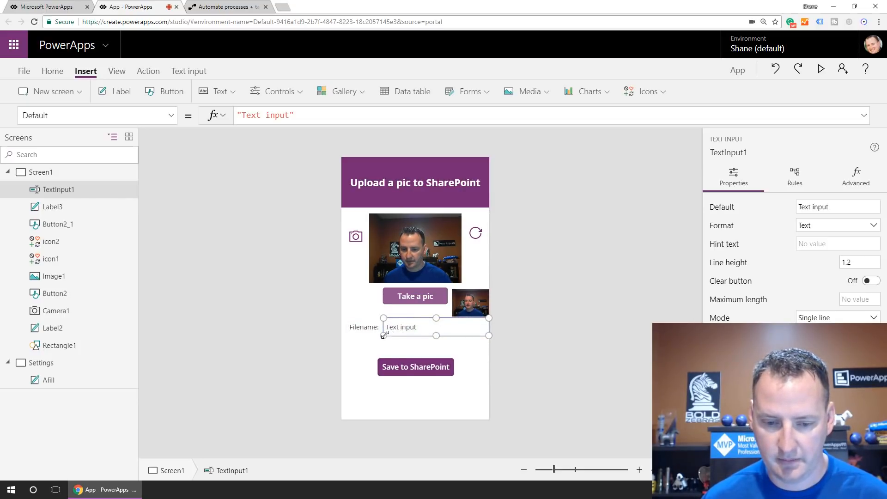
pyautogui.moveTo(436, 336); pyautogui.dragTo(425, 320)
pyautogui.doubleClick(425, 319)
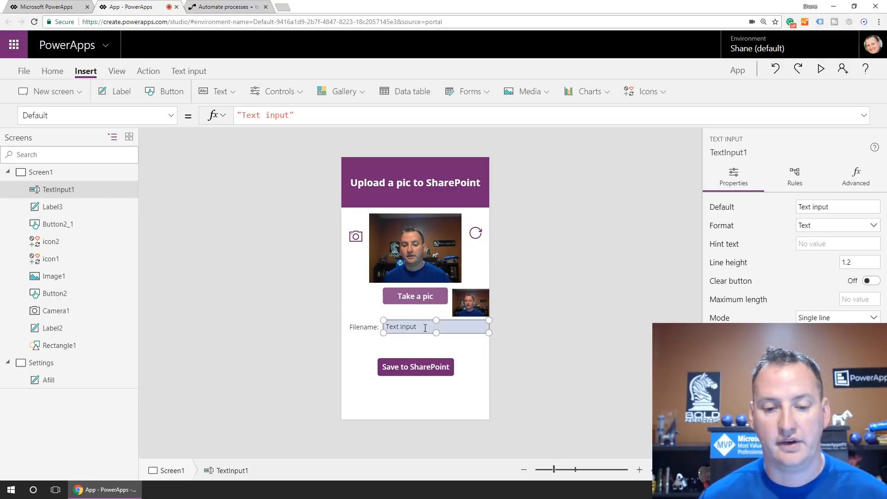
pyautogui.tripleClick(318, 118)
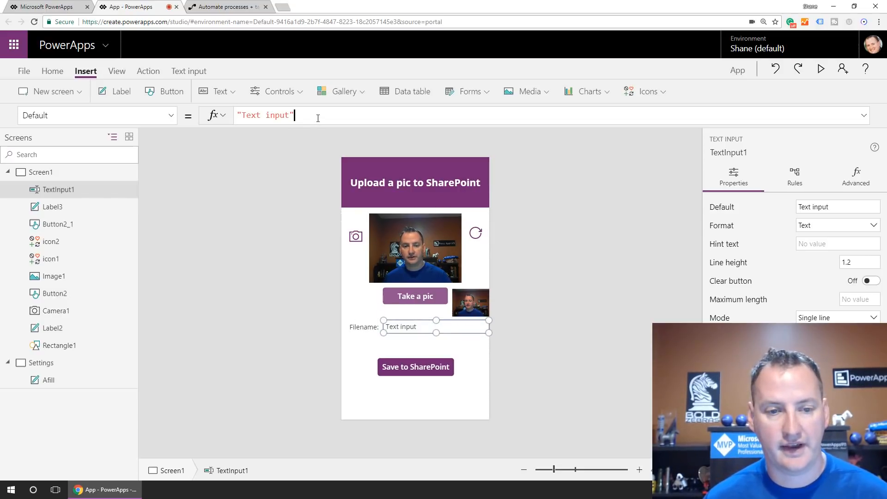
pyautogui.press('BackSpace')
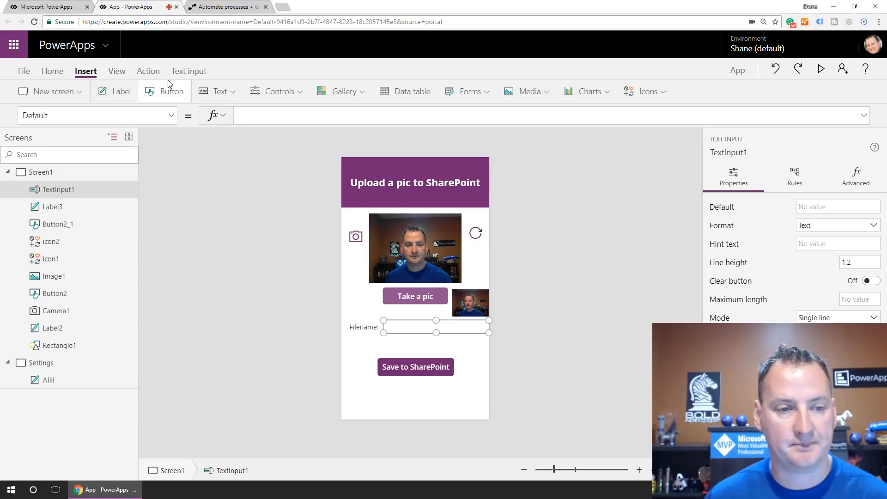
# Duplicate the "Filename:" label below the original, change its text to "Type of Animal: ", and widen it to fit
pyautogui.click(365, 325)
pyautogui.click(361, 345)
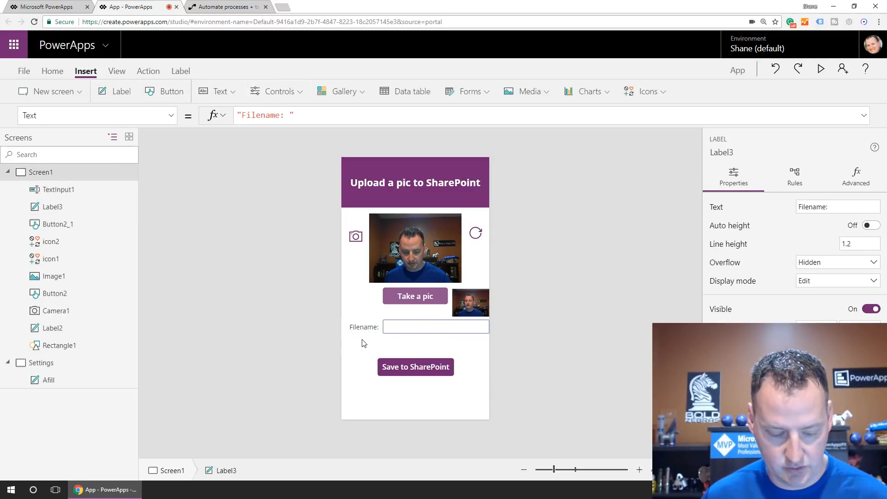
pyautogui.hotkey('ctrl', 'v')
pyautogui.moveTo(360, 165); pyautogui.dragTo(366, 344)
pyautogui.doubleClick(366, 345)
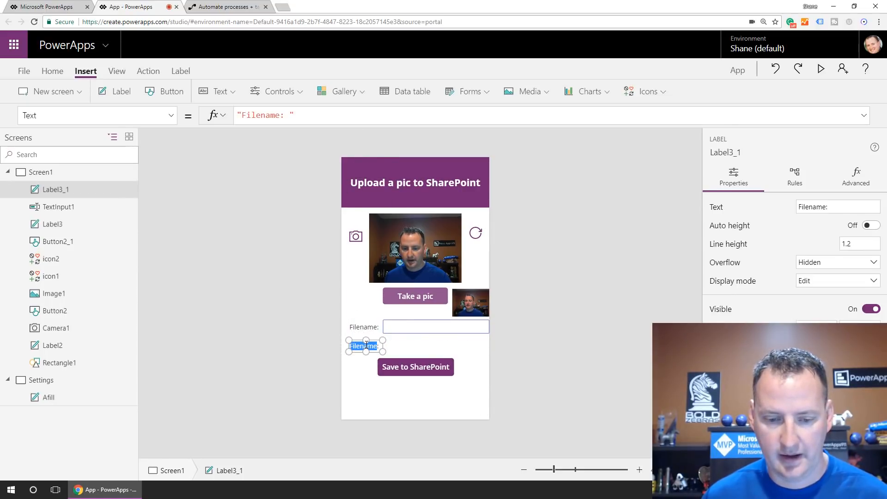
pyautogui.write('Type of An')
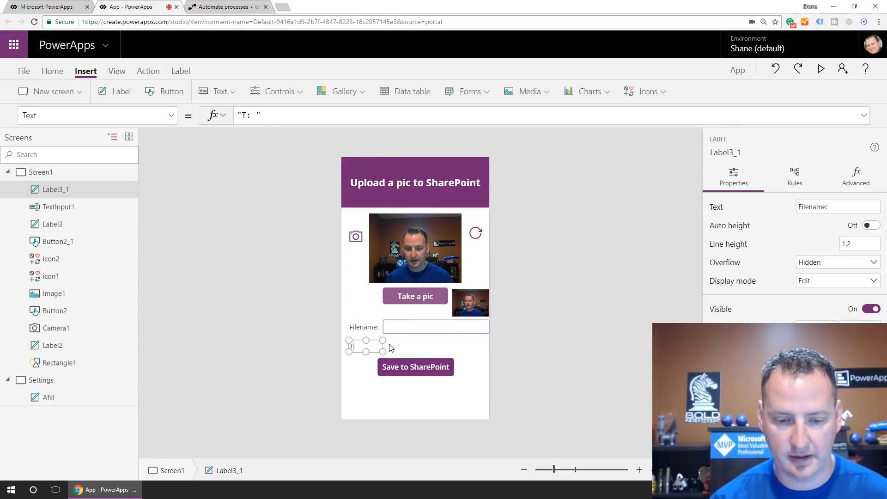
pyautogui.write('imal')
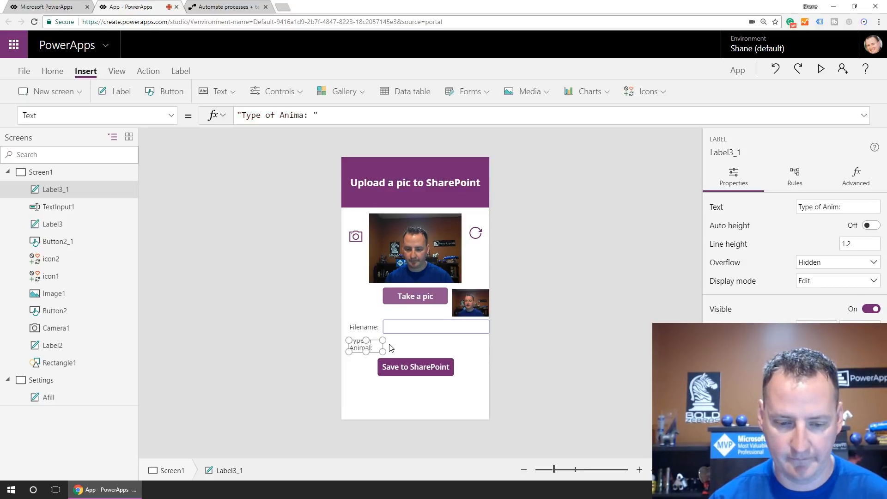
pyautogui.moveTo(384, 352); pyautogui.dragTo(400, 352)
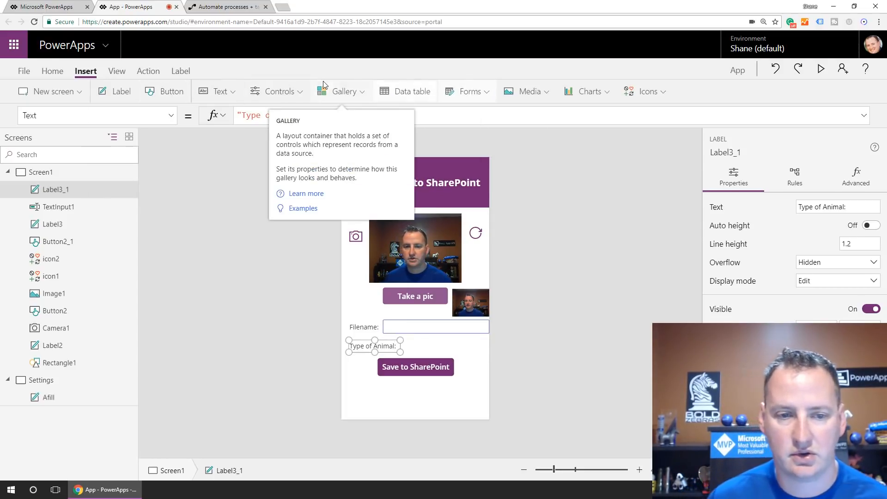
# Add a drop-down control beside the "Type of Animal:" label, about 384 by 60 in size
pyautogui.click(300, 96)
pyautogui.click(295, 136)
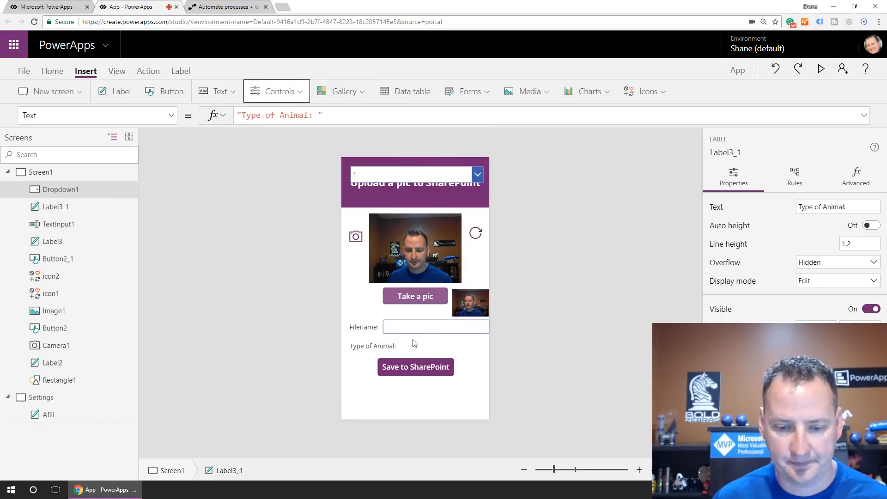
pyautogui.moveTo(351, 168); pyautogui.dragTo(401, 341)
# Set the drop-down's Items property to ["Dog","Cat","Fish"]
pyautogui.doubleClick(323, 120)
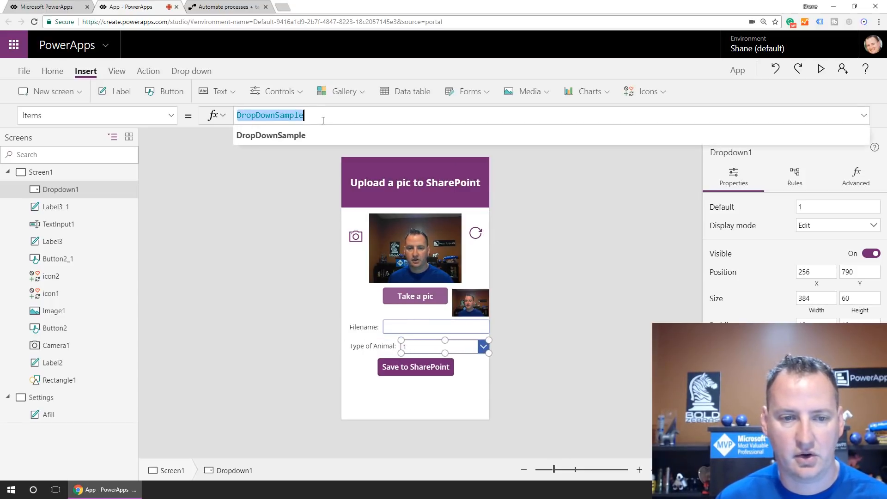
pyautogui.write('["')
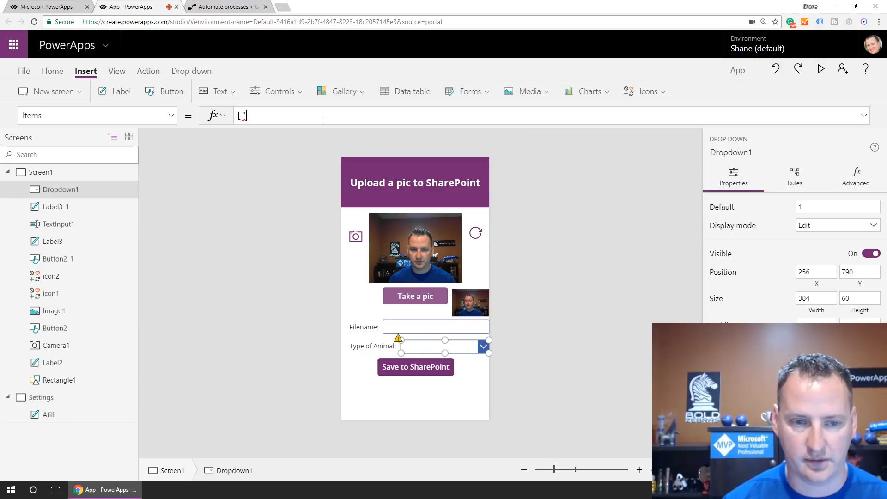
pyautogui.write('Dog",')
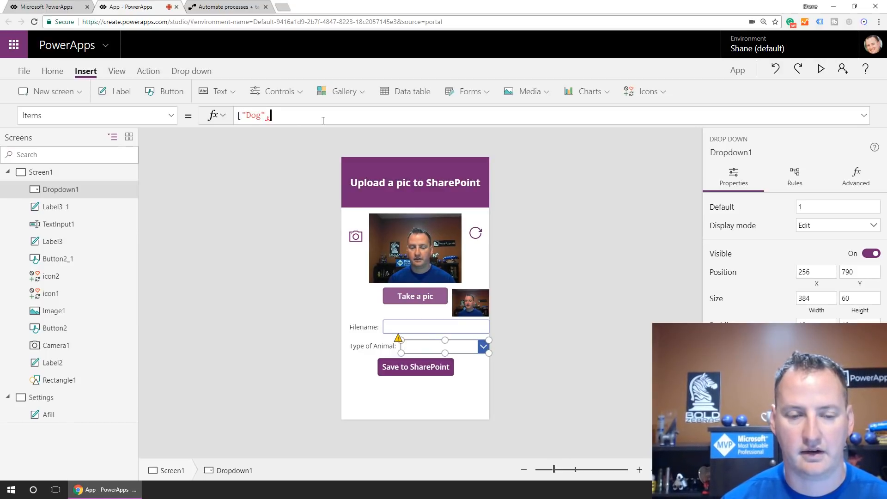
pyautogui.write('"')
pyautogui.write('Cat')
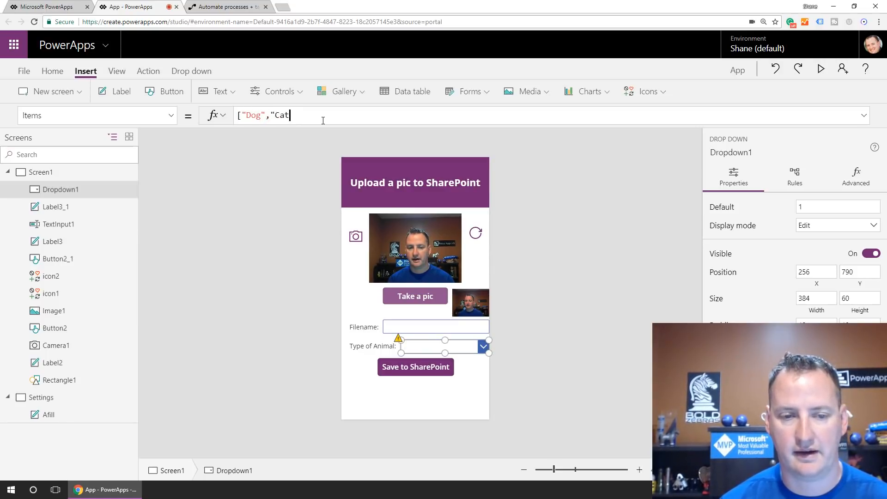
pyautogui.write('",F')
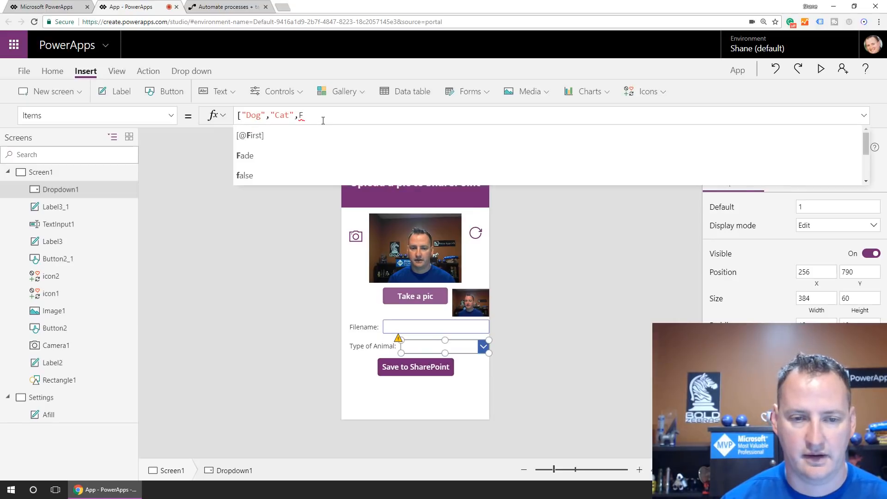
pyautogui.press('BackSpace')
pyautogui.write('"Fish"]')
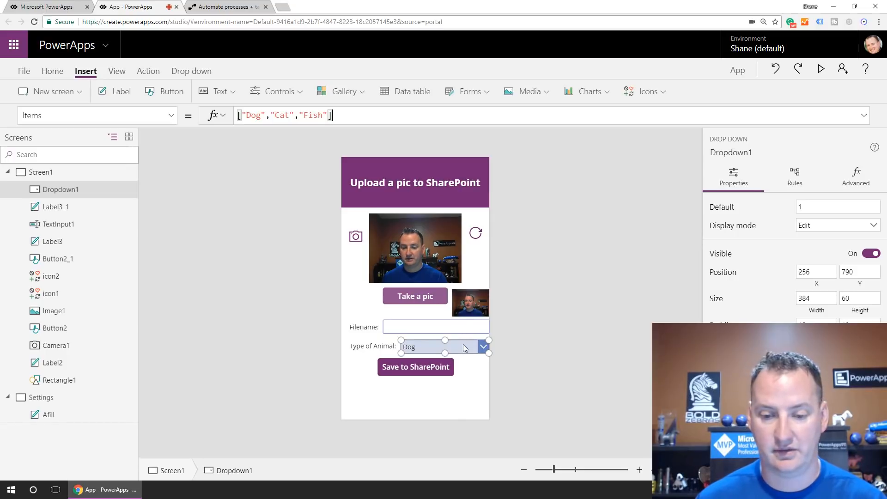
# Narrow the filename text input so its left edge lines up with the animal type drop-down below it
pyautogui.click(392, 326)
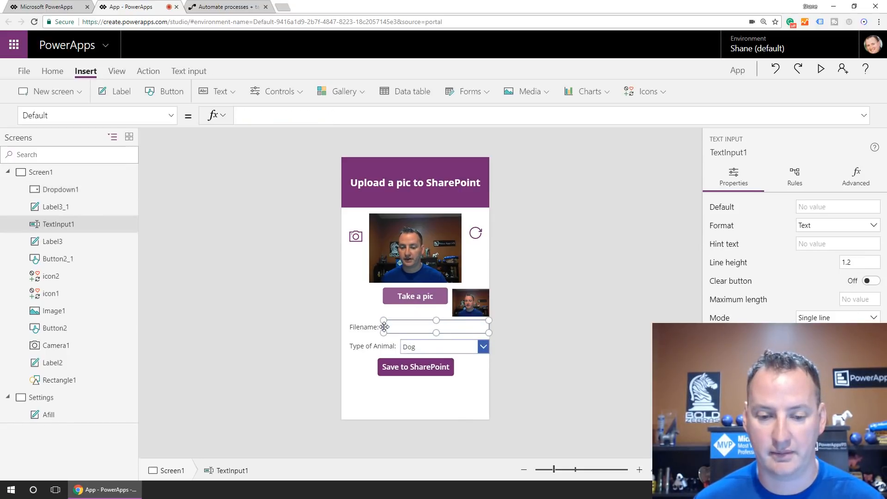
pyautogui.moveTo(384, 321); pyautogui.dragTo(400, 321)
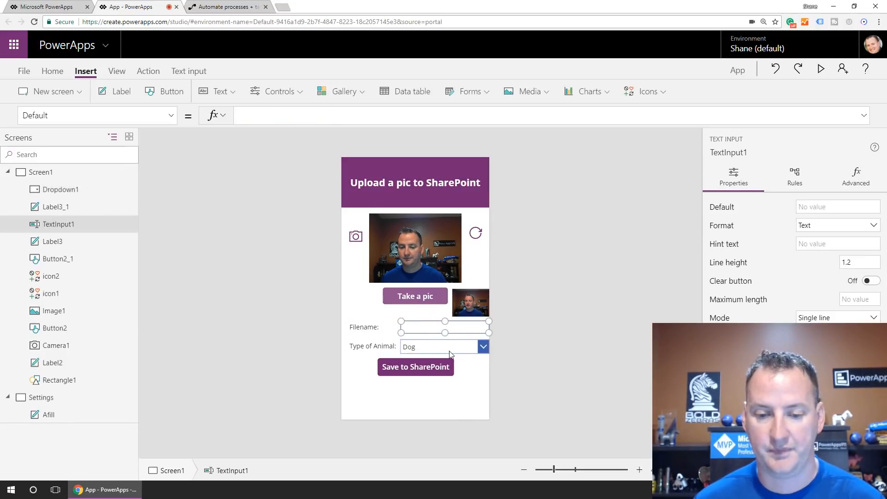
pyautogui.click(406, 315)
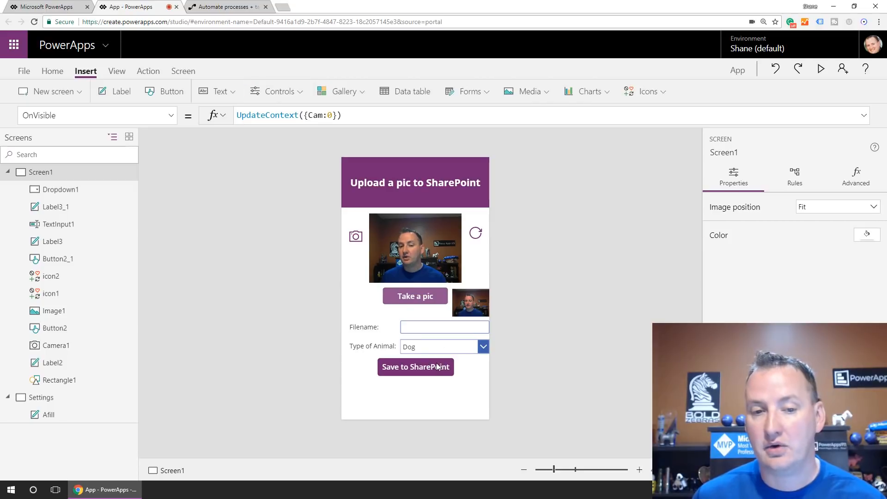
# Switch to Microsoft Flow and search the flow templates for "Powerapps sharepoint"
pyautogui.click(148, 70)
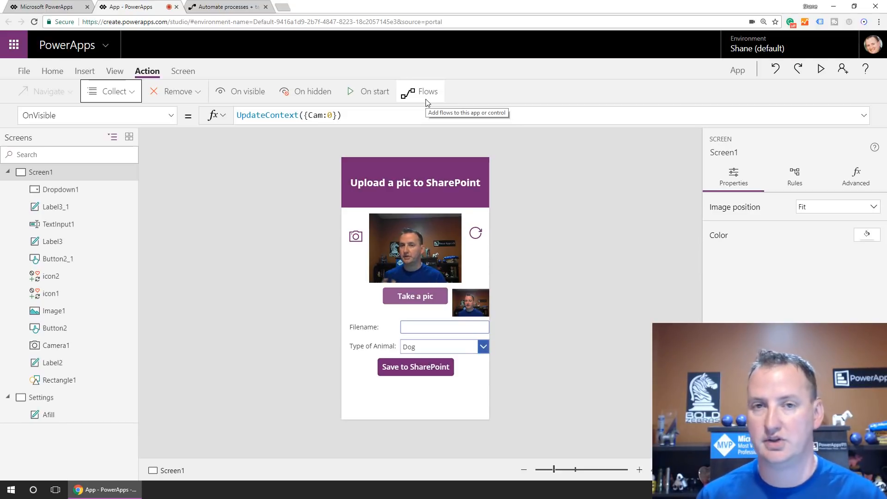
pyautogui.click(223, 8)
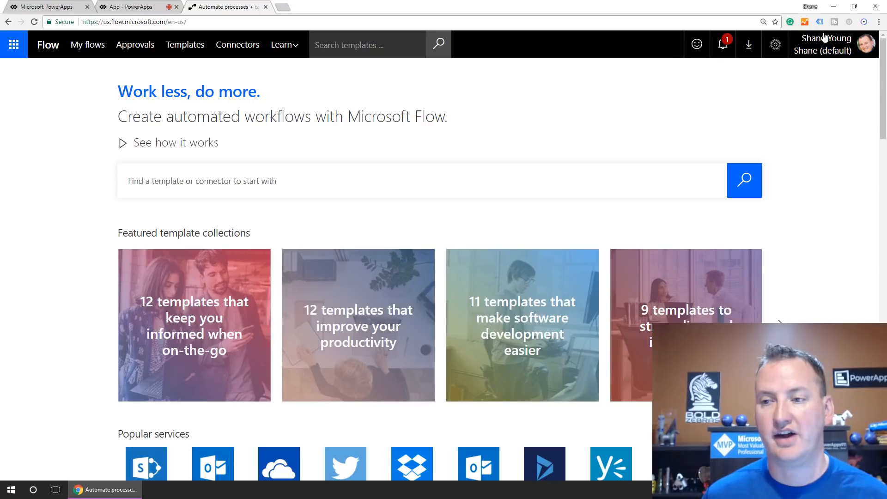
pyautogui.click(85, 46)
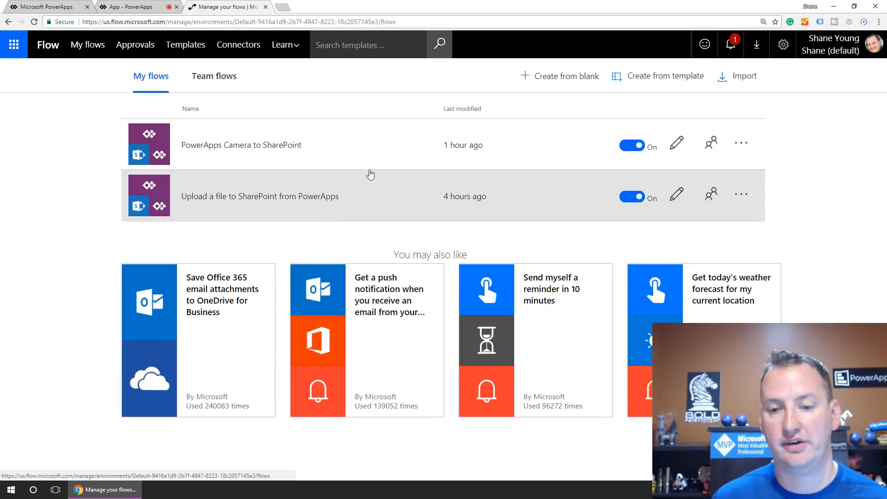
pyautogui.click(663, 80)
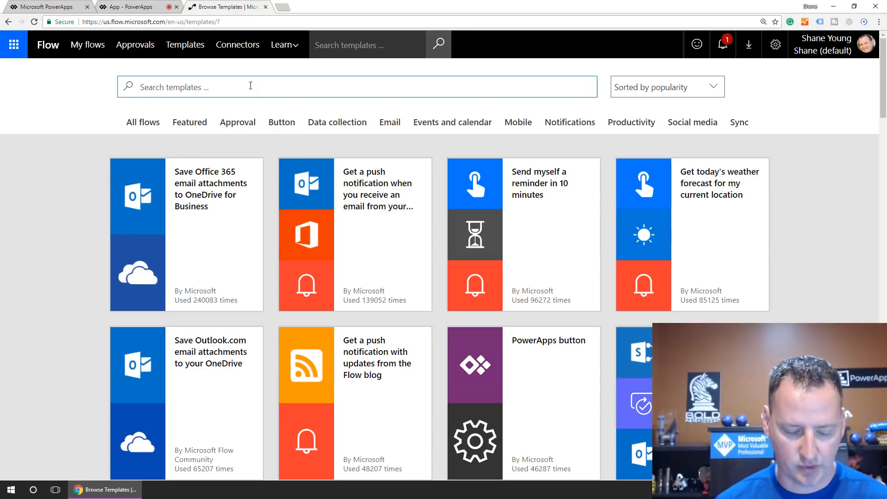
pyautogui.write('Powerapps')
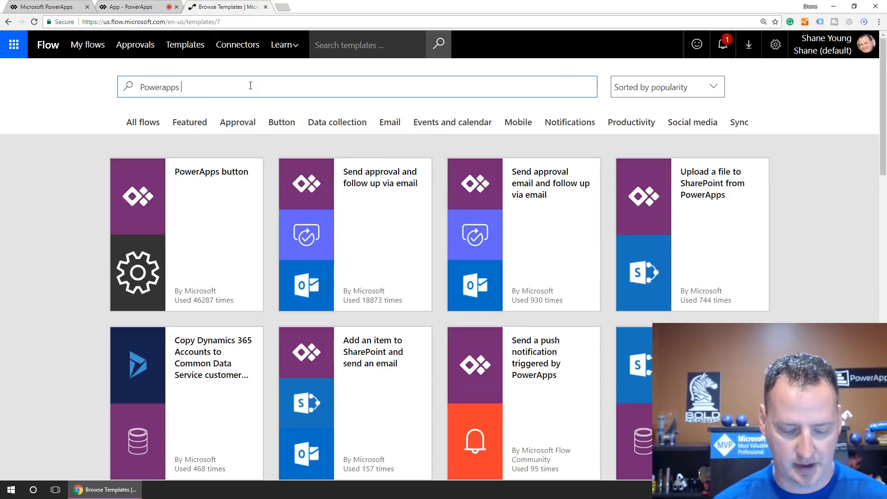
pyautogui.write(' sharepoint')
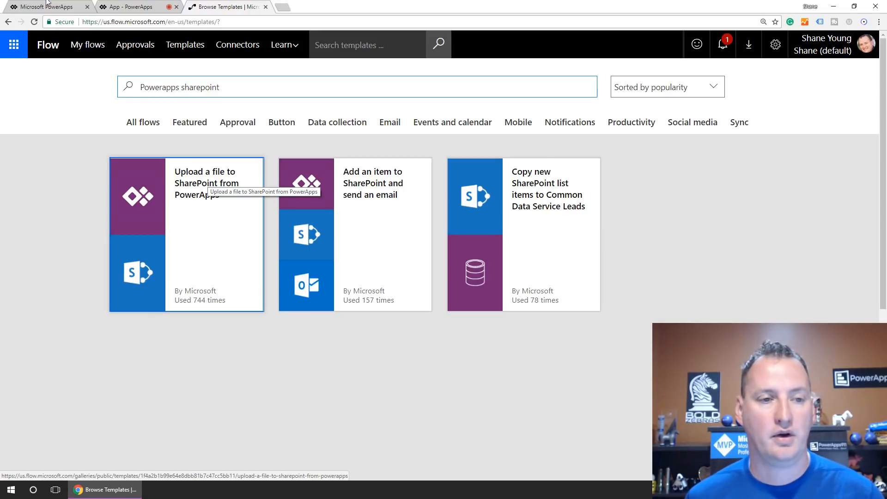
pyautogui.click(127, 6)
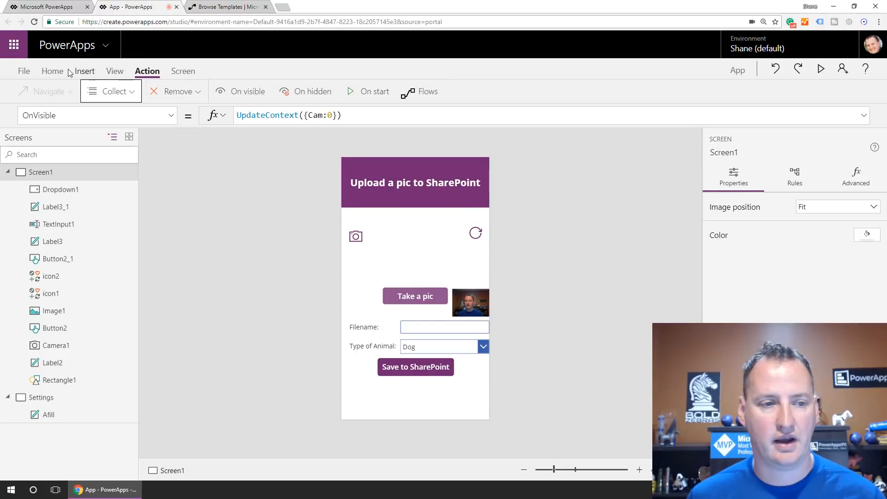
pyautogui.click(86, 72)
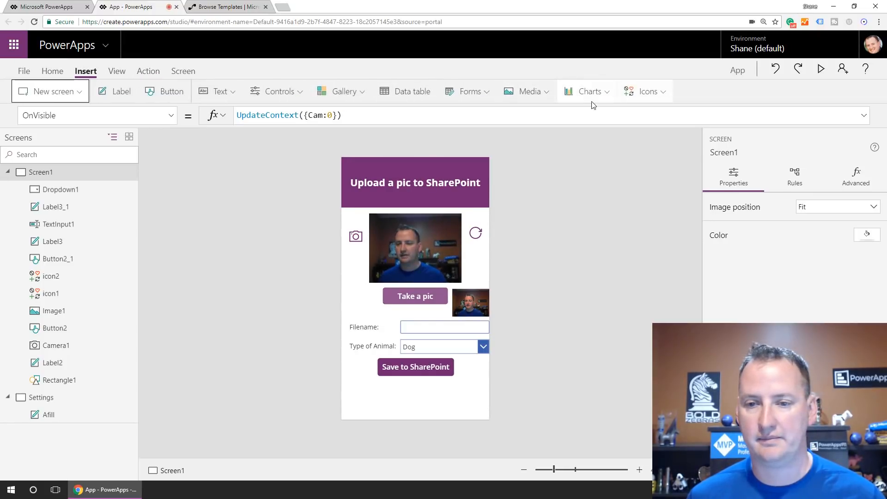
pyautogui.click(526, 91)
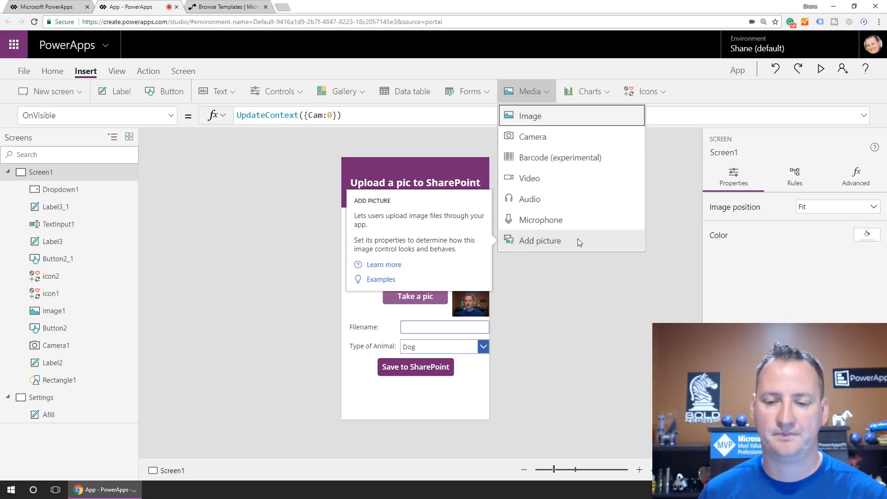
pyautogui.click(276, 91)
pyautogui.scroll(-3, 299, 220)
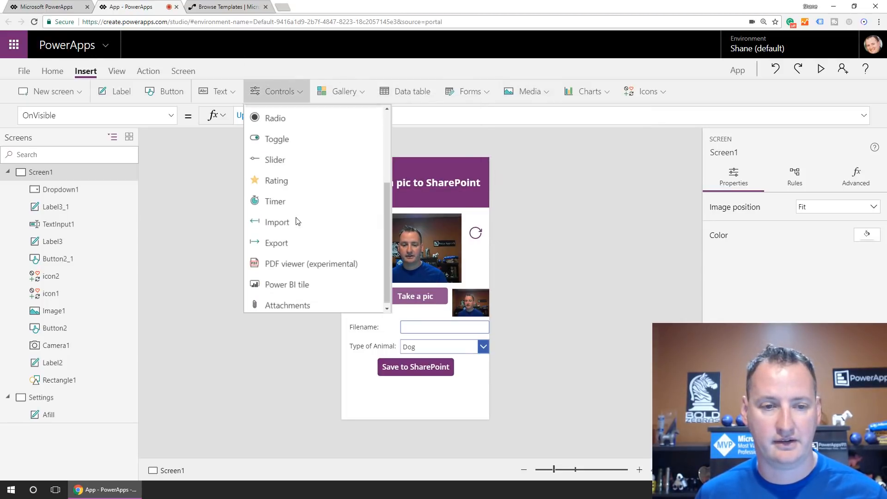
pyautogui.click(227, 95)
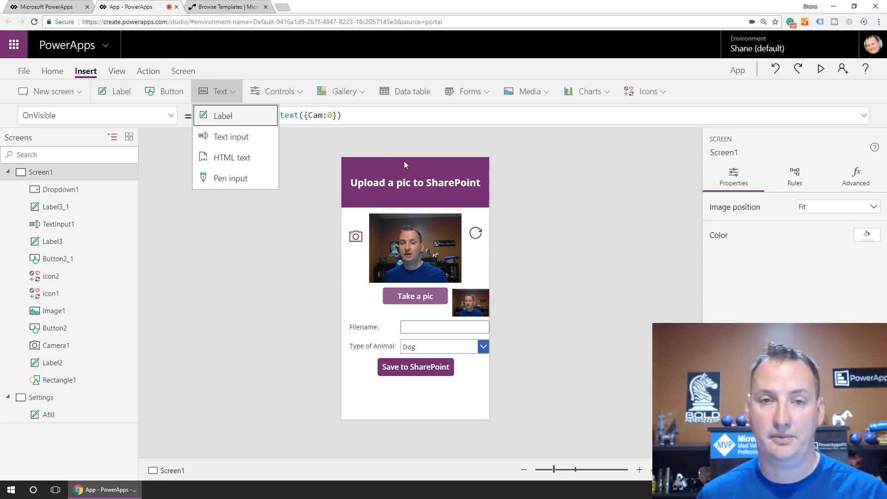
# Return to Microsoft Flow and start a flow from the "Upload a file to SharePoint from PowerApps" template using the existing SharePoint connection
pyautogui.click(217, 6)
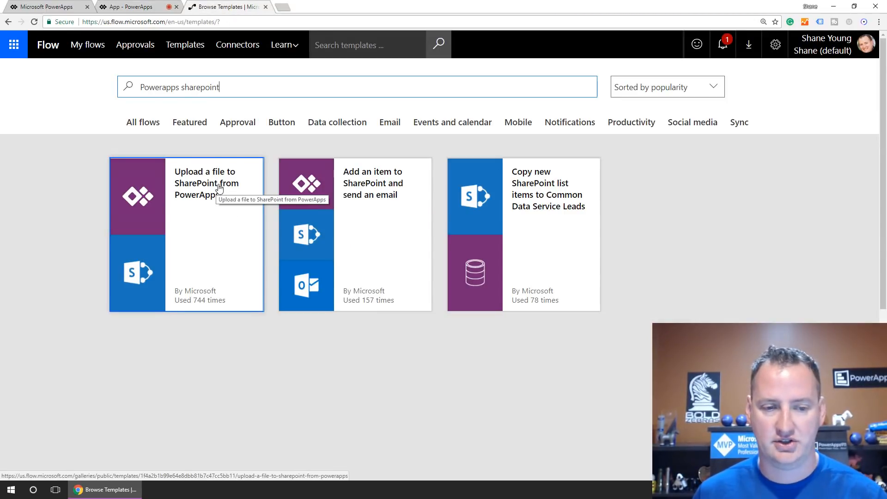
pyautogui.click(206, 213)
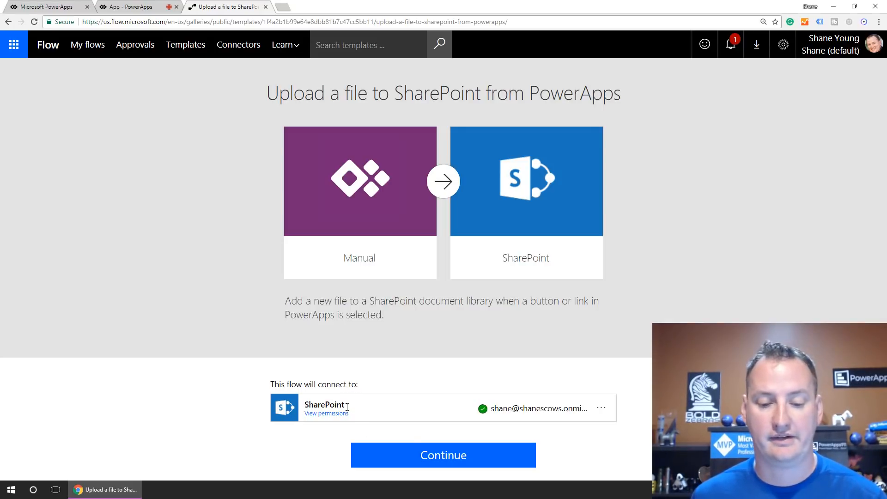
pyautogui.click(459, 452)
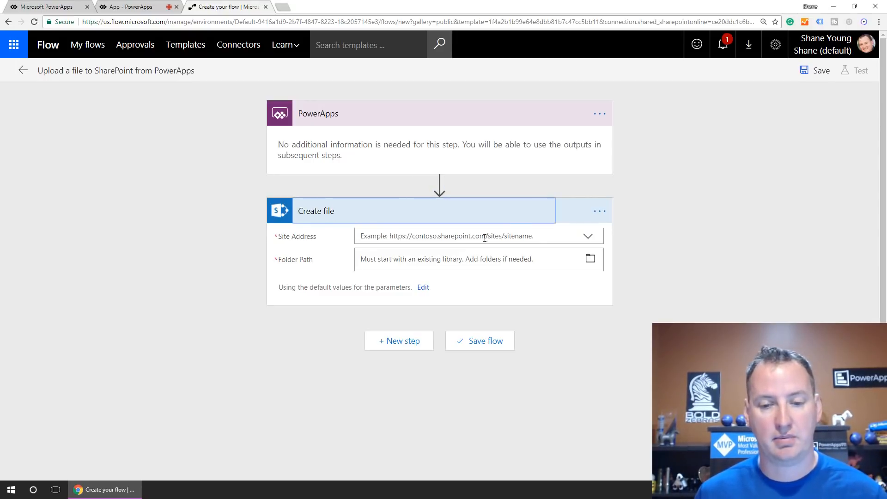
pyautogui.click(588, 238)
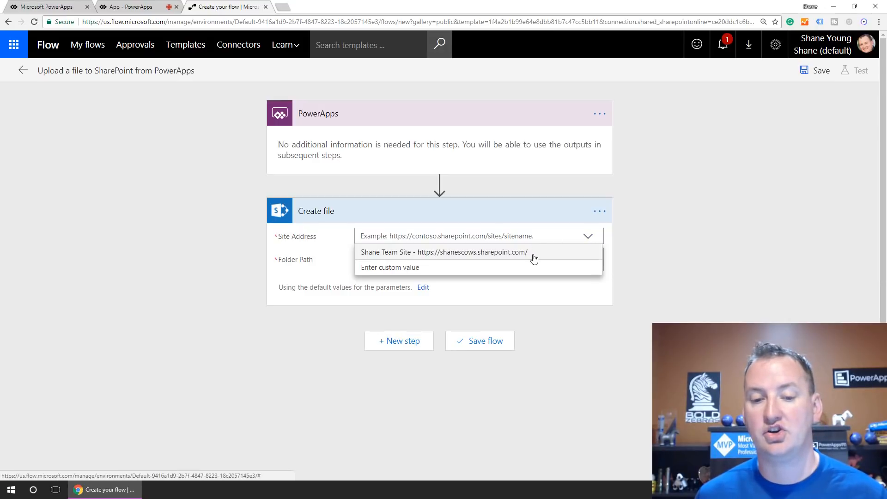
pyautogui.click(408, 268)
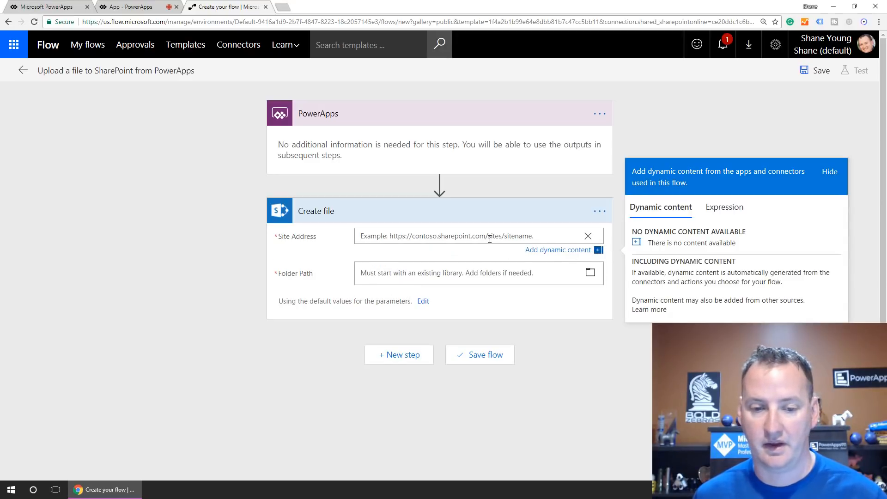
pyautogui.write('ht')
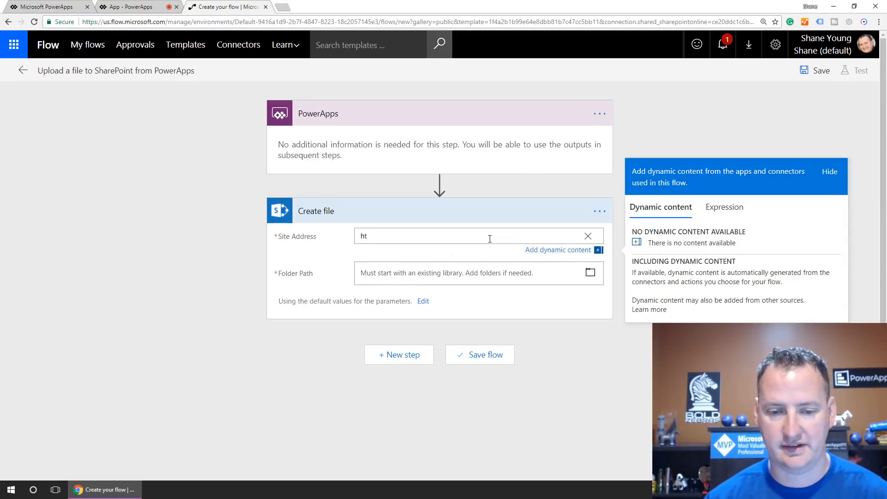
pyautogui.write('tps://shane')
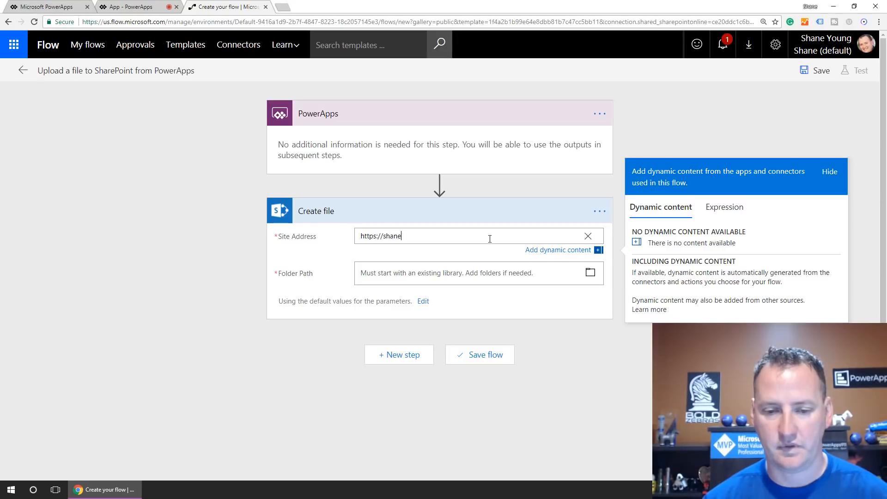
pyautogui.write('scows.o')
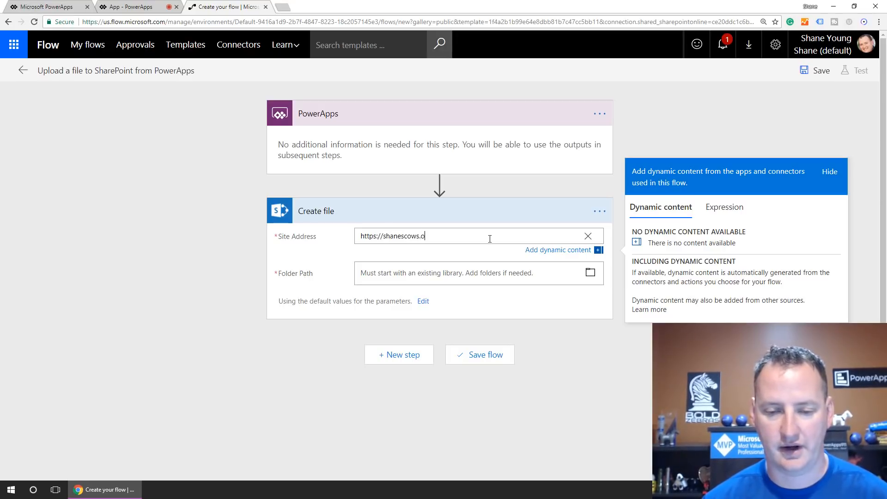
pyautogui.press('BackSpace')
pyautogui.write('sharepoint.')
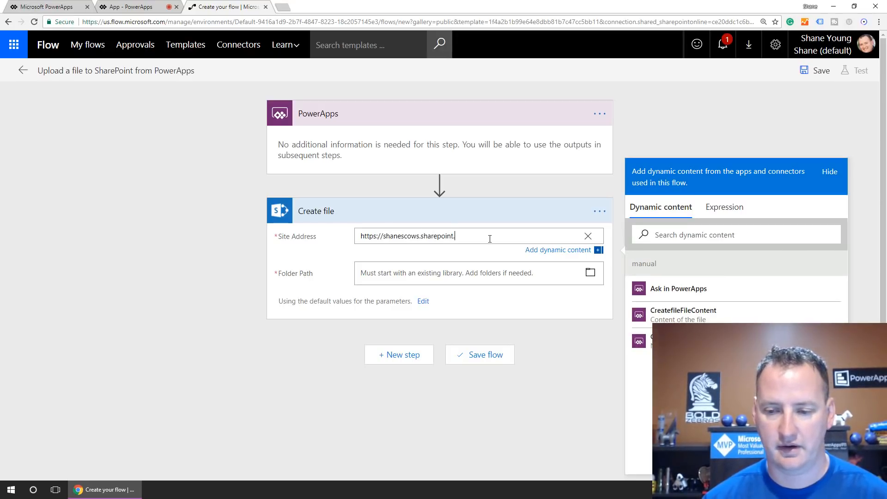
pyautogui.write('com/site')
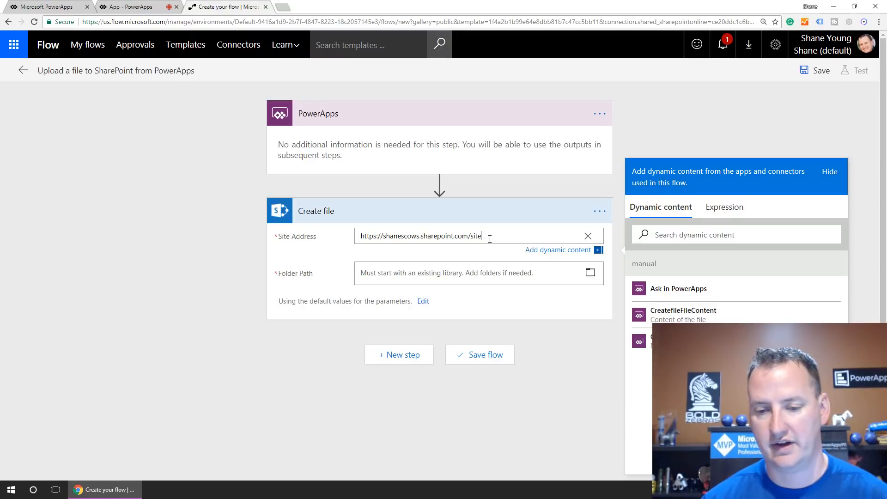
pyautogui.write('s/pa')
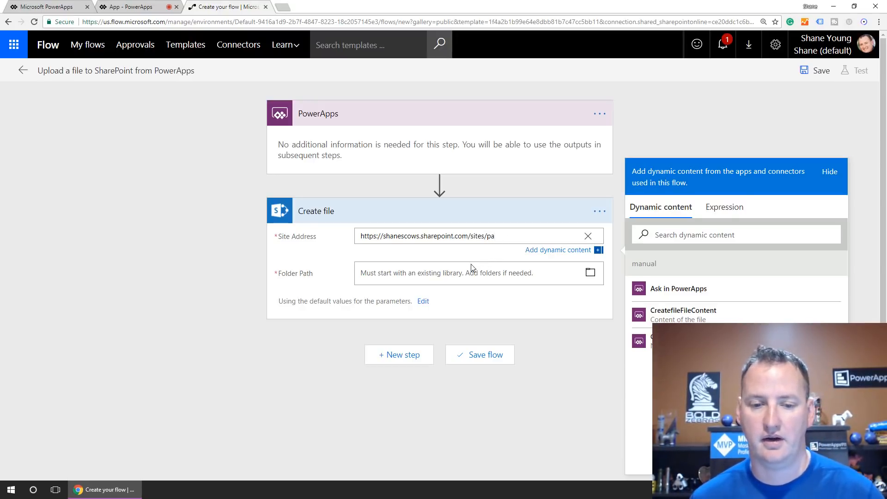
# Set the Create file action's Folder Path to the site's /Shared Documents library
pyautogui.click(478, 274)
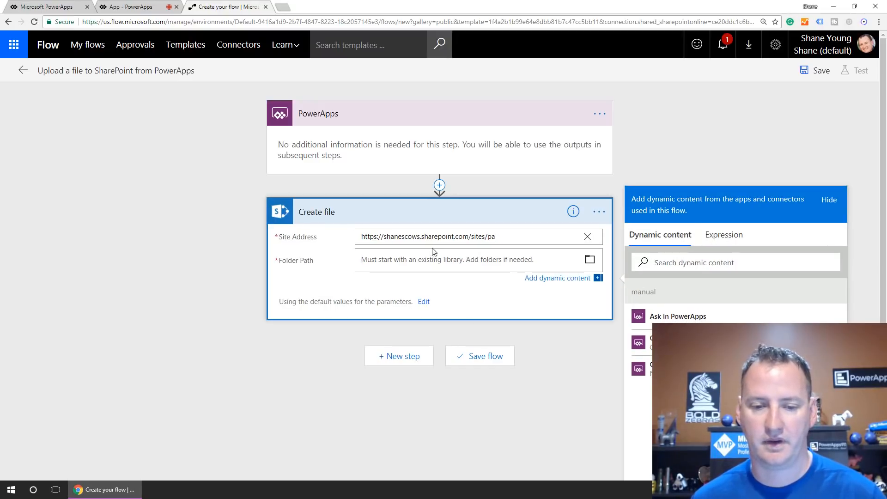
pyautogui.click(590, 264)
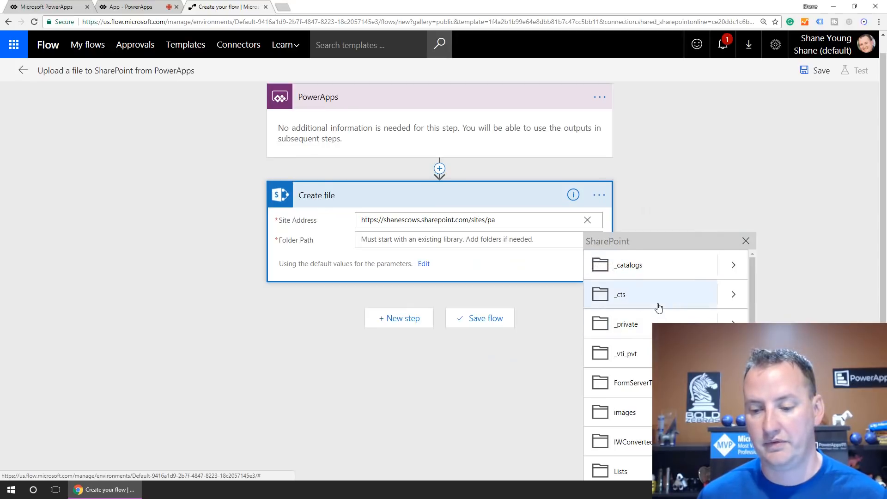
pyautogui.scroll(-5, 660, 317)
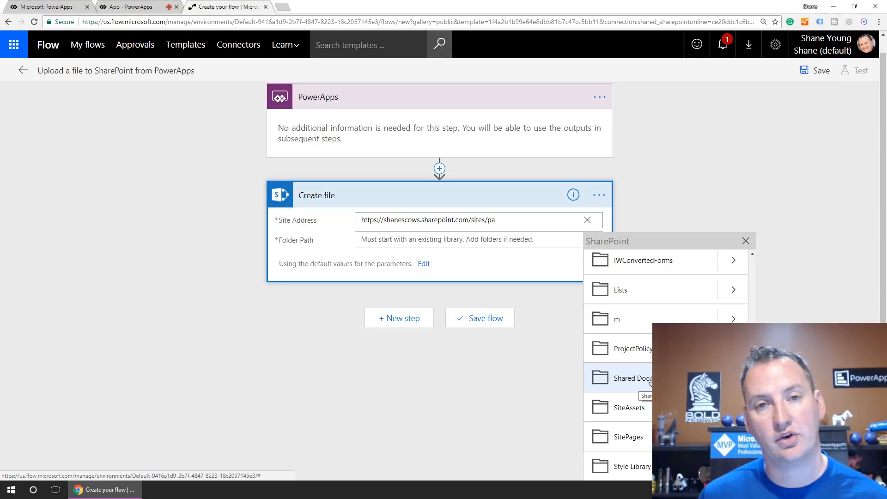
pyautogui.click(649, 381)
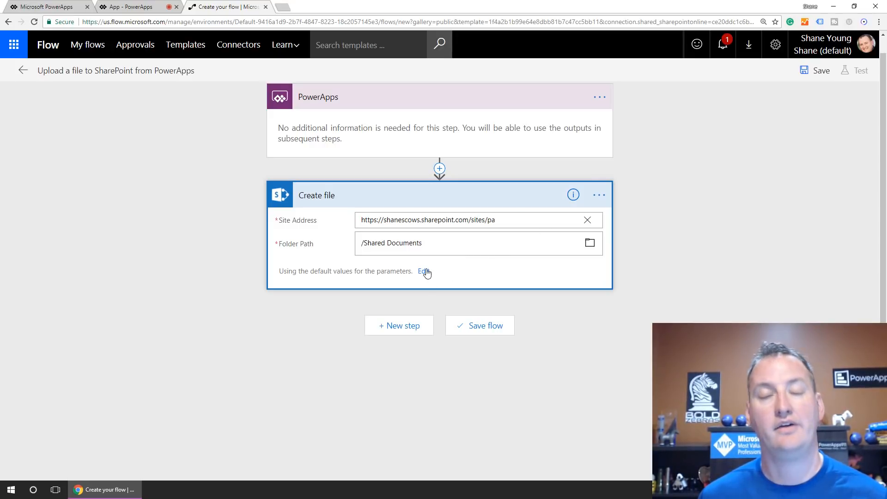
pyautogui.click(599, 195)
pyautogui.click(648, 230)
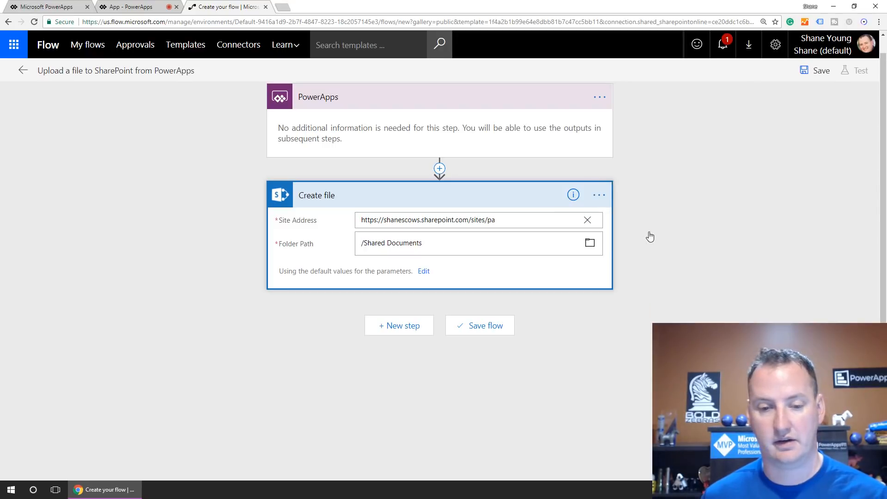
pyautogui.scroll(-2, 491, 314)
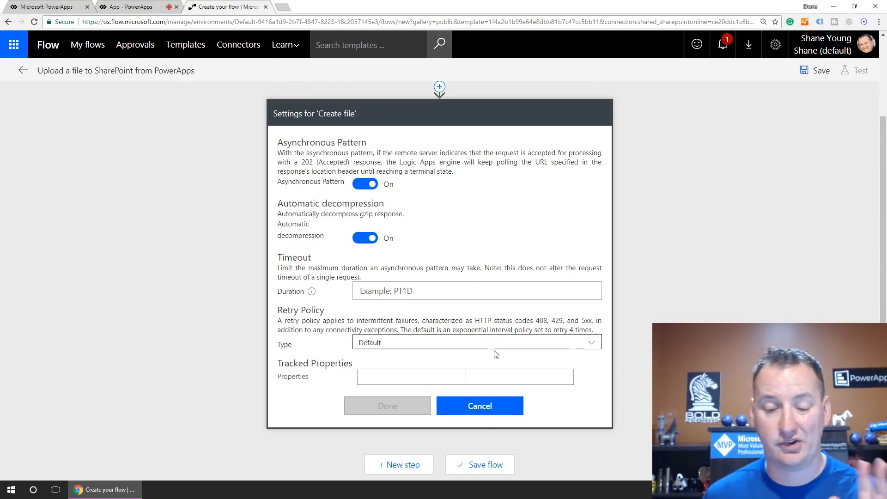
pyautogui.click(491, 410)
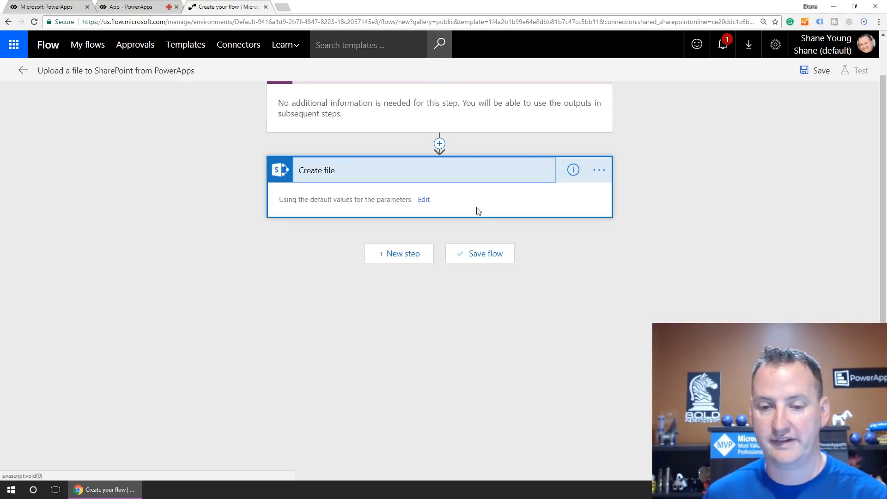
# Clear the Create file action's File Content and enter the expression dataUriToBinary(triggerBody()['CreatefileFileContent']) for it
pyautogui.click(424, 200)
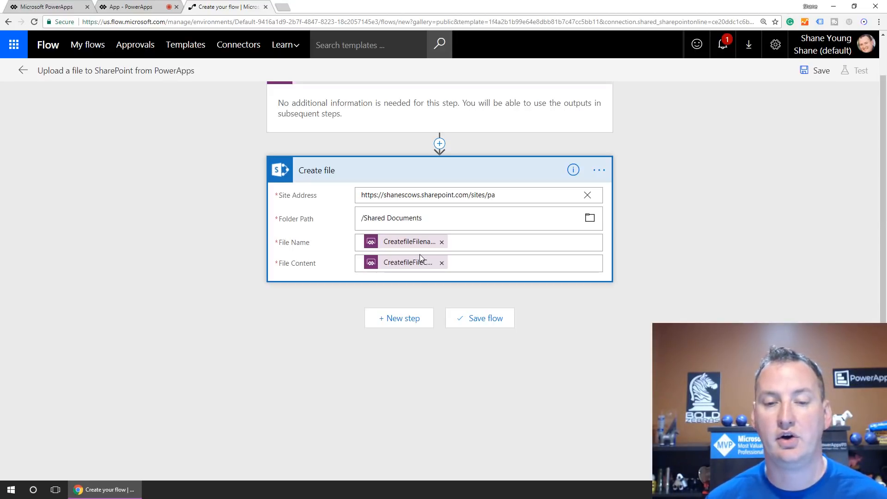
pyautogui.click(442, 263)
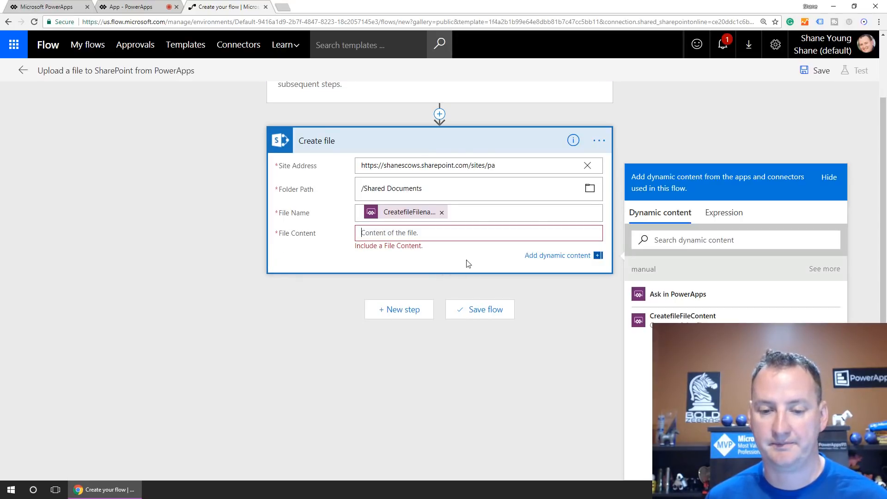
pyautogui.click(726, 218)
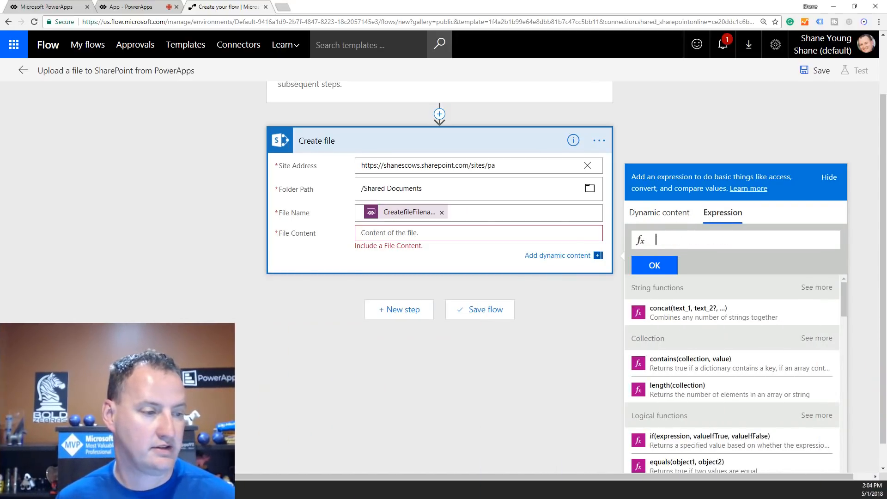
pyautogui.hotkey('ctrl', 'v')
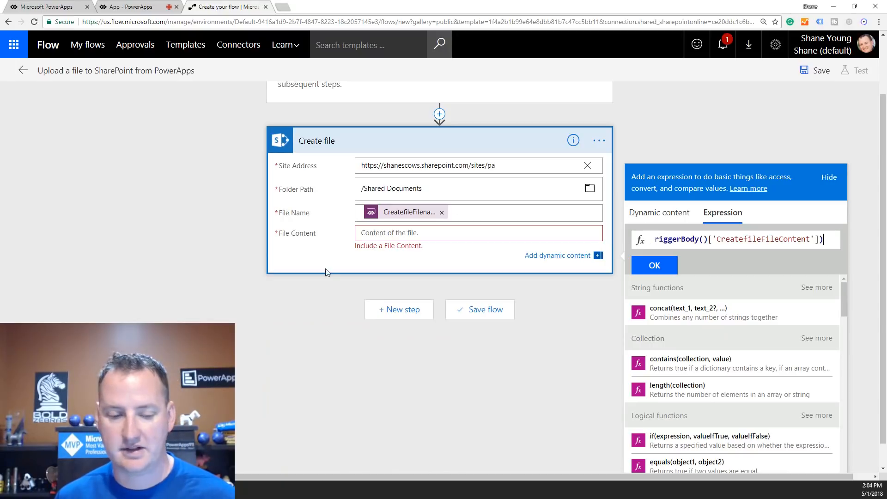
# Open Notepad, put the full File Content expression into an empty document to read it, and return to the flow
pyautogui.click(11, 490)
pyautogui.click(245, 222)
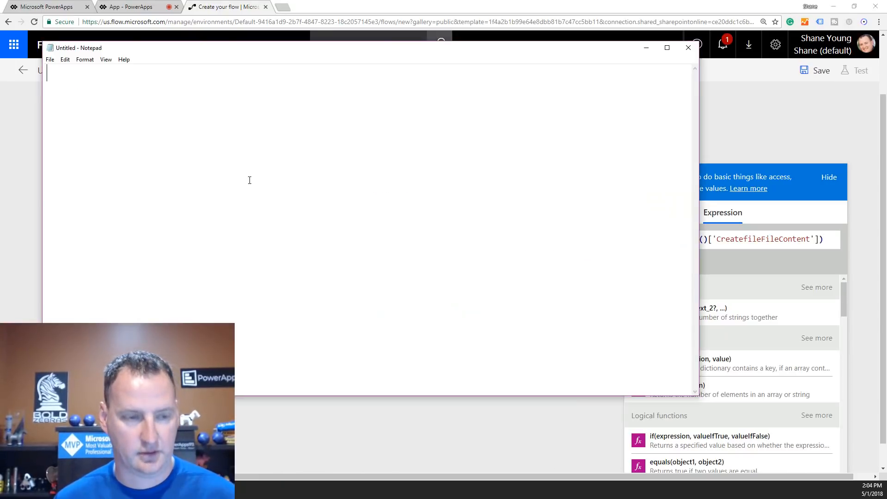
pyautogui.write("dataUriToBinary(triggerBody()['CreatefileFileContent'])")
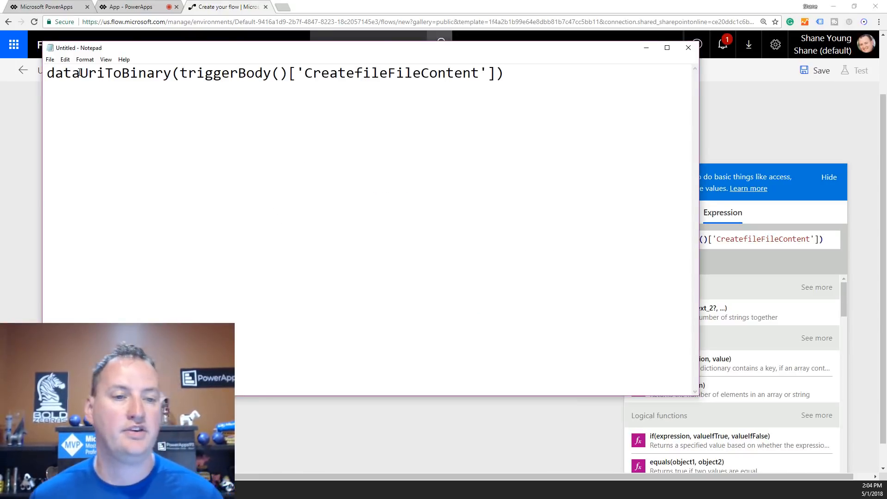
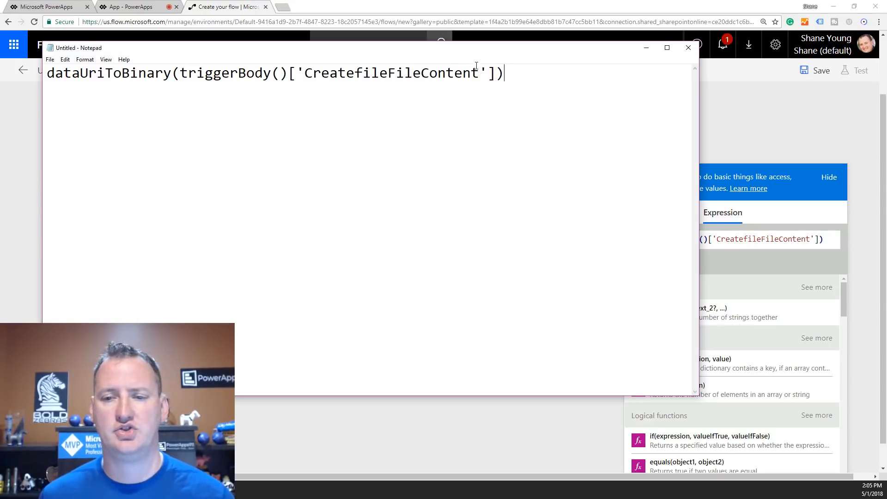
pyautogui.click(647, 48)
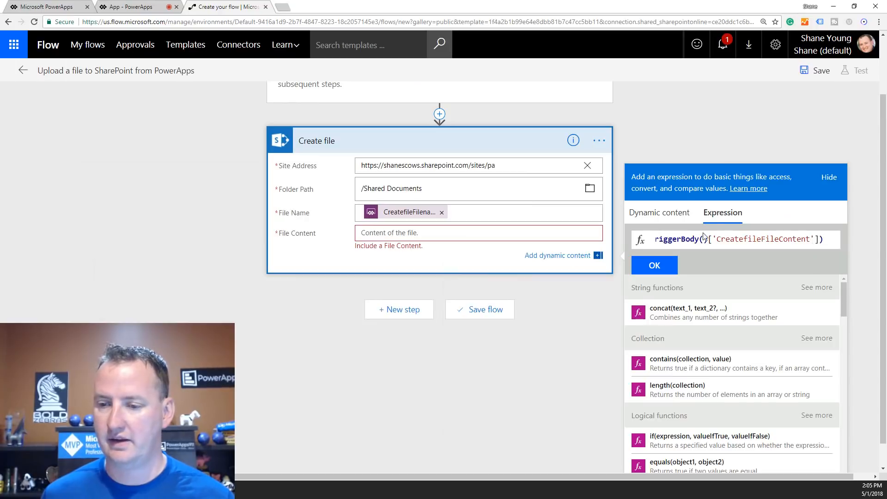
# Apply the entered dataUriToBinary expression to the Create file action's File Content
pyautogui.click(657, 268)
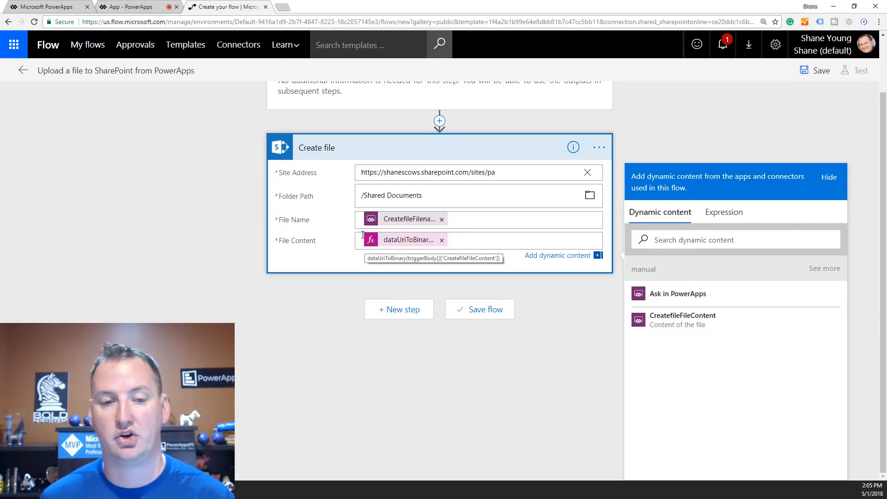
pyautogui.click(667, 127)
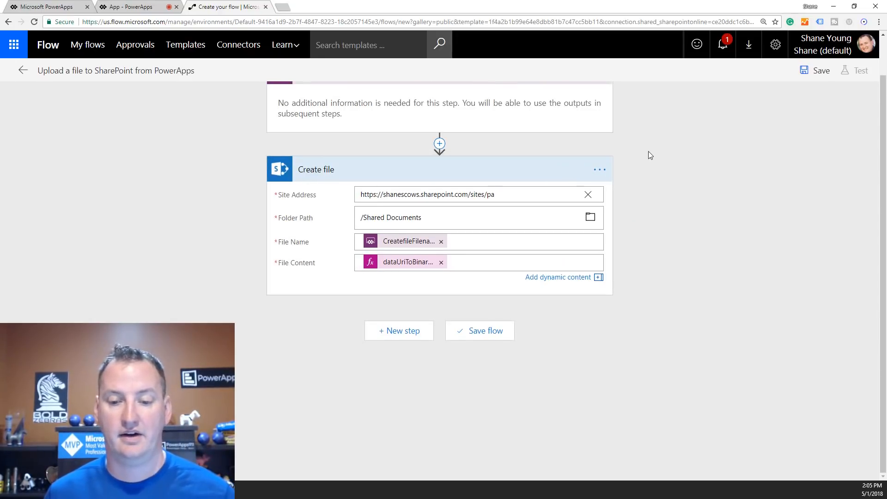
pyautogui.scroll(1, 647, 149)
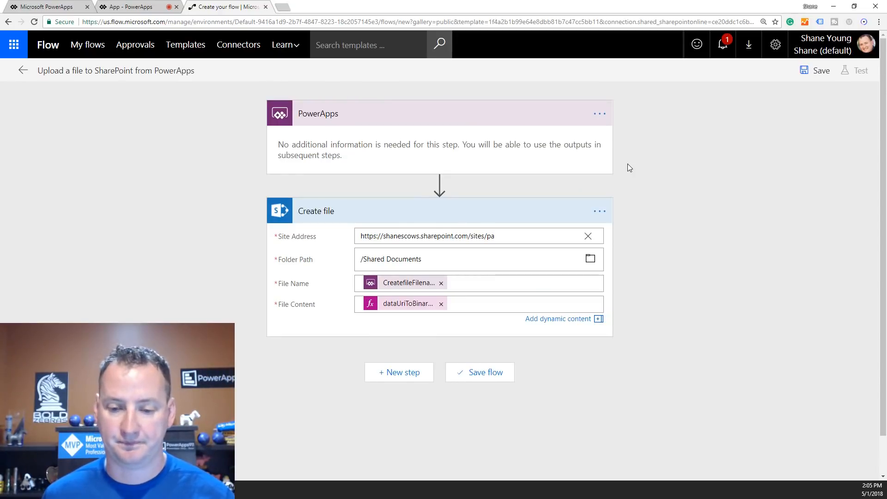
pyautogui.scroll(-1, 658, 228)
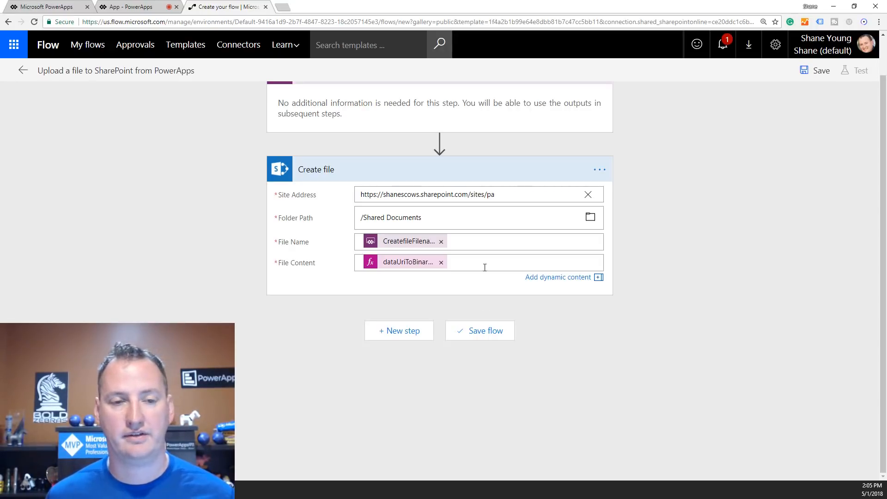
# Switch to the PowerApps Videos SharePoint site, examine the Documents library's columns, and return to the flow
pyautogui.click(283, 6)
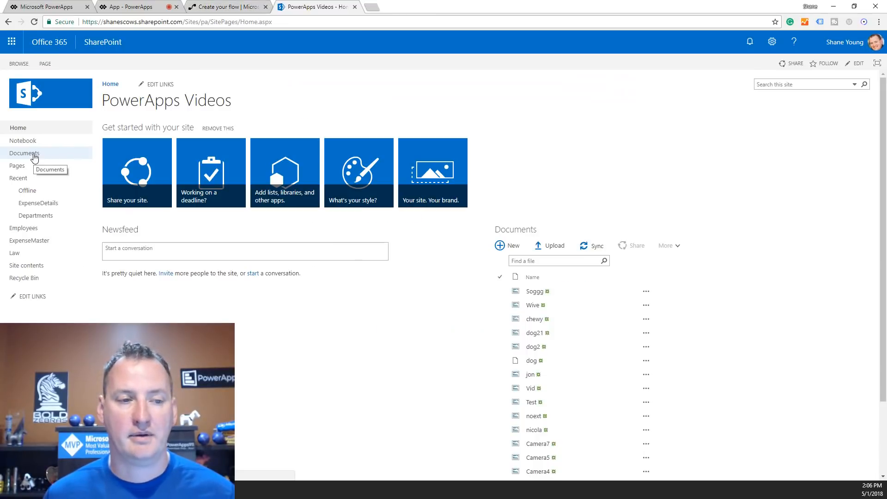
pyautogui.click(35, 157)
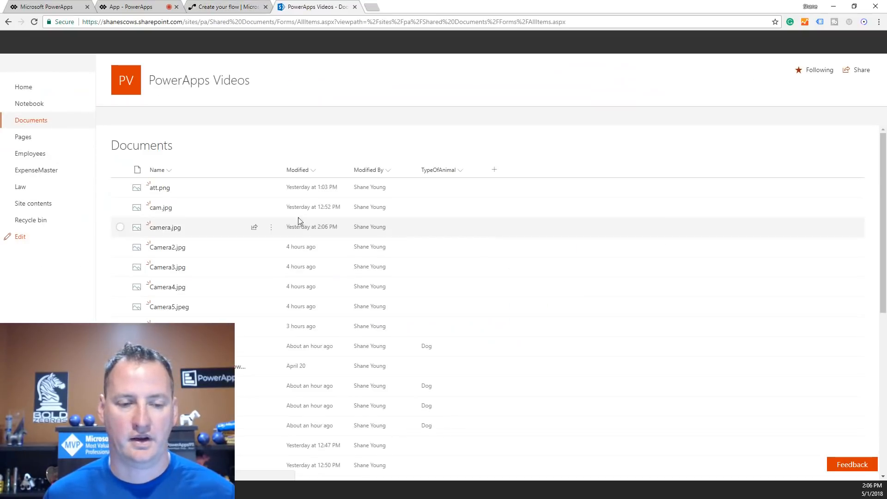
pyautogui.click(229, 7)
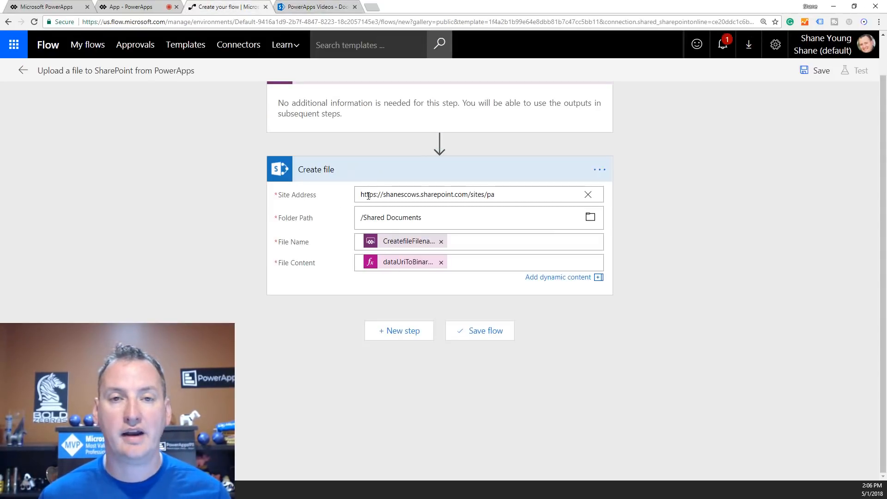
# Add a SharePoint "Update file properties" action after the Create file action
pyautogui.click(405, 334)
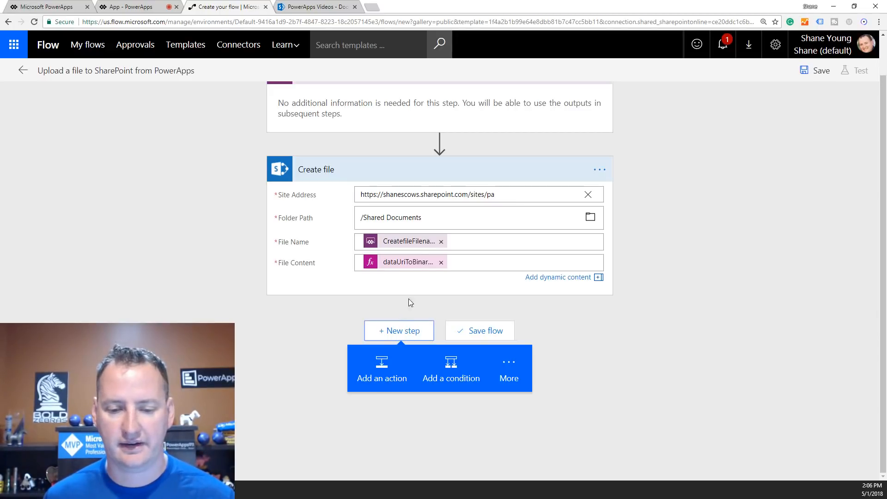
pyautogui.click(378, 369)
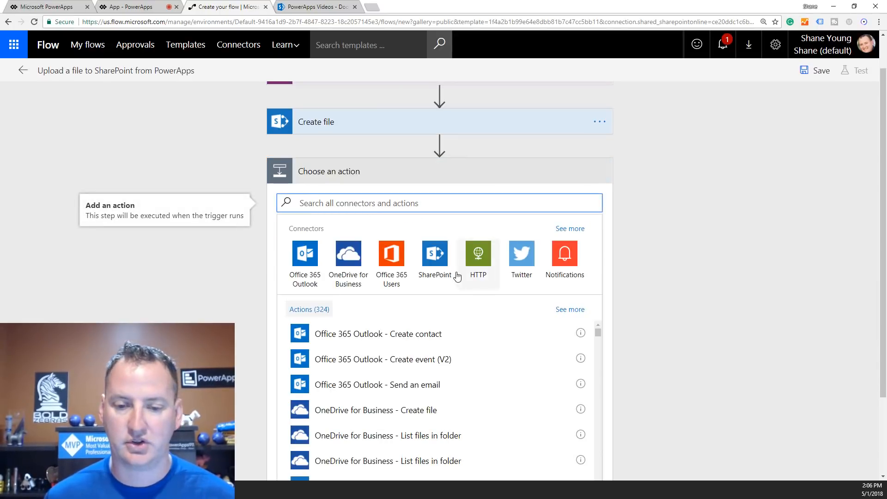
pyautogui.click(443, 253)
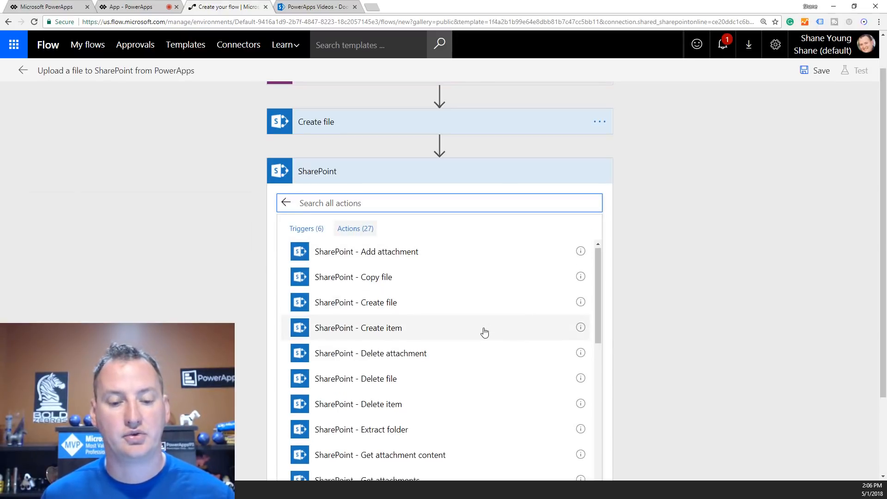
pyautogui.scroll(-10, 481, 331)
pyautogui.scroll(-2, 480, 333)
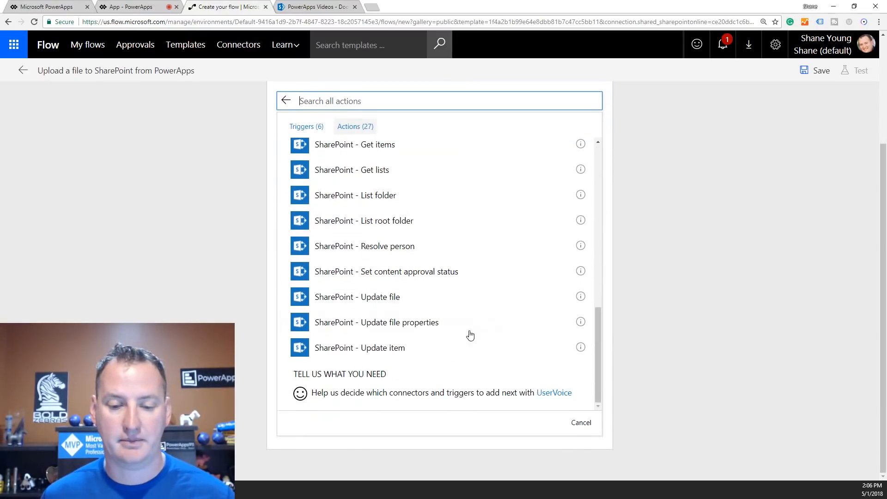
pyautogui.click(411, 326)
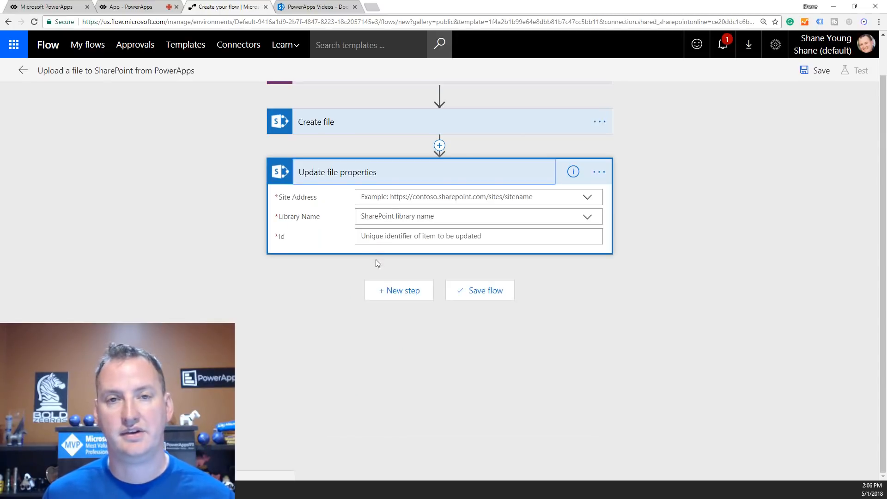
# Choose to enter a custom value for the Update file properties action's Site Address
pyautogui.click(589, 198)
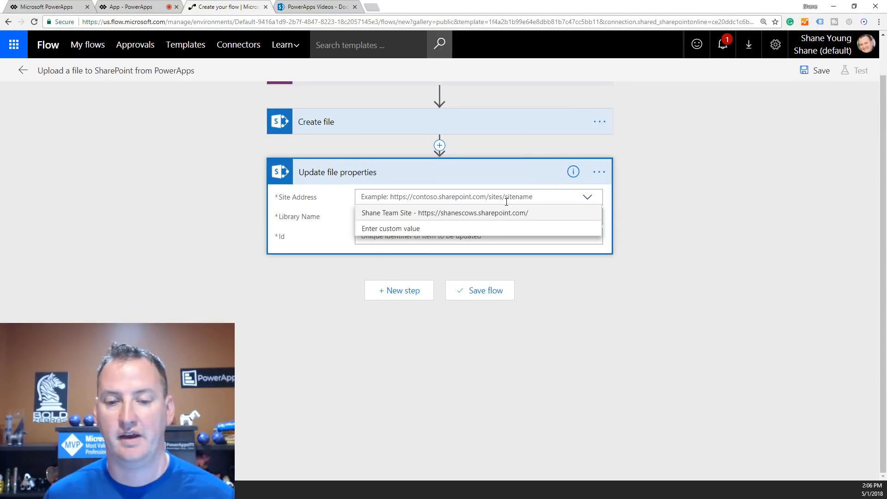
pyautogui.click(408, 230)
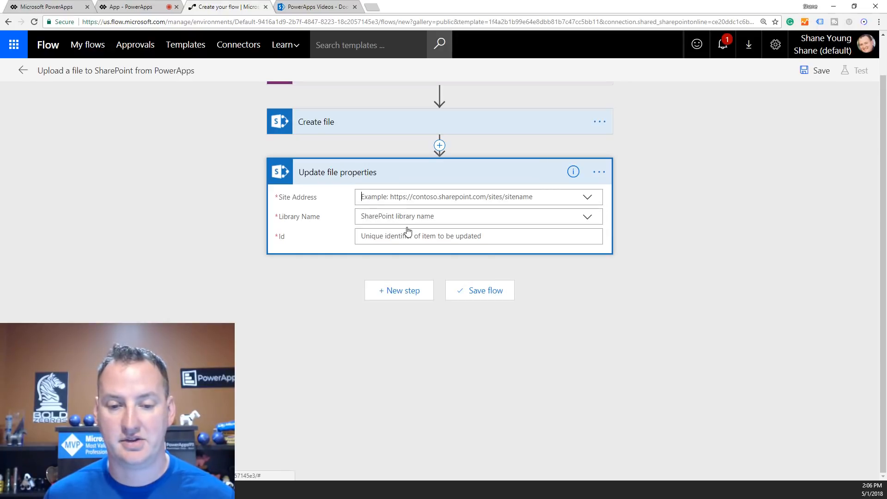
pyautogui.click(452, 198)
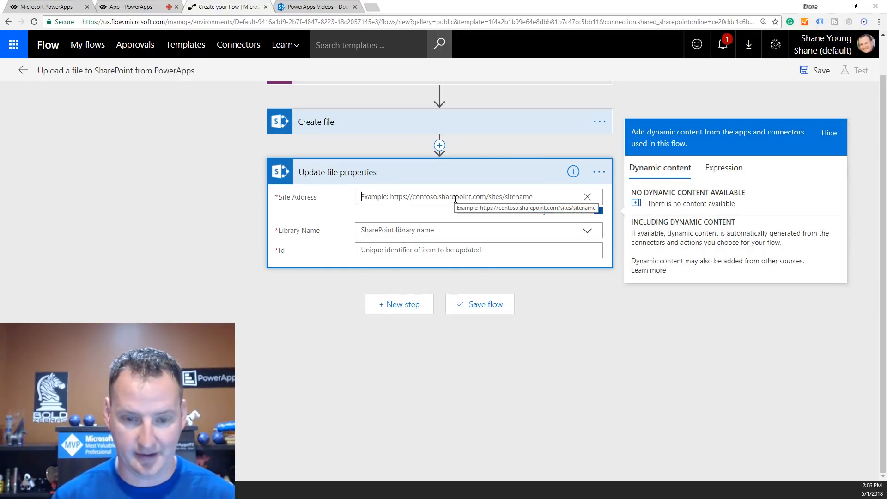
pyautogui.write('https')
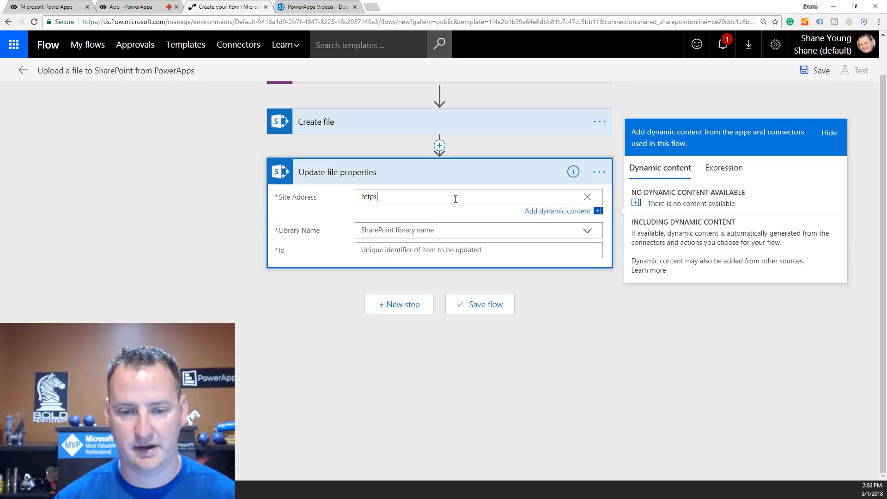
pyautogui.write('://shan')
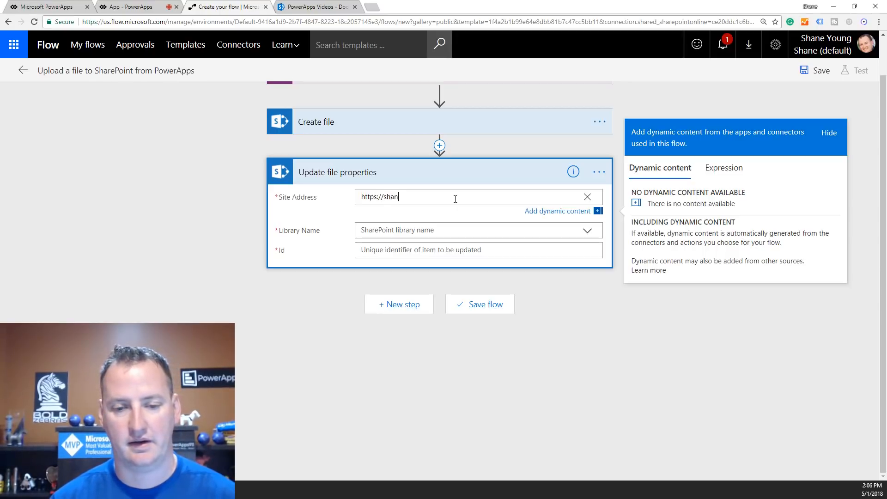
pyautogui.write('escows.s')
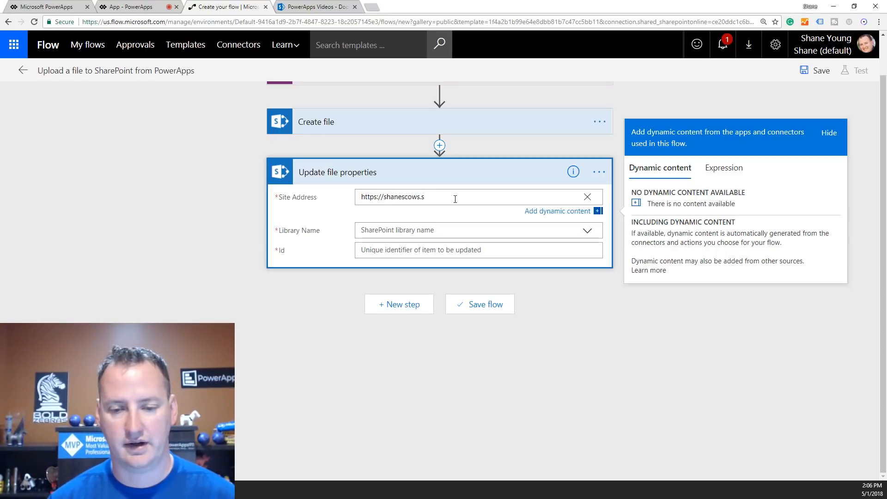
pyautogui.write('harepoint')
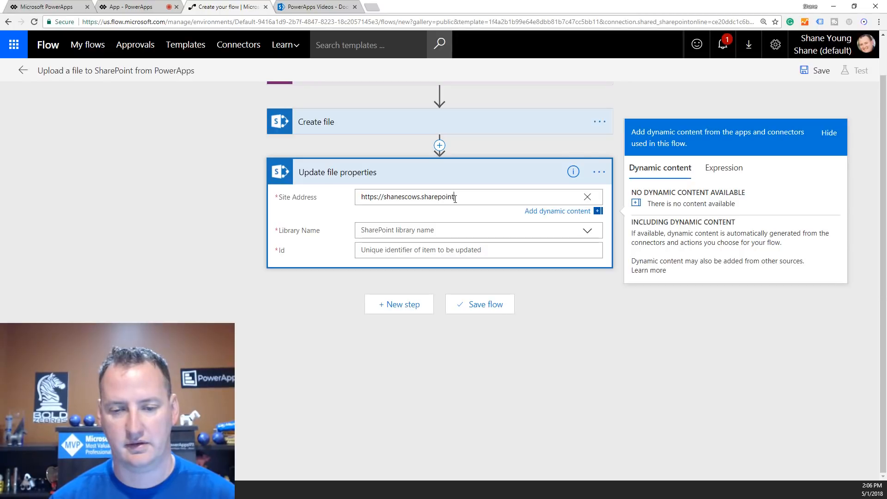
pyautogui.write('.com/sites/')
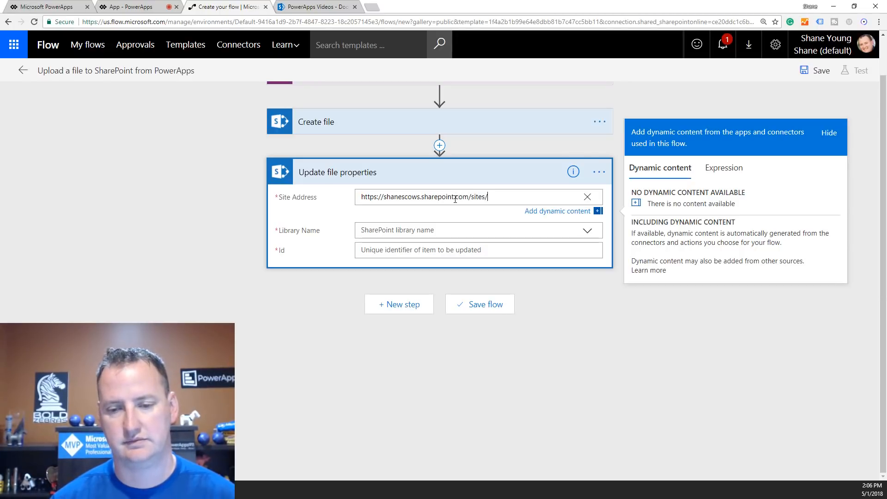
pyautogui.write('pa')
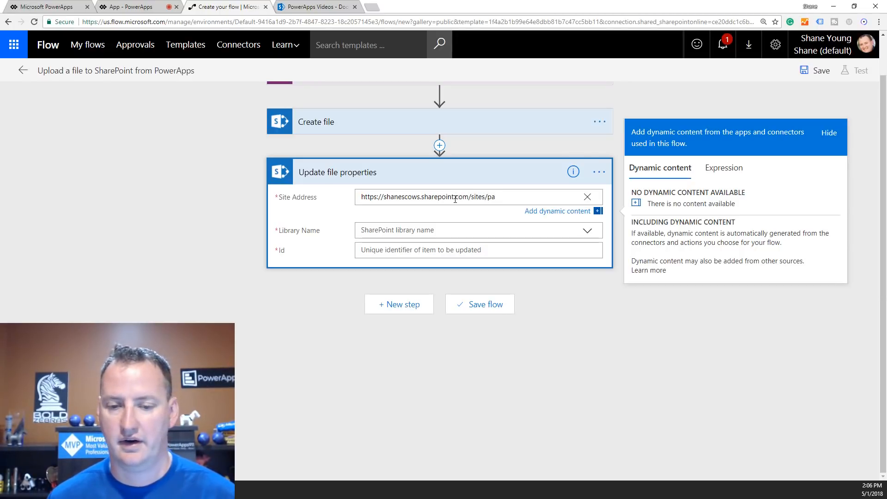
pyautogui.click(539, 230)
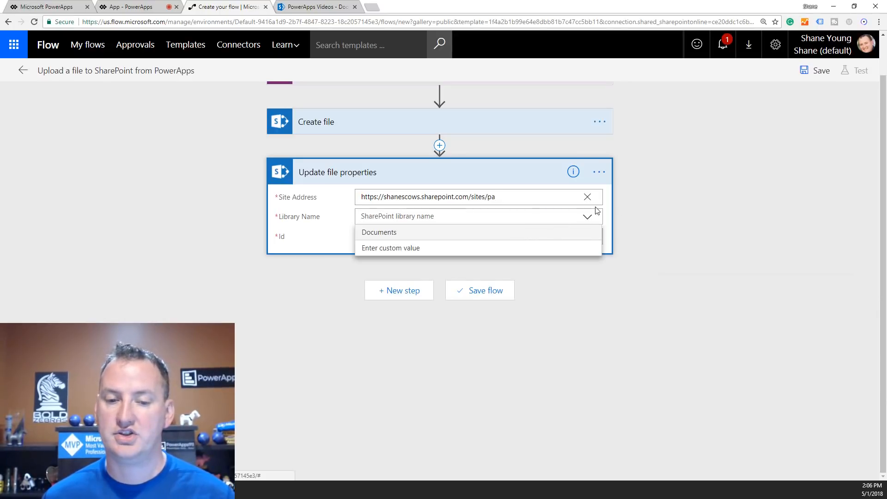
pyautogui.click(380, 234)
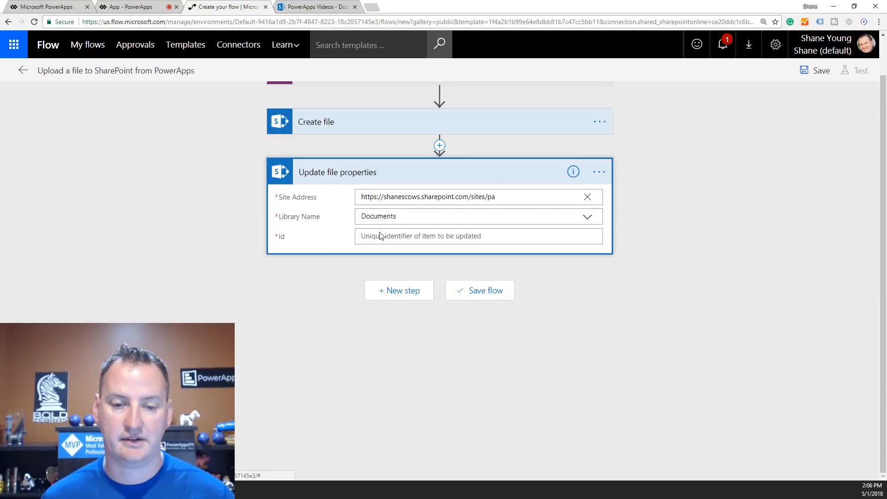
# Fill the Id of Update file properties with the ItemId dynamic value from Create file
pyautogui.click(475, 237)
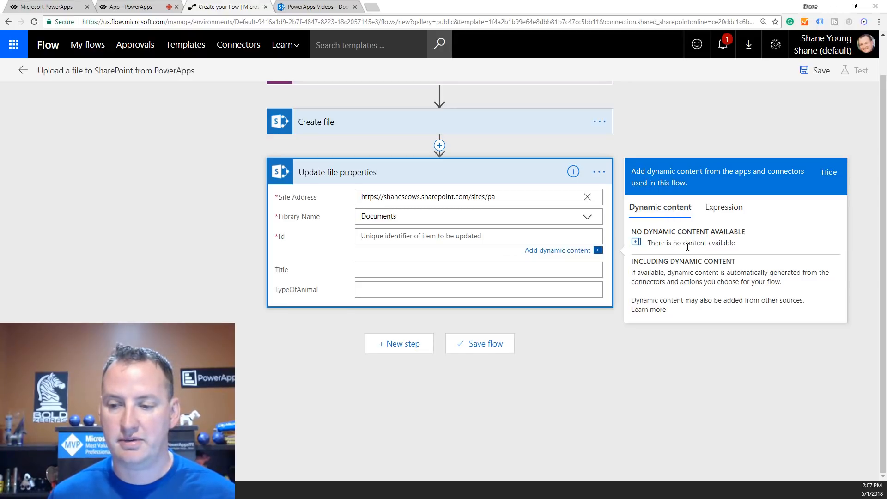
pyautogui.click(573, 251)
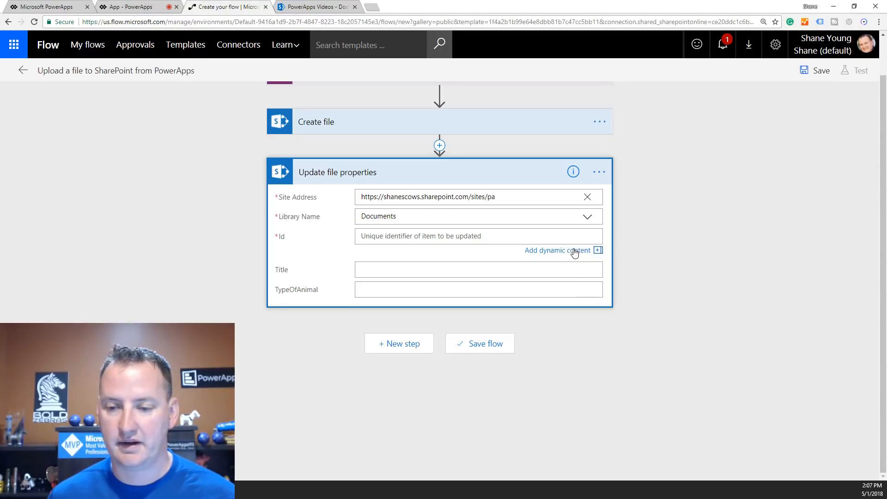
pyautogui.click(578, 250)
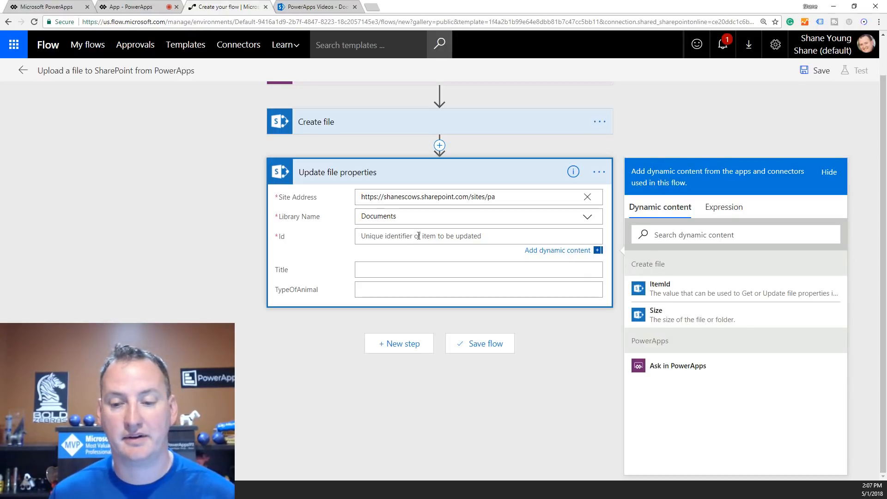
pyautogui.click(664, 292)
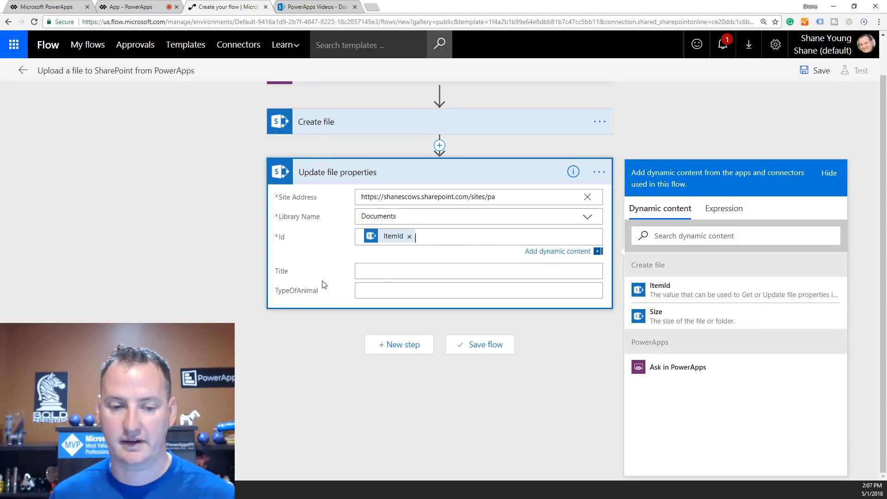
# Fill the TypeOfAnimal property with the Ask in PowerApps dynamic value, leaving Title empty
pyautogui.click(383, 272)
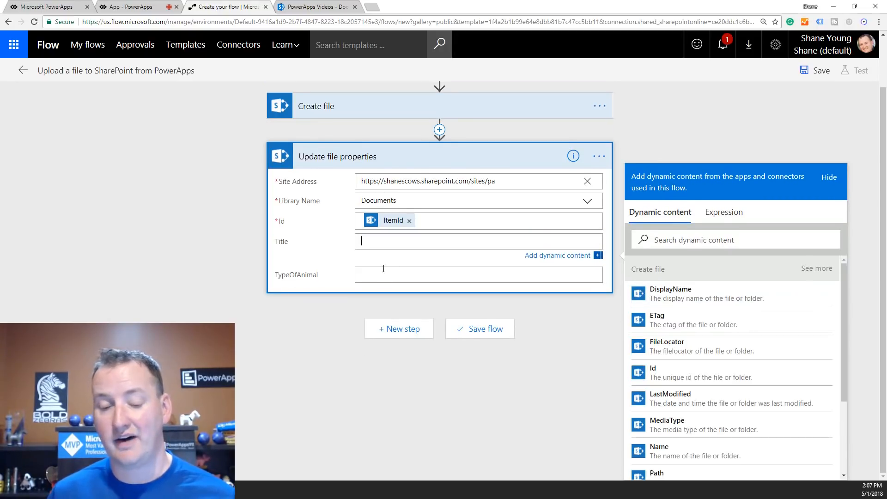
pyautogui.click(385, 275)
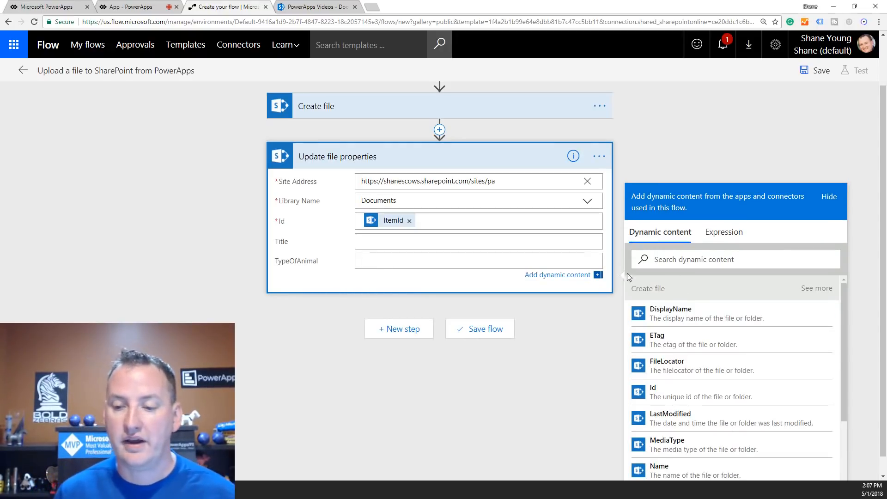
pyautogui.scroll(-3, 708, 306)
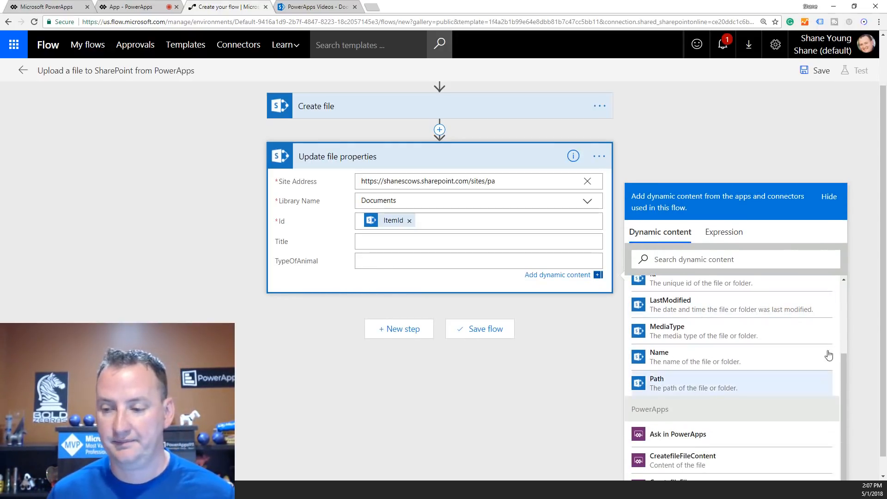
pyautogui.scroll(-1, 882, 317)
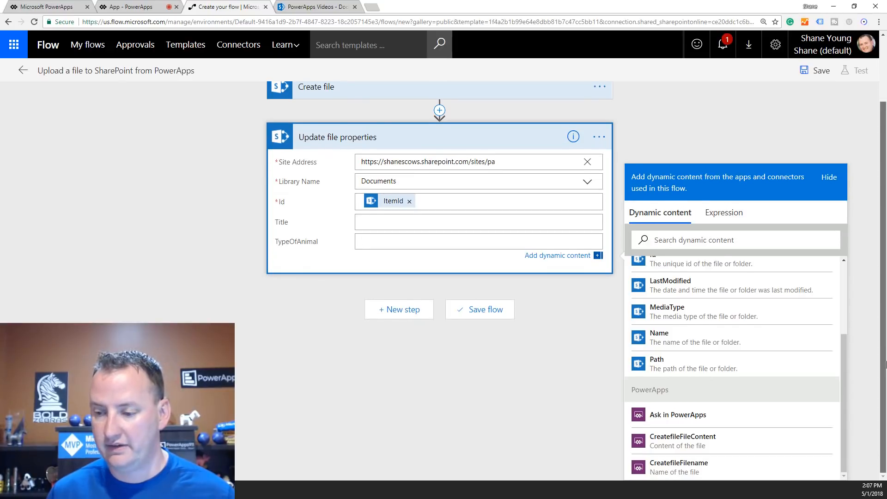
pyautogui.click(681, 416)
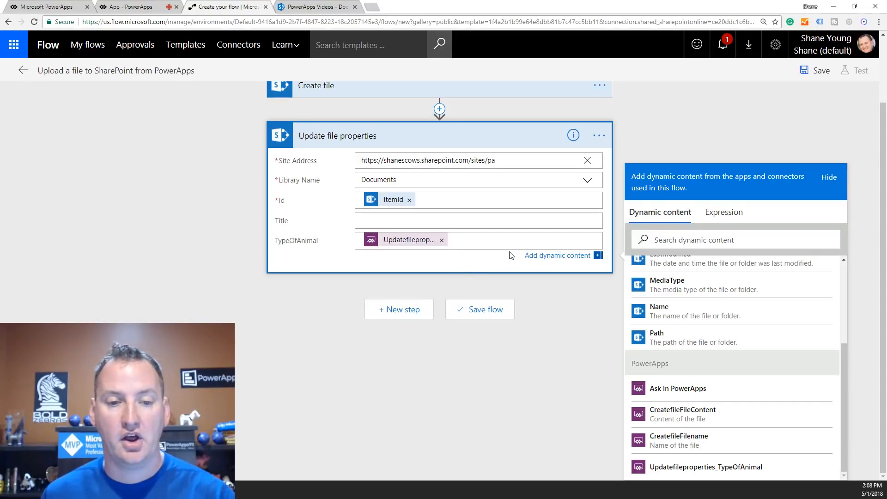
# Add a Respond to PowerApps action after Update file properties, searching the actions for powerapps
pyautogui.scroll(1, 511, 238)
pyautogui.scroll(1, 510, 238)
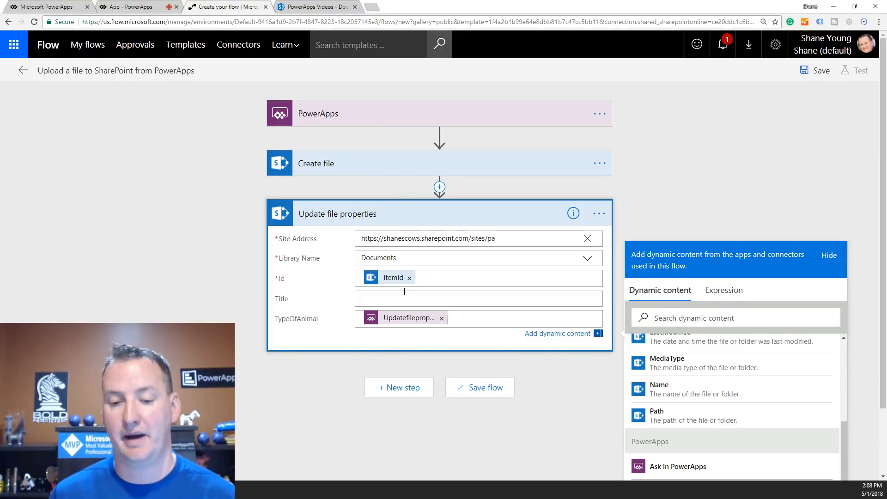
pyautogui.scroll(-2, 404, 290)
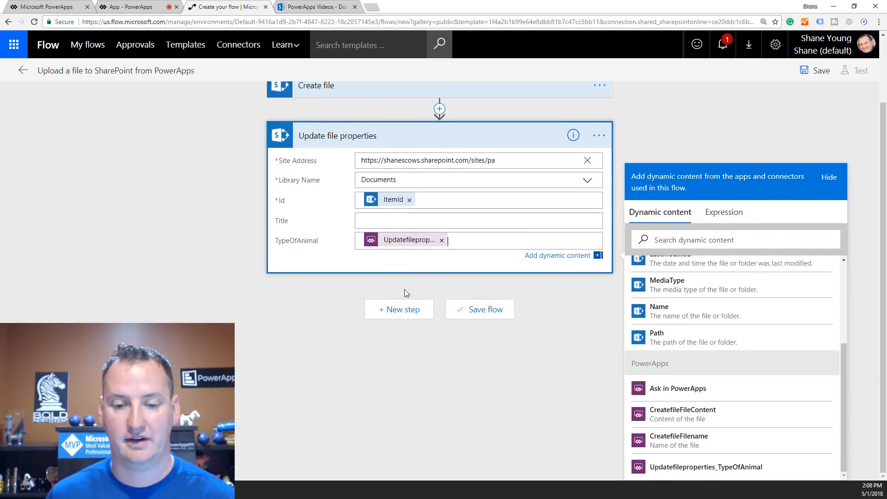
pyautogui.click(410, 315)
pyautogui.click(403, 346)
pyautogui.click(383, 381)
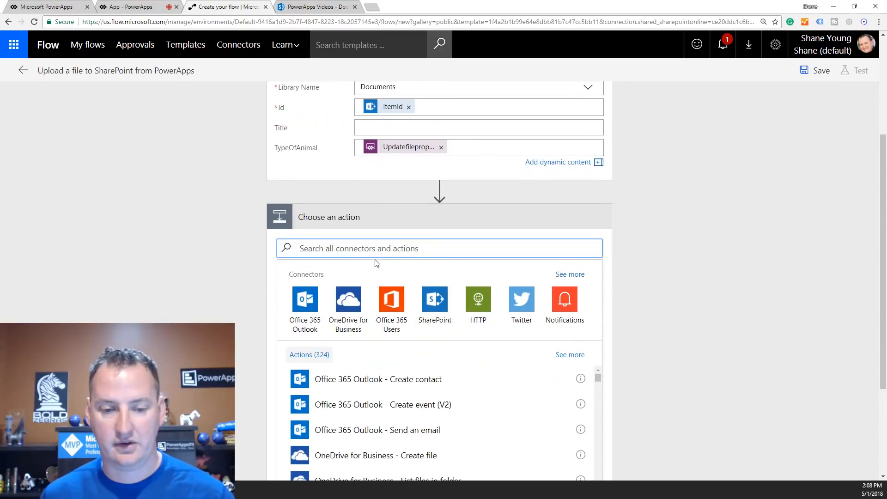
pyautogui.write('powera')
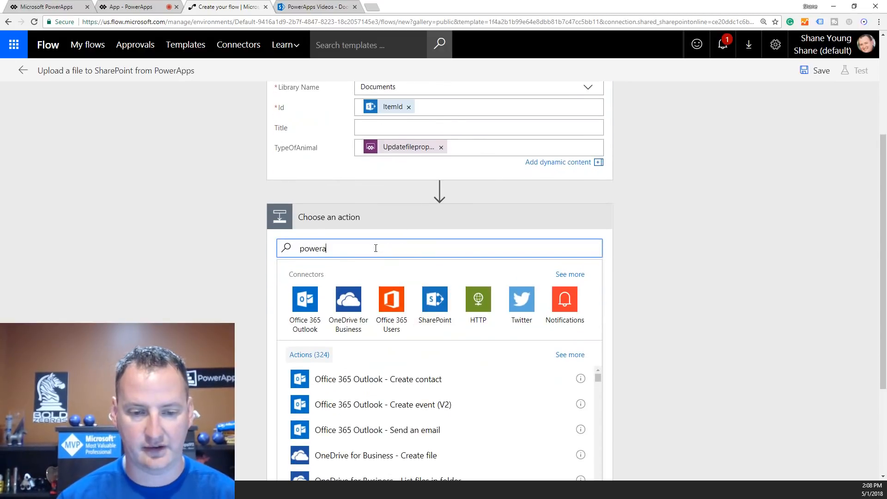
pyautogui.write('pps')
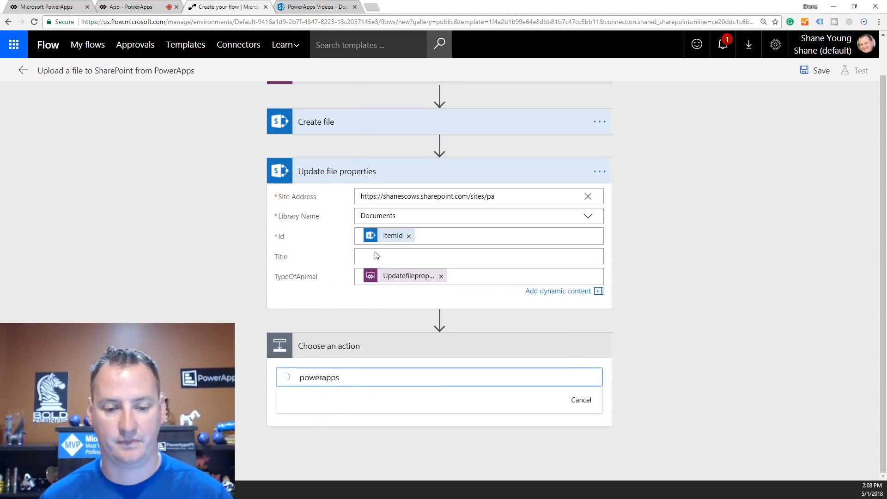
pyautogui.scroll(-4, 390, 358)
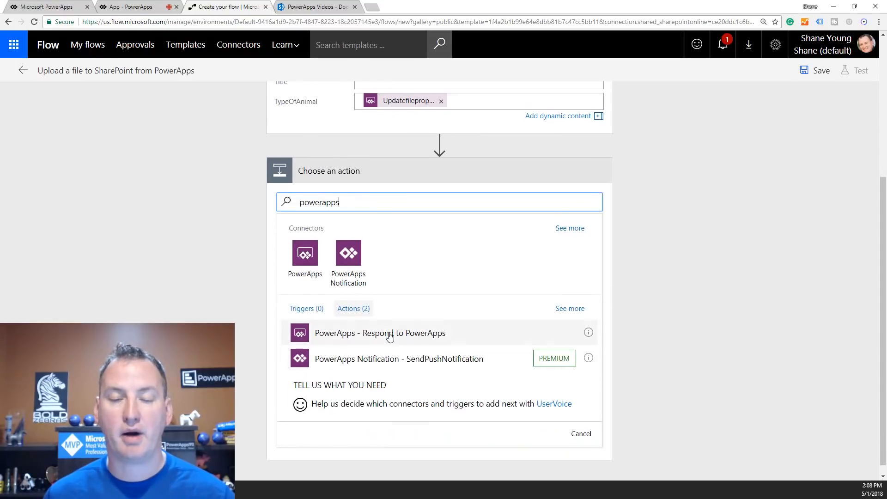
pyautogui.click(390, 333)
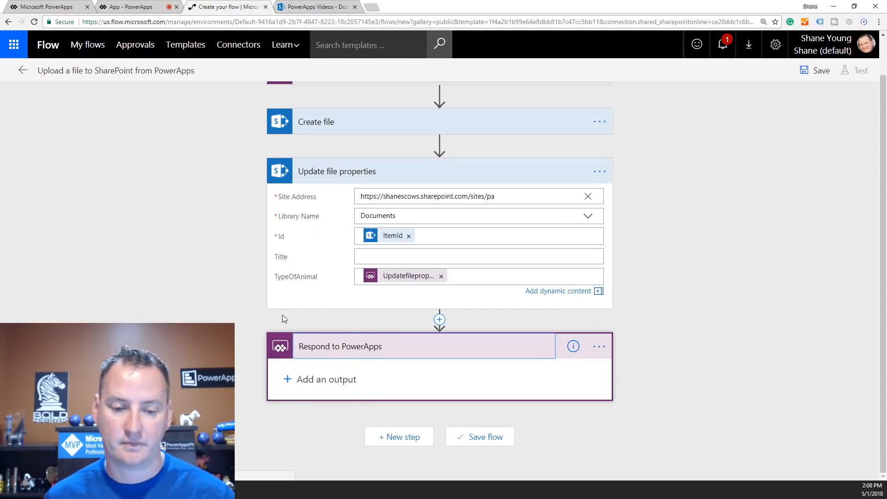
# Add a text output titled FileLink to the Respond to PowerApps action
pyautogui.click(287, 377)
pyautogui.click(299, 393)
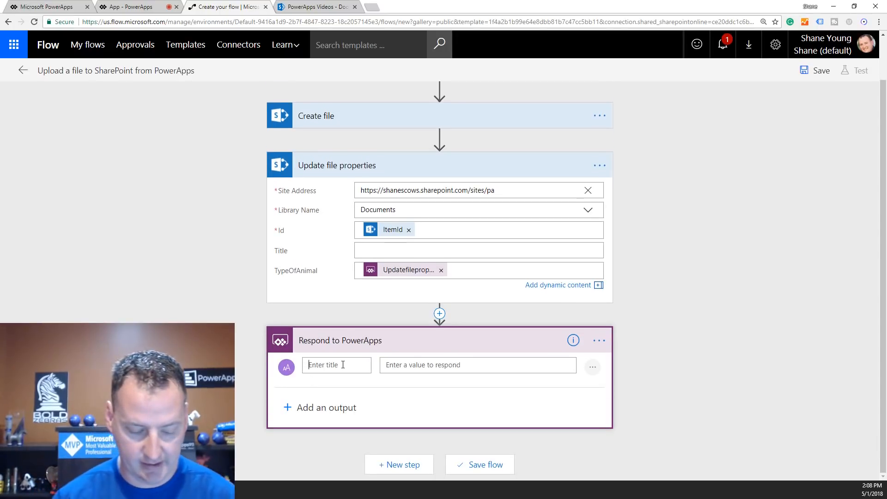
pyautogui.write('File')
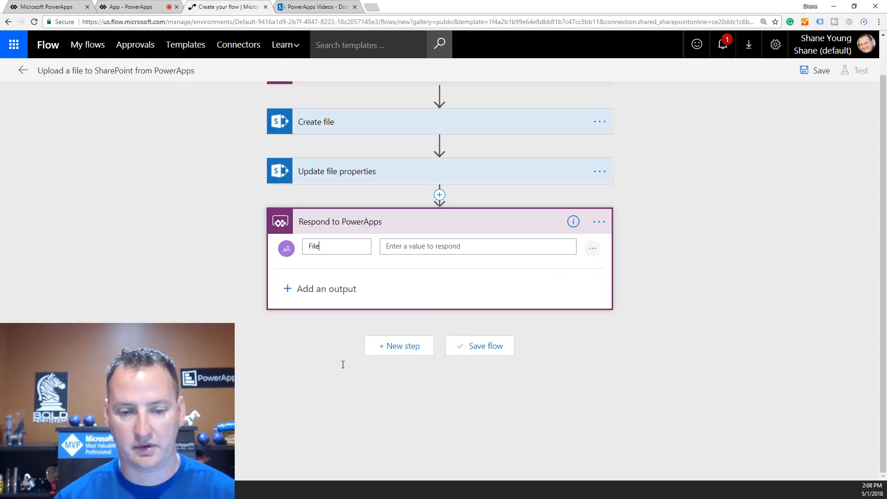
pyautogui.write('Link')
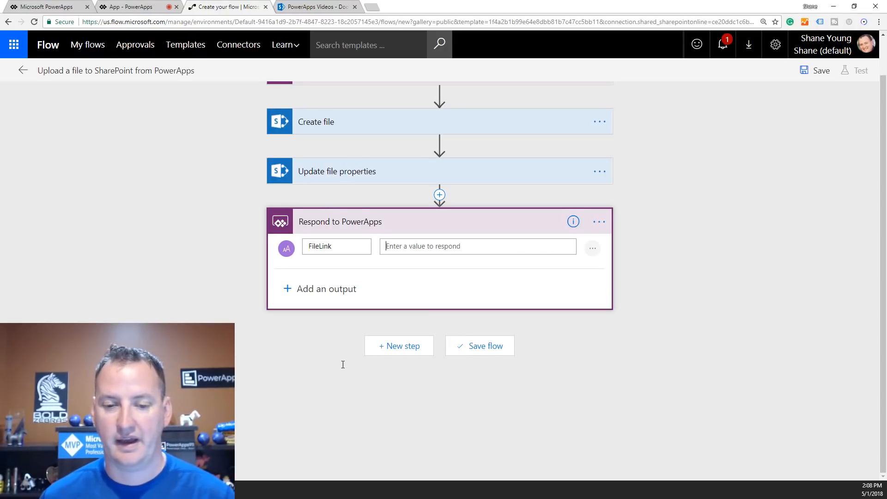
pyautogui.press('Tab')
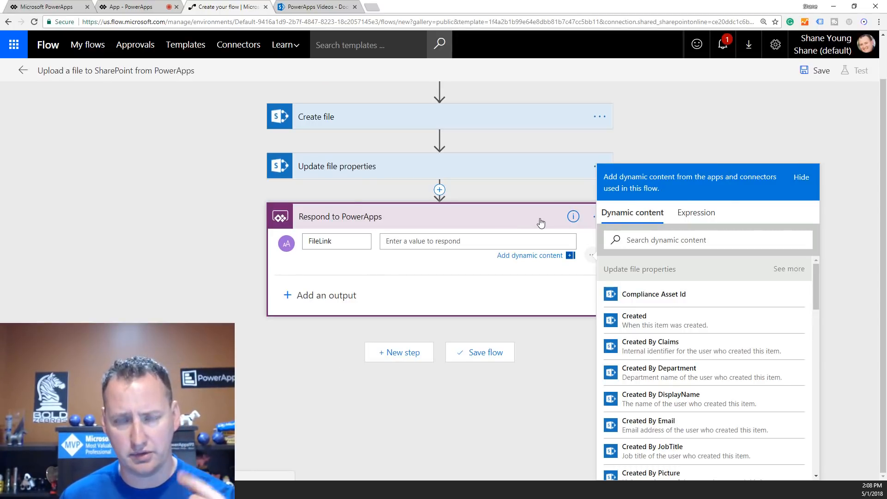
pyautogui.click(701, 216)
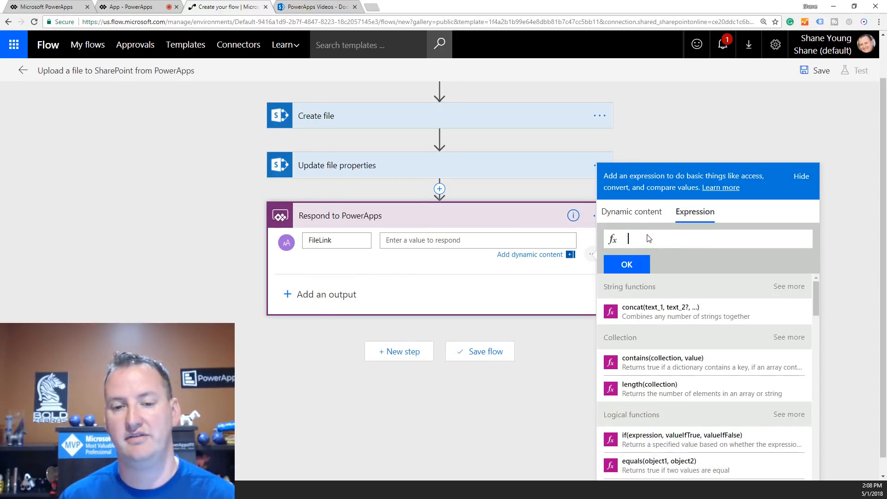
pyautogui.click(662, 315)
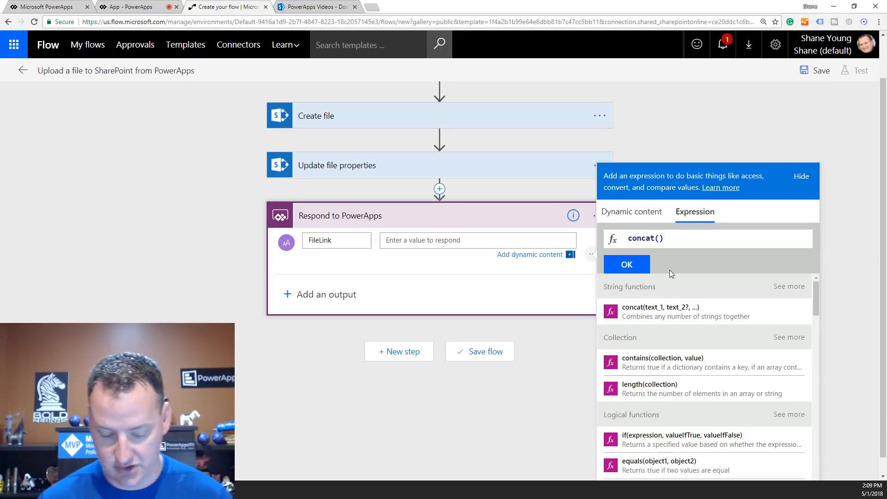
pyautogui.write("''")
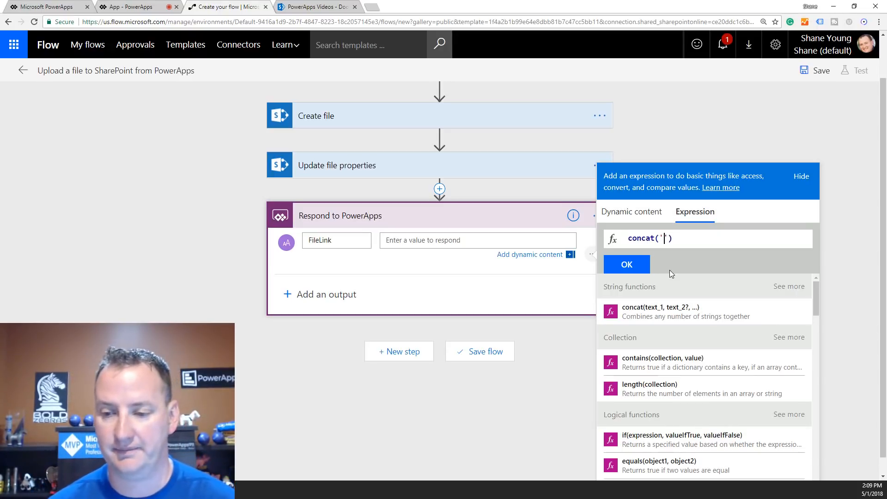
pyautogui.write('https')
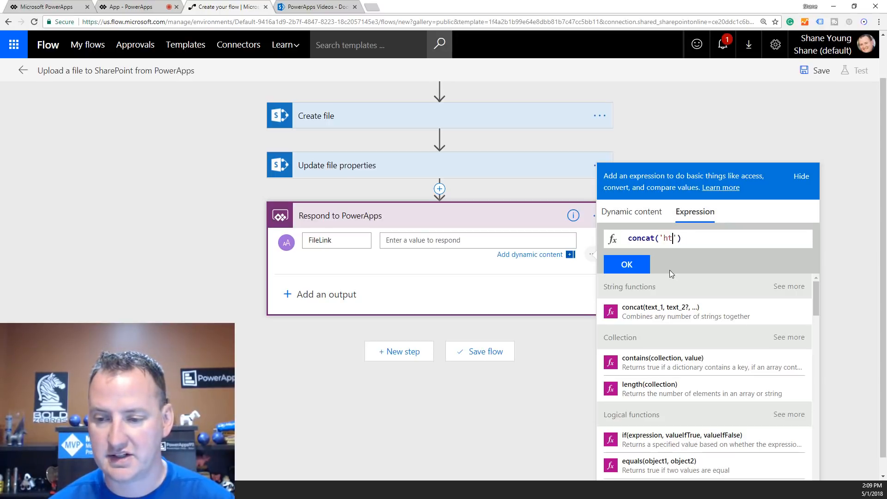
pyautogui.write('://share')
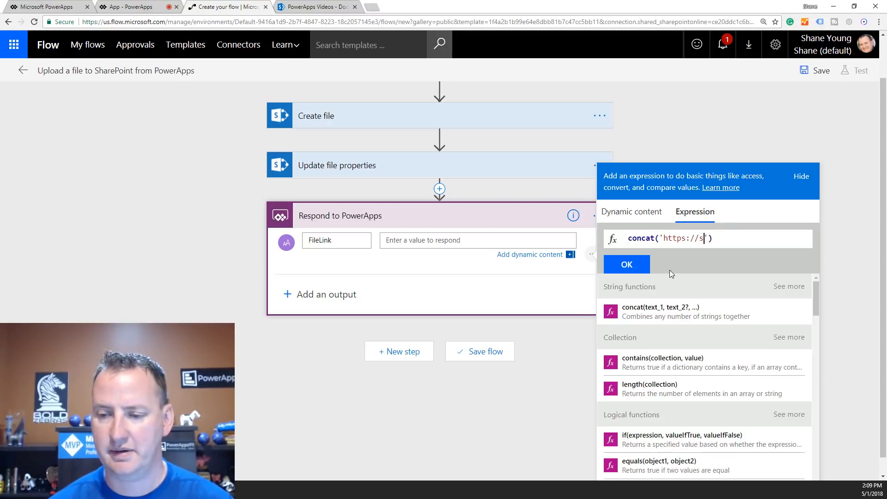
pyautogui.press('BackSpace')
pyautogui.press('BackSpace')
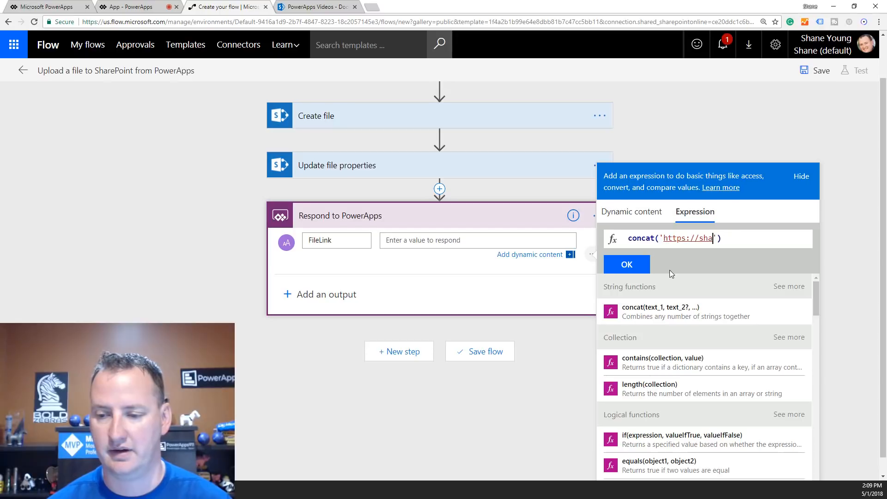
pyautogui.write('new')
pyautogui.press('BackSpace')
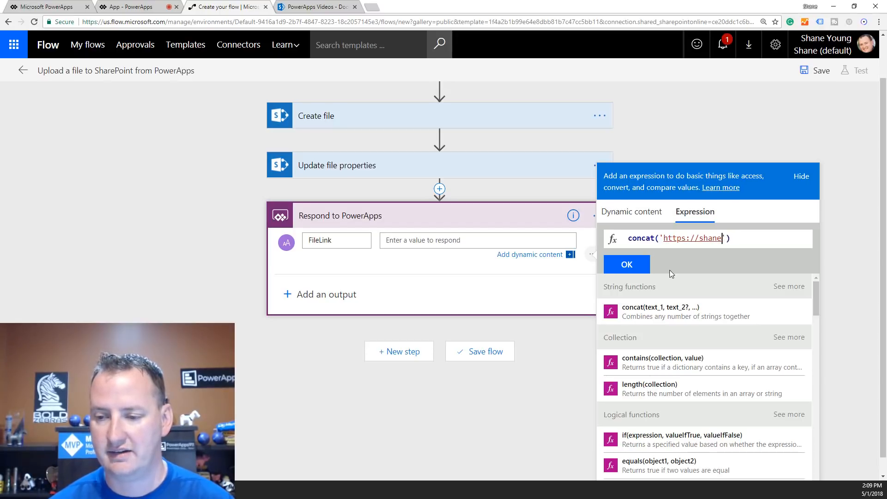
pyautogui.write('scows.share')
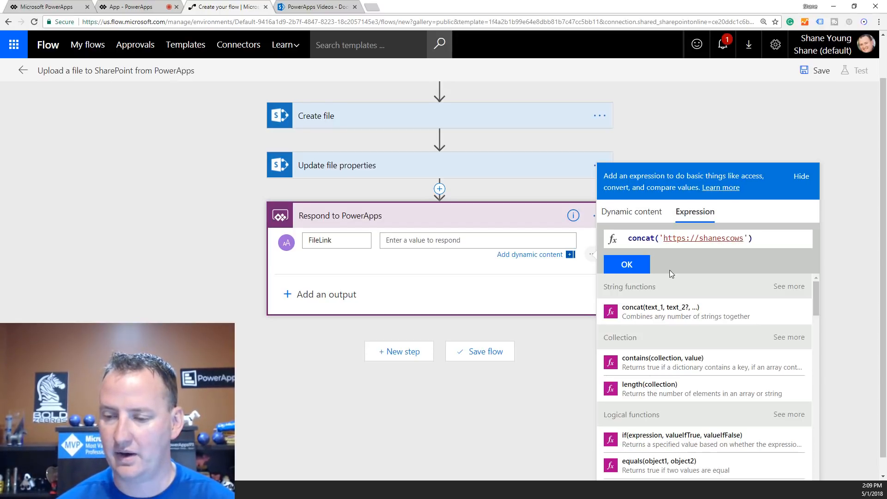
pyautogui.write('point.com/s')
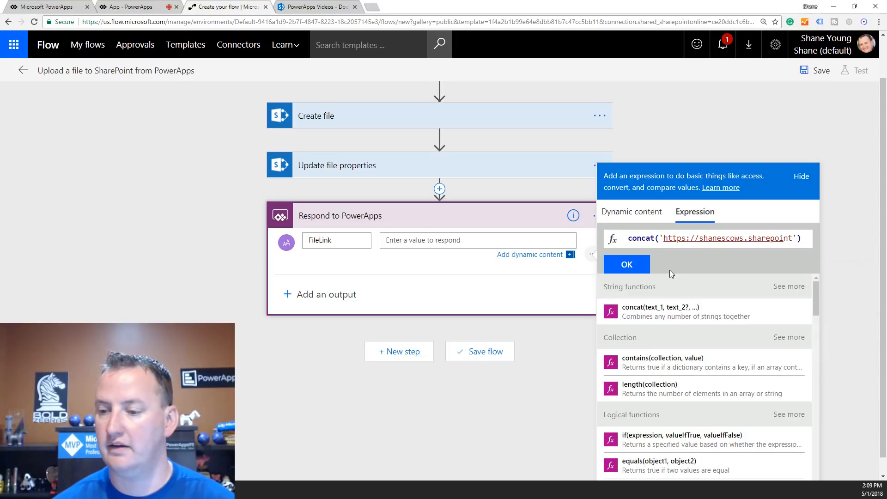
pyautogui.write('ites/pa')
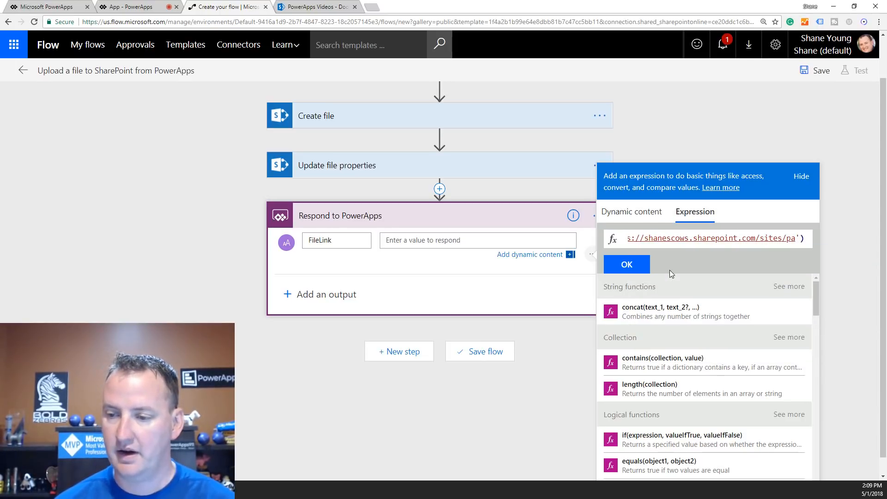
pyautogui.write("',")
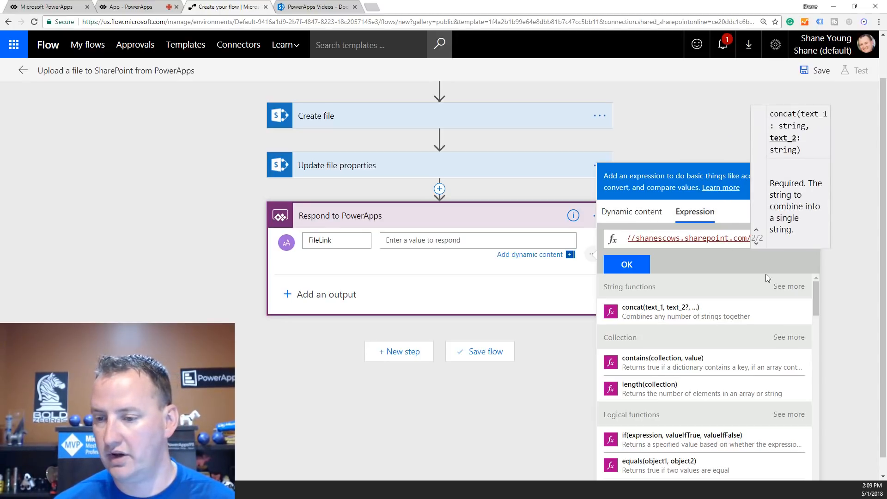
# Insert the Path dynamic value from Create file as the second argument of the concat expression
pyautogui.click(647, 210)
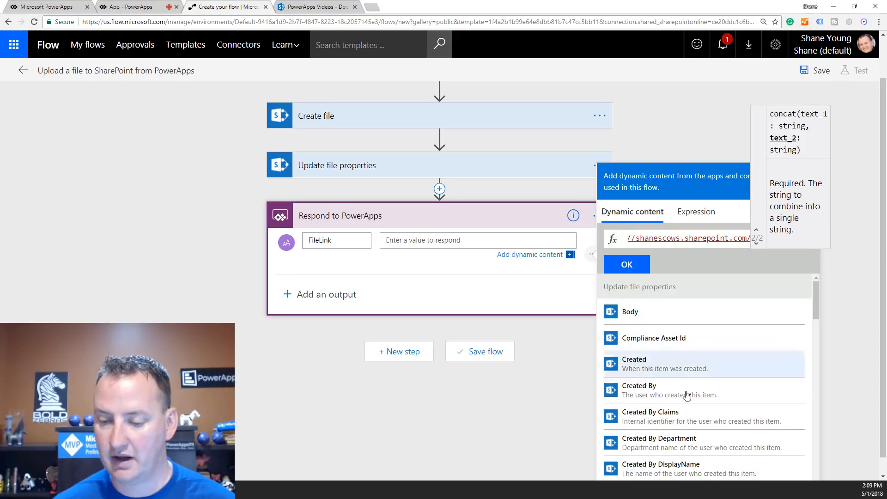
pyautogui.scroll(-2, 686, 395)
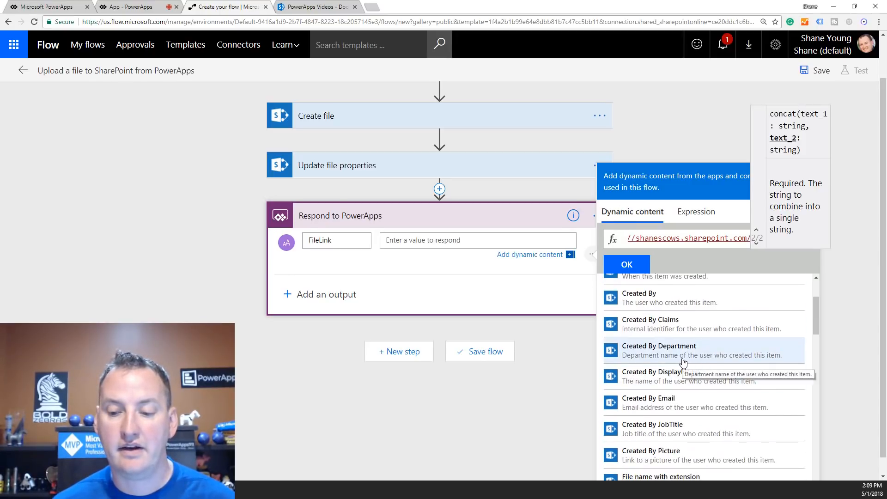
pyautogui.scroll(-5, 681, 361)
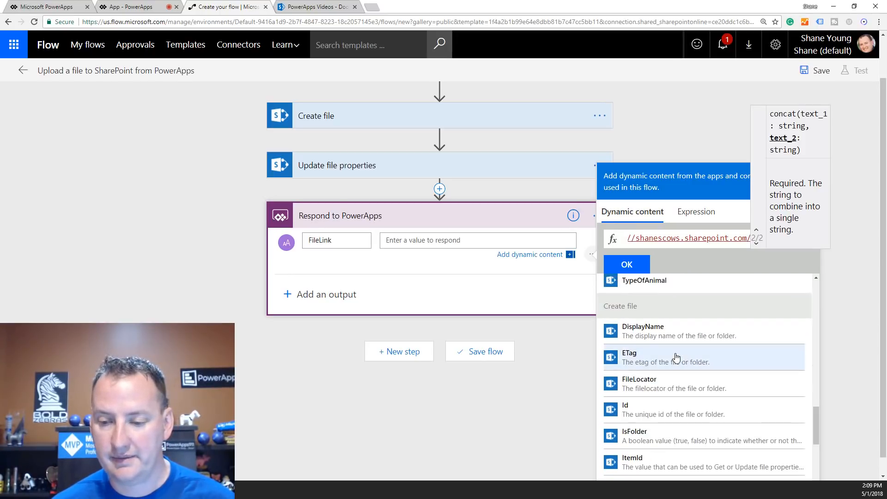
pyautogui.scroll(-4, 647, 331)
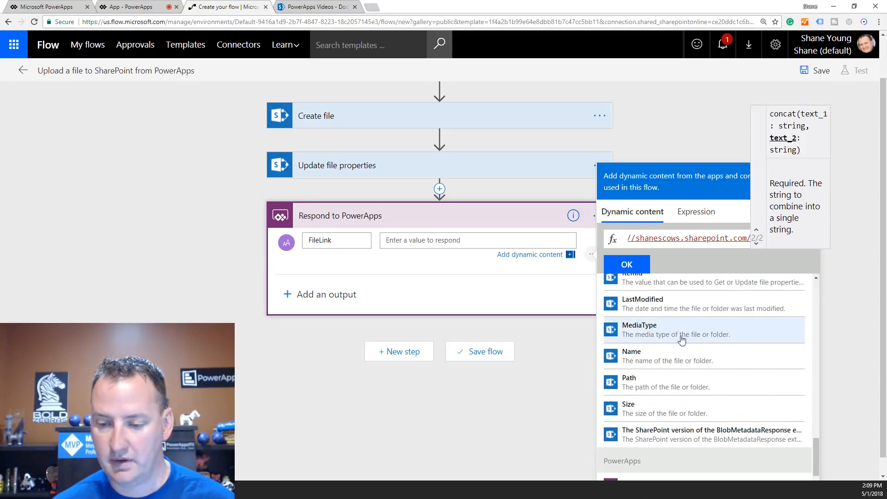
pyautogui.click(650, 386)
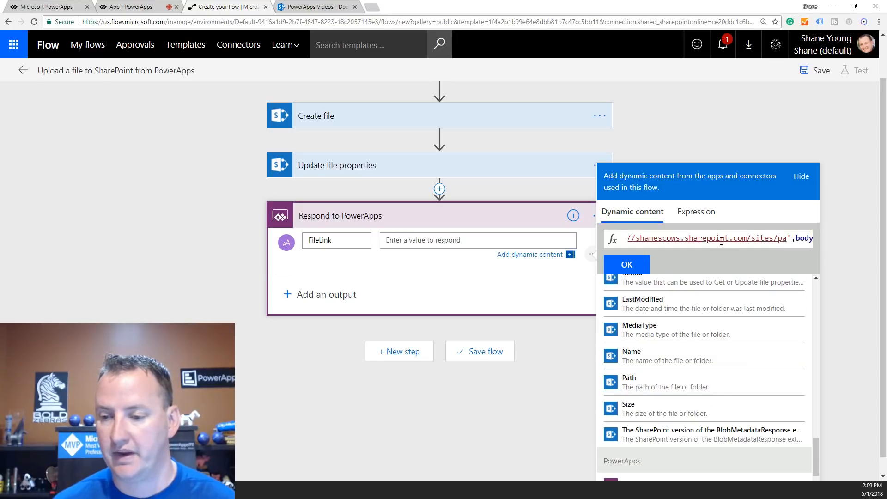
# Copy the whole concat expression into Notepad below the dataUriToBinary line, widen the window to fit it on one line, and return to the flow
pyautogui.click(798, 242)
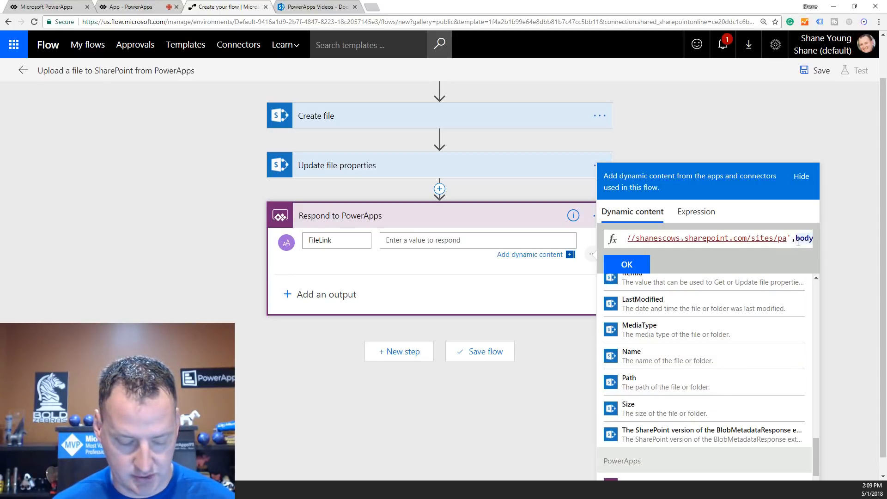
pyautogui.hotkey('ctrl', 'a')
pyautogui.hotkey('alt', 'Tab')
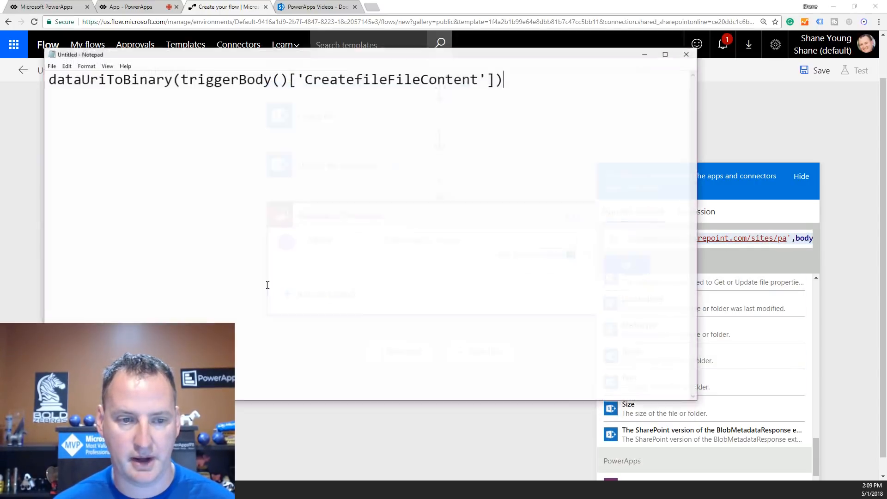
pyautogui.press('Return')
pyautogui.write("concat('https://shanescows.sharepoint.com/sites/pa',body('Create_file')?['Path'])")
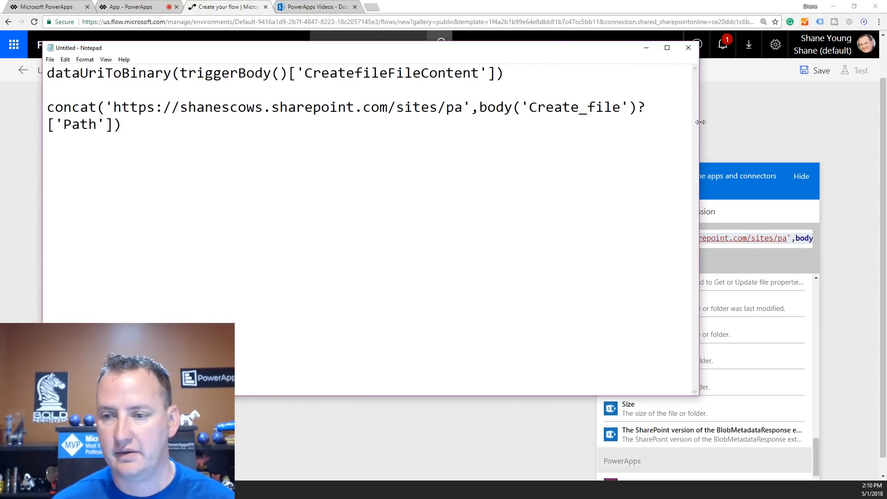
pyautogui.moveTo(700, 122); pyautogui.dragTo(806, 122)
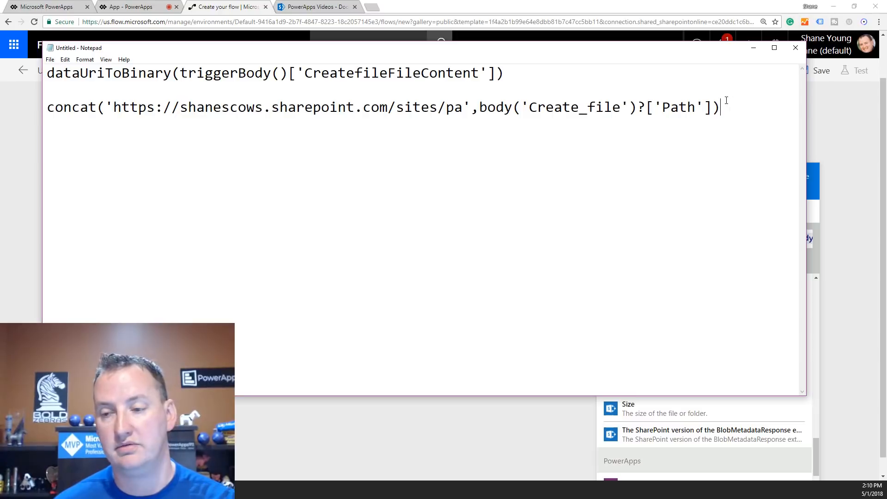
pyautogui.click(756, 48)
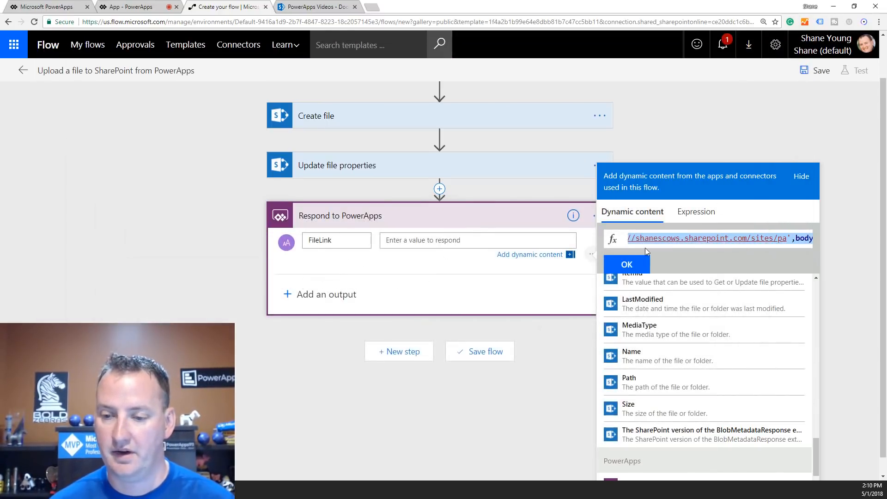
# Apply the concat expression as the FileLink response value and dismiss the dynamic content list
pyautogui.click(629, 267)
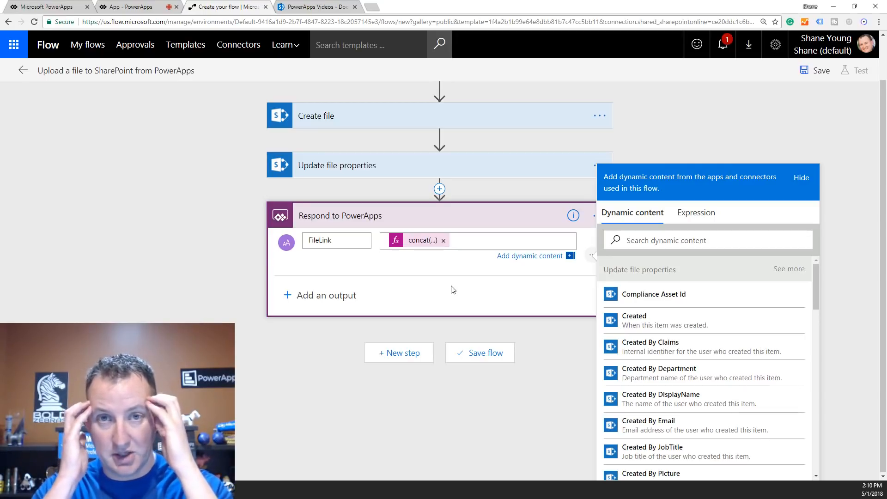
pyautogui.click(806, 133)
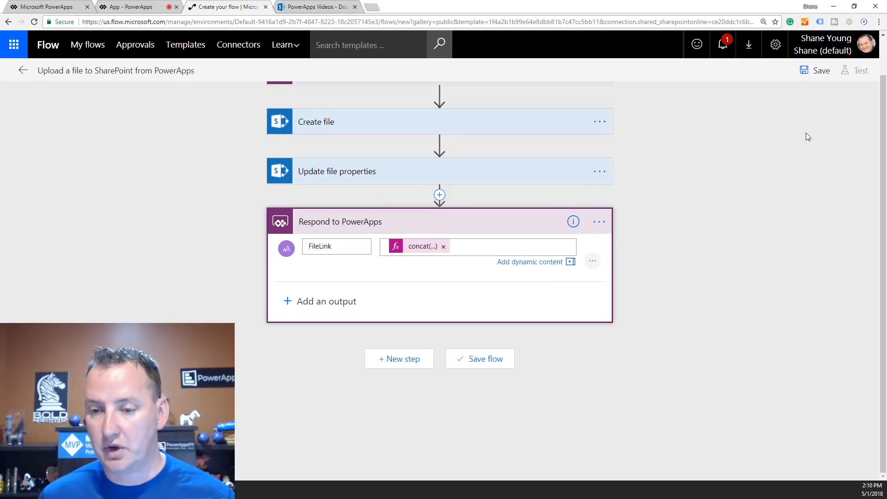
# Rename the flow as Video Flow, save it and leave the flow editor
pyautogui.scroll(1, 666, 221)
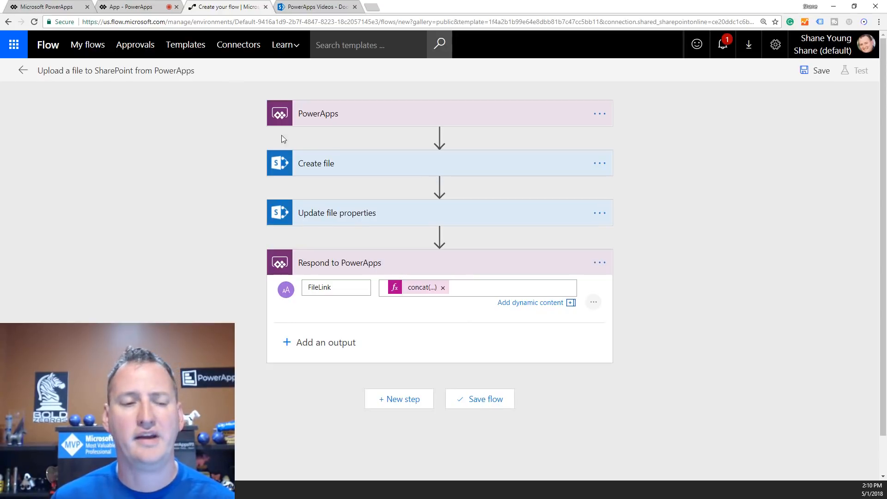
pyautogui.tripleClick(171, 69)
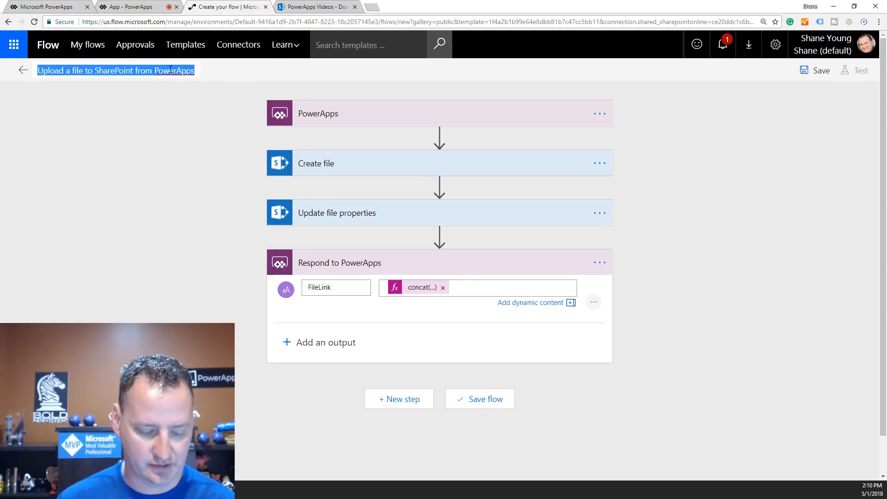
pyautogui.write('Video Flow')
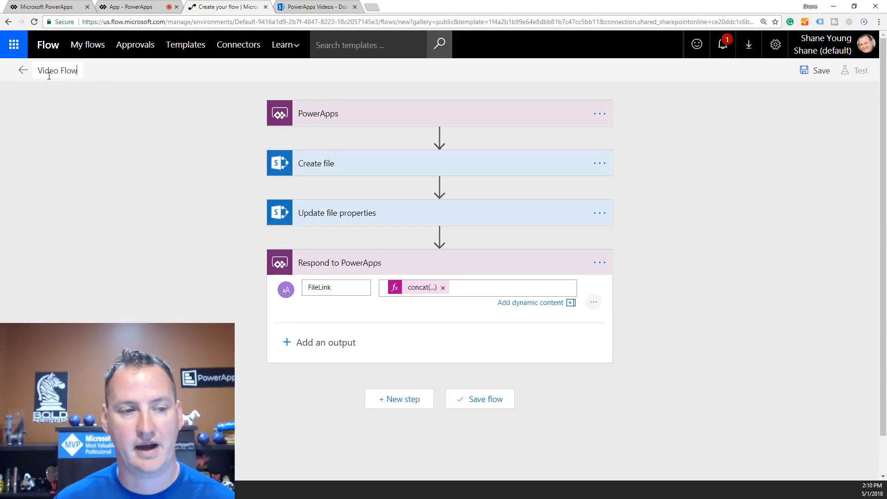
pyautogui.click(486, 400)
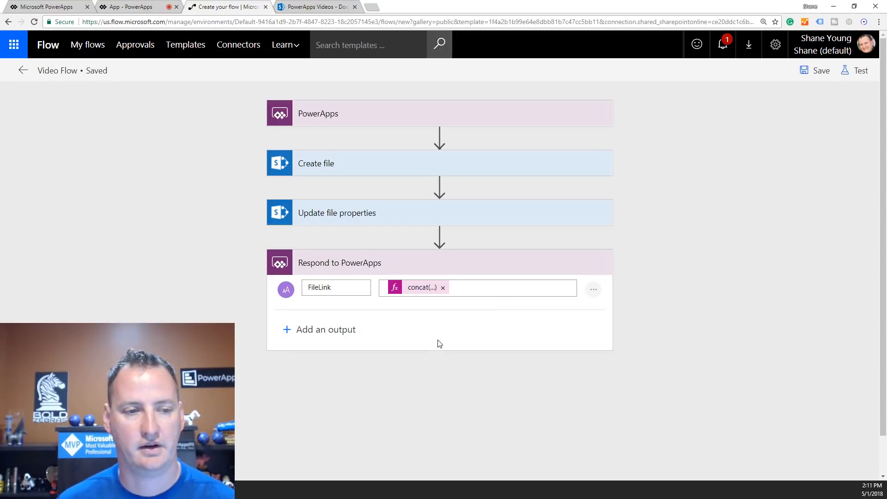
pyautogui.click(21, 71)
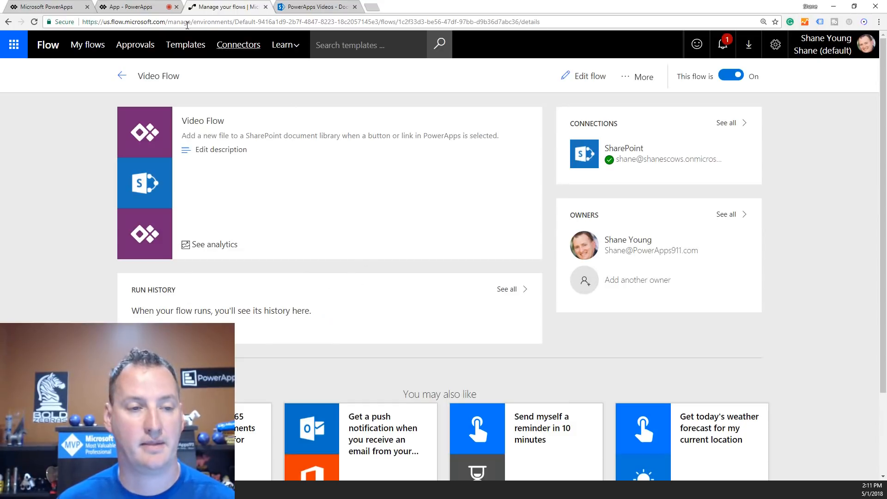
# Switch to the PowerApps editor and associate Video Flow with the Save to SharePoint button
pyautogui.click(141, 6)
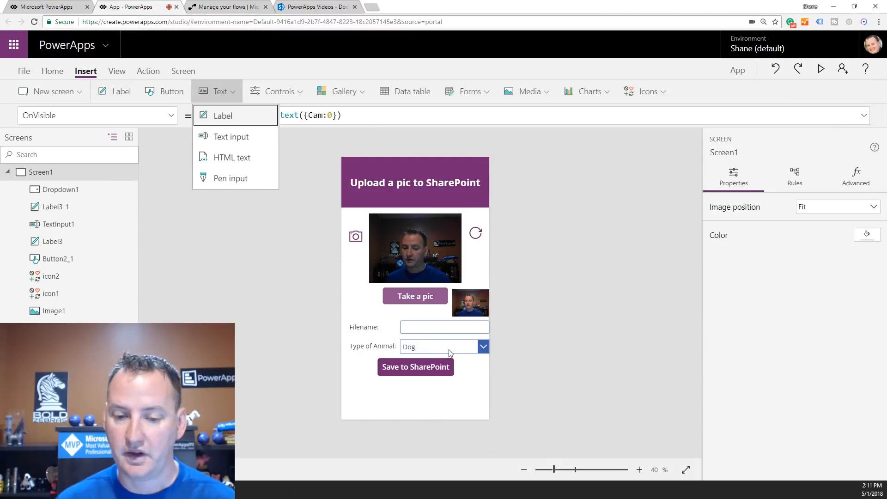
pyautogui.click(416, 370)
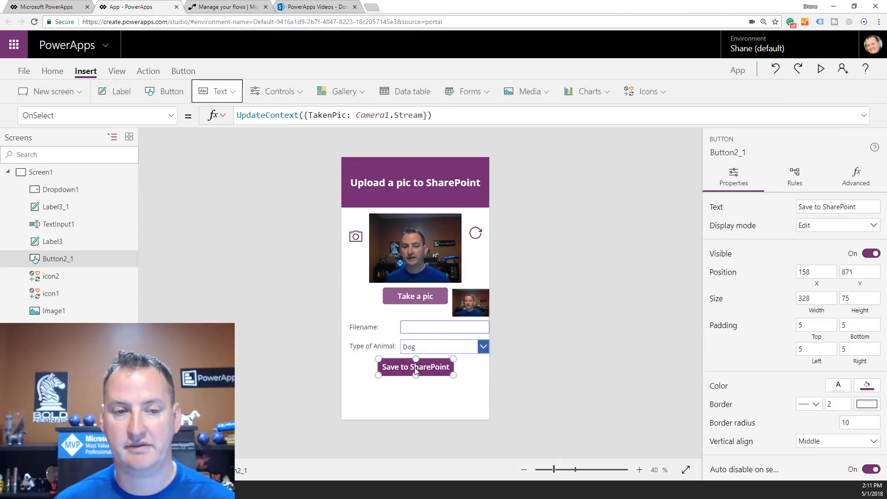
pyautogui.click(148, 71)
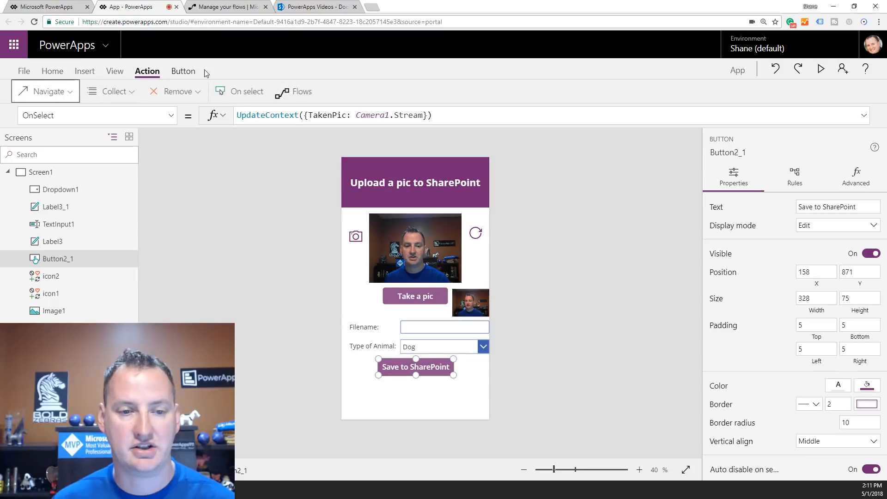
pyautogui.click(296, 91)
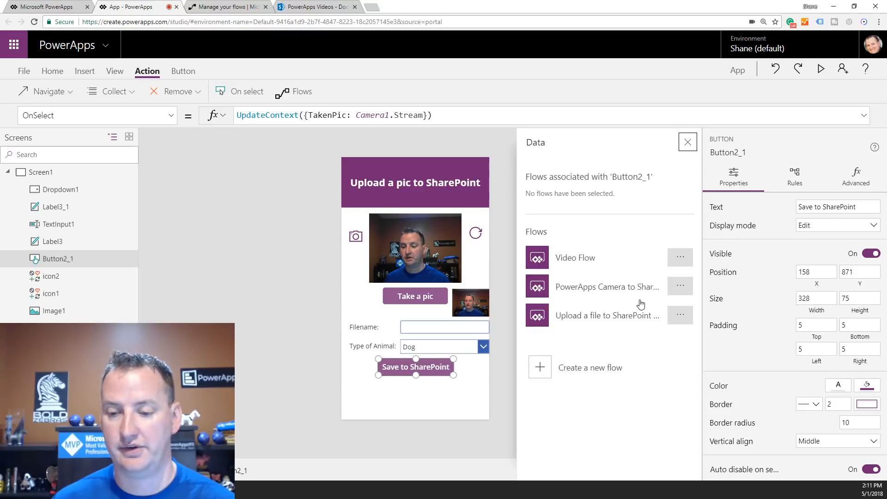
pyautogui.click(587, 258)
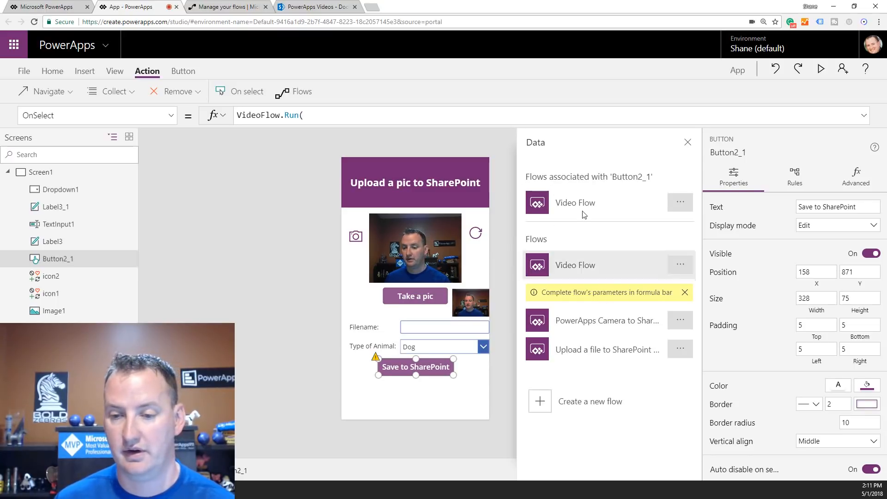
# Enter TextInput1.Text as the file name argument of VideoFlow.Run and close the Data pane
pyautogui.click(347, 115)
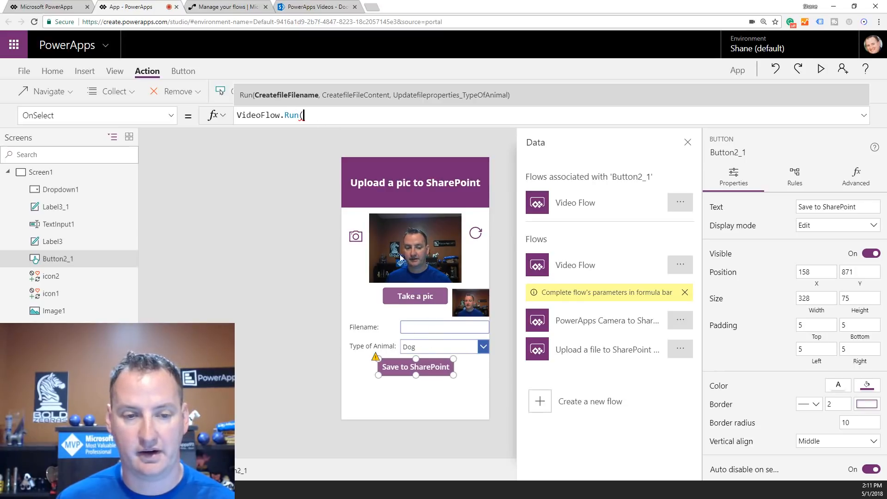
pyautogui.write('text')
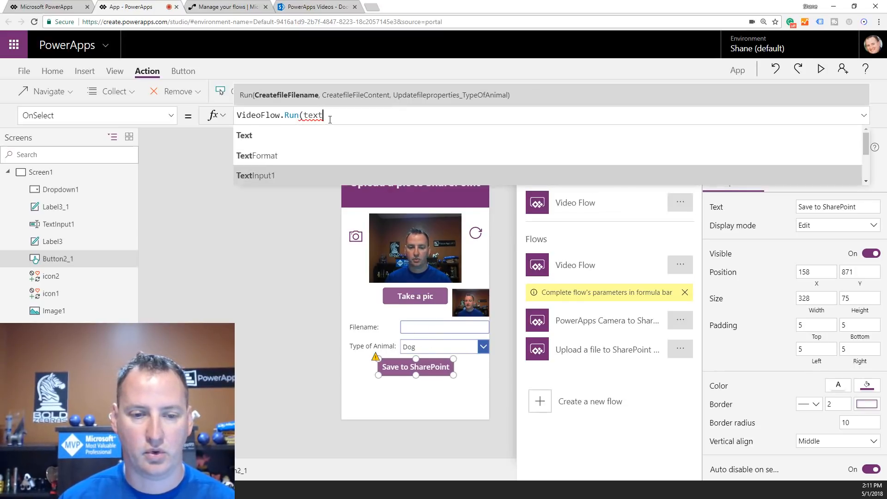
pyautogui.press('Tab')
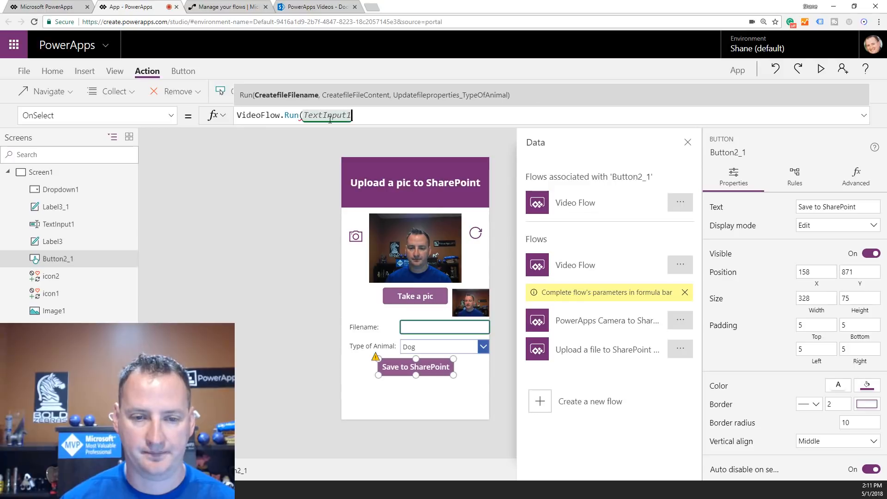
pyautogui.write('.')
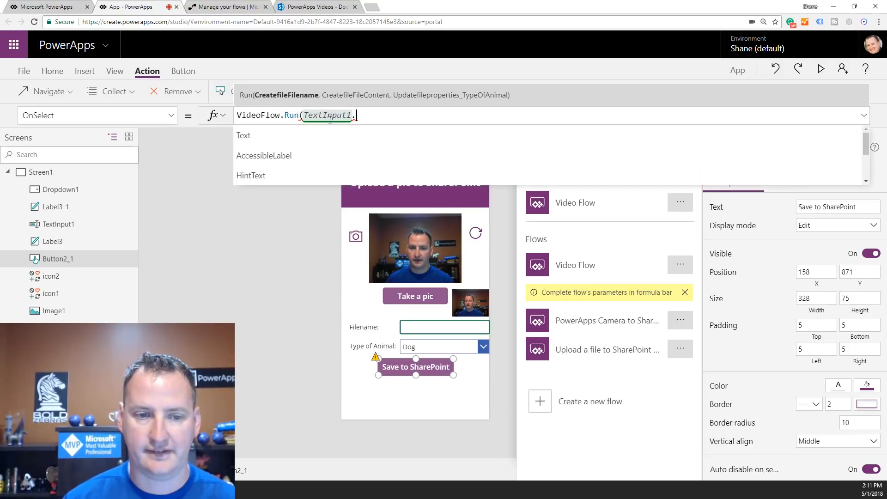
pyautogui.click(689, 135)
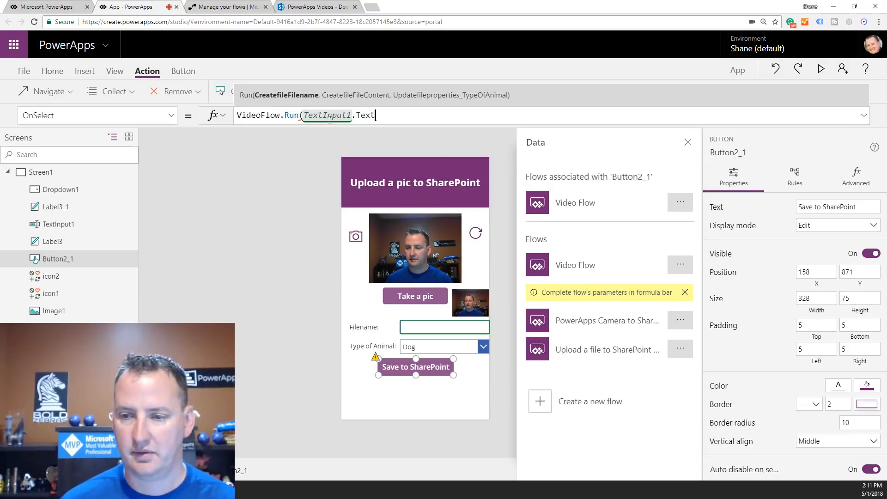
pyautogui.click(688, 142)
pyautogui.click(410, 116)
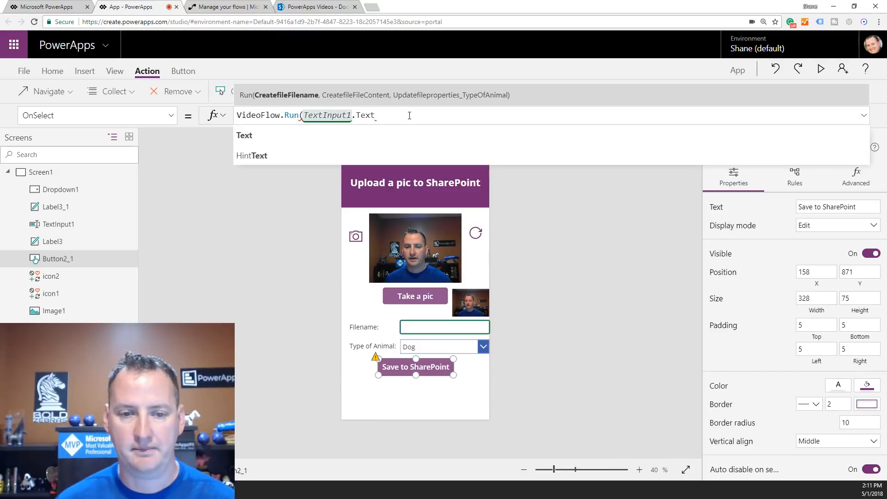
# Complete the VideoFlow.Run call with TakenPic as the file content and Dropdown1.Selected.Value as the TypeOfAnimal argument
pyautogui.write(',')
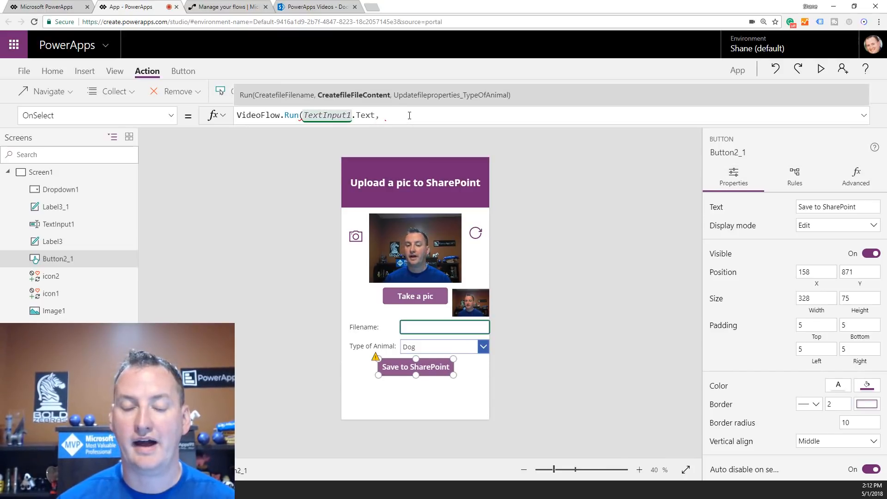
pyautogui.write(' TakenPic')
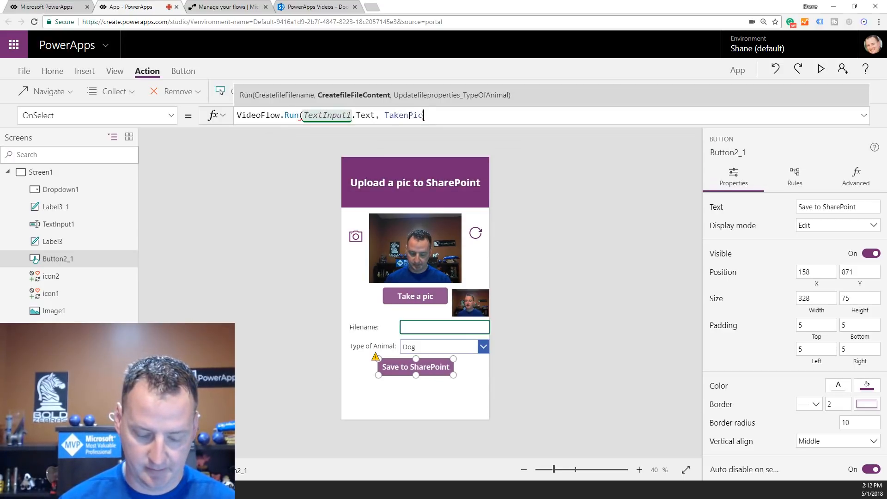
pyautogui.write(',')
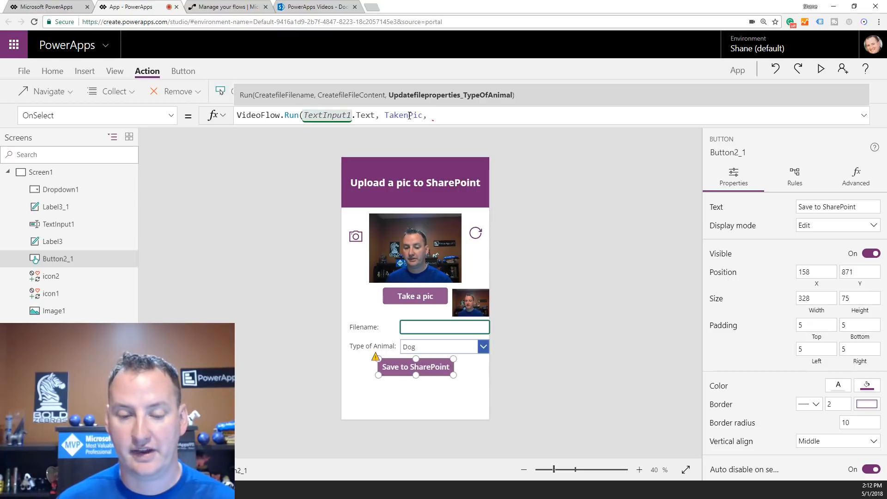
pyautogui.write('Drop')
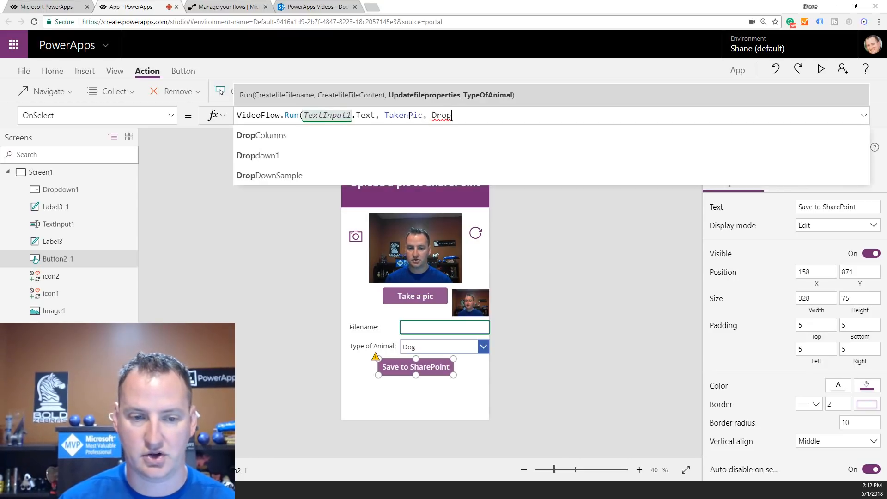
pyautogui.press('Tab')
pyautogui.write('.')
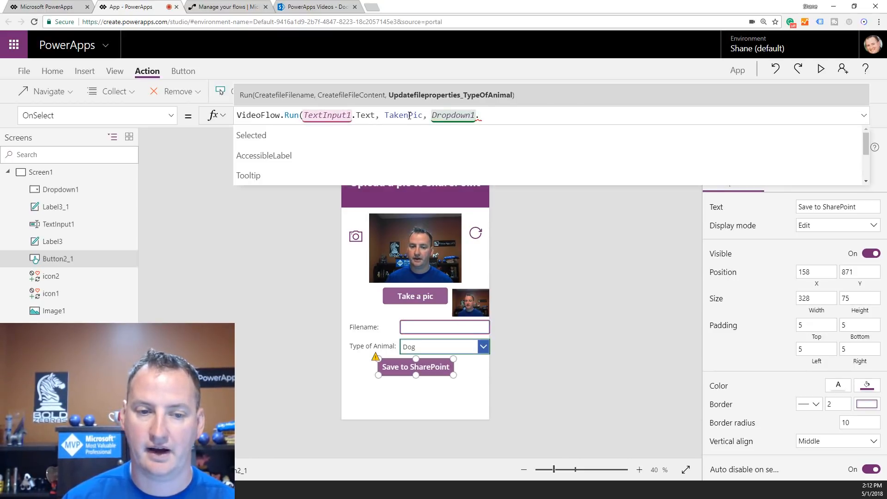
pyautogui.press('Tab')
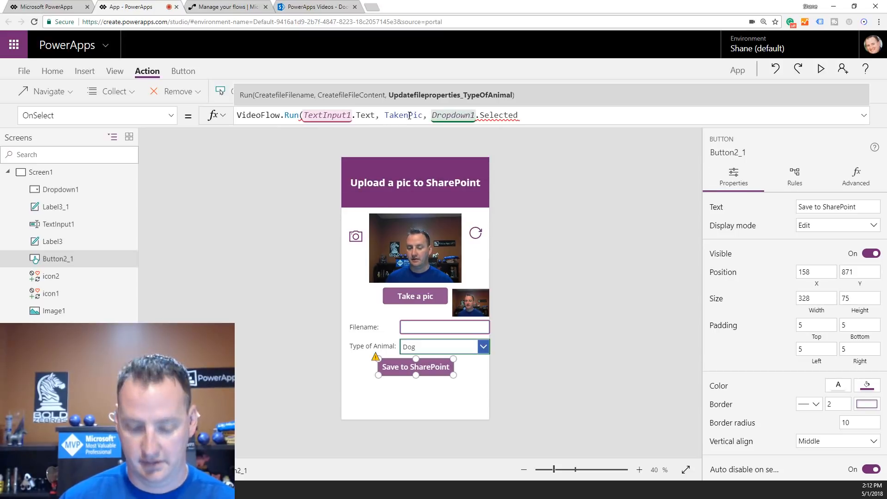
pyautogui.write('.v')
pyautogui.press('Tab')
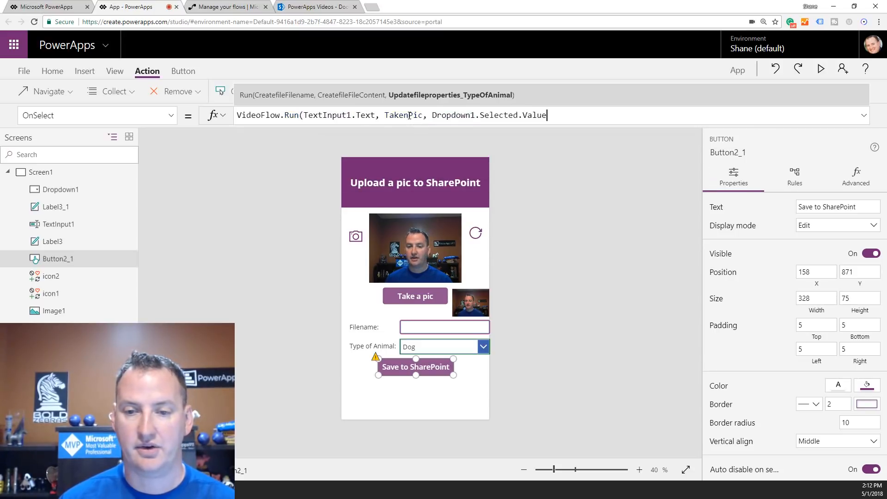
pyautogui.write(')')
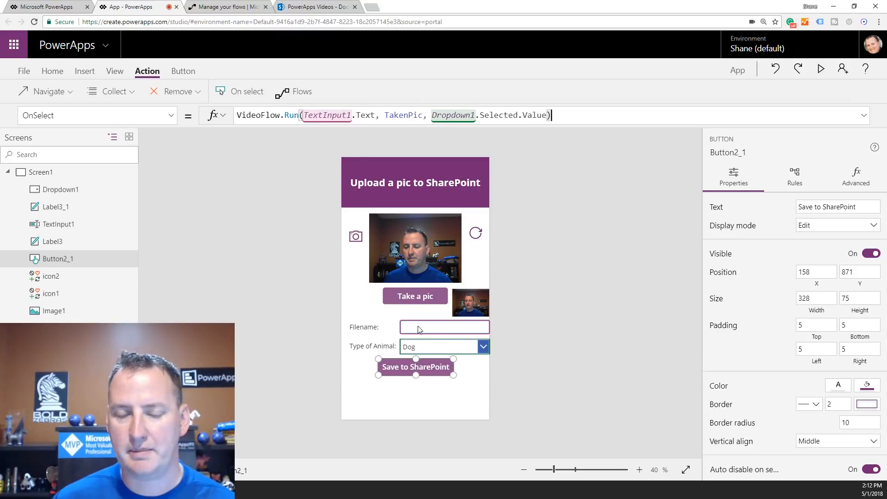
# Append & ".jpg" to TextInput1.Text in the file name argument of the VideoFlow.Run formula
pyautogui.click(376, 115)
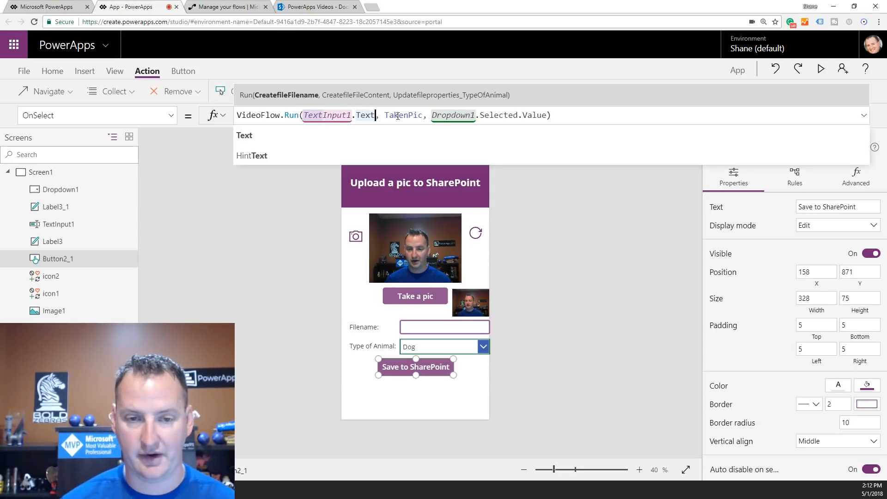
pyautogui.write('& ')
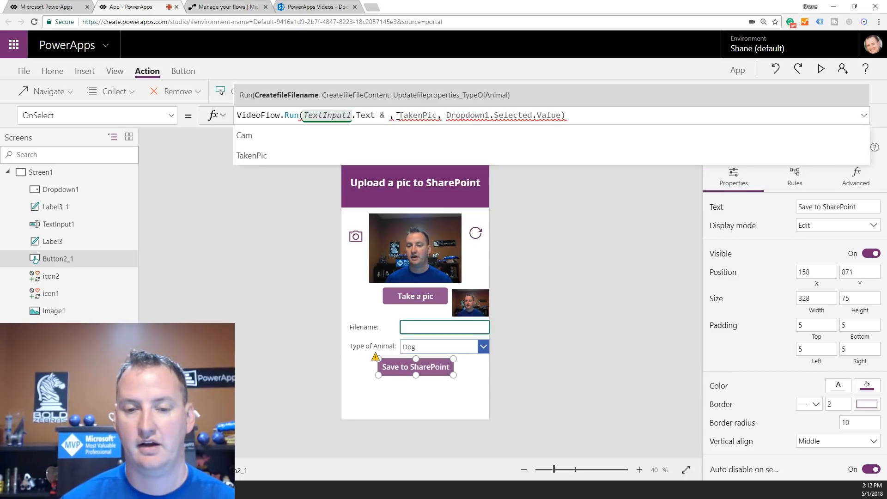
pyautogui.write('".jpg"')
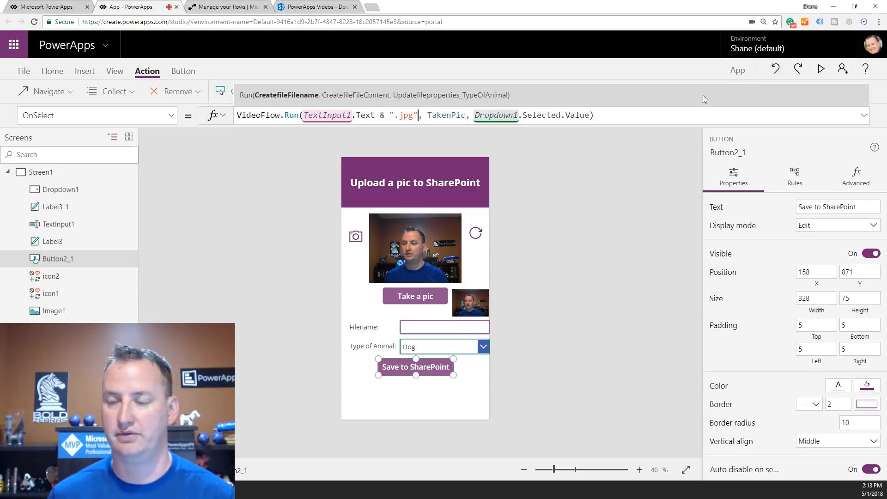
# Preview the app and save the picture to SharePoint with filename V1 and Fish as the type of animal
pyautogui.click(821, 69)
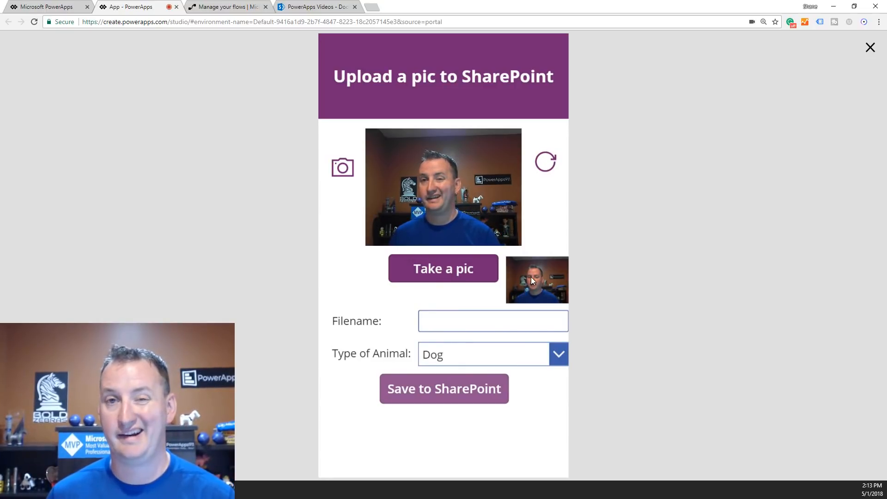
pyautogui.click(457, 319)
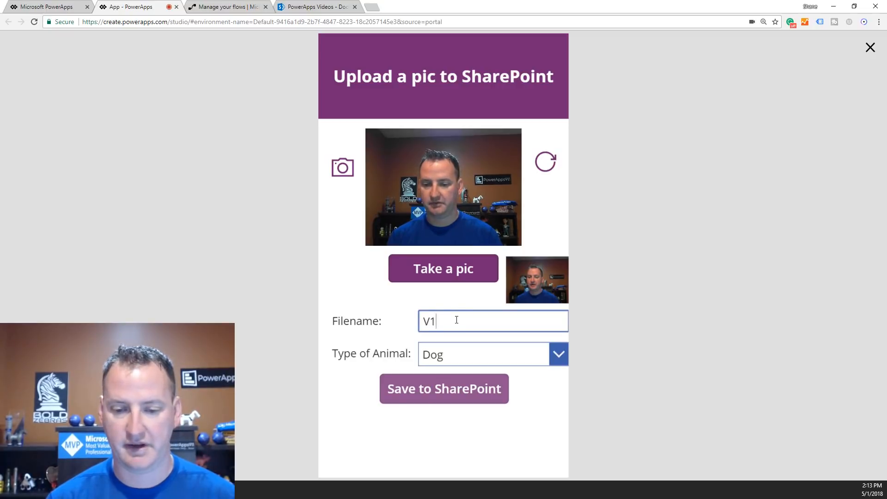
pyautogui.click(545, 354)
pyautogui.click(455, 422)
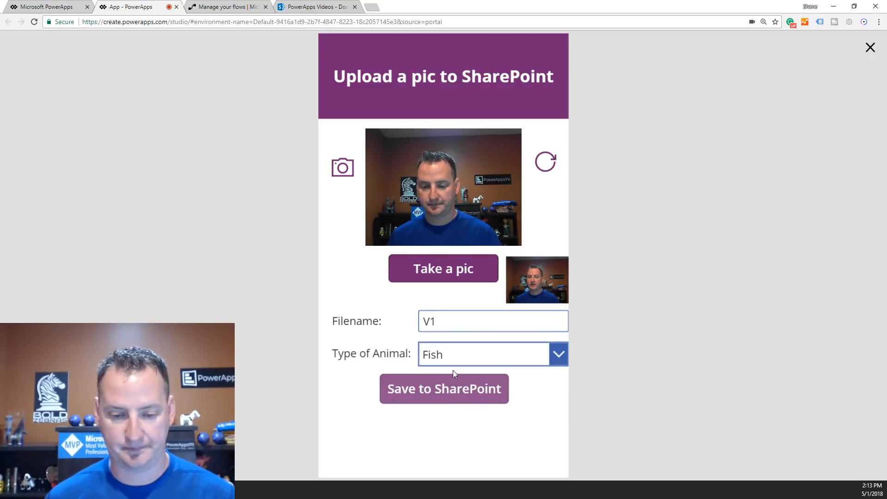
pyautogui.click(452, 399)
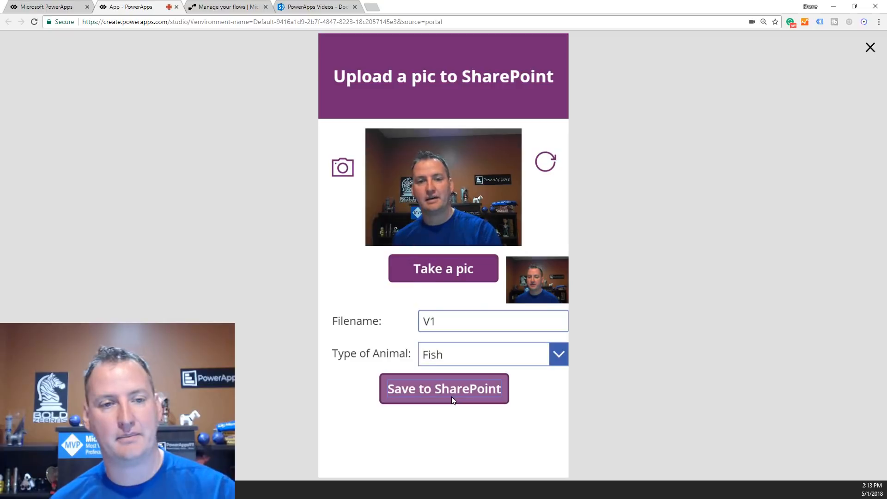
# Refresh the SharePoint Documents library and check the list for V1.jpg and its TypeOfAnimal value
pyautogui.click(317, 9)
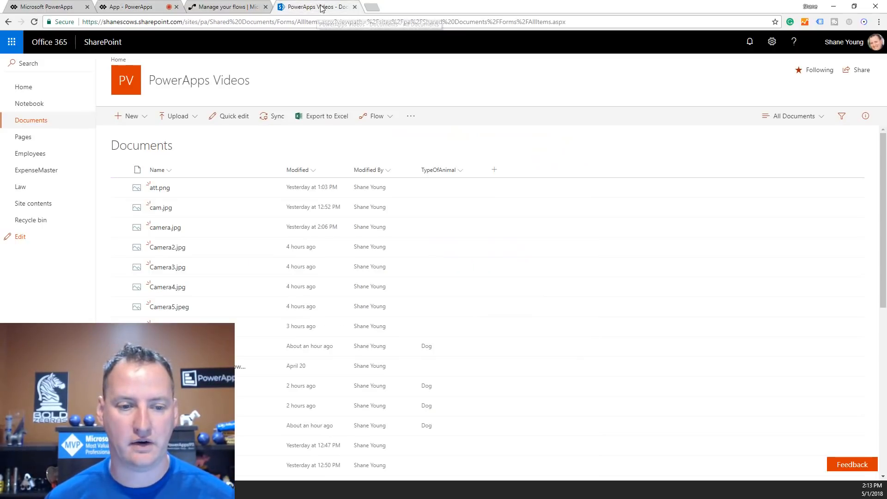
pyautogui.click(33, 22)
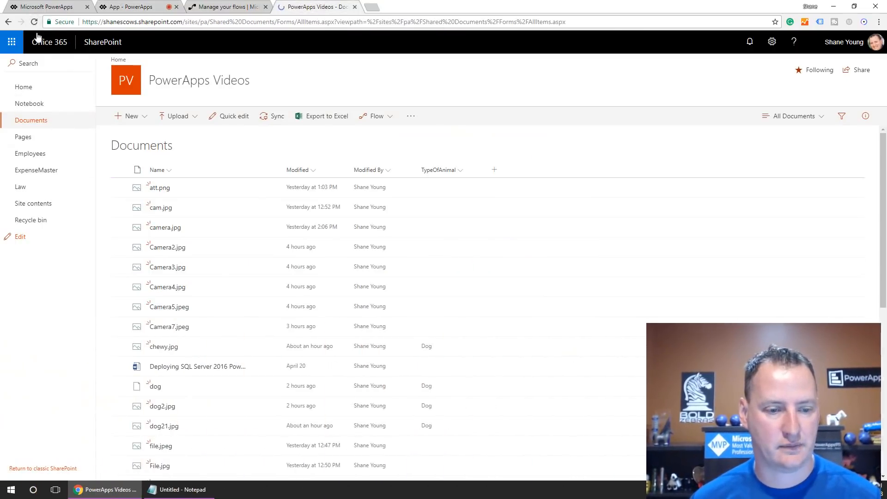
pyautogui.scroll(-7, 224, 273)
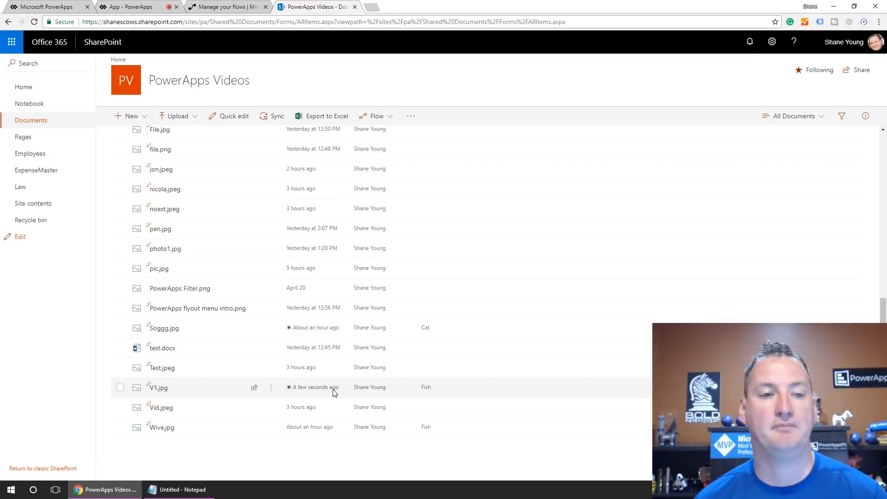
# Back in the PowerApps editor, wrap the save button's VideoFlow.Run formula in a Set function with FileLinkFromFlow as the variable
pyautogui.click(135, 7)
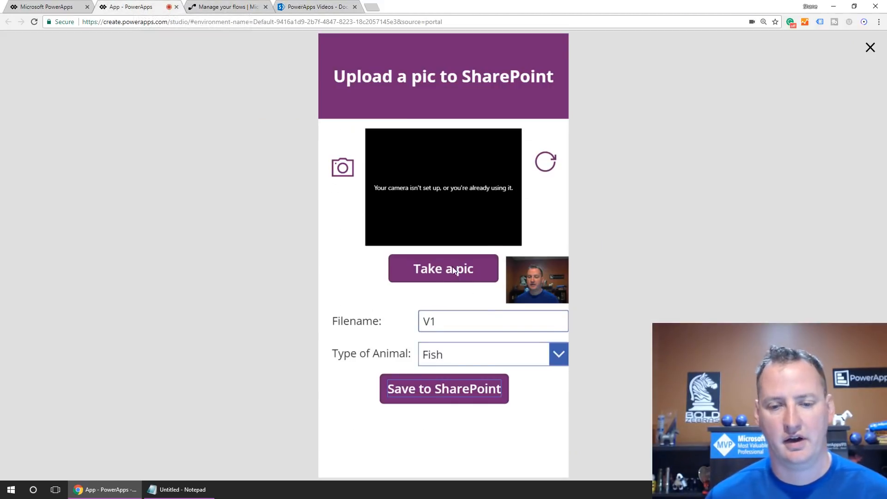
pyautogui.click(870, 48)
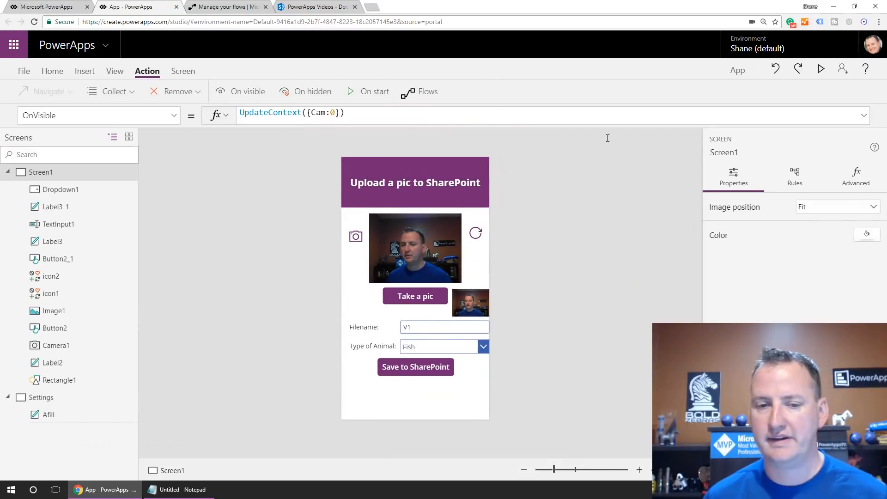
pyautogui.click(450, 374)
pyautogui.click(642, 116)
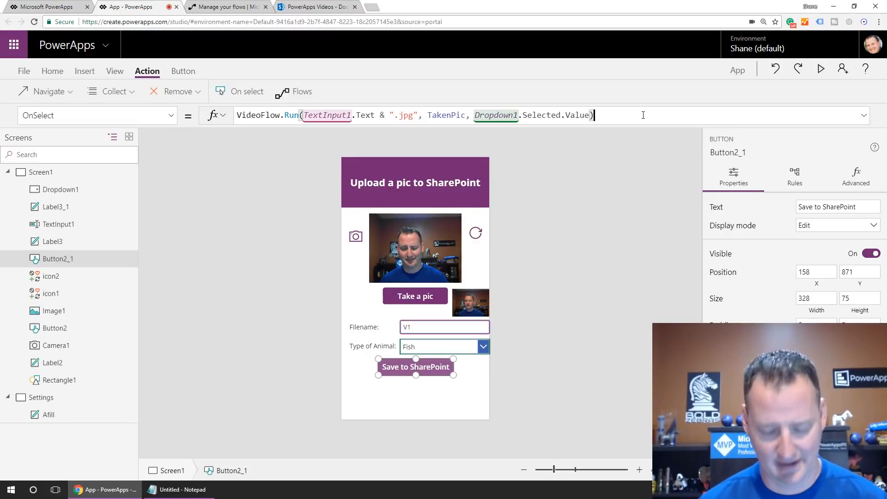
pyautogui.press('Home')
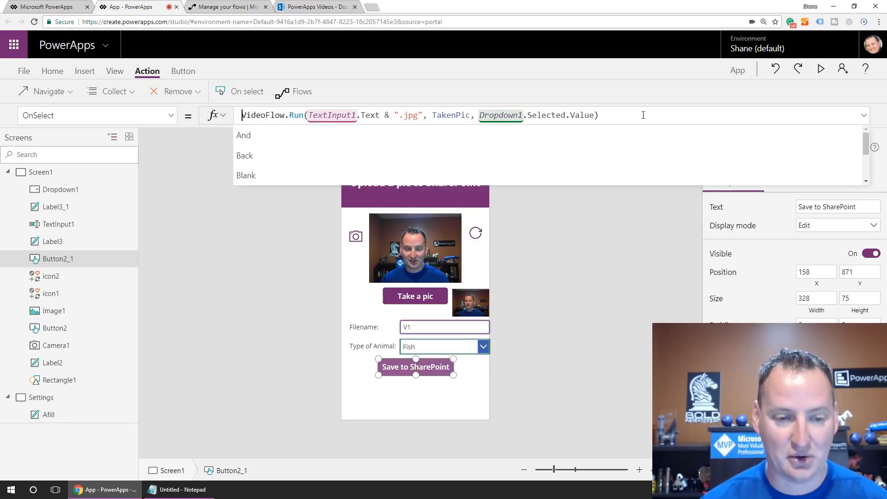
pyautogui.write('Set ')
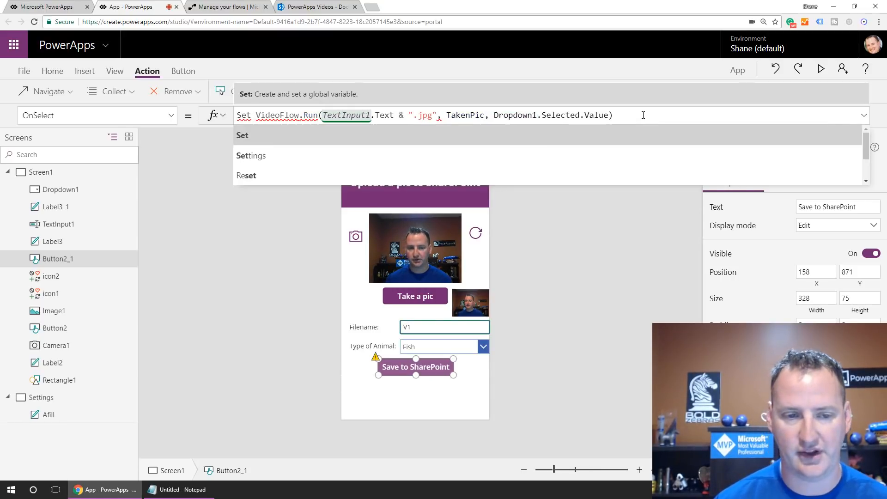
pyautogui.write('(')
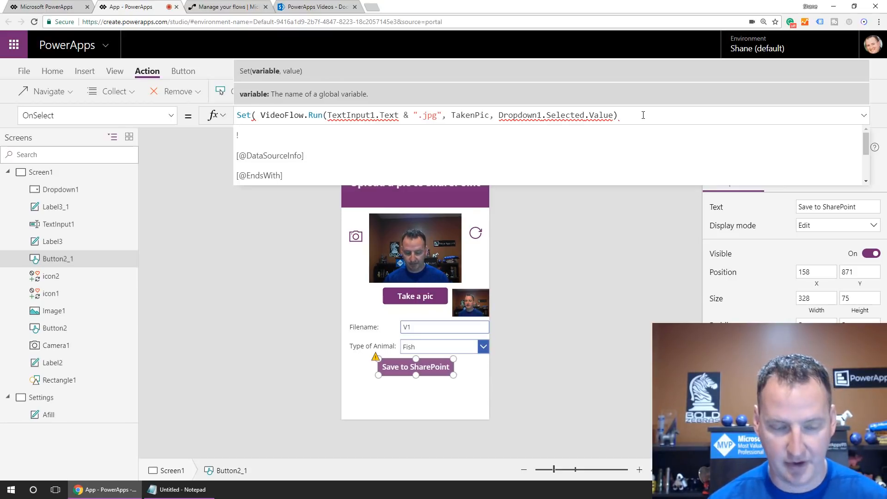
pyautogui.write('FileL')
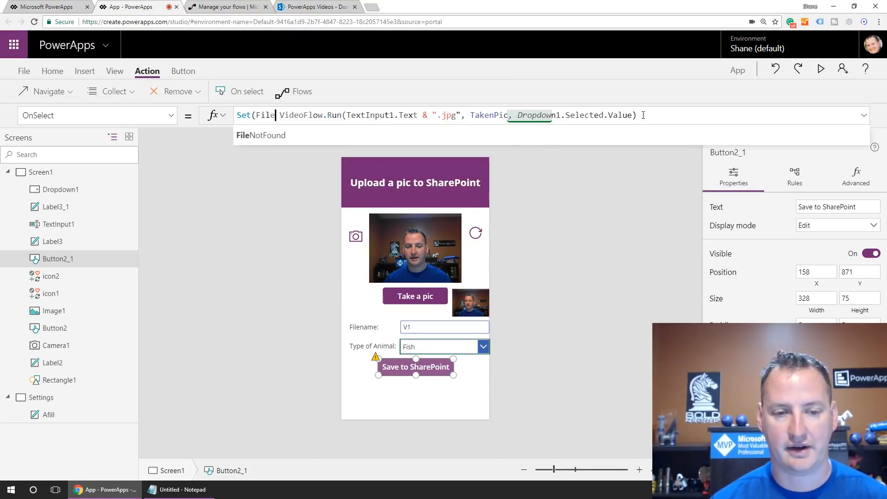
pyautogui.write('ink')
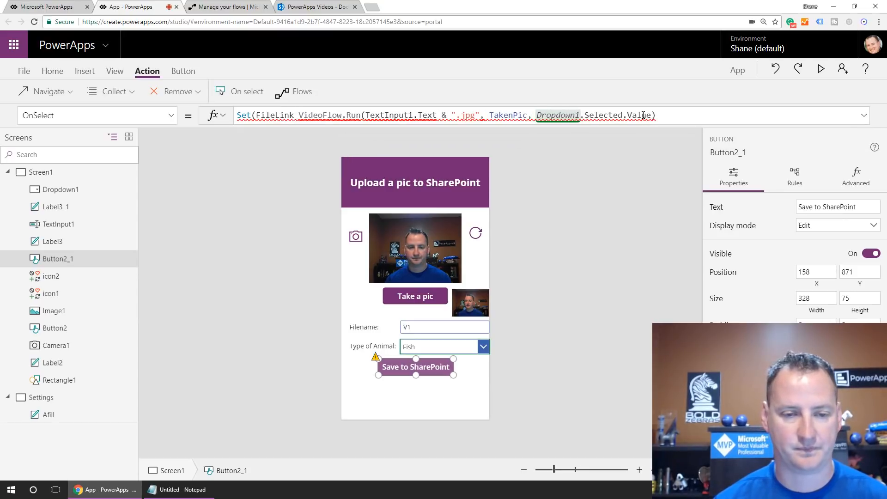
pyautogui.write('FromFlow')
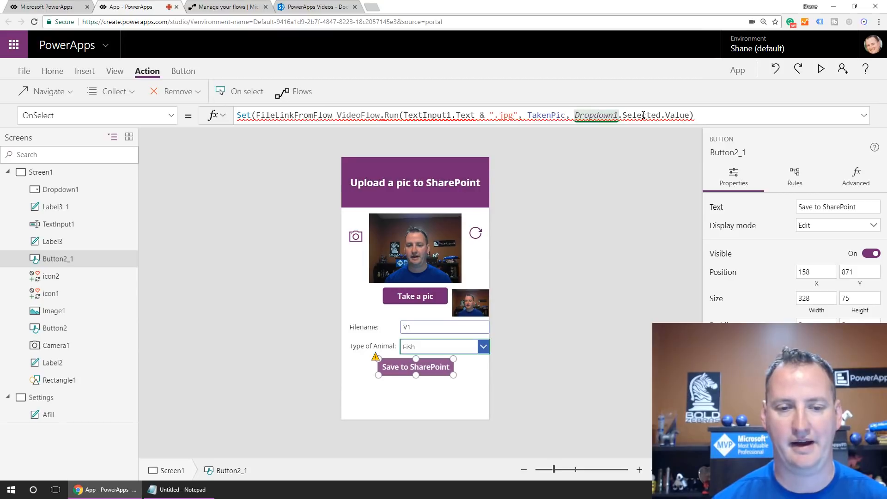
pyautogui.write(',')
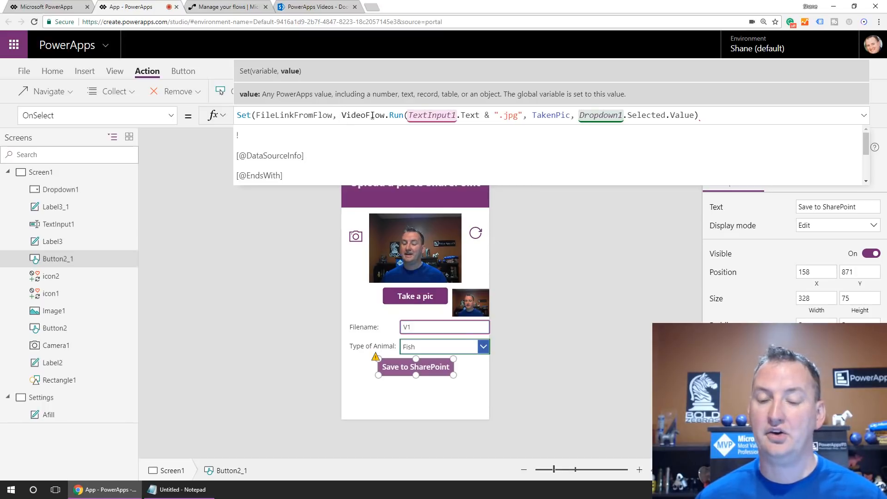
# Append .filelink to the end of the VideoFlow.Run call so the variable receives the returned link
pyautogui.click(705, 116)
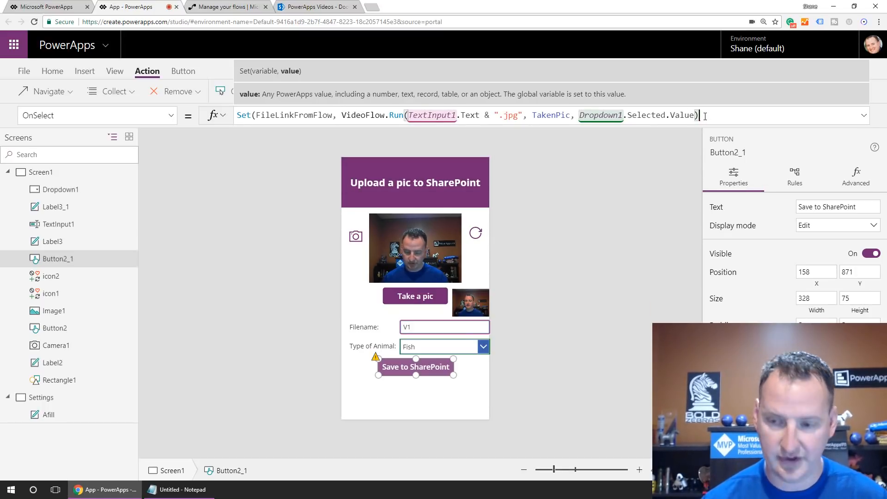
pyautogui.write('.')
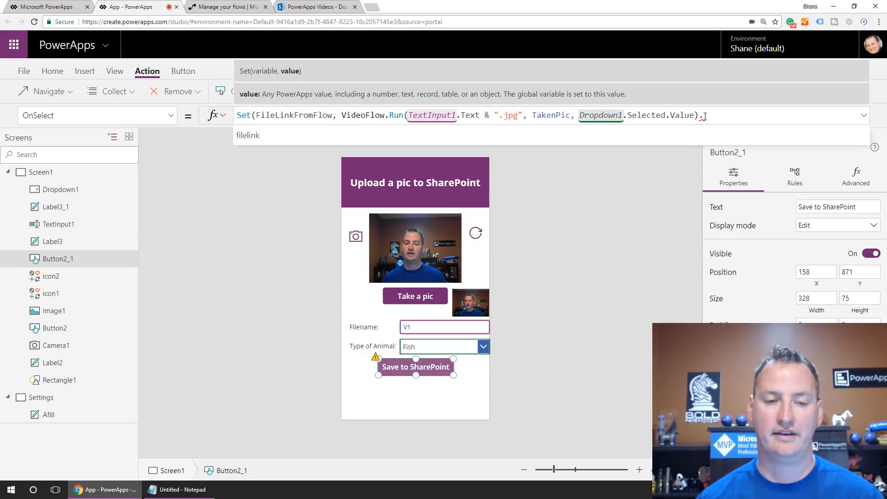
pyautogui.click(702, 135)
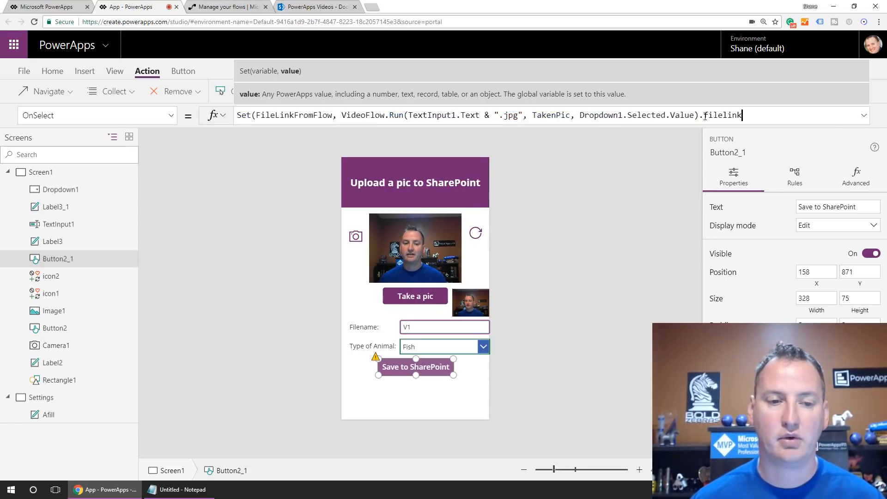
# Switch to Microsoft Flow, open Video Flow for editing and examine its Update file properties action and Respond to PowerApps output
pyautogui.click(220, 5)
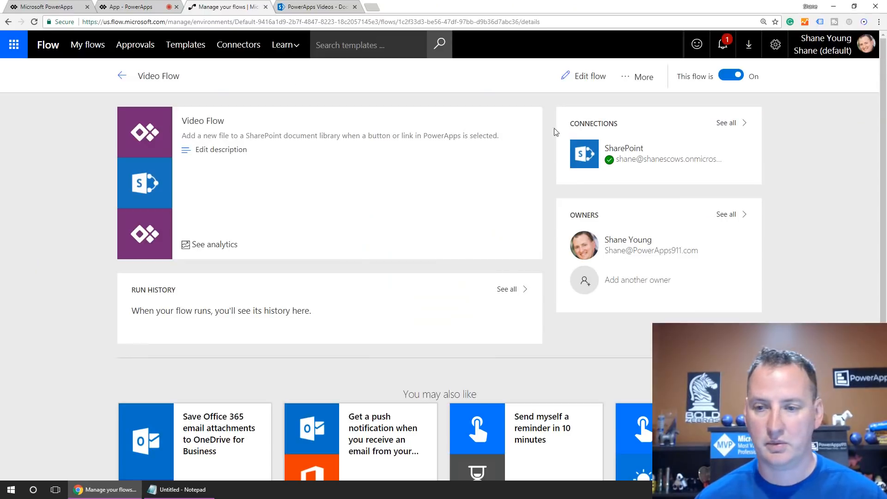
pyautogui.click(594, 74)
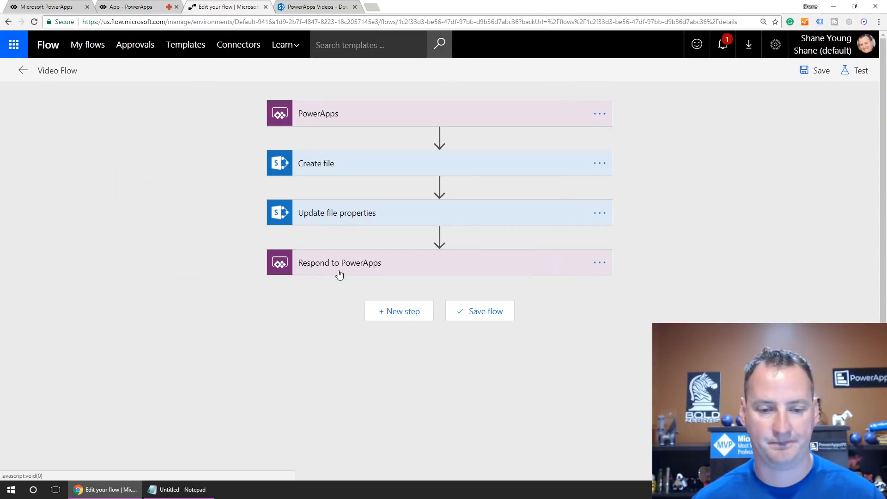
pyautogui.click(353, 215)
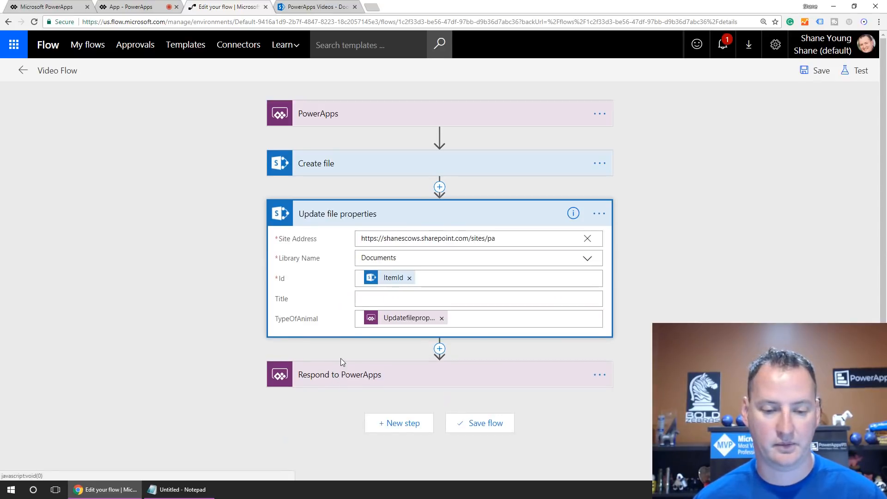
pyautogui.click(341, 368)
pyautogui.scroll(-1, 330, 365)
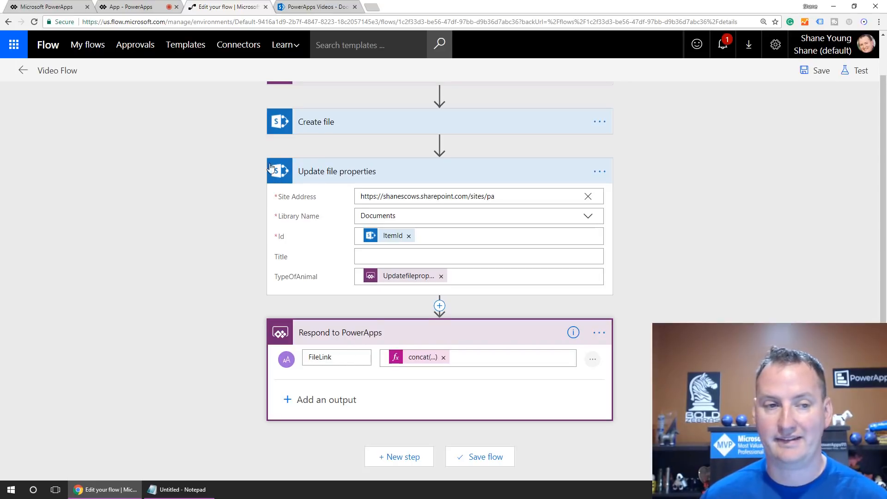
# Return to the PowerApps editor and complete the save button's Set formula with its closing parenthesis
pyautogui.click(129, 6)
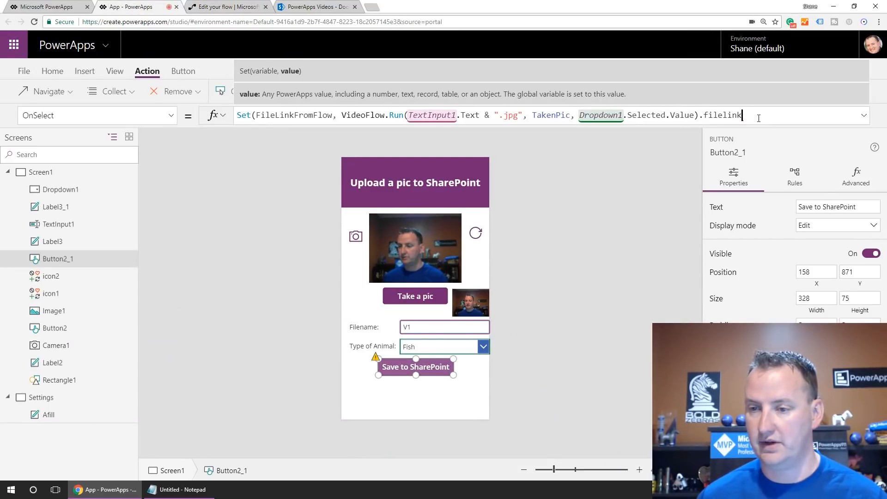
pyautogui.write(')')
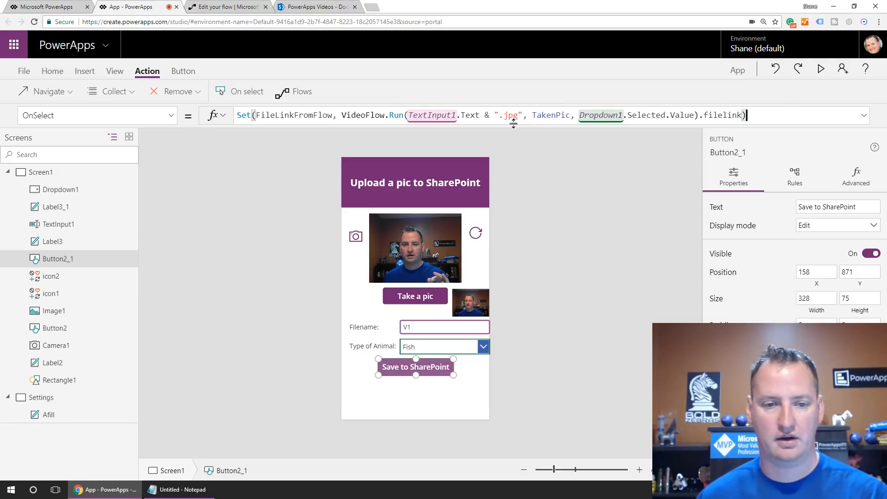
pyautogui.click(404, 388)
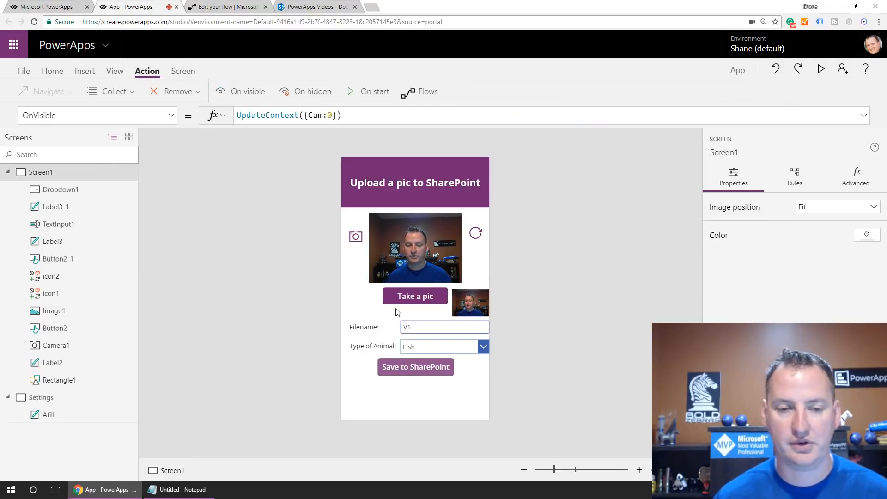
# Insert a label on Screen1 and place it below the Save to SharePoint button
pyautogui.click(86, 71)
pyautogui.click(116, 92)
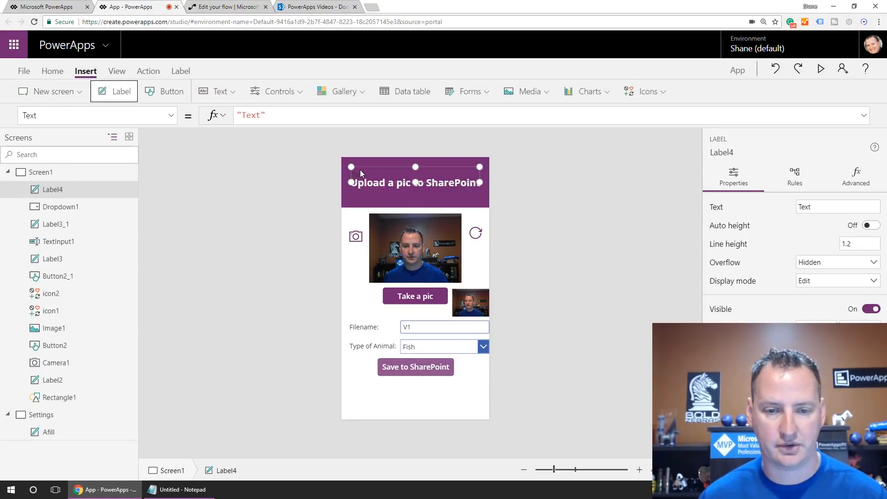
pyautogui.moveTo(365, 169); pyautogui.dragTo(378, 397)
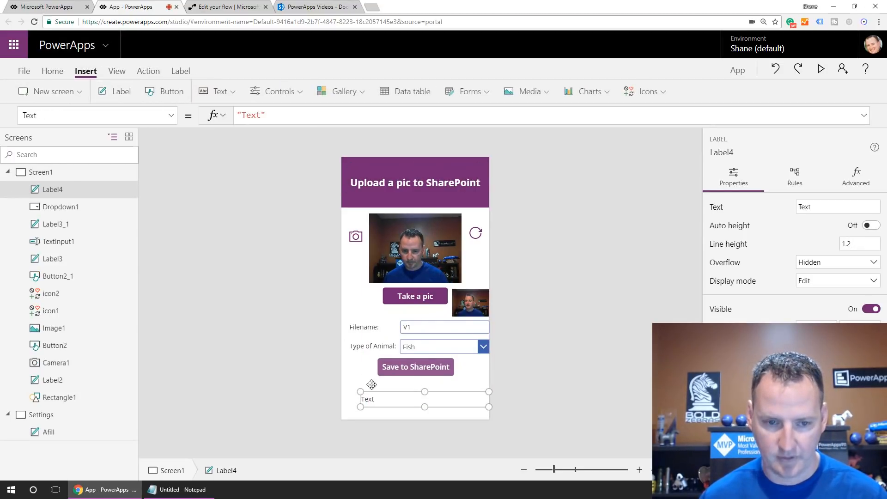
# Set the new label's Text property to the FileLinkFromFlow variable
pyautogui.click(284, 120)
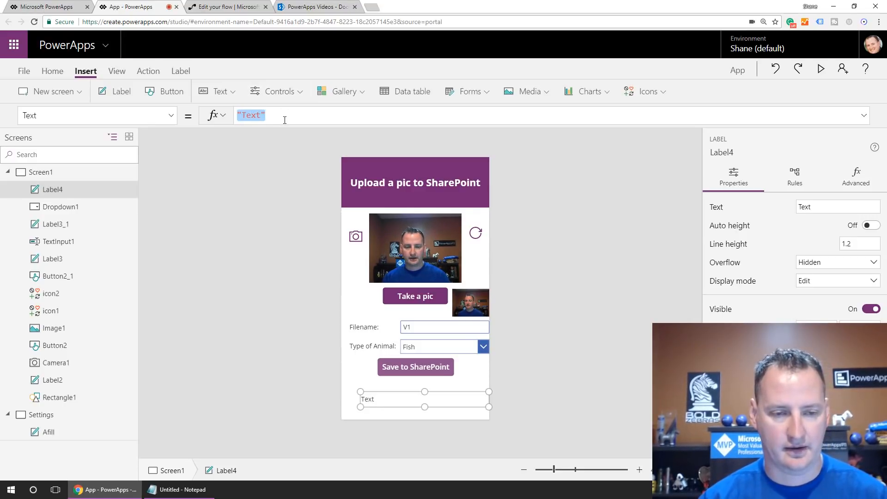
pyautogui.write('Fil')
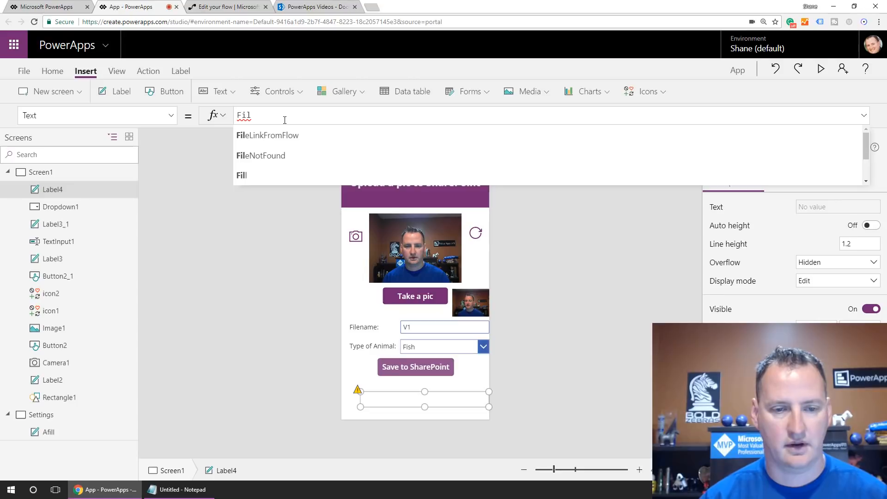
pyautogui.press('Tab')
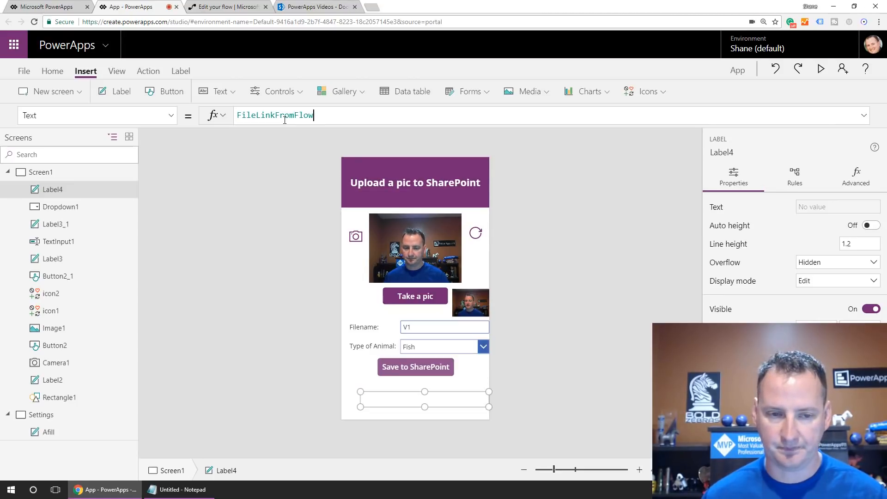
pyautogui.click(359, 368)
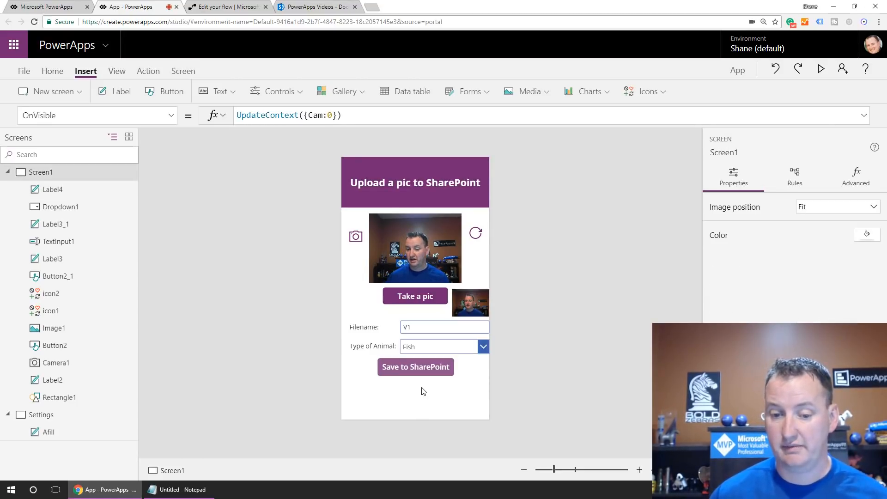
pyautogui.click(422, 402)
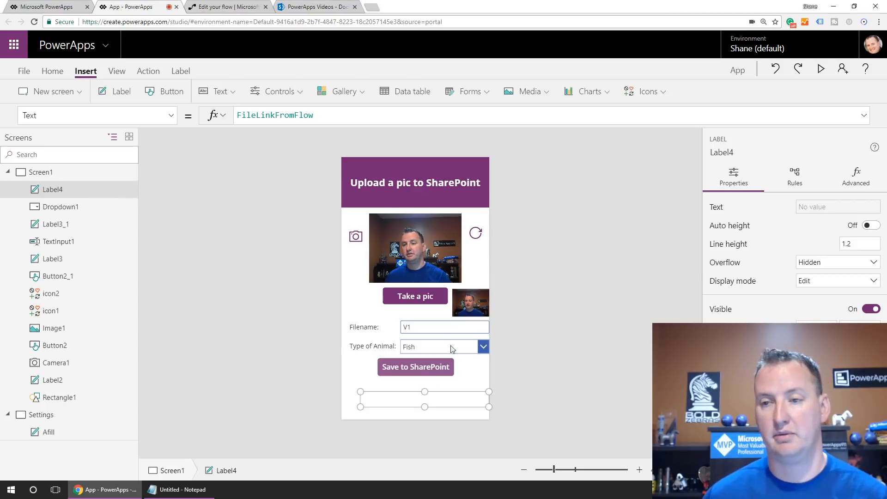
# Preview the app, take a new picture, and save it to SharePoint with filename V2 and Cat as the type of animal
pyautogui.click(821, 71)
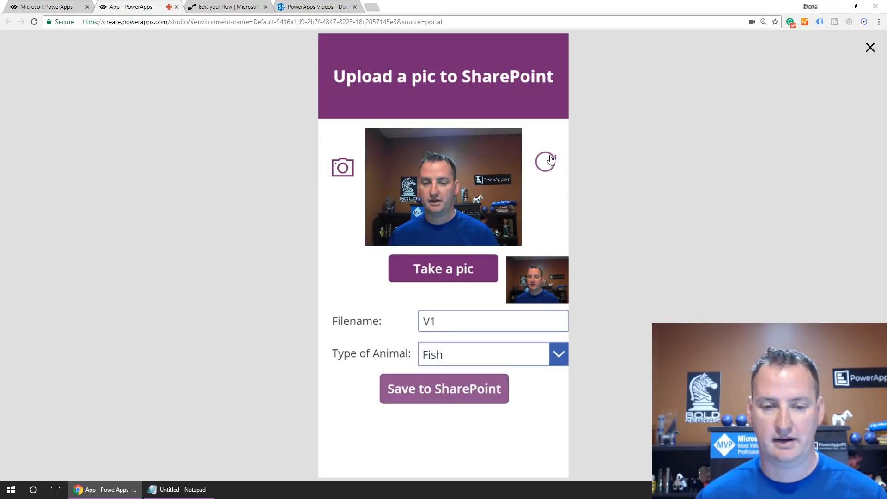
pyautogui.click(470, 258)
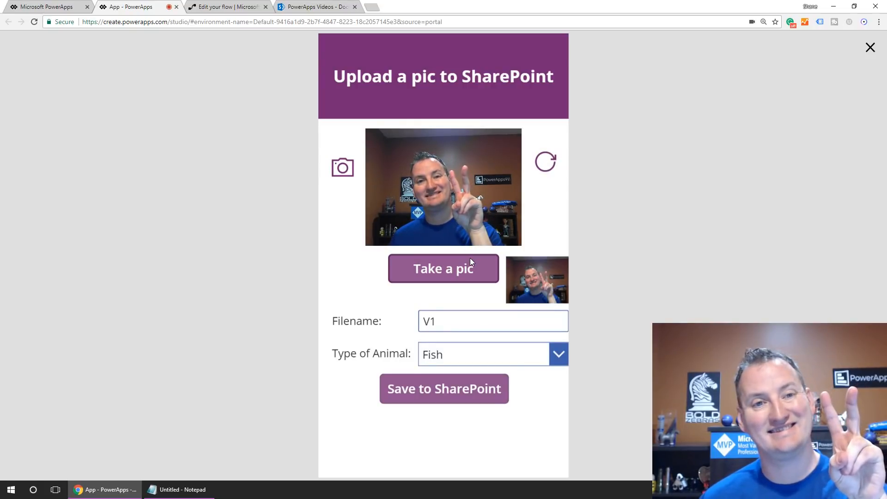
pyautogui.click(444, 324)
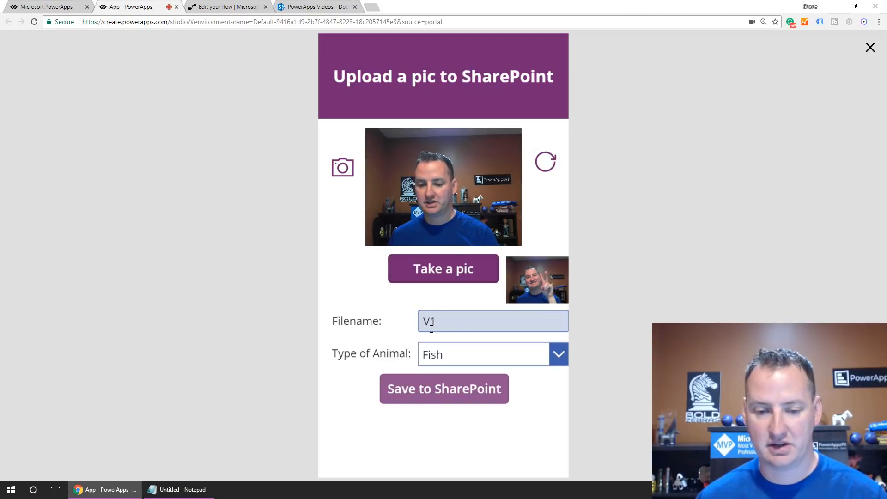
pyautogui.press('BackSpace')
pyautogui.write('2')
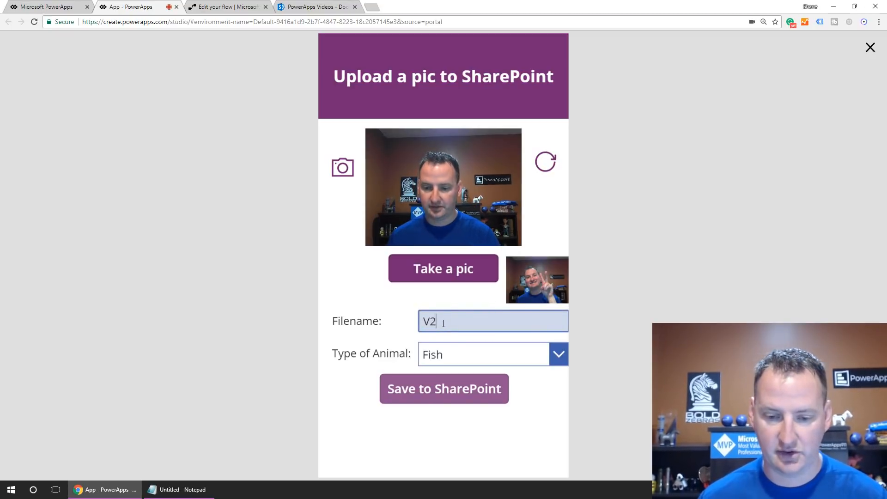
pyautogui.click(559, 356)
pyautogui.click(438, 398)
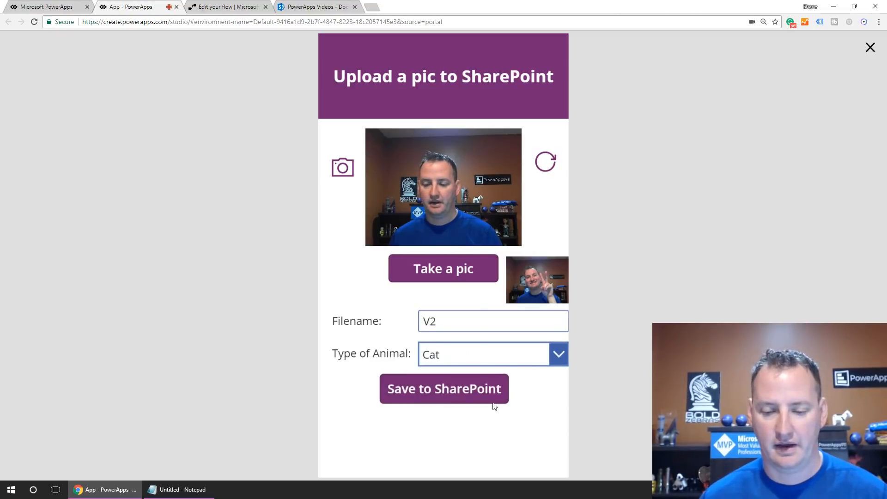
pyautogui.click(440, 403)
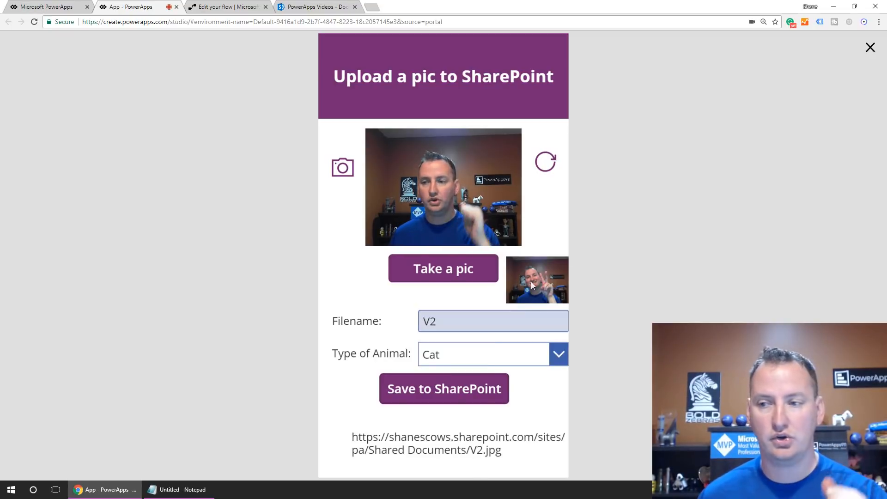
# Exit the app preview and delete the label that displays the file link
pyautogui.click(871, 47)
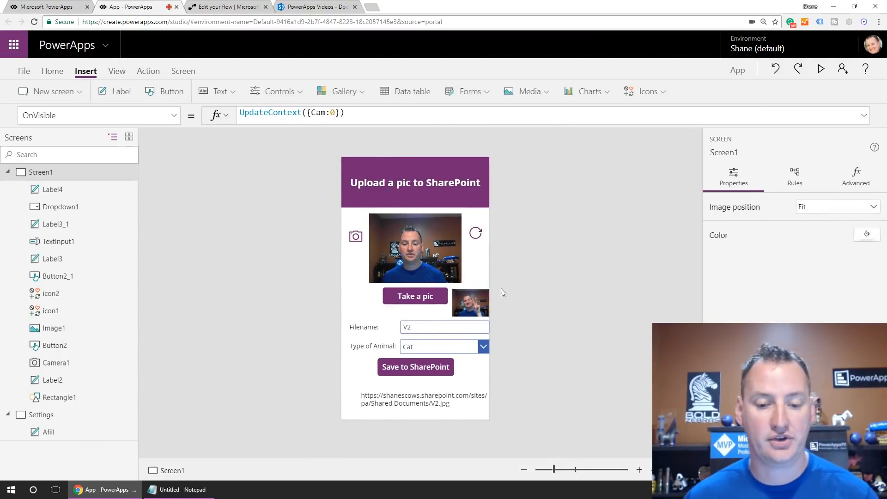
pyautogui.click(410, 398)
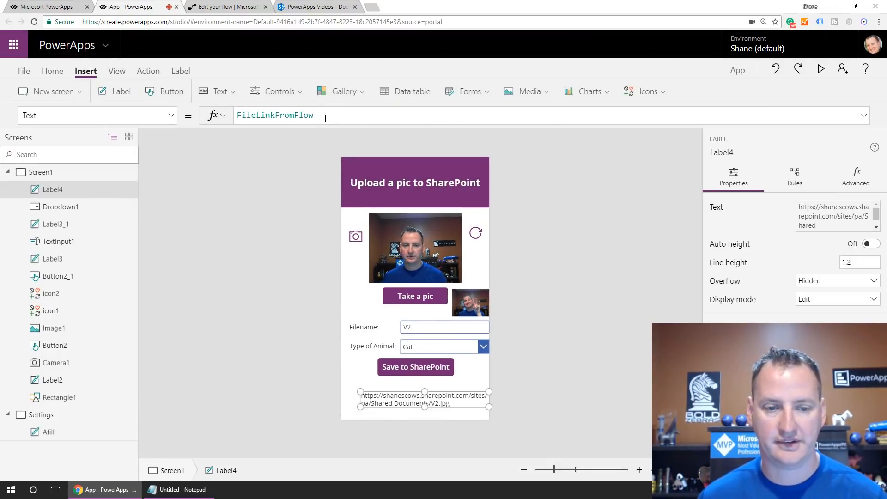
pyautogui.press('Delete')
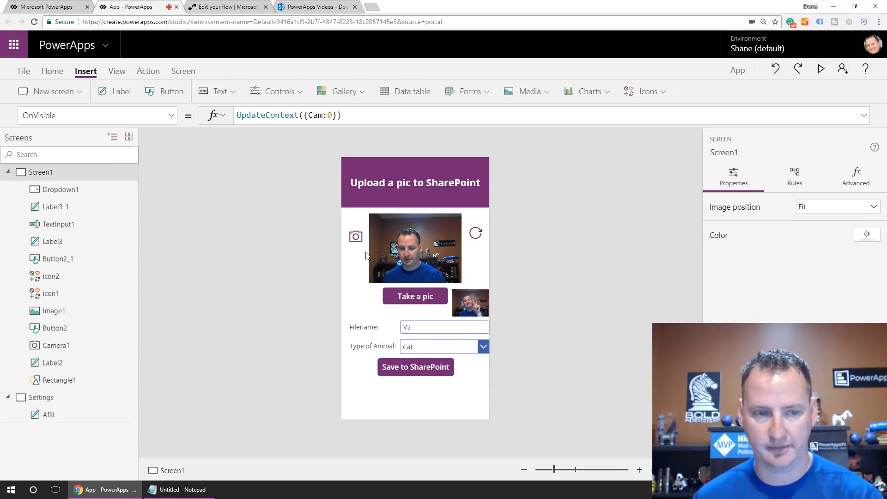
# Duplicate the Save to SharePoint button and place the copy directly below the original
pyautogui.click(412, 368)
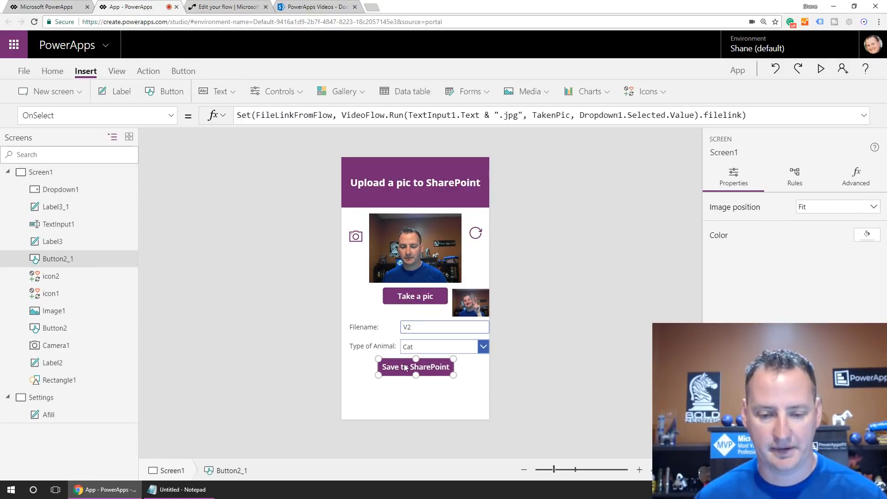
pyautogui.hotkey('ctrl', 'c')
pyautogui.click(426, 429)
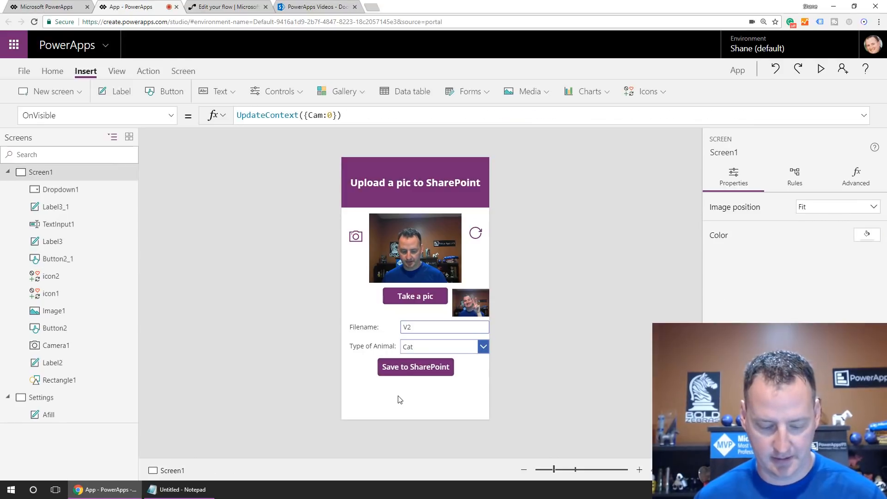
pyautogui.hotkey('ctrl', 'v')
pyautogui.moveTo(377, 166); pyautogui.dragTo(407, 401)
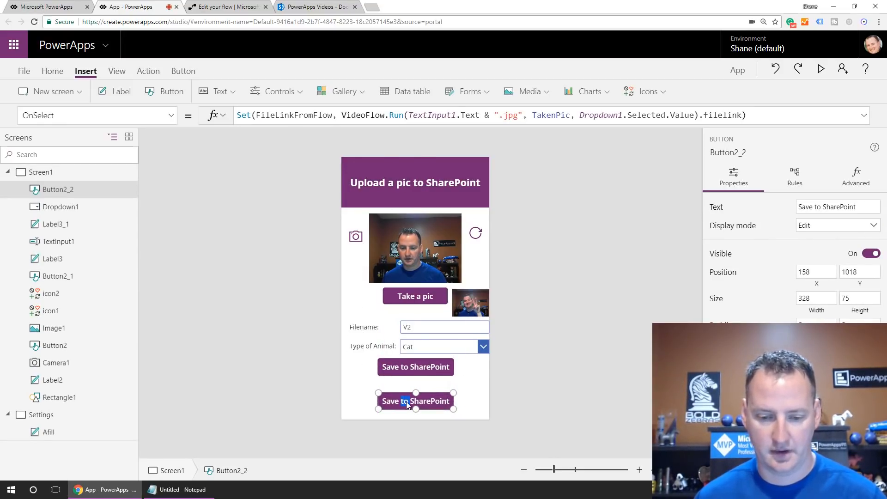
# Change the copied button's text to Open File
pyautogui.doubleClick(406, 401)
pyautogui.write('Open File')
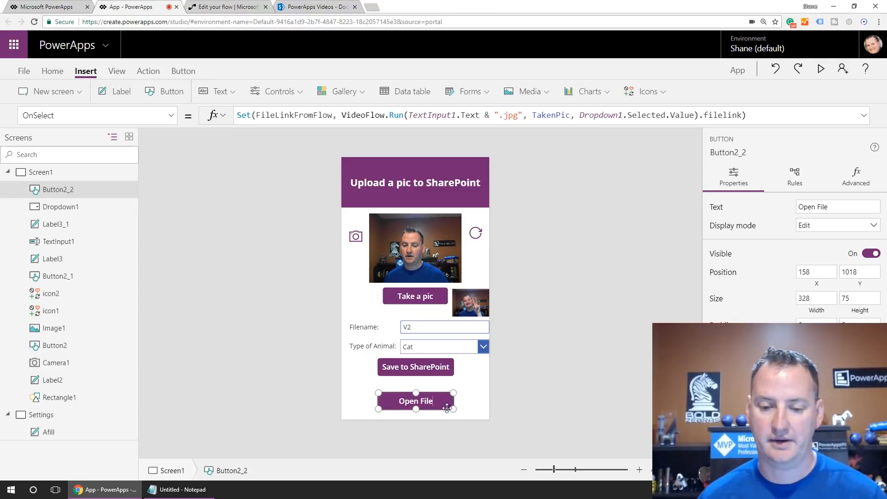
pyautogui.click(466, 394)
pyautogui.click(429, 405)
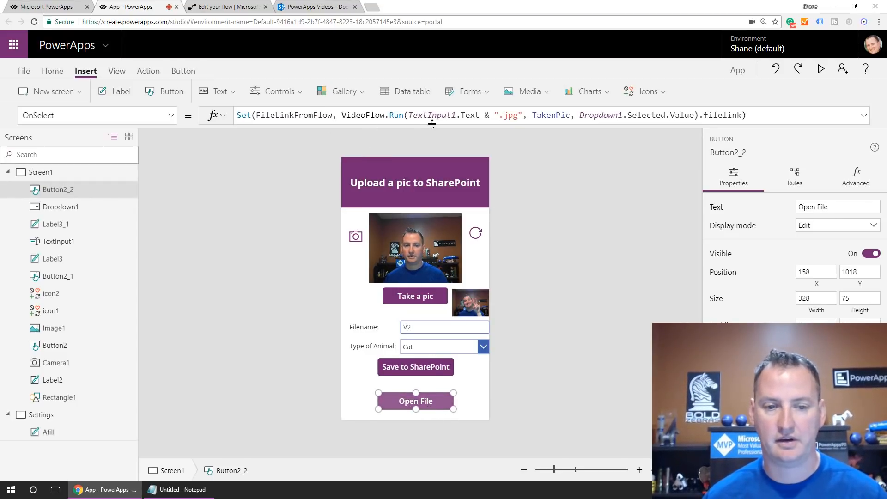
# Replace the Open File button's OnSelect formula with Launch(FileLinkFromFlow)
pyautogui.moveTo(780, 115); pyautogui.dragTo(241, 116)
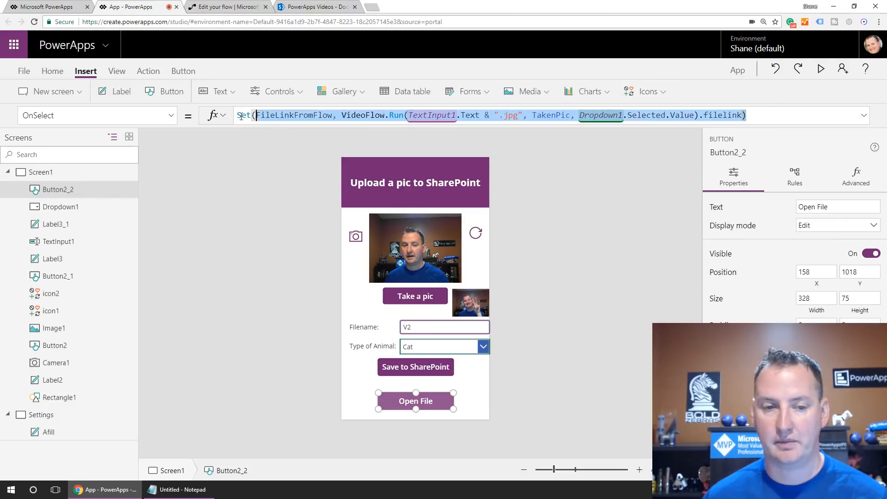
pyautogui.press('BackSpace')
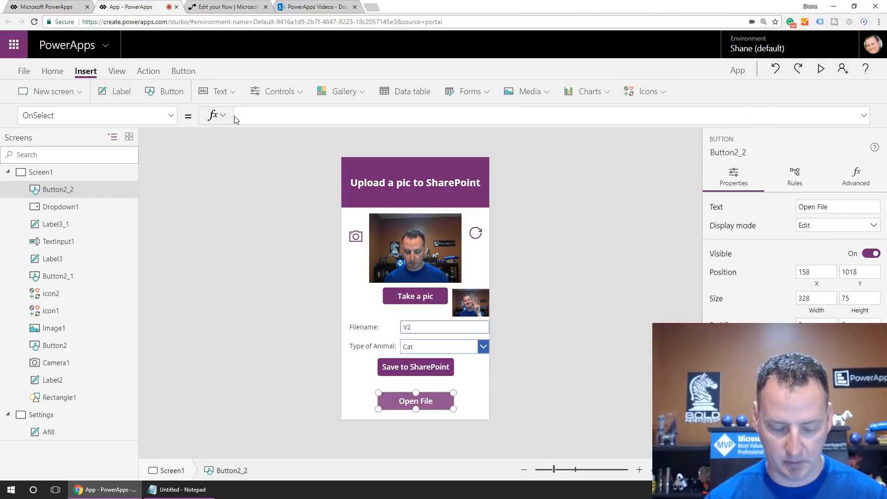
pyautogui.write('La')
pyautogui.press('Tab')
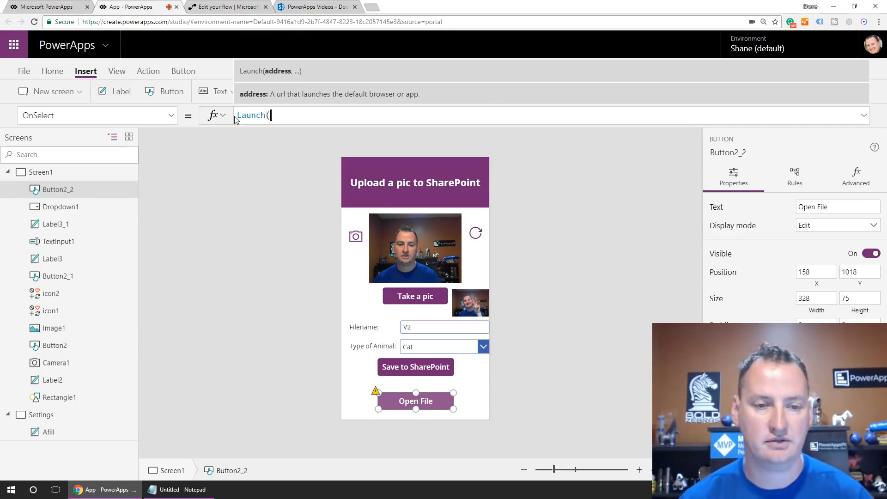
pyautogui.write('Fil')
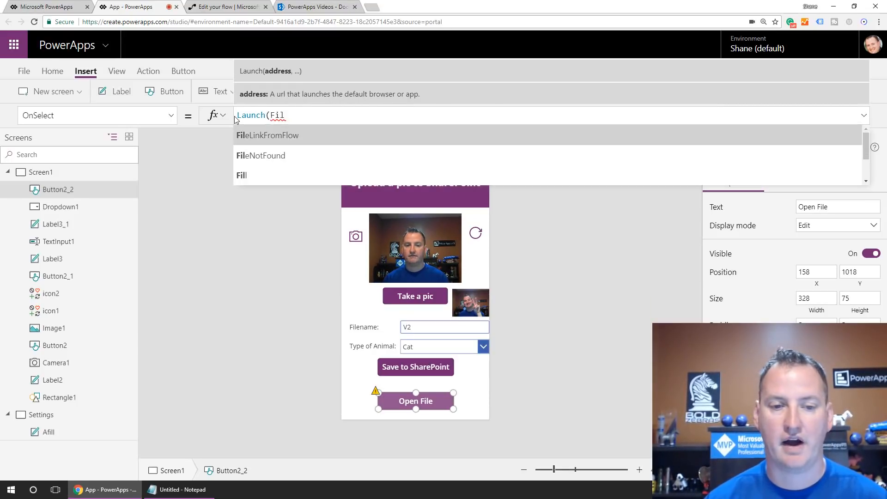
pyautogui.press('Tab')
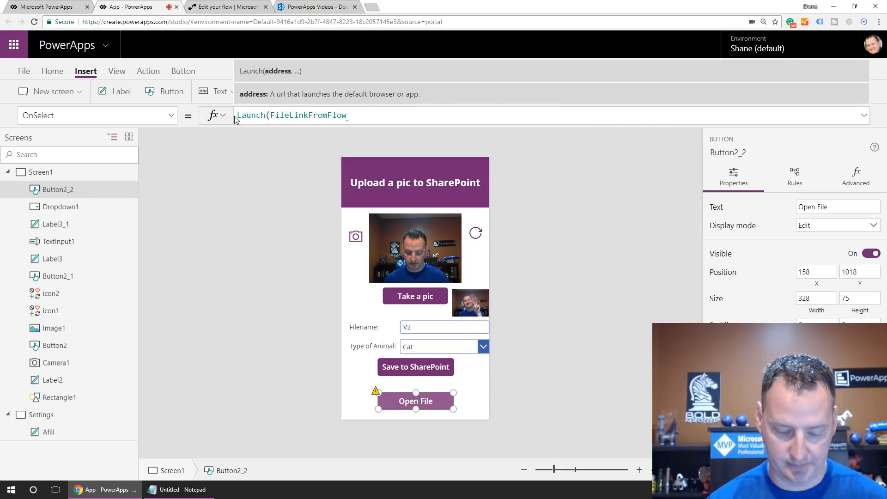
pyautogui.write(')')
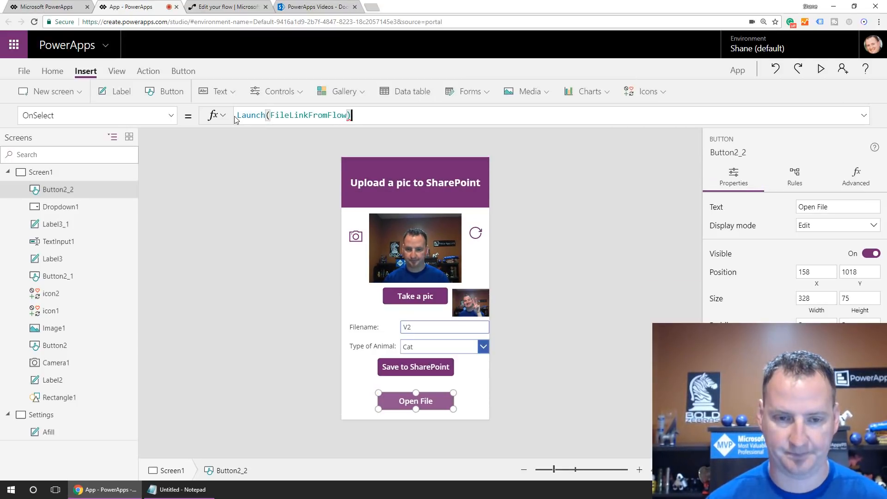
# Preview the app, take a new picture, and save it to SharePoint with filename V3
pyautogui.click(821, 69)
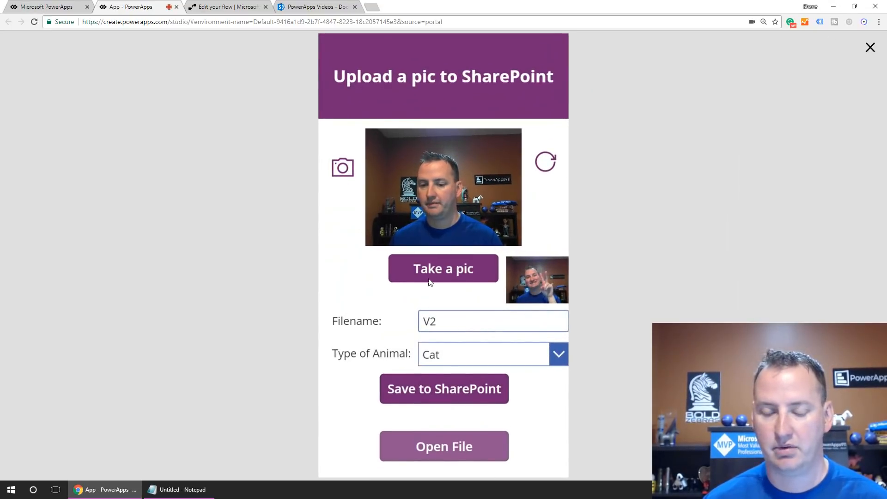
pyautogui.click(471, 261)
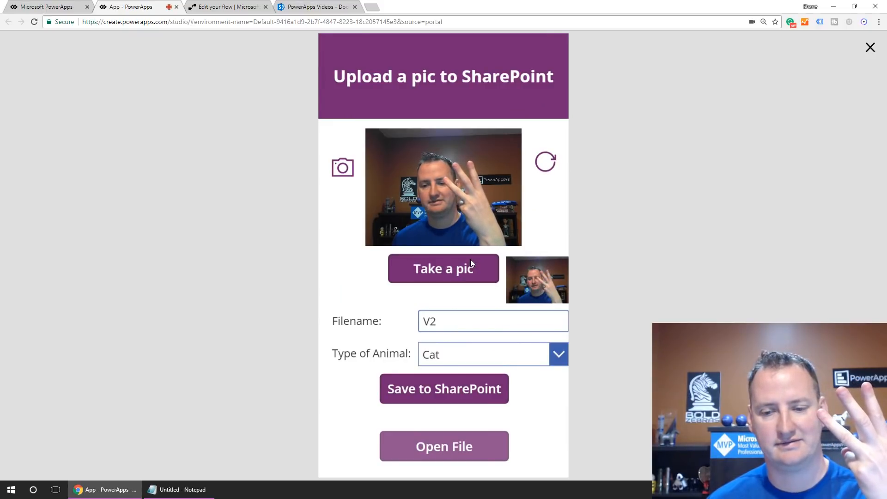
pyautogui.click(483, 322)
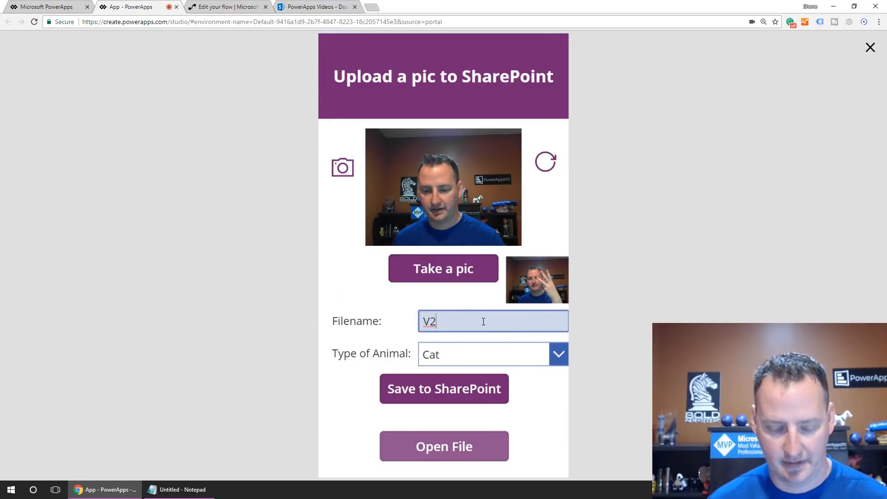
pyautogui.press('BackSpace')
pyautogui.write('3')
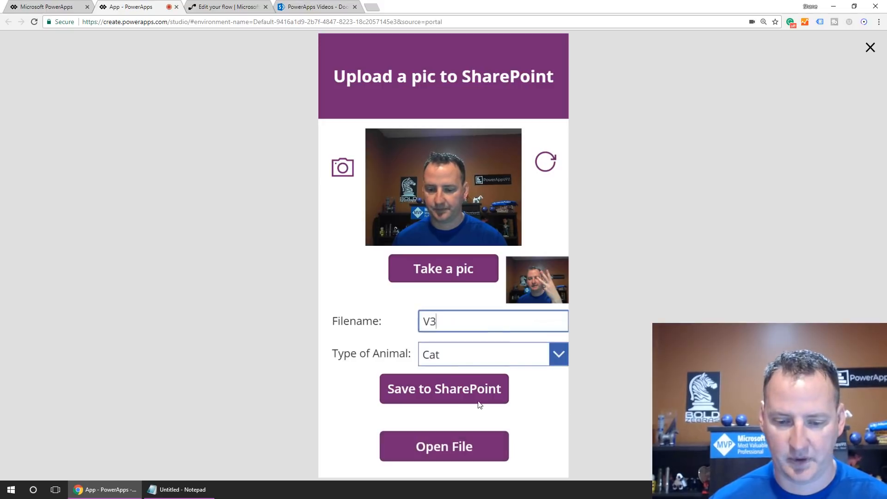
pyautogui.click(465, 401)
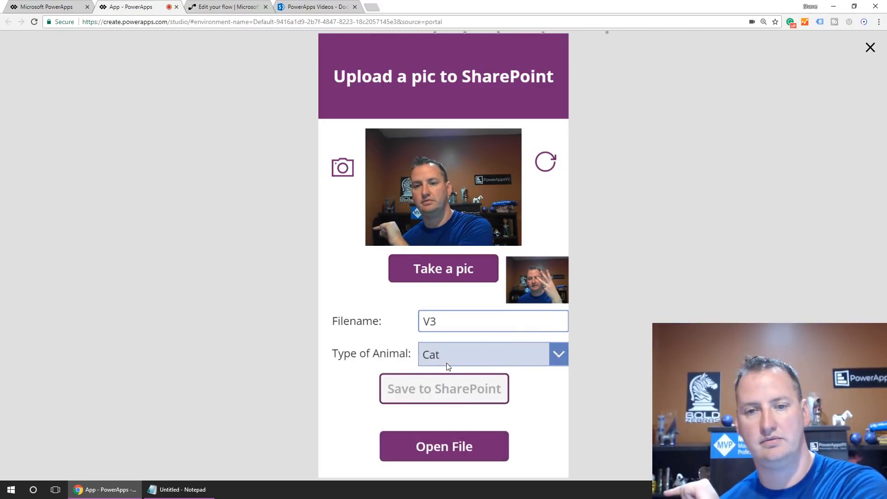
# Open the uploaded picture from the app to check the link, and return to the PowerApps editor
pyautogui.click(482, 448)
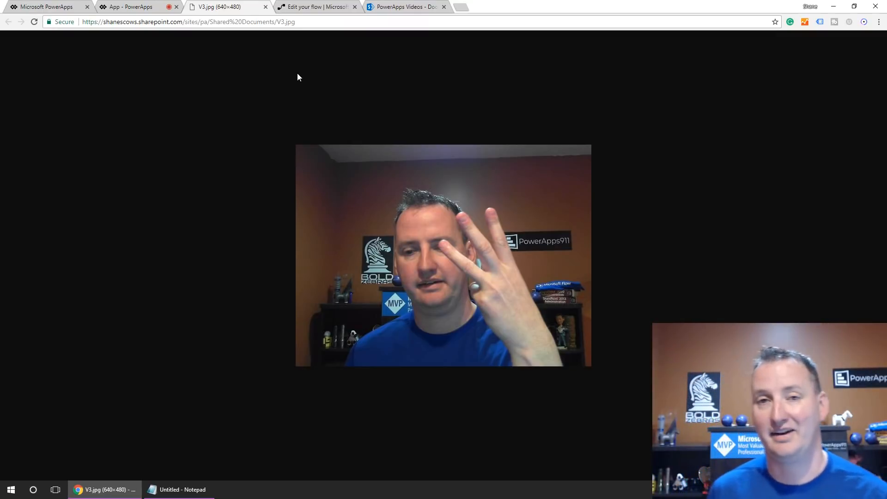
pyautogui.click(148, 8)
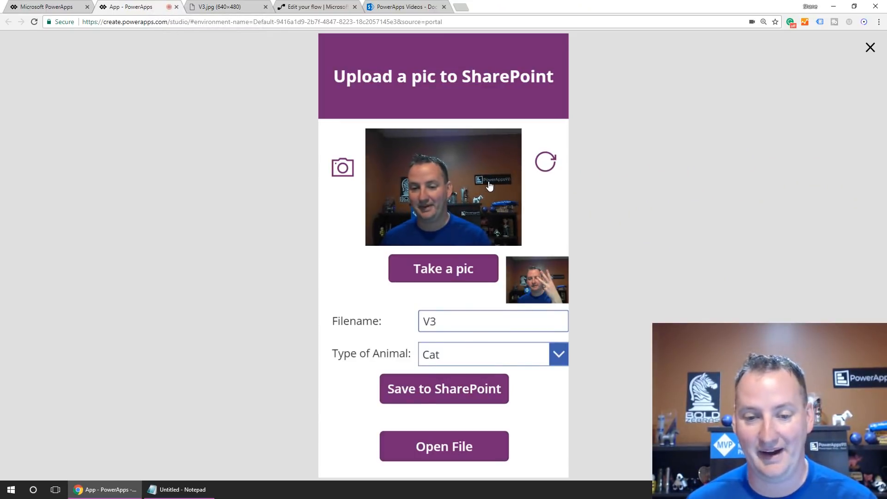
pyautogui.click(870, 48)
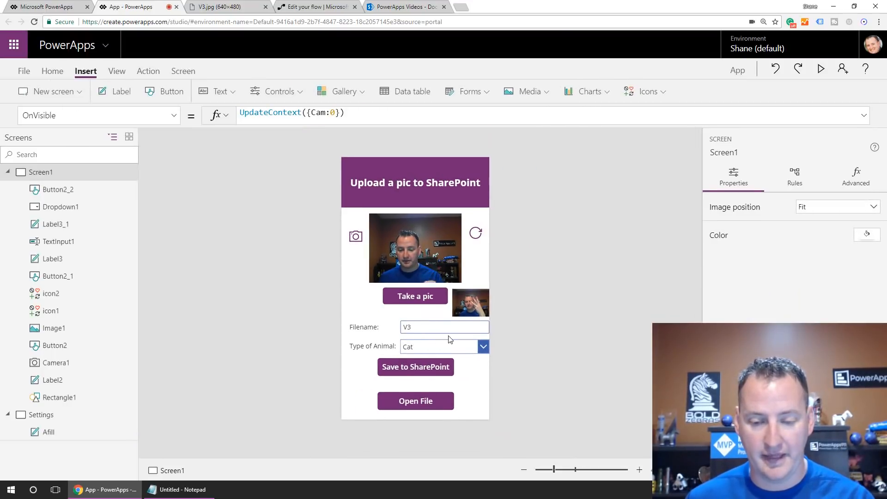
pyautogui.click(485, 350)
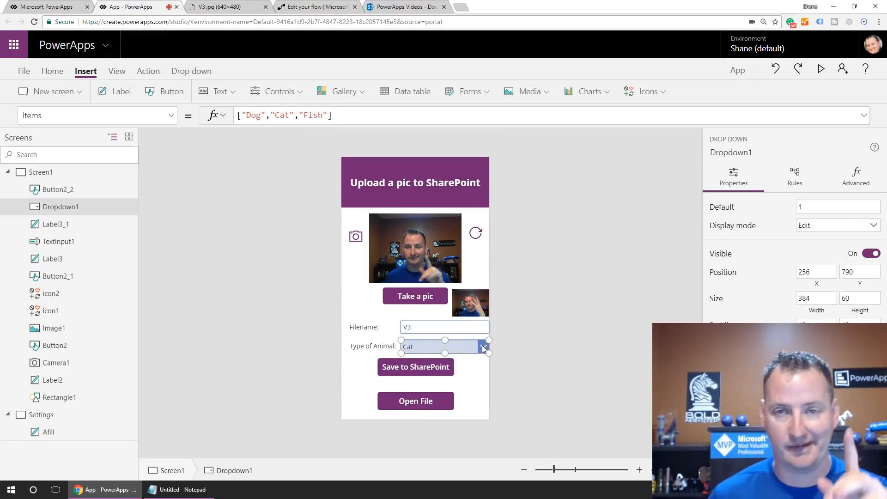
pyautogui.click(460, 368)
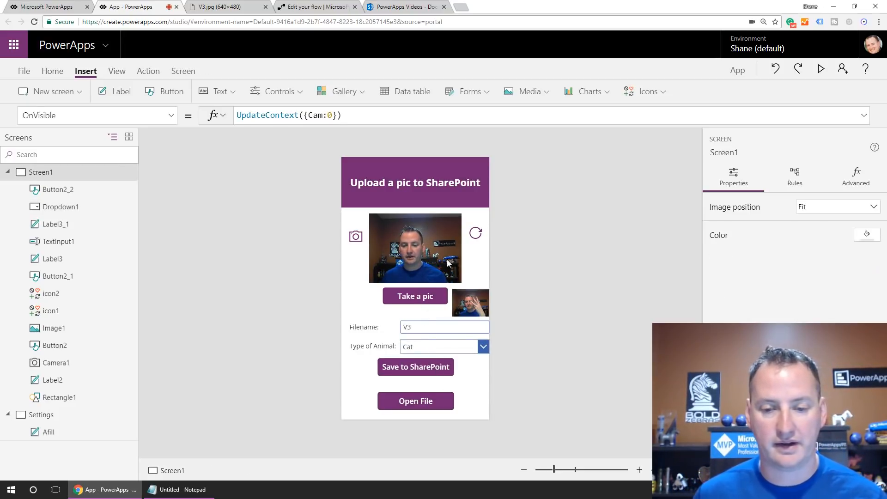
# Append ;Set(TakenPic, Blank()) to the OnSelect formula of the refresh icon beside the camera
pyautogui.click(476, 233)
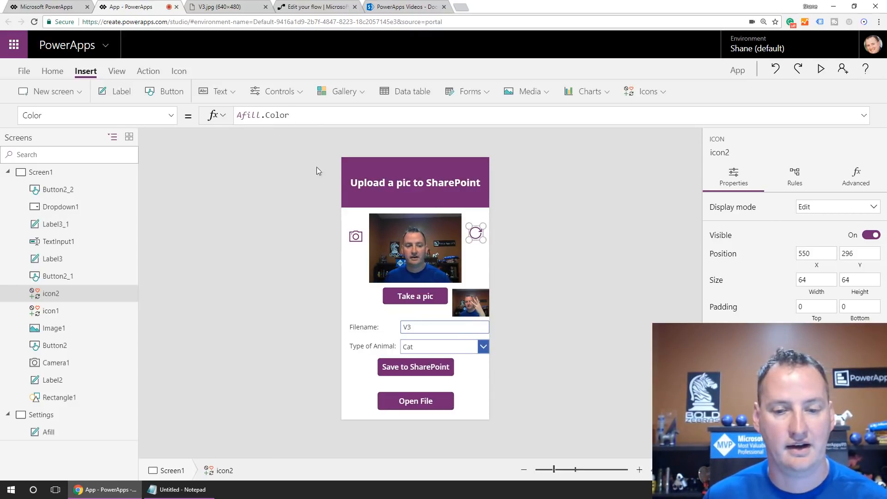
pyautogui.click(169, 115)
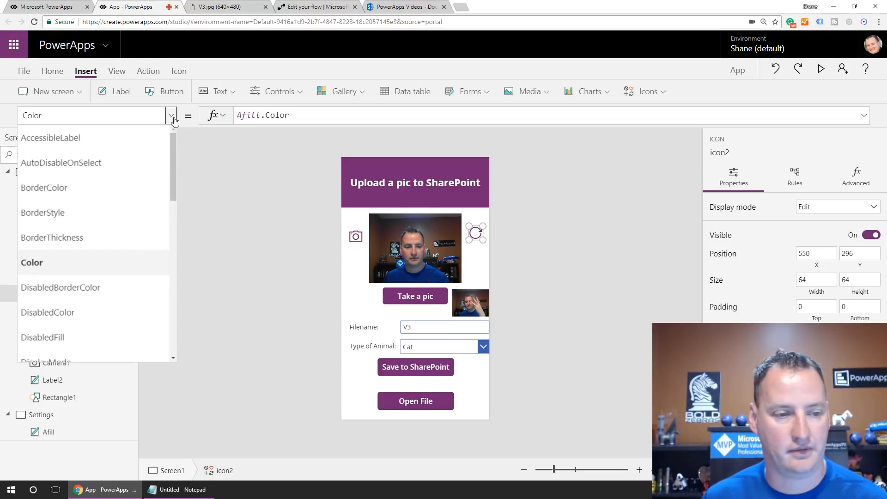
pyautogui.scroll(-2, 74, 266)
pyautogui.scroll(-4, 73, 262)
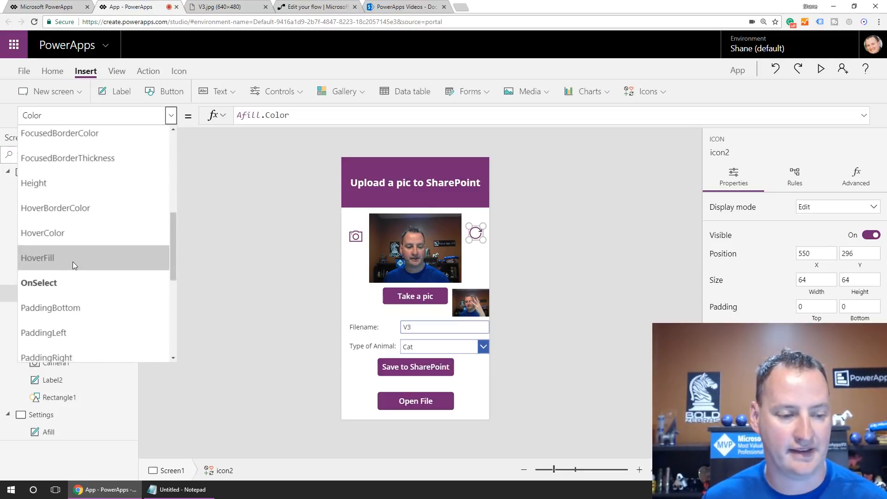
pyautogui.click(67, 240)
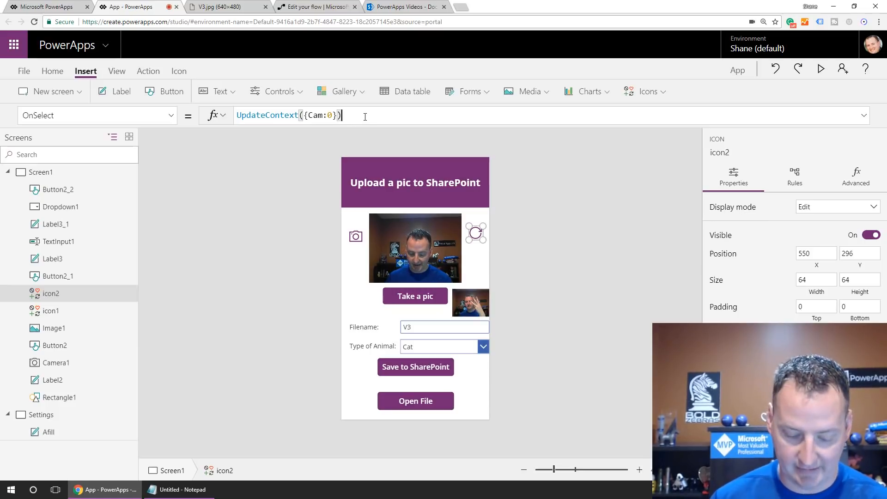
pyautogui.write(';Set(')
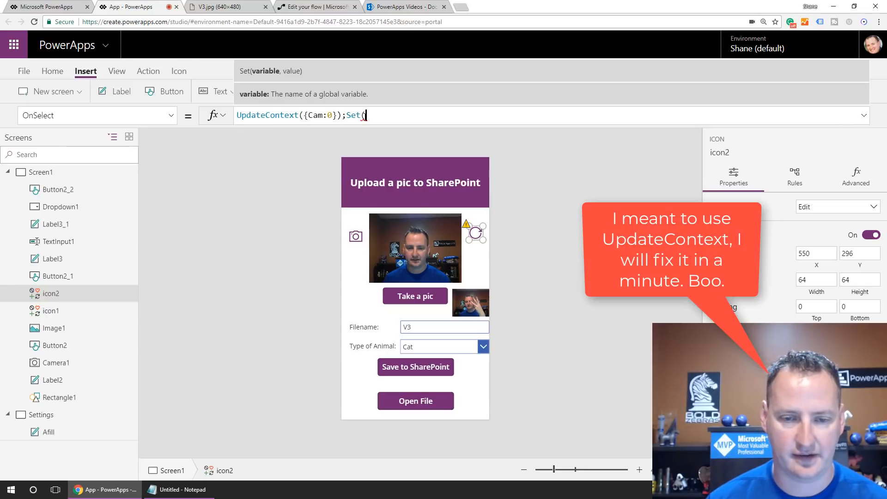
pyautogui.write('T')
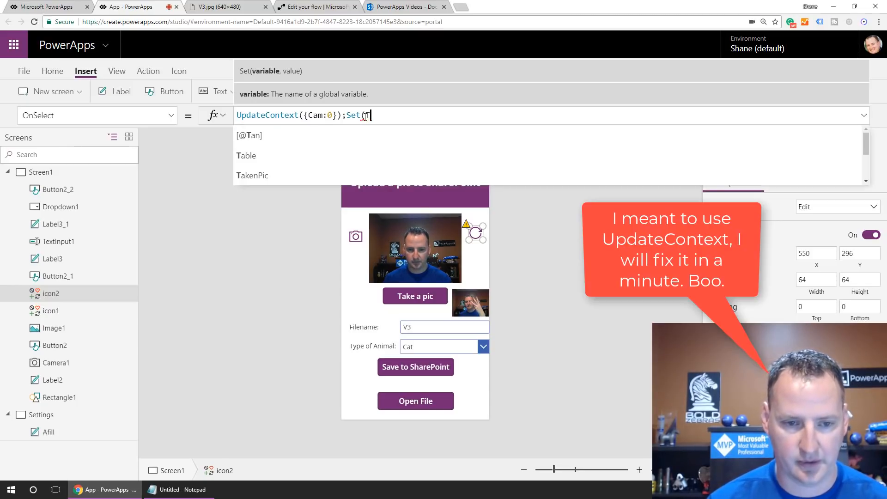
pyautogui.write('a')
pyautogui.press('Down')
pyautogui.press('Down')
pyautogui.press('Down')
pyautogui.press('Return')
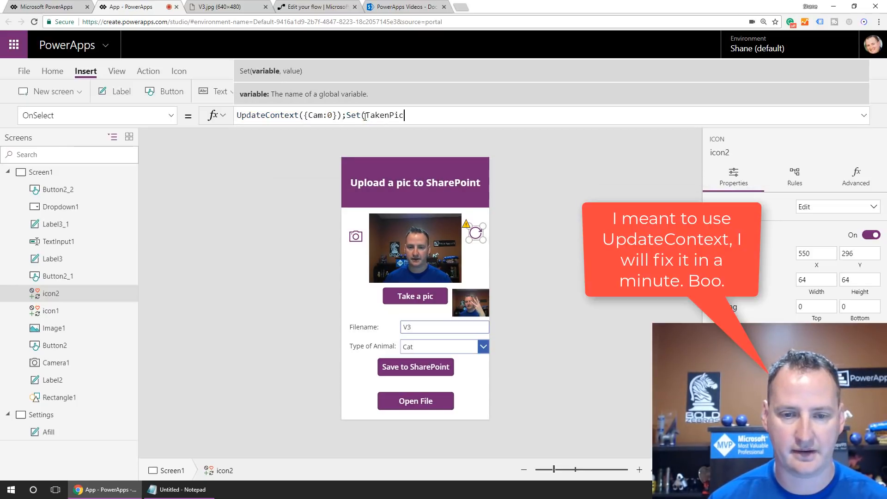
pyautogui.write(', ')
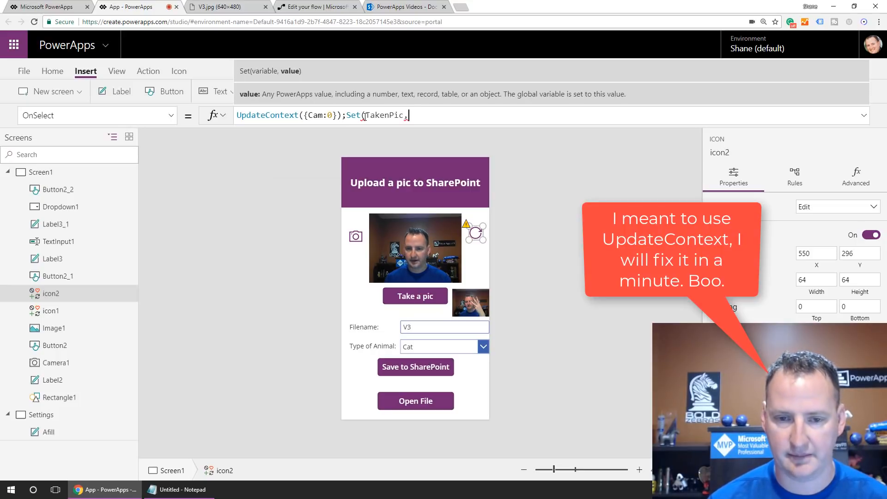
pyautogui.write('Bla')
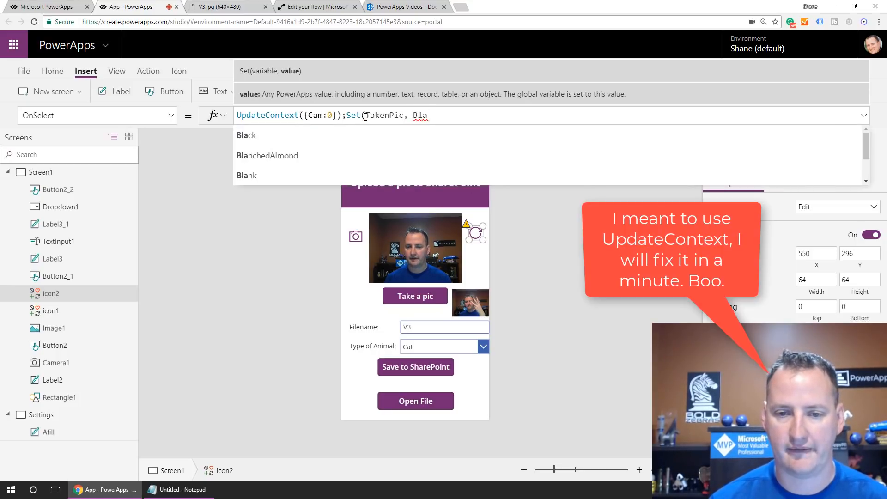
pyautogui.write('nk())')
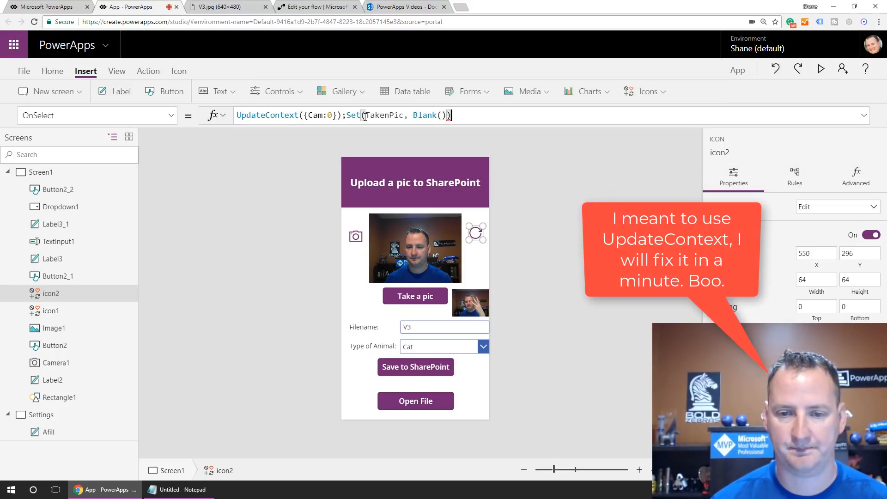
# Append ;Set(FileLinkFromFlow,Blank()) to the OnSelect formula of the refresh icon
pyautogui.write(';Set')
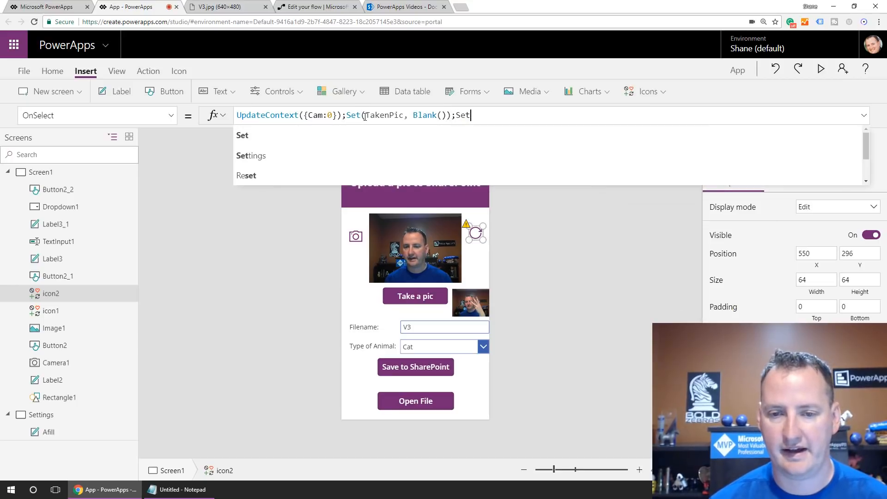
pyautogui.write('(File')
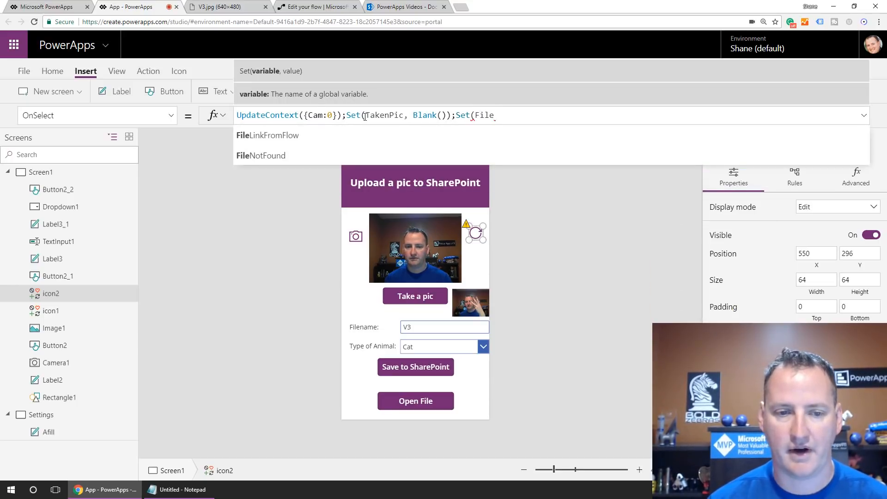
pyautogui.press('Tab')
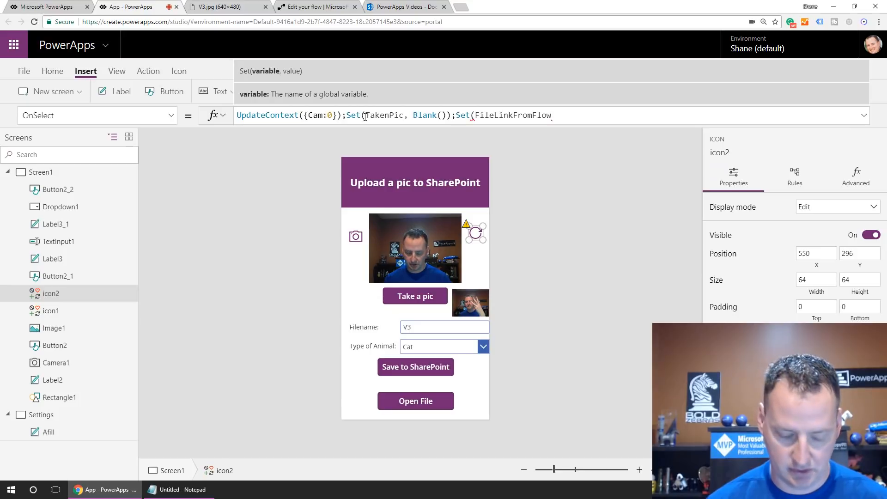
pyautogui.write(',Blan')
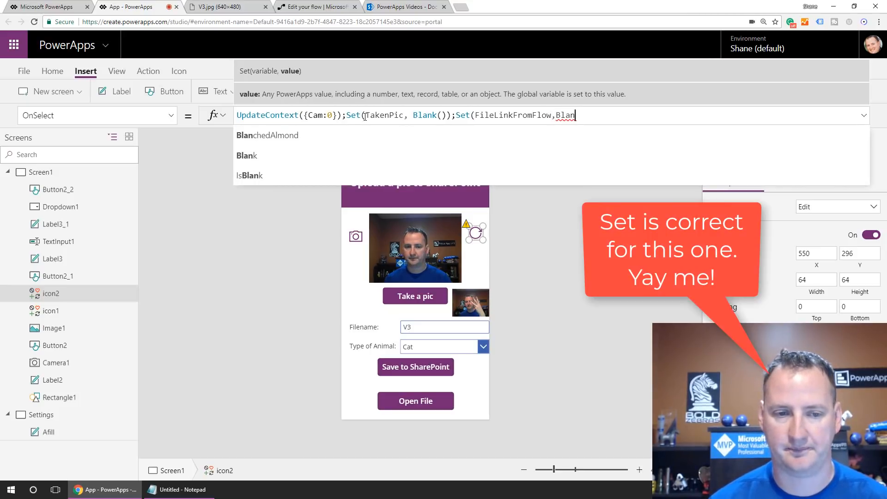
pyautogui.press('Down')
pyautogui.press('Tab')
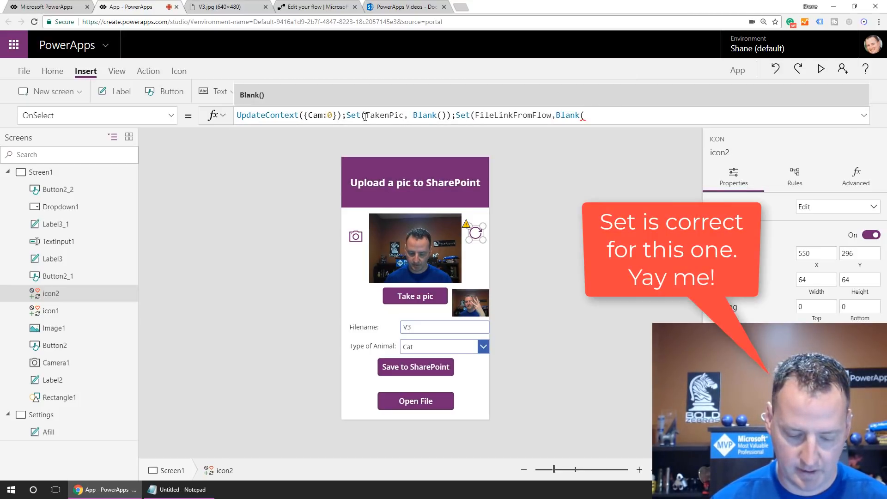
pyautogui.write(')')
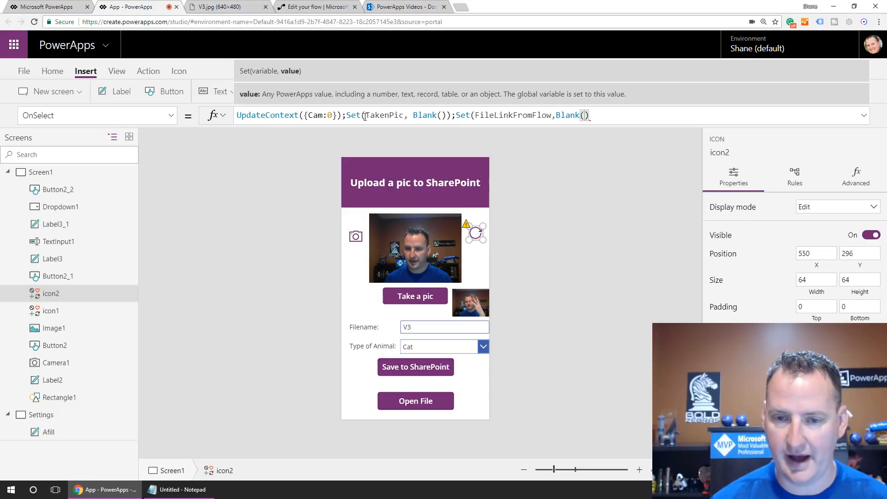
pyautogui.write(')')
pyautogui.click(607, 137)
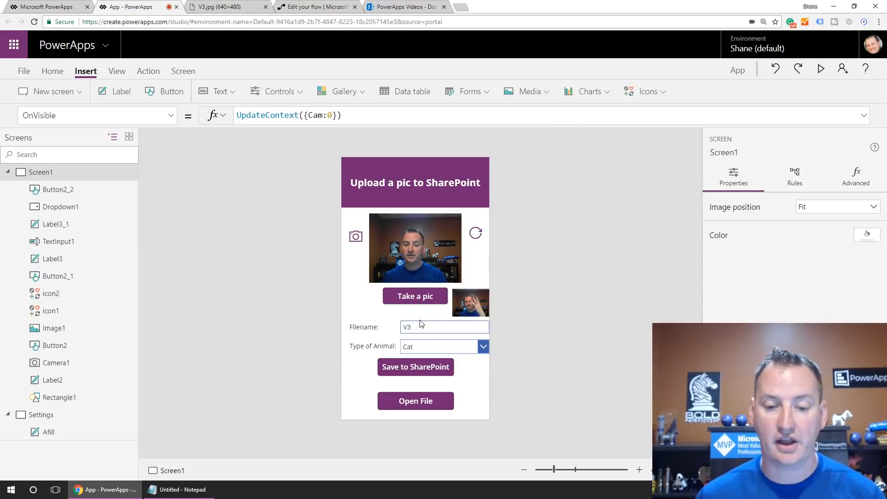
# Group the filename label and text input, the animal type label and dropdown, and the Save to SharePoint button
pyautogui.click(415, 333)
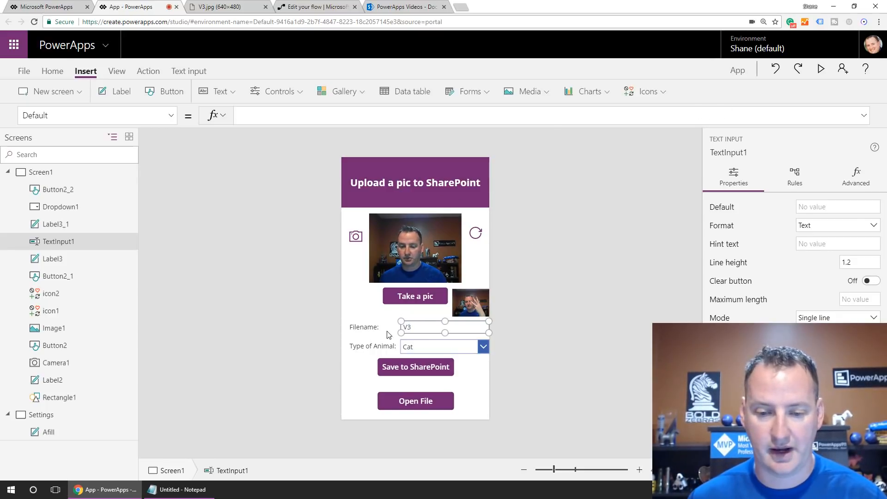
pyautogui.keyDown('shift'); pyautogui.click(371, 329); pyautogui.keyUp('shift')
pyautogui.keyDown('shift'); pyautogui.click(376, 346); pyautogui.keyUp('shift')
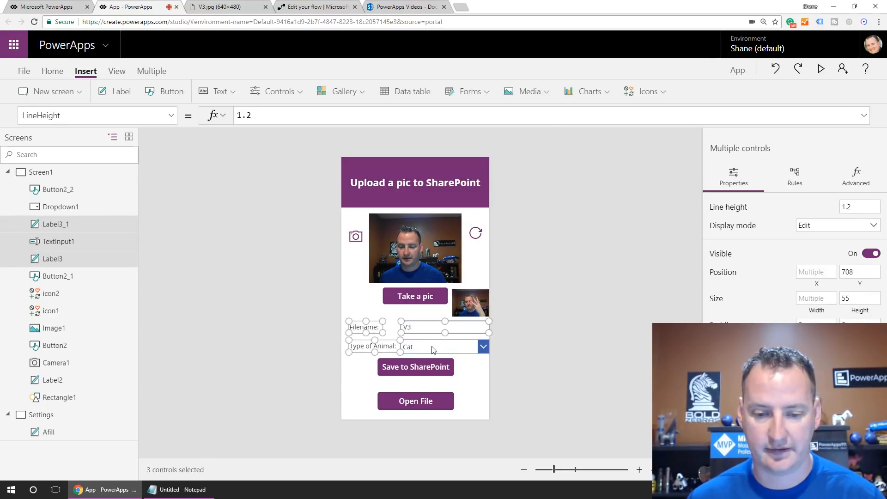
pyautogui.keyDown('shift'); pyautogui.click(416, 348); pyautogui.keyUp('shift')
pyautogui.keyDown('shift'); pyautogui.click(427, 374); pyautogui.keyUp('shift')
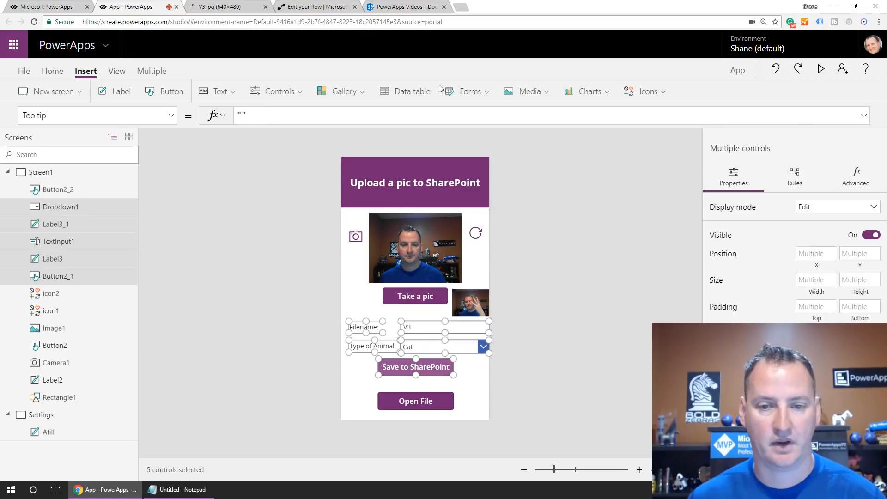
pyautogui.click(651, 91)
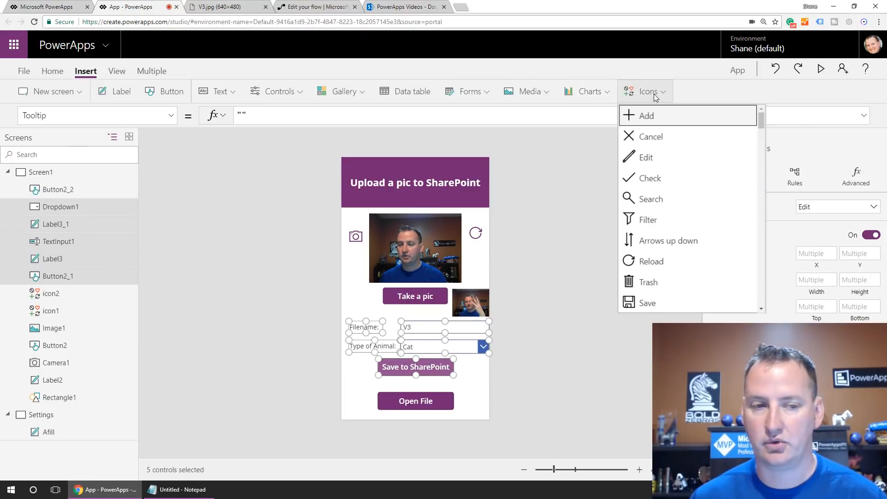
pyautogui.click(51, 71)
pyautogui.click(712, 91)
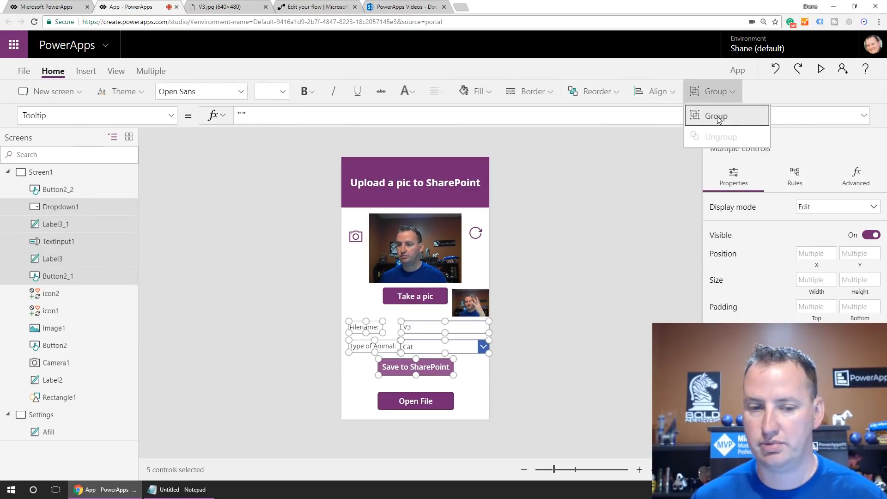
pyautogui.click(717, 117)
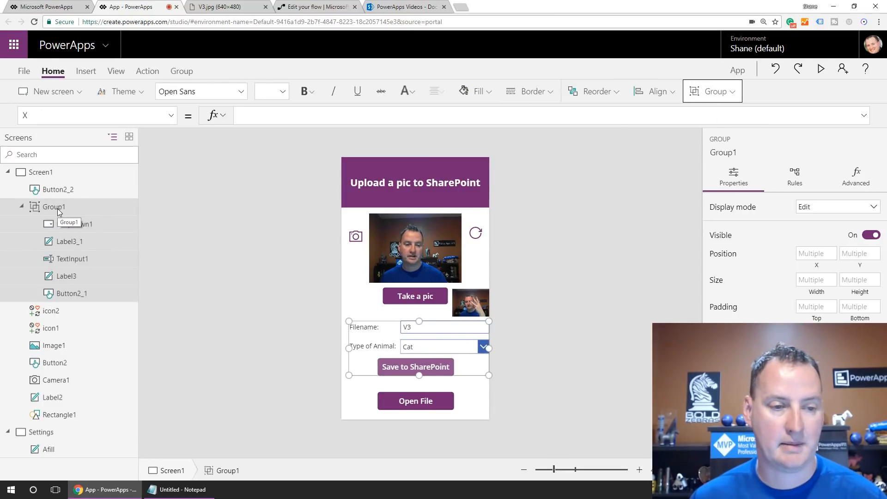
# Set the Visible property of the filename, animal type and save button group to If(IsBlank(TakenPic), false, true)
pyautogui.click(171, 116)
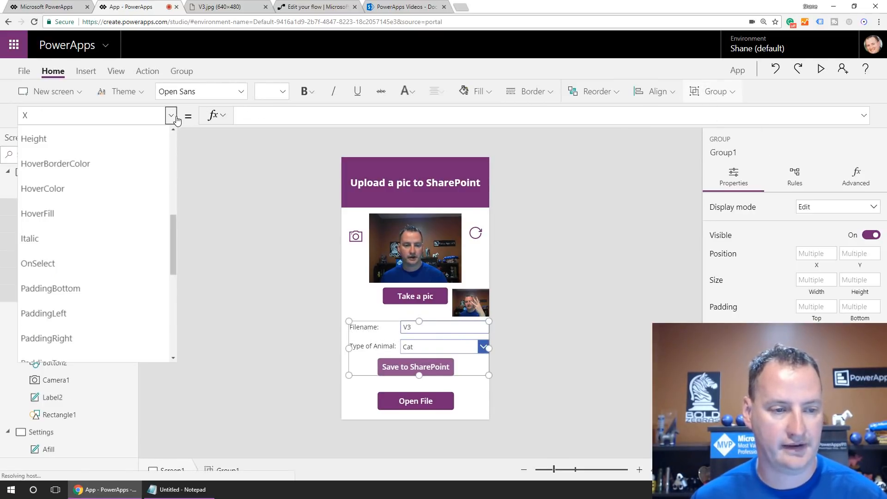
pyautogui.scroll(-6, 121, 281)
pyautogui.click(101, 266)
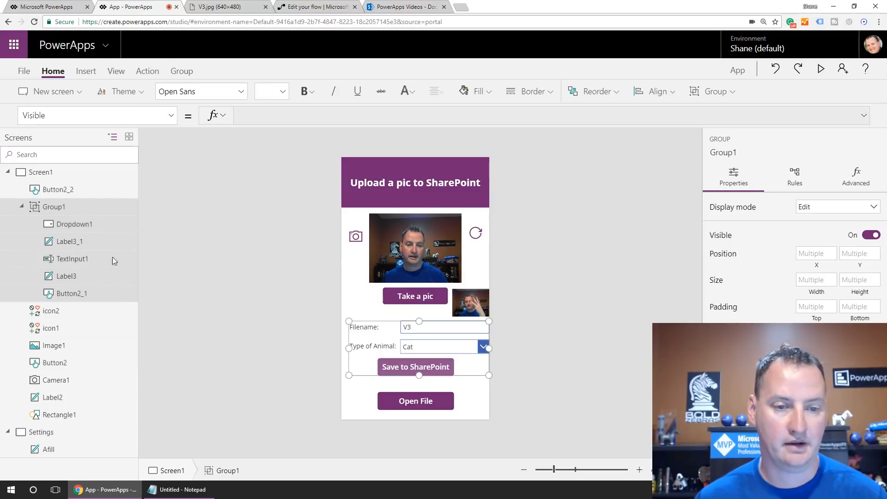
pyautogui.click(265, 114)
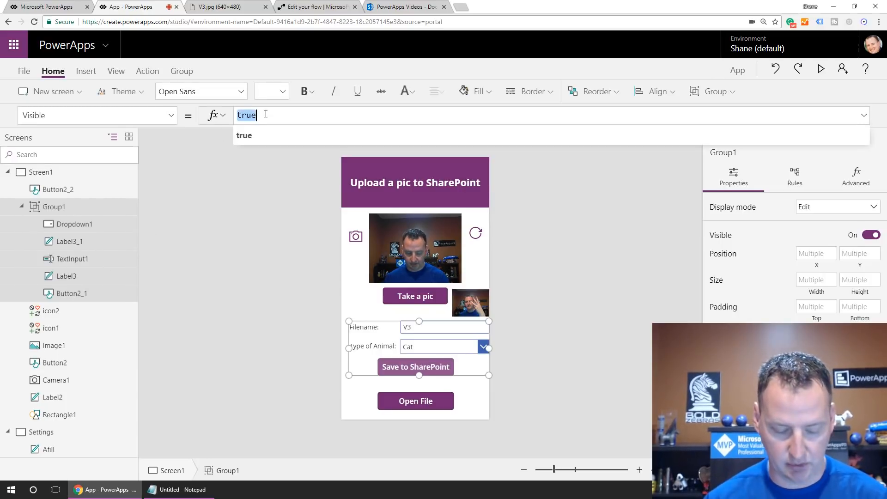
pyautogui.write('If(')
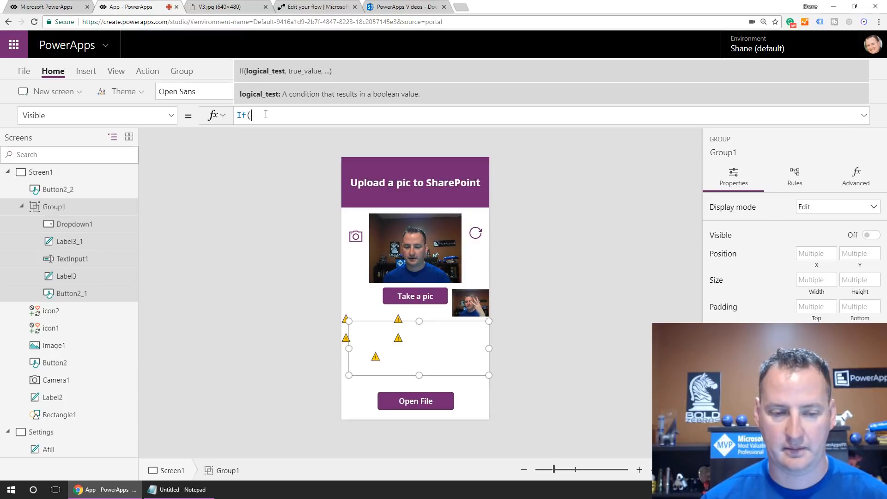
pyautogui.write('TakenPic')
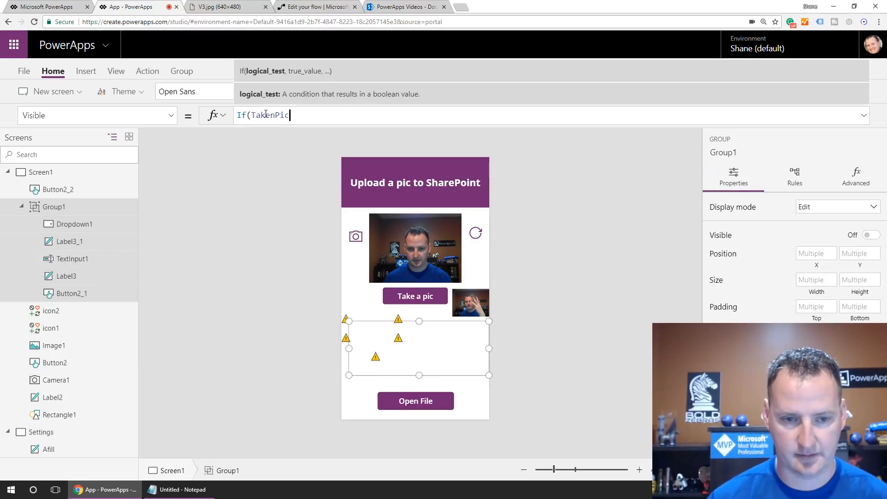
pyautogui.press('Left')
pyautogui.press('Left')
pyautogui.press('Left')
pyautogui.press('Left')
pyautogui.press('Left')
pyautogui.press('Left')
pyautogui.press('Left')
pyautogui.press('Left')
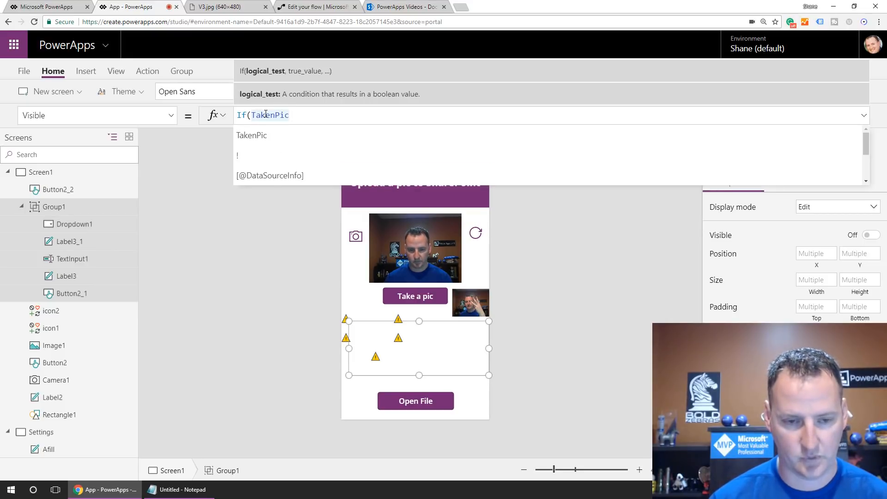
pyautogui.write('IsBlank(')
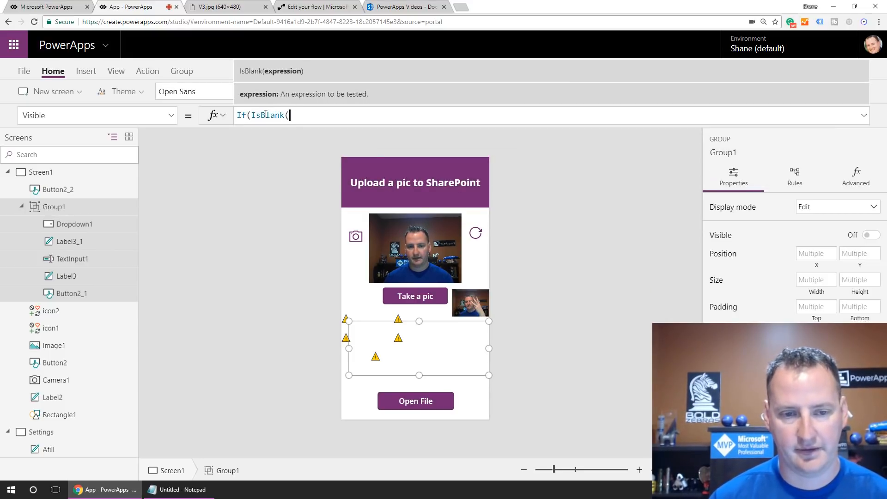
pyautogui.write('TakenPic')
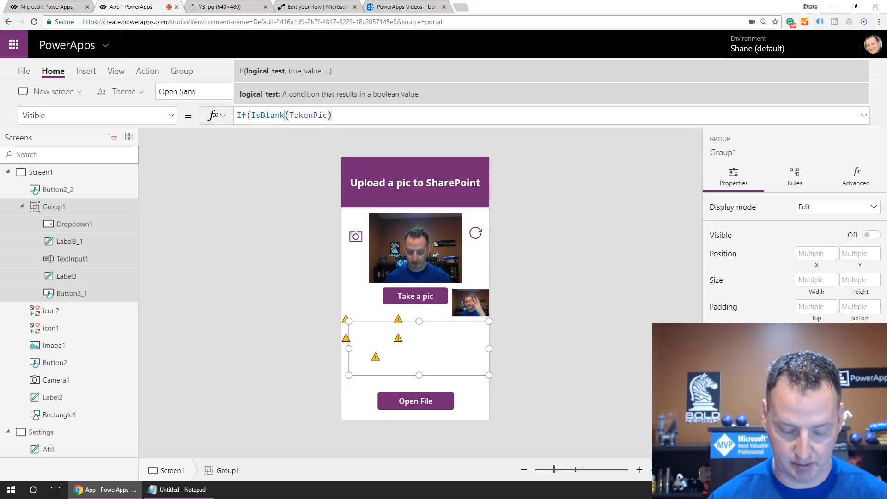
pyautogui.write('), f')
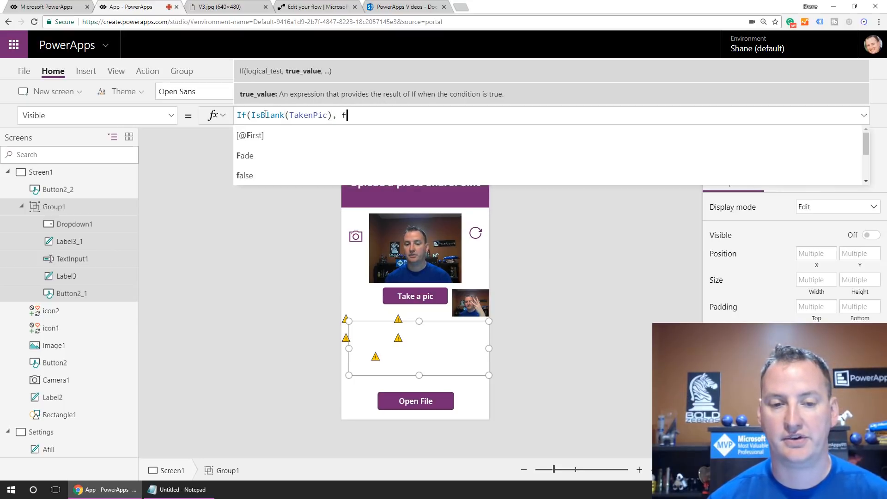
pyautogui.write('alse, true')
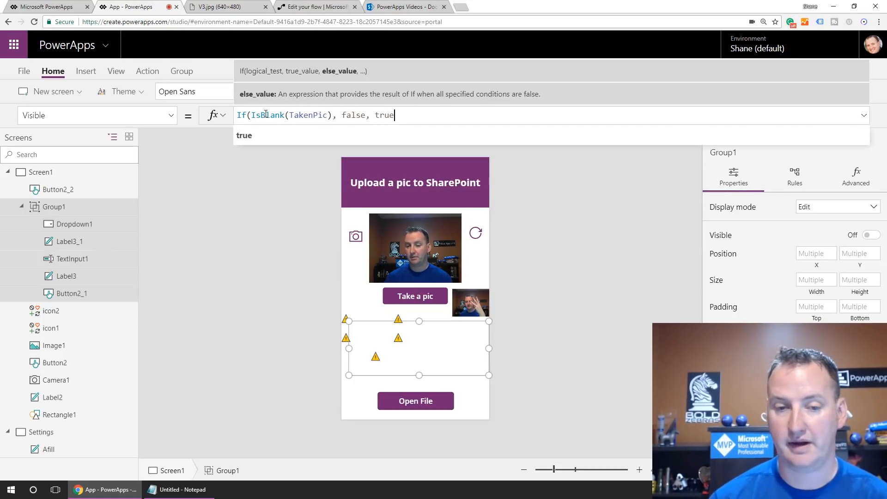
pyautogui.write(')')
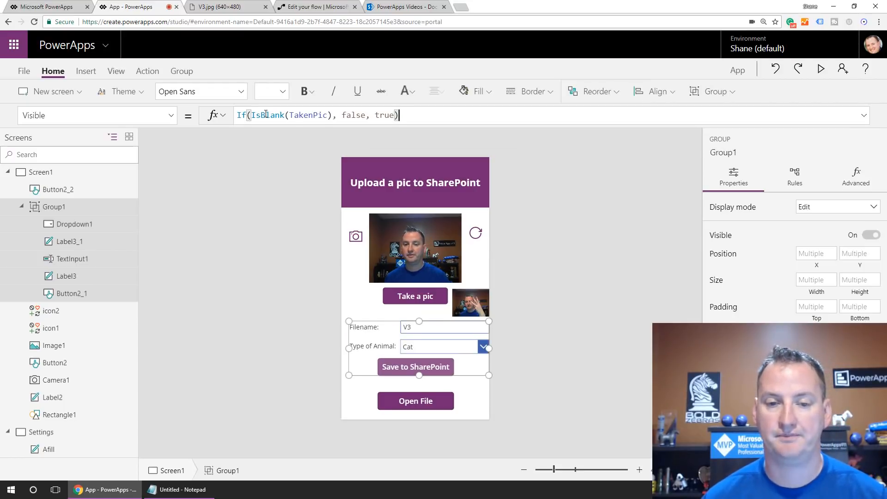
# Set the Visible property of the Open File button to If(IsBlank(FileLinkFromFlow),false,true)
pyautogui.click(420, 400)
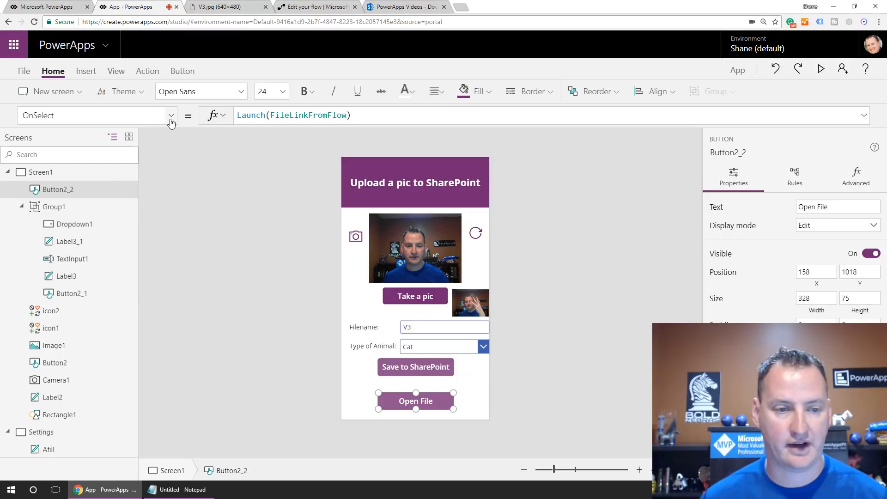
pyautogui.click(170, 120)
pyautogui.scroll(-5, 92, 286)
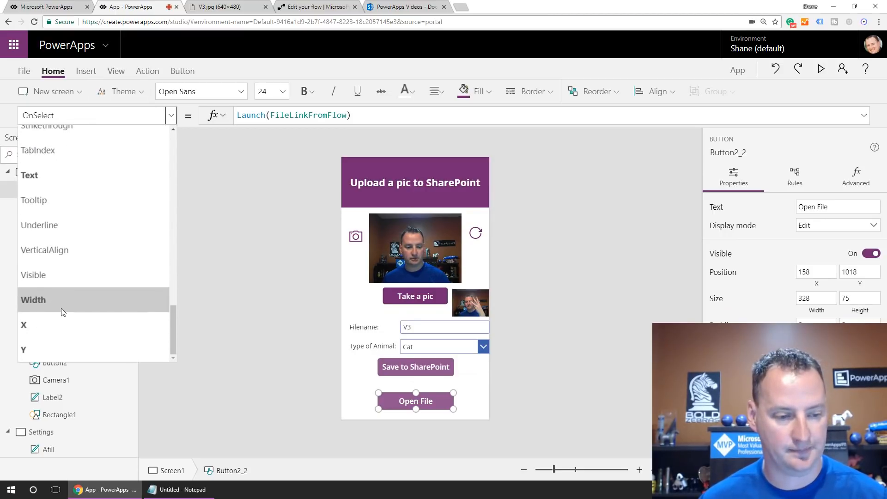
pyautogui.click(74, 279)
pyautogui.click(311, 114)
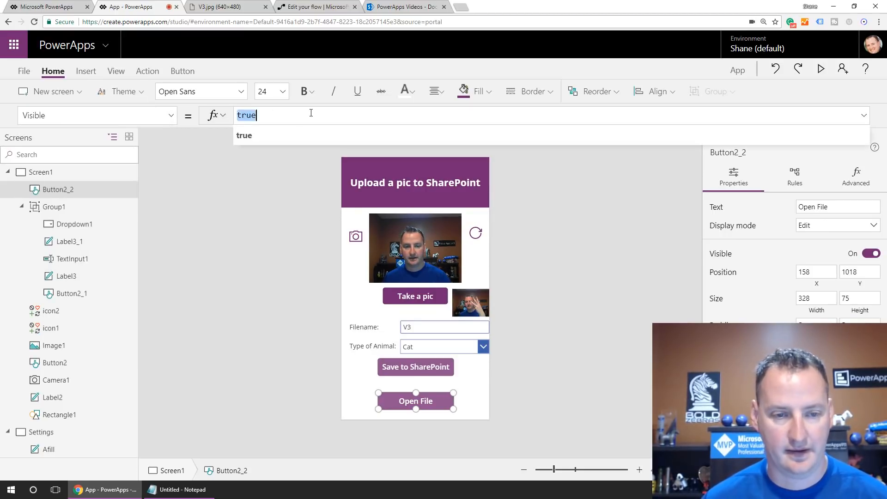
pyautogui.write('If(')
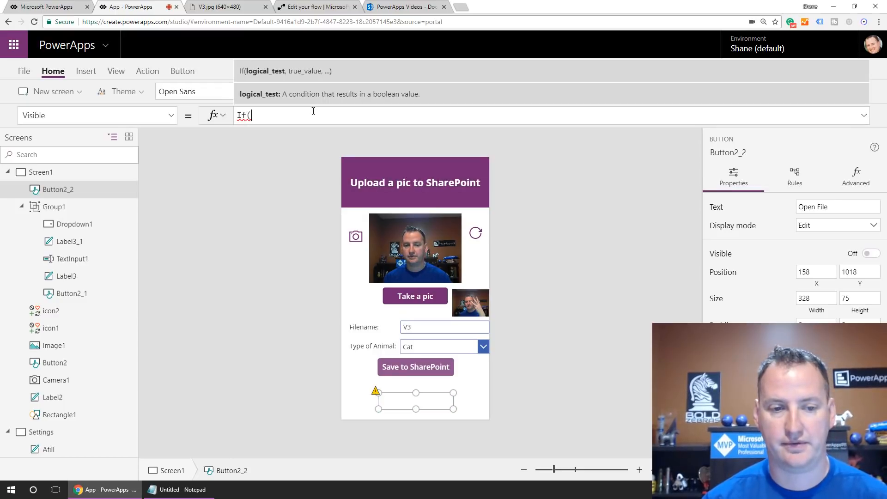
pyautogui.write('IsBlank(Fil')
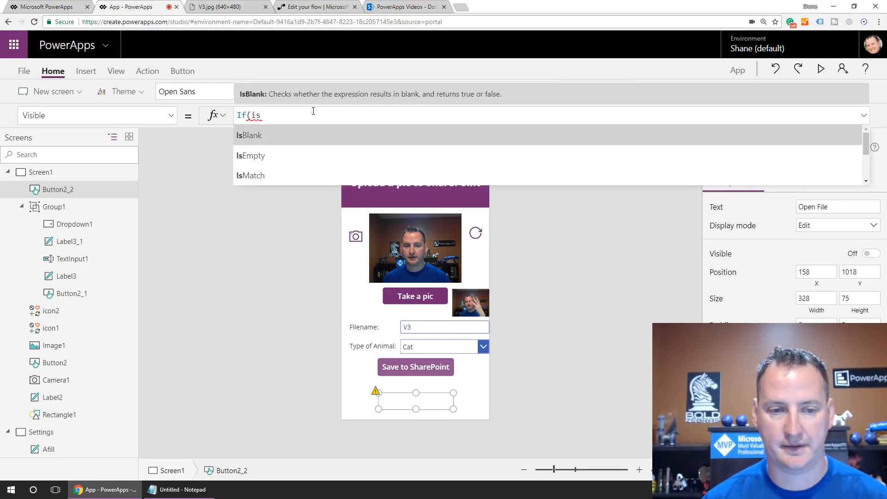
pyautogui.write('e')
pyautogui.press('Tab')
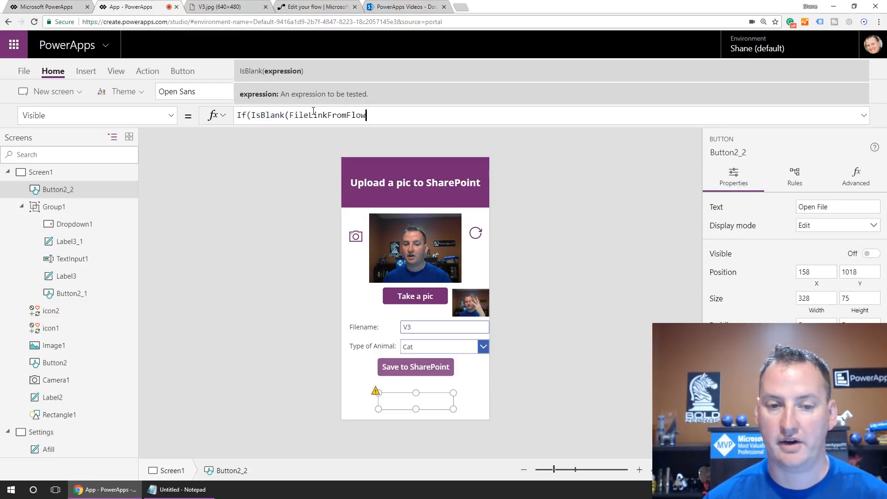
pyautogui.write('),fal')
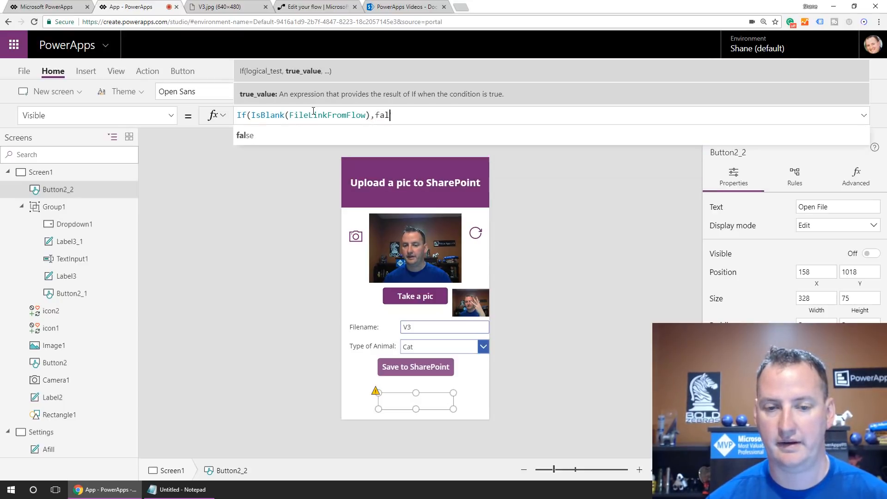
pyautogui.write('se,')
pyautogui.write('true)')
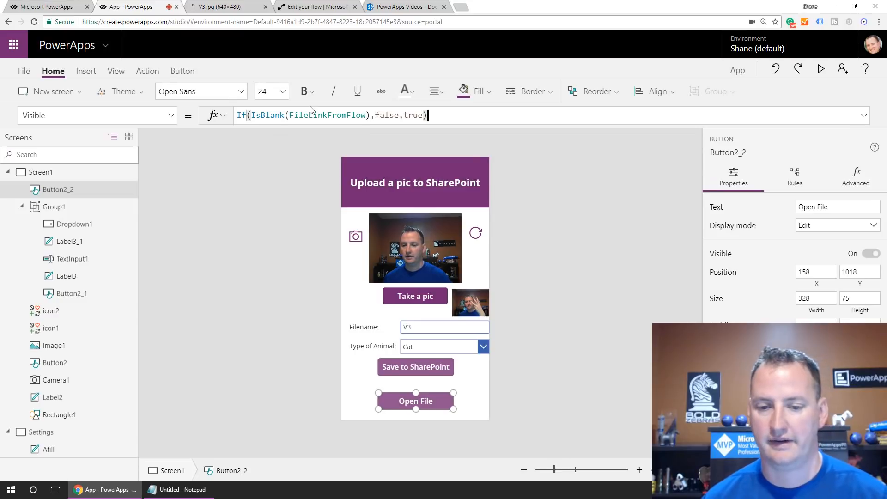
# Preview the app, test the refresh icon beside the camera, and return to the editor
pyautogui.click(822, 69)
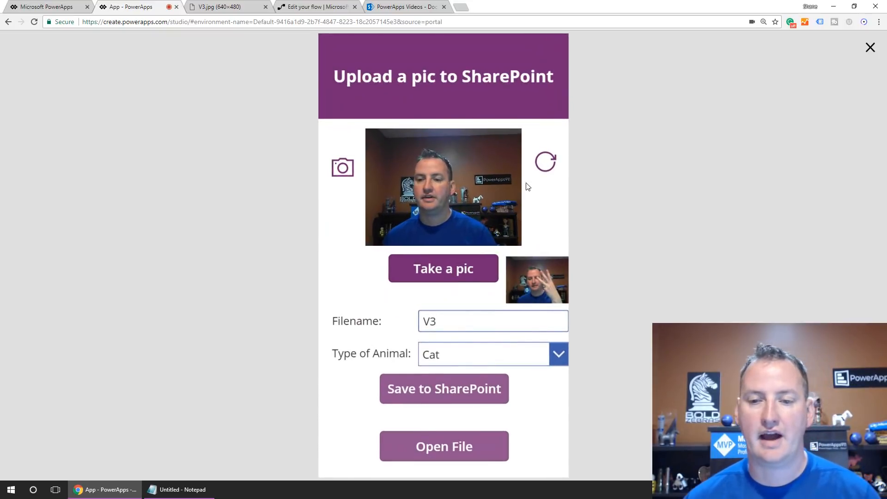
pyautogui.click(546, 165)
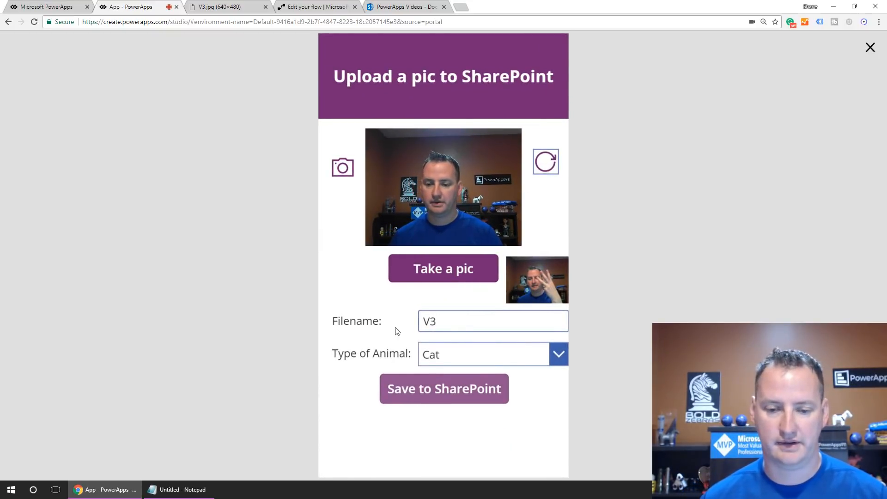
pyautogui.click(870, 49)
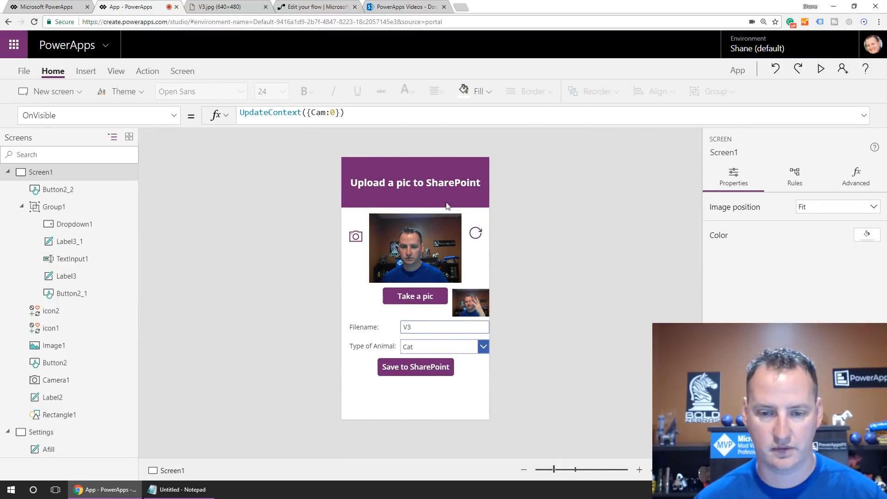
# Replace the Set function around TakenPic with UpdateContext in the refresh icon's OnSelect formula
pyautogui.click(477, 233)
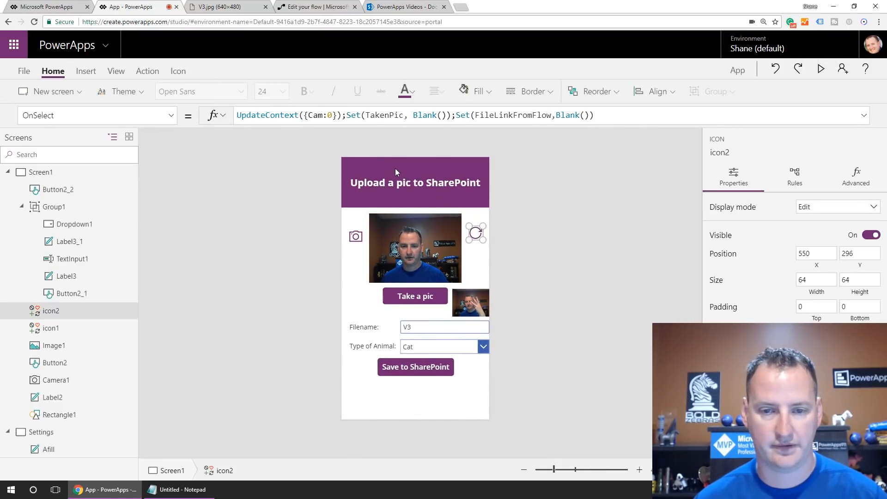
pyautogui.click(391, 115)
pyautogui.click(446, 301)
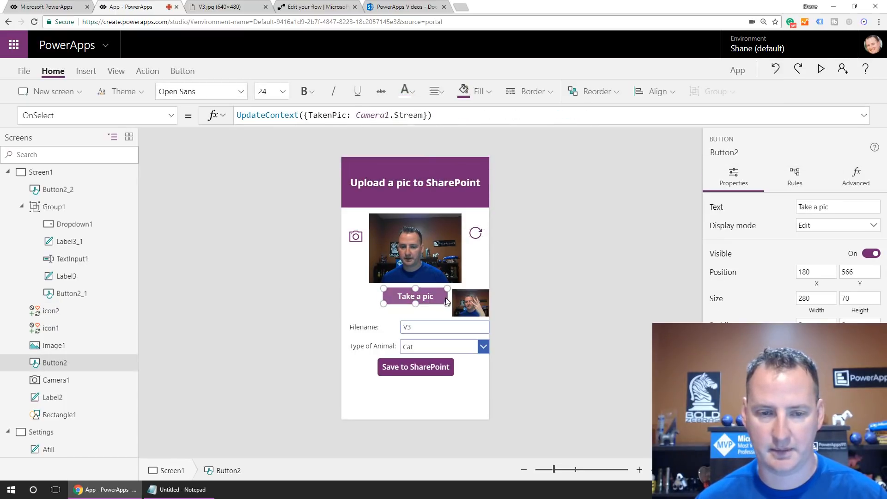
pyautogui.click(480, 235)
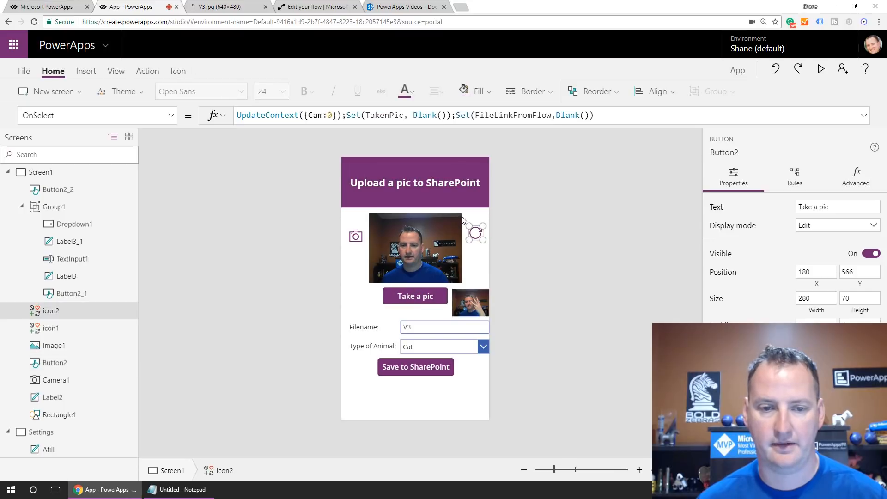
pyautogui.doubleClick(357, 115)
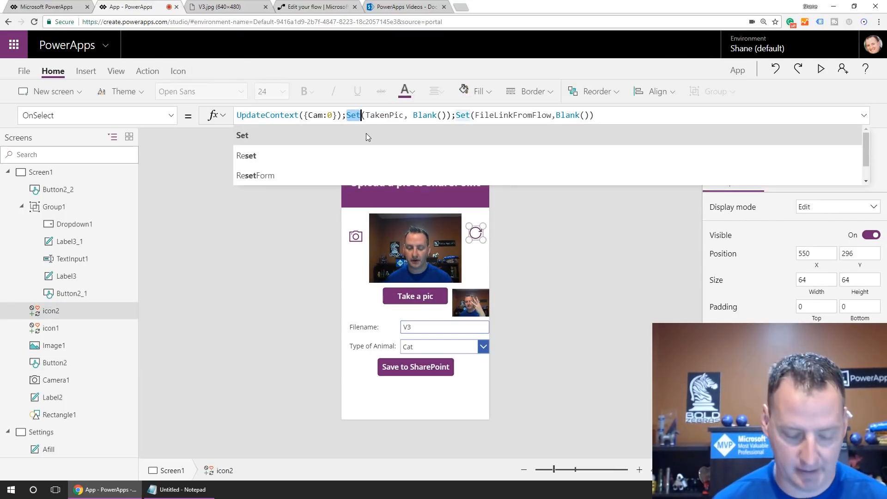
pyautogui.write('Upda')
pyautogui.click(366, 135)
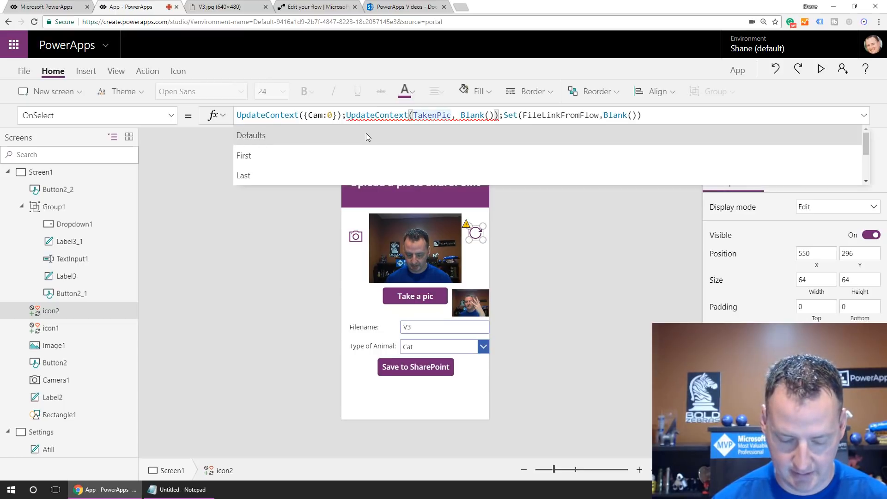
# Rewrite the argument of the TakenPic UpdateContext call in the refresh icon's formula as the record {TakenPic: Blank()}
pyautogui.write('{')
pyautogui.press('Right')
pyautogui.press('Right')
pyautogui.press('Right')
pyautogui.press('Right')
pyautogui.press('Right')
pyautogui.press('Right')
pyautogui.press('Right')
pyautogui.press('Right')
pyautogui.press('Right')
pyautogui.press('Right')
pyautogui.press('Right')
pyautogui.press('Right')
pyautogui.press('Right')
pyautogui.press('Right')
pyautogui.press('Right')
pyautogui.press('Right')
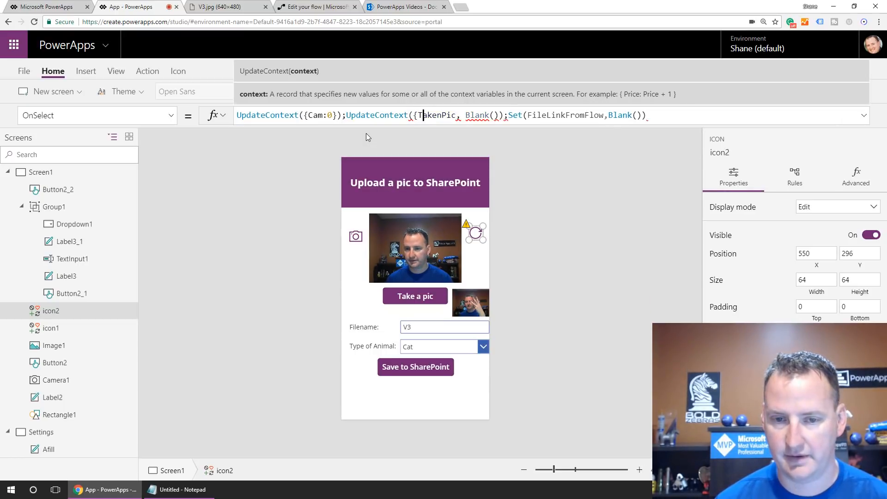
pyautogui.press('Right')
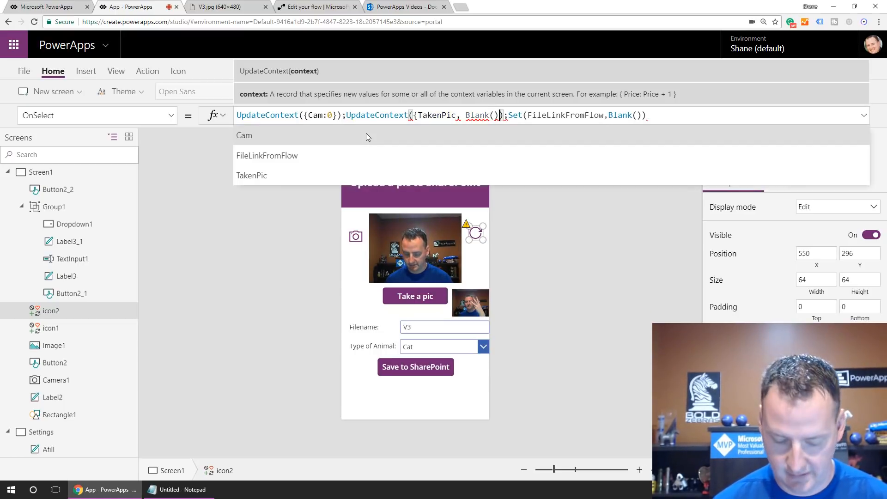
pyautogui.write('}')
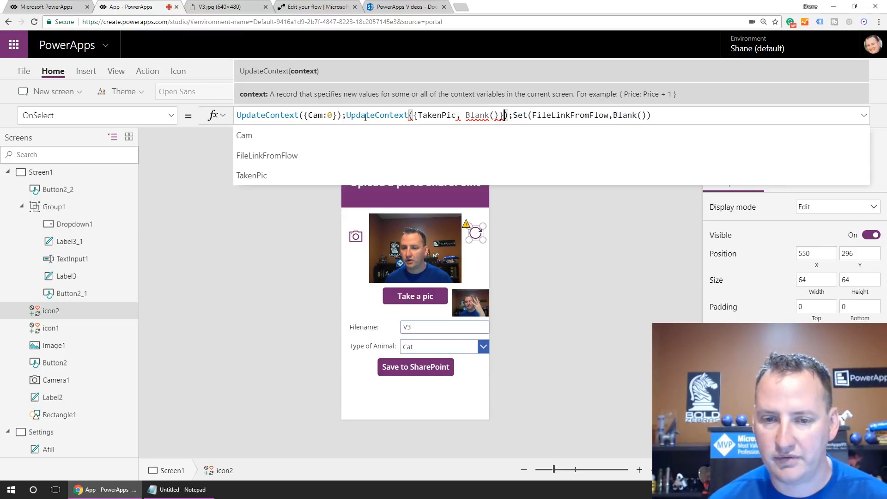
pyautogui.click(461, 115)
pyautogui.press('BackSpace')
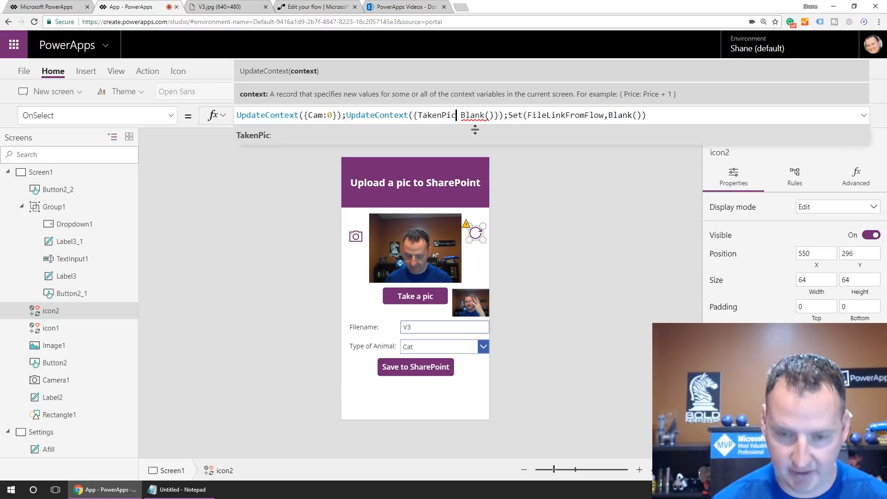
pyautogui.write(':')
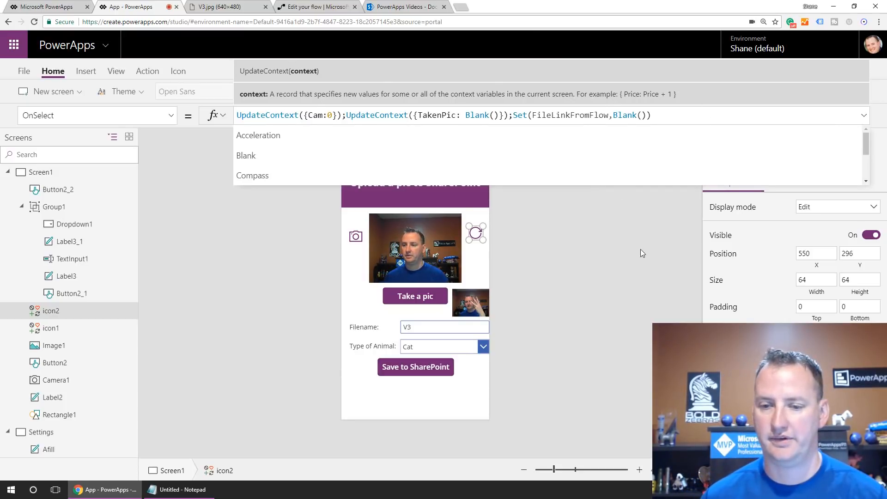
pyautogui.click(633, 229)
# Preview the app, take a new picture, and fill in filename V4 and animal type Dog
pyautogui.click(822, 67)
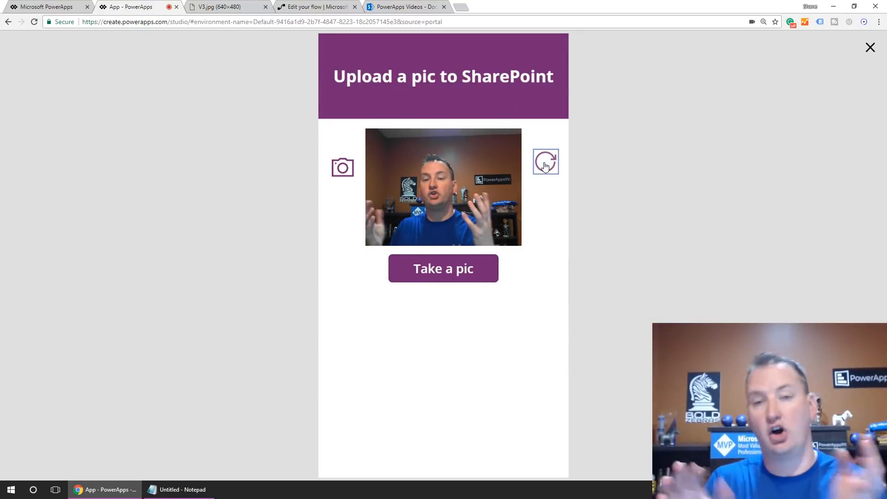
pyautogui.click(453, 275)
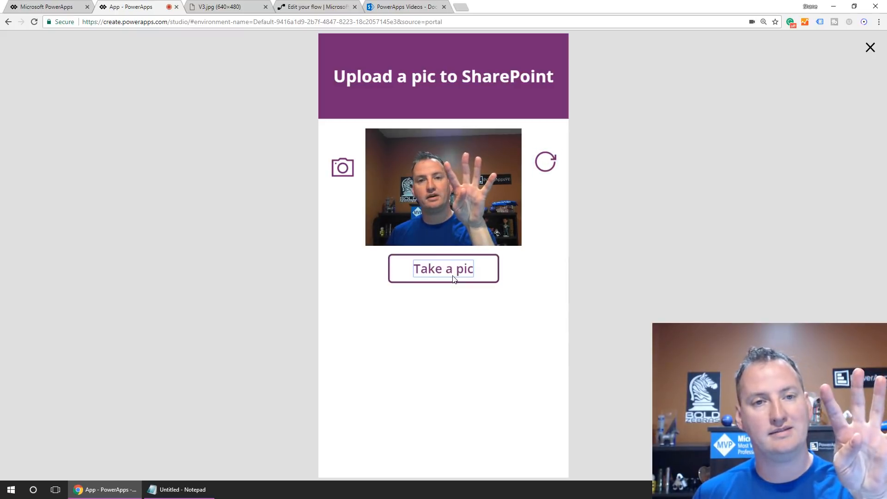
pyautogui.click(439, 321)
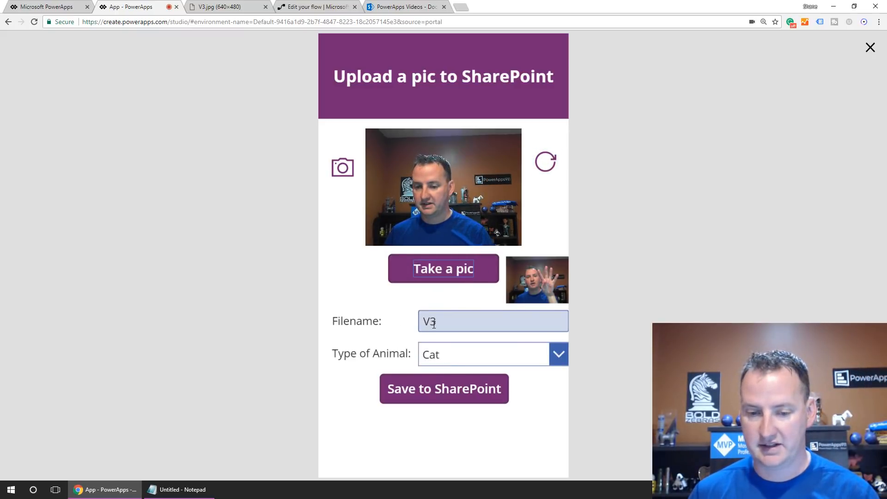
pyautogui.press('BackSpace')
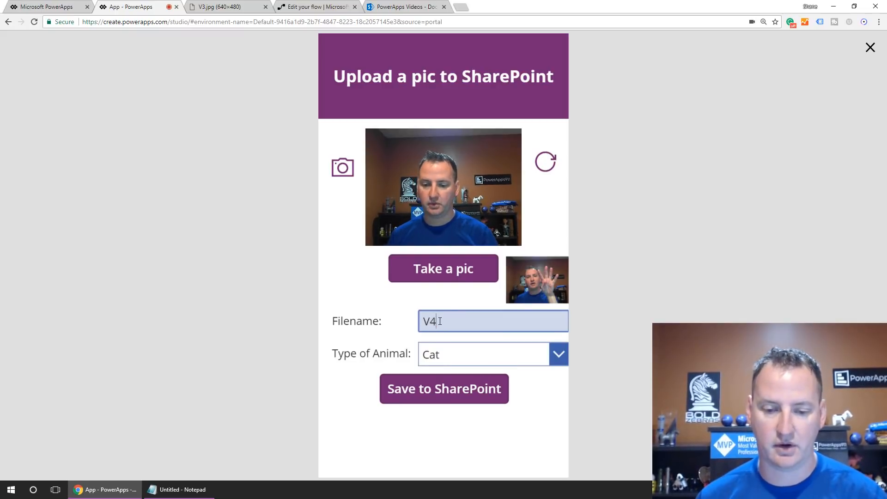
pyautogui.click(559, 365)
pyautogui.click(495, 379)
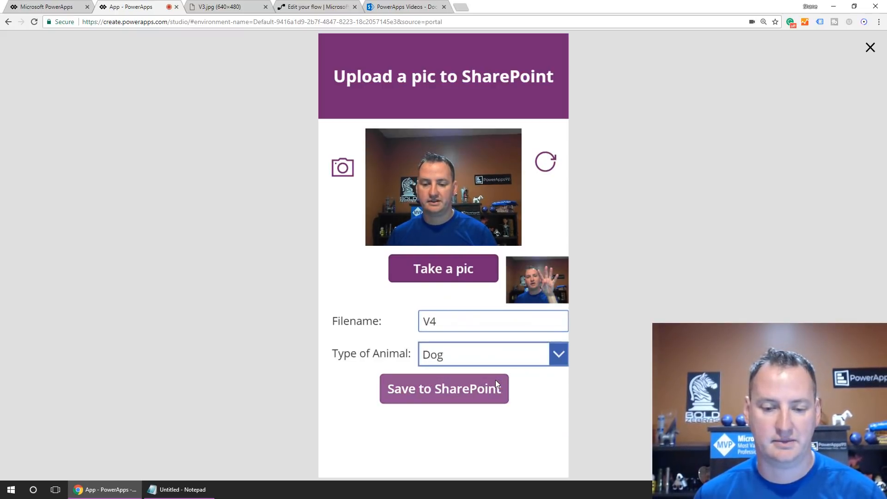
# Save the picture to SharePoint, open the uploaded file from the app, and return to the editor
pyautogui.click(449, 387)
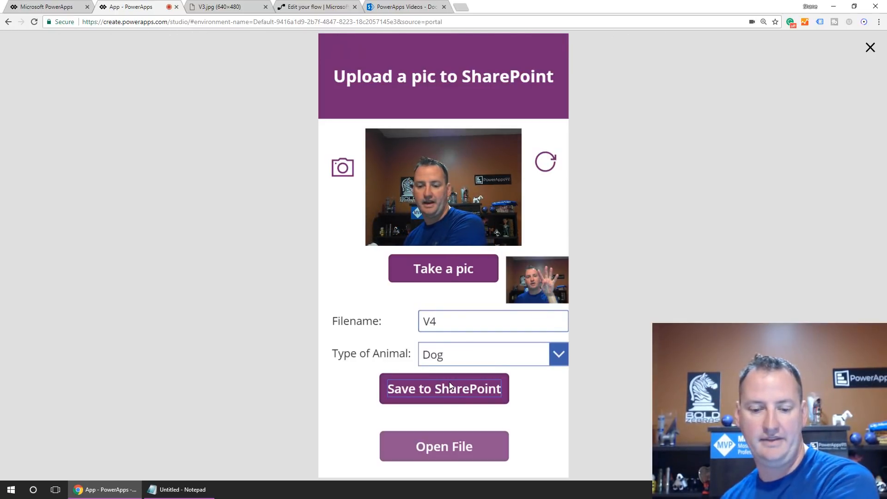
pyautogui.click(478, 439)
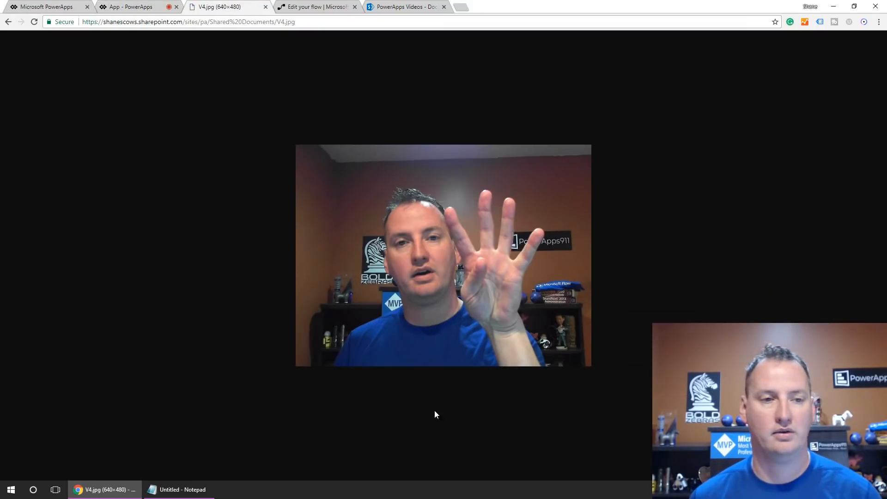
pyautogui.click(139, 7)
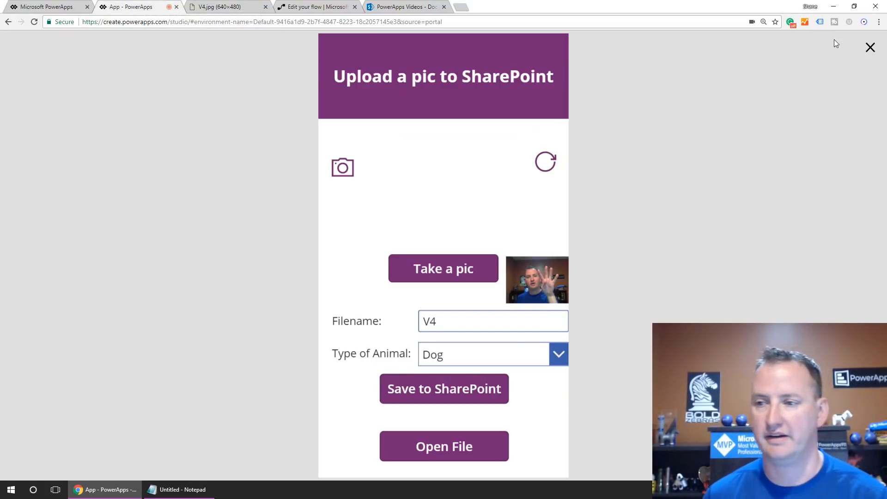
pyautogui.click(871, 47)
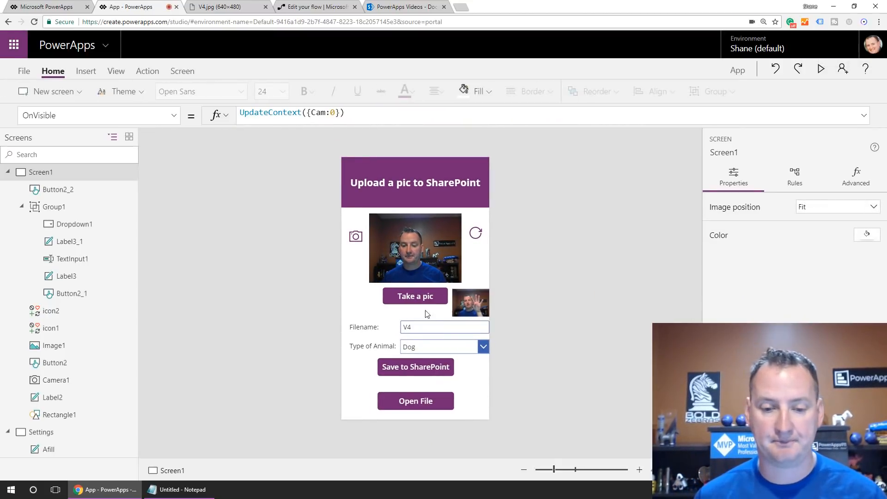
pyautogui.click(431, 328)
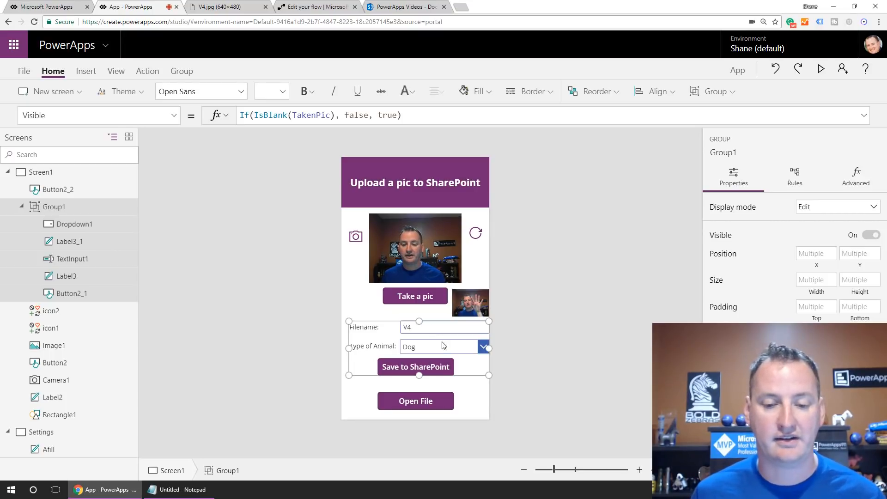
pyautogui.click(480, 350)
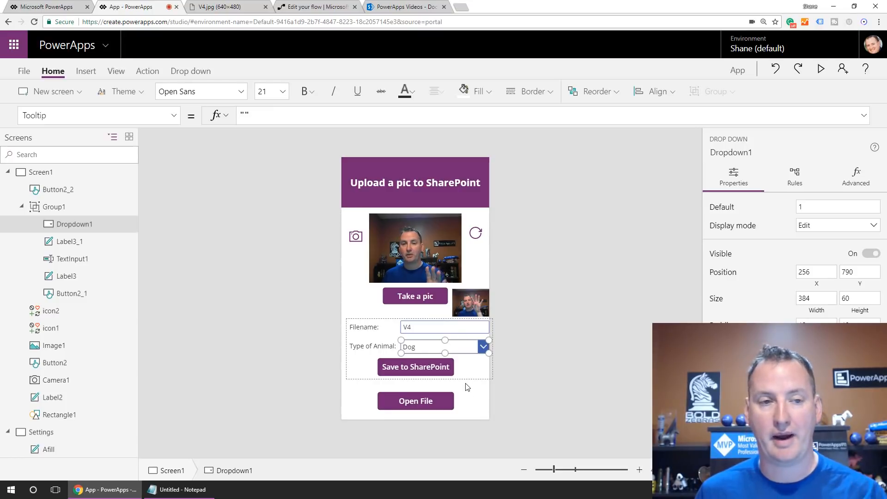
# Save the app to the cloud under the name VideoFlow
pyautogui.click(24, 70)
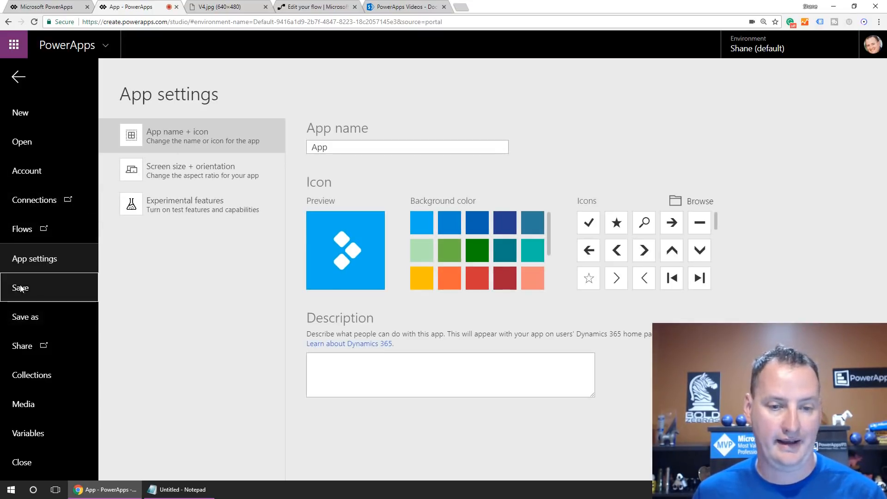
pyautogui.click(20, 288)
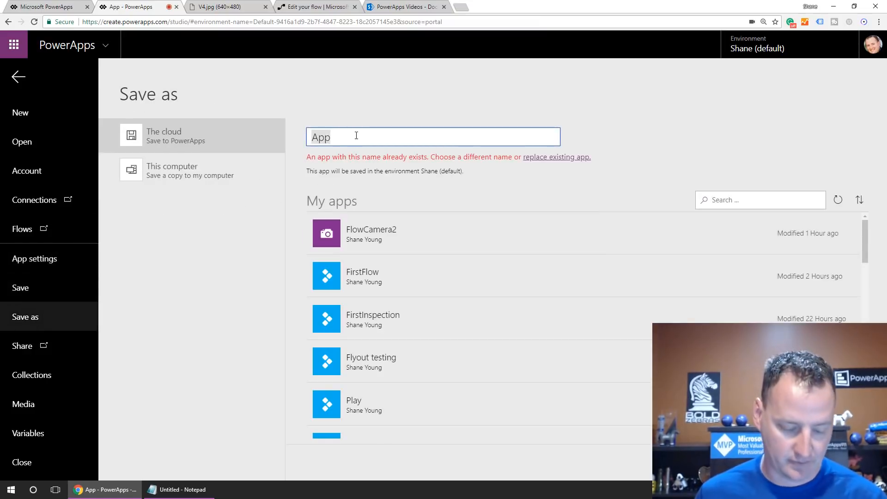
pyautogui.write('VideoFlow')
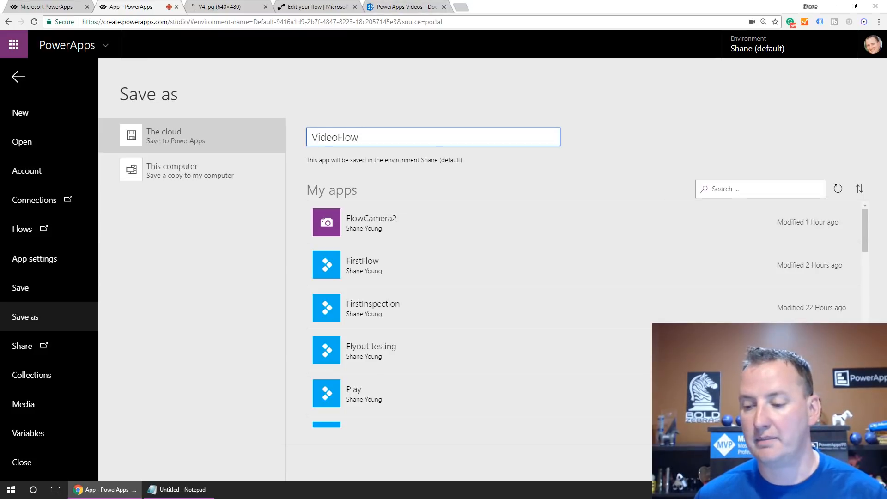
pyautogui.click(837, 463)
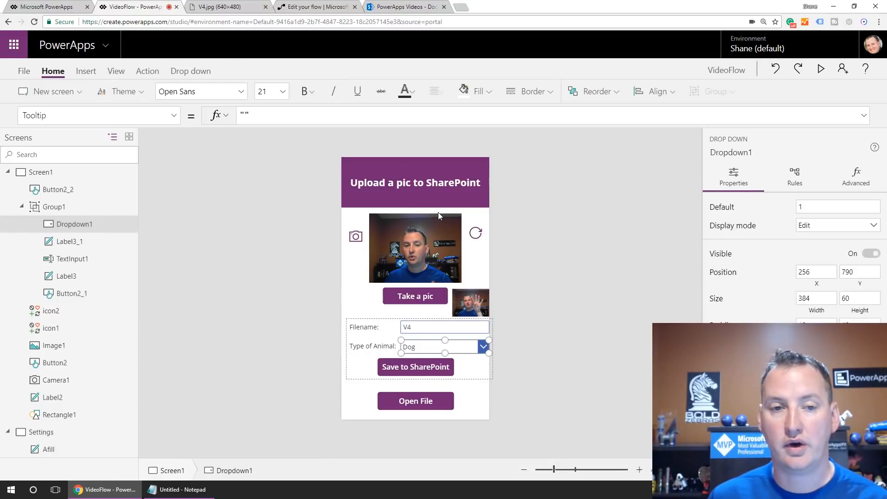
# Switch to the flow editor, rename the Respond to PowerApps output as FileLink2, and save the flow
pyautogui.click(315, 7)
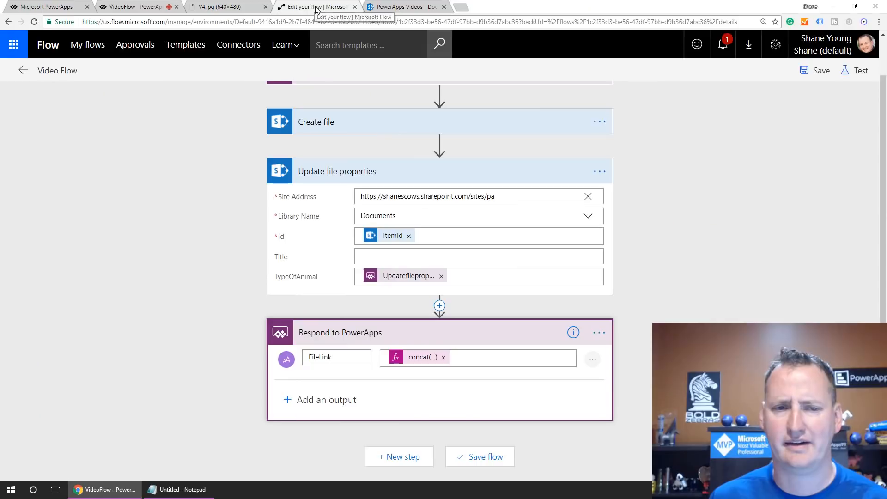
pyautogui.click(660, 195)
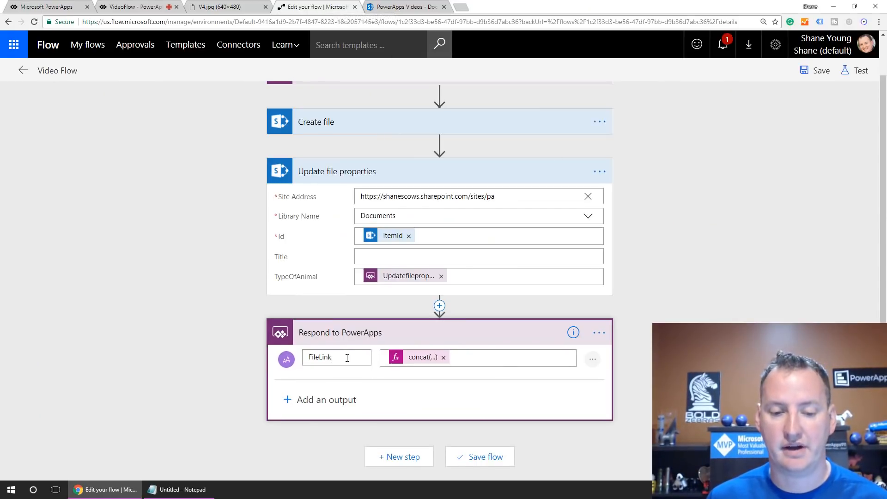
pyautogui.write('2')
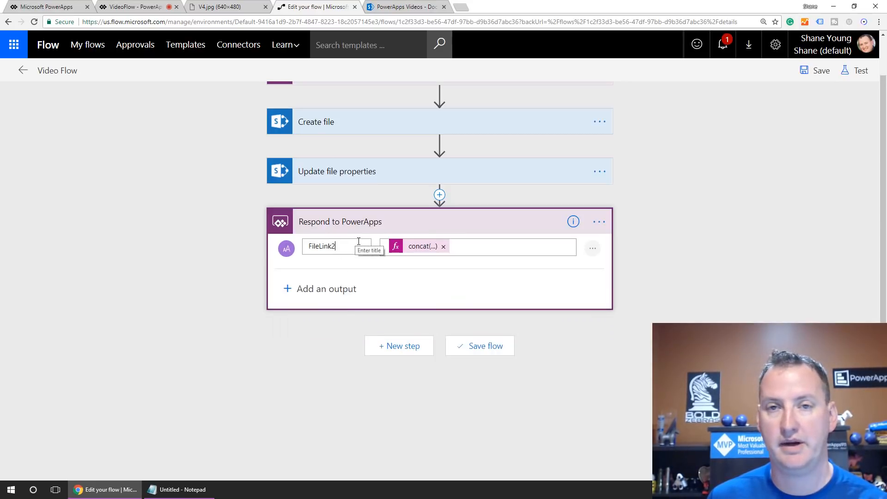
pyautogui.click(503, 354)
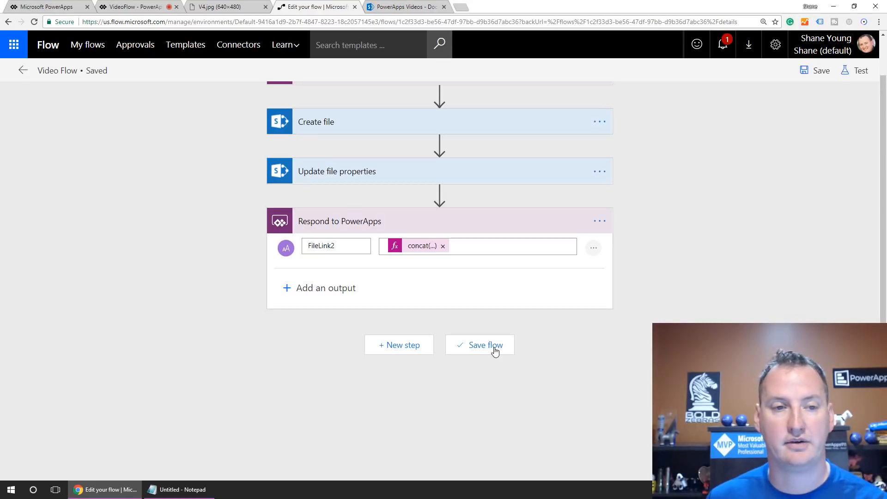
# Back in the PowerApps editor, change the flow output referenced in the Save to SharePoint button's OnSelect formula to filelink2
pyautogui.click(157, 6)
pyautogui.click(430, 367)
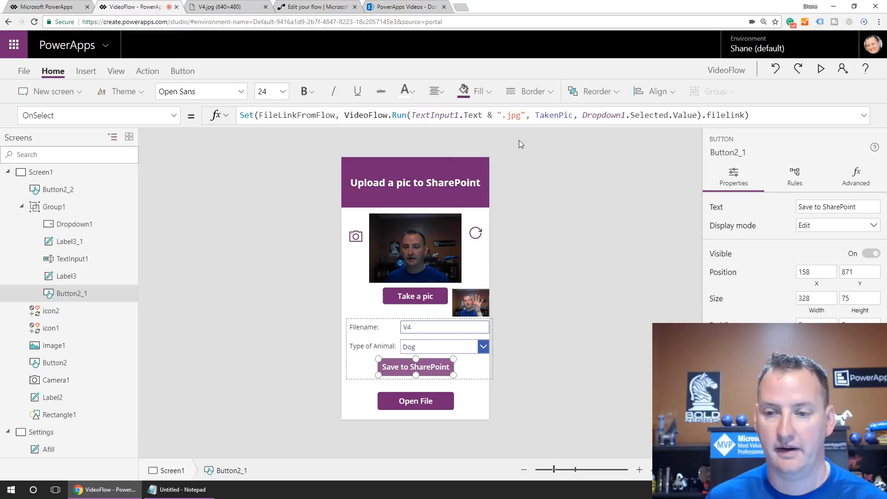
pyautogui.click(746, 115)
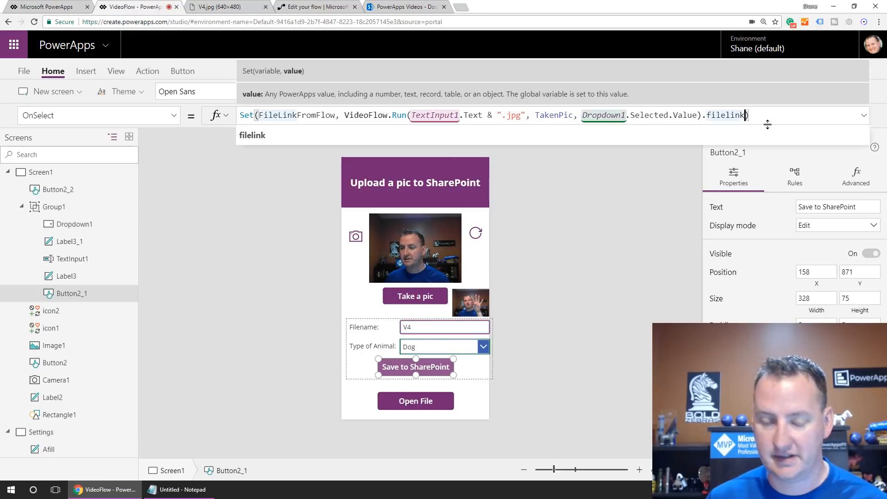
pyautogui.write('2')
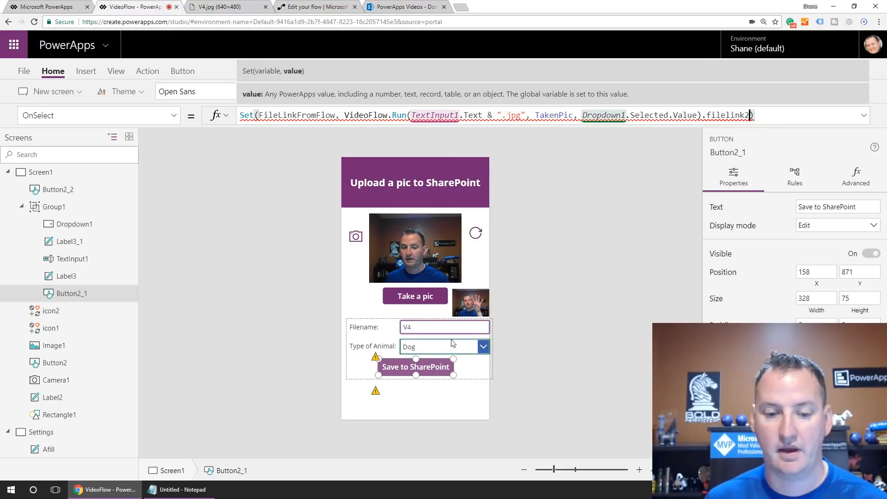
pyautogui.moveTo(375, 359)
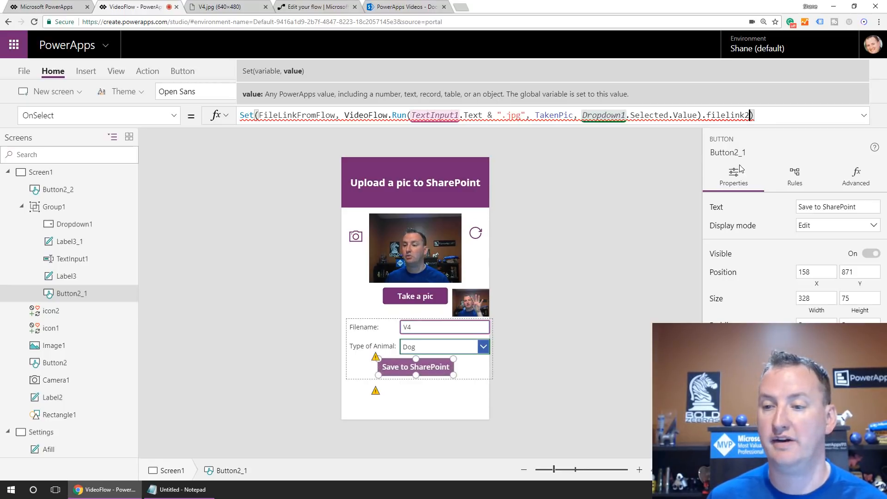
pyautogui.moveTo(750, 115)
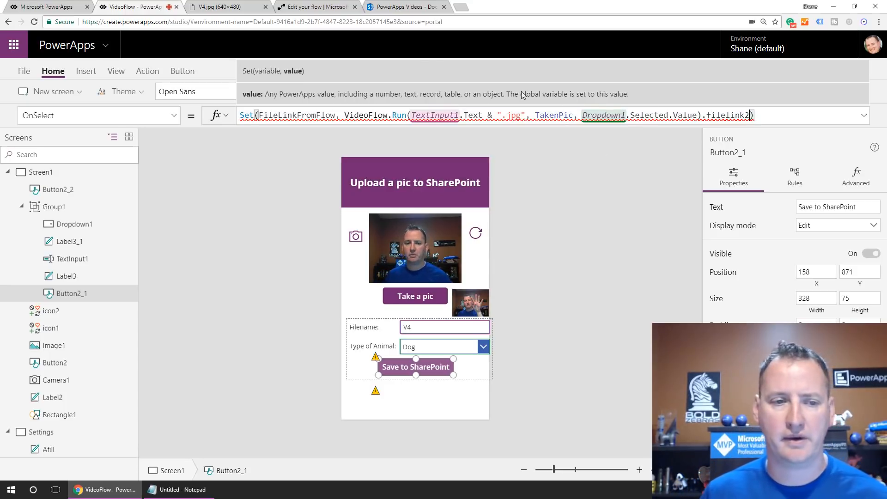
# Select the Save to SharePoint button's full OnSelect formula, and remove the button's associated Video Flow from the app
pyautogui.click(147, 71)
pyautogui.click(298, 91)
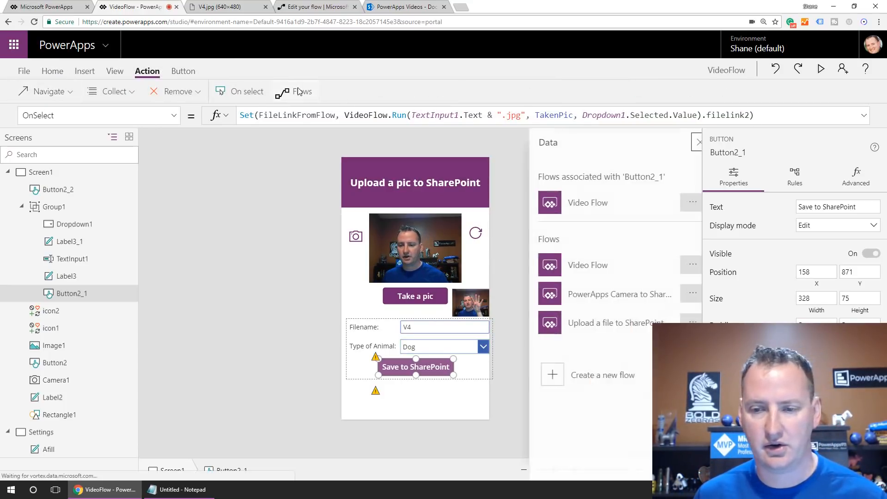
pyautogui.click(680, 203)
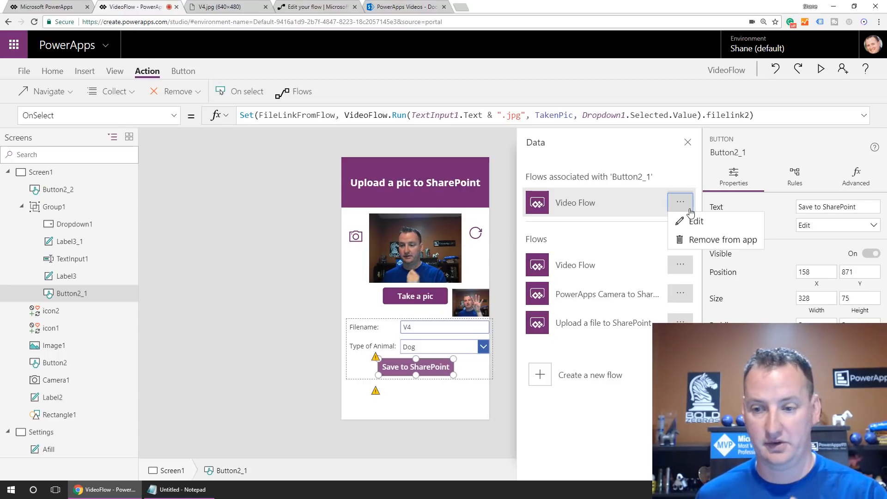
pyautogui.click(732, 240)
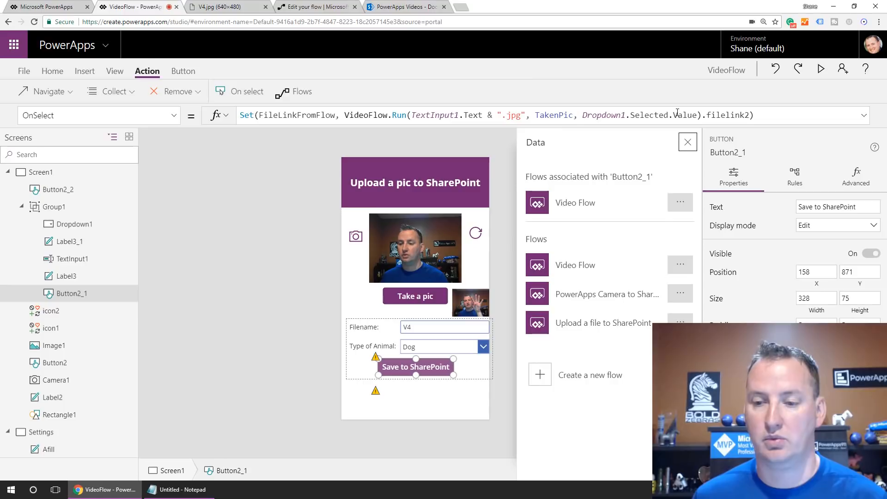
pyautogui.moveTo(675, 112)
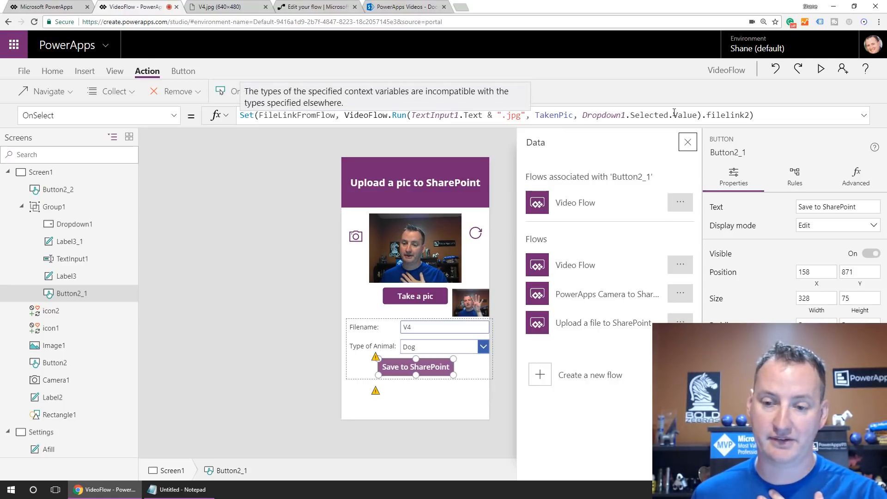
pyautogui.click(683, 203)
pyautogui.click(692, 221)
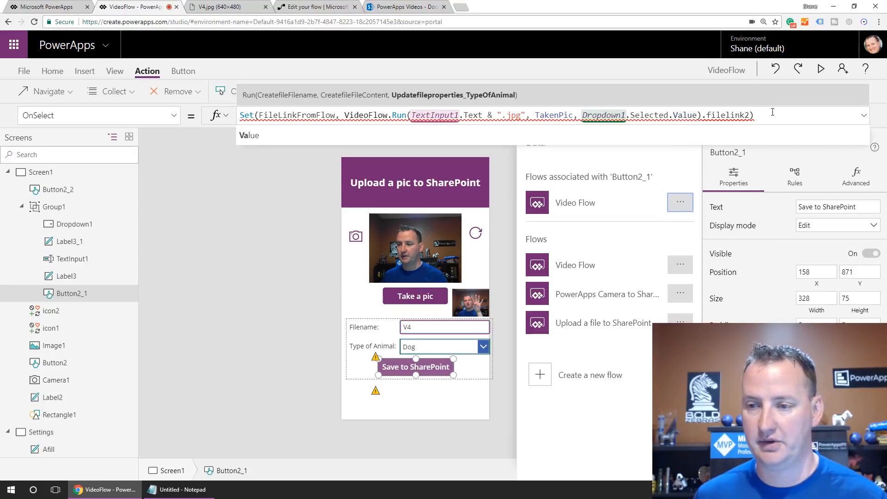
pyautogui.hotkey('ctrl', 'a')
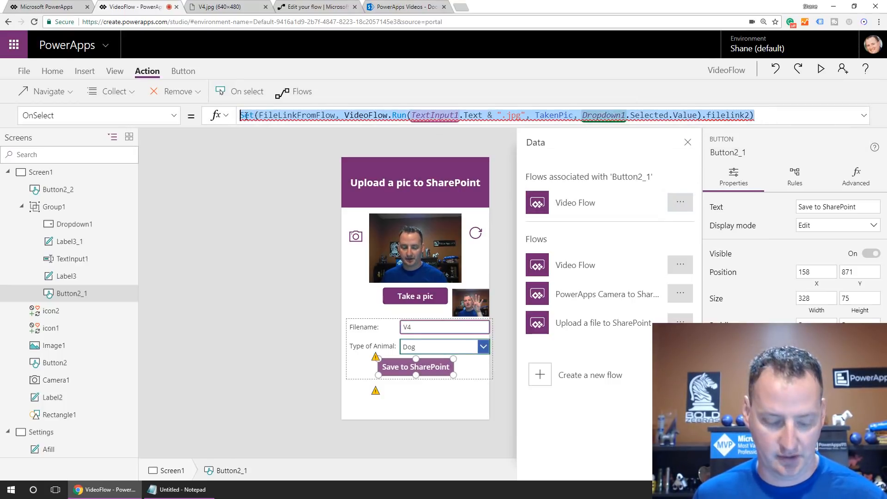
pyautogui.click(684, 207)
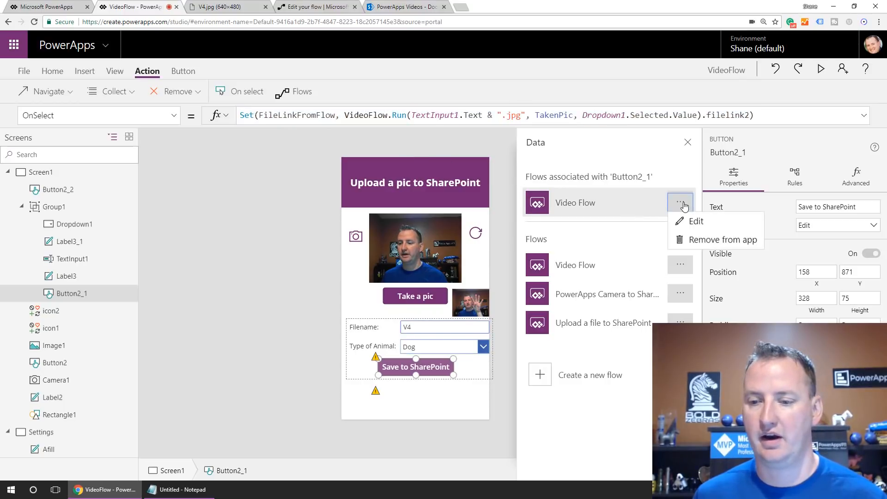
pyautogui.click(700, 243)
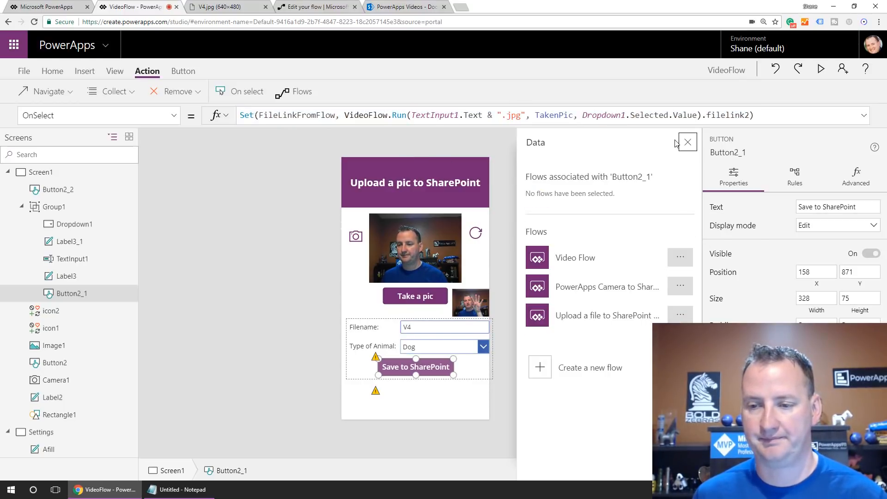
pyautogui.click(689, 144)
# Add Video Flow back to the app, check the Save to SharePoint button's OnSelect formula, and save the app
pyautogui.click(597, 204)
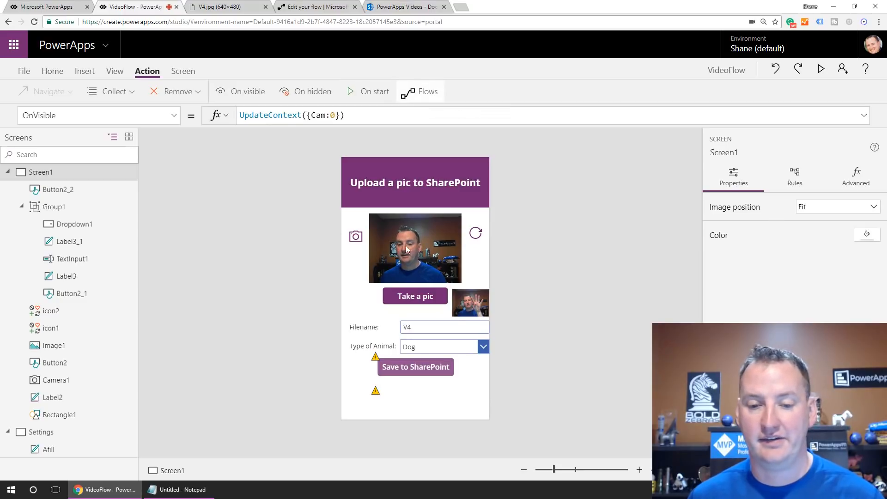
pyautogui.click(416, 366)
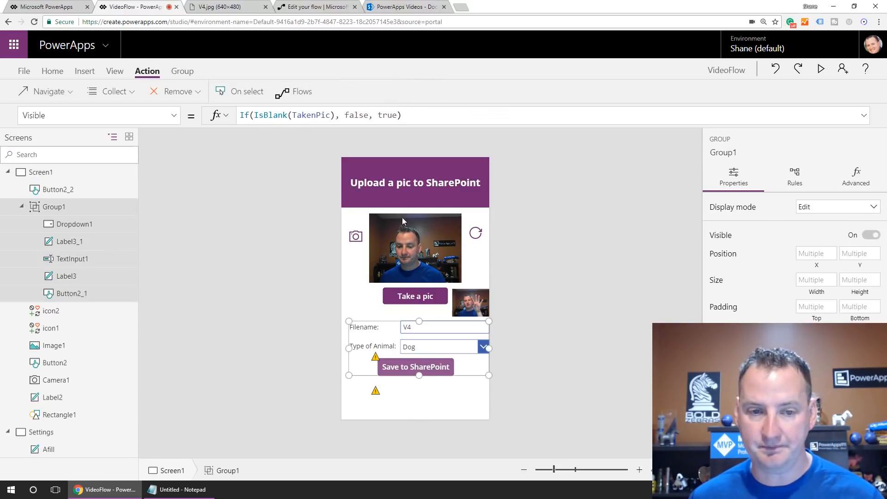
pyautogui.click(299, 95)
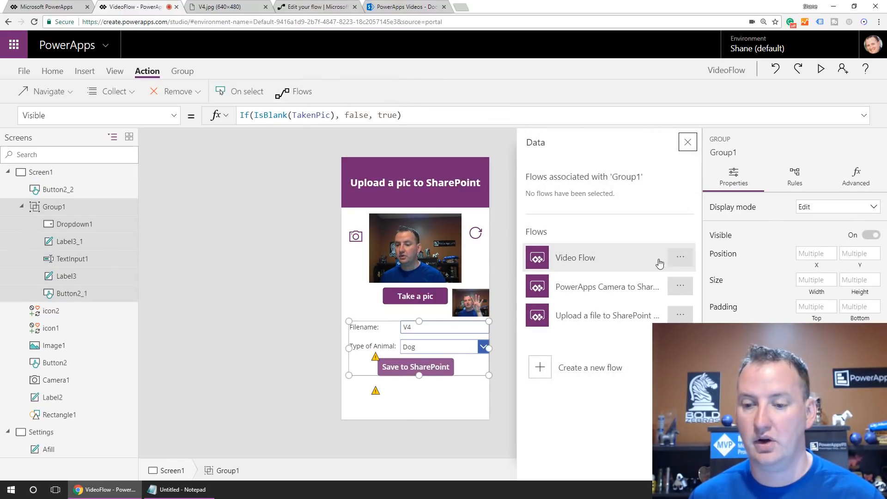
pyautogui.click(680, 257)
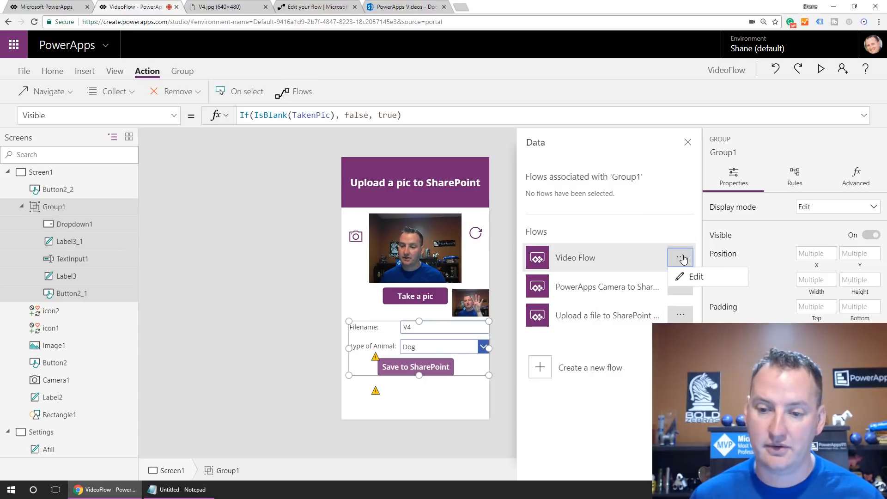
pyautogui.click(595, 269)
pyautogui.click(419, 364)
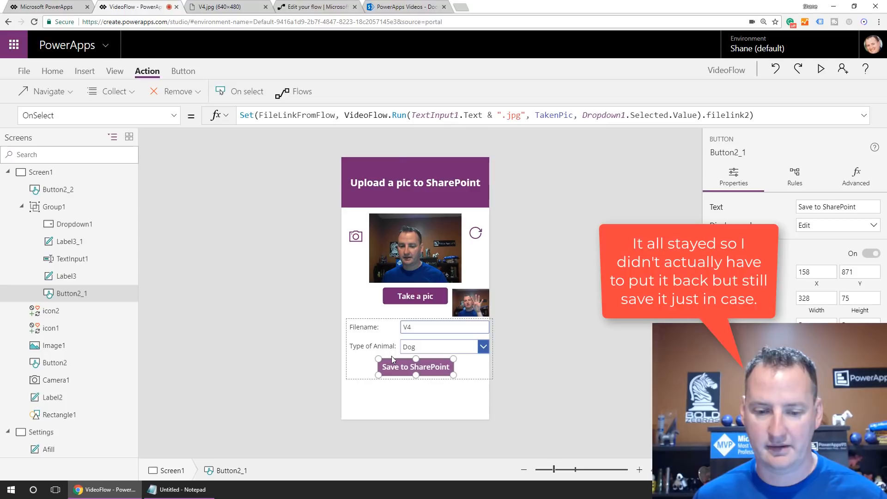
pyautogui.click(765, 116)
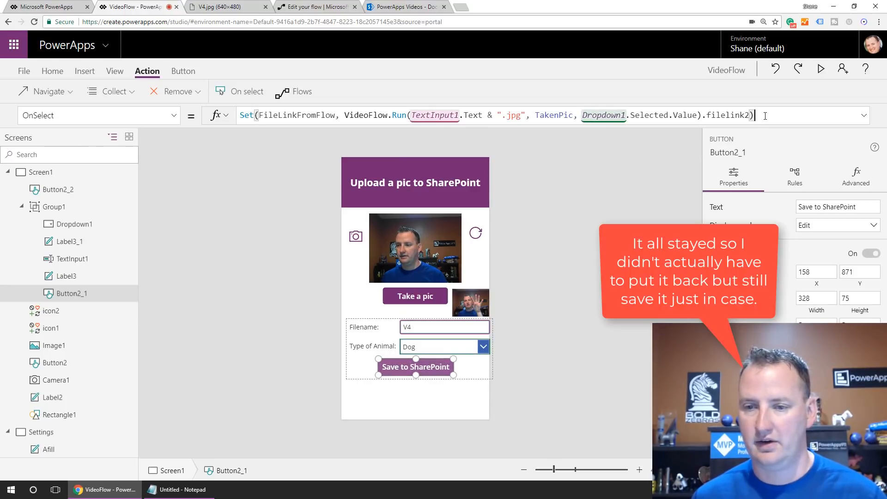
pyautogui.hotkey('ctrl', 's')
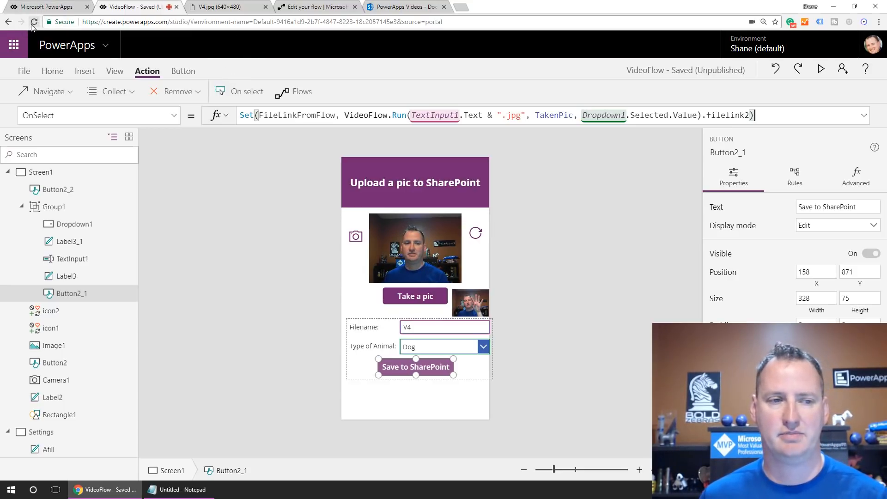
# Switch to Microsoft Flow and examine the Create file inputs and outputs in Video Flow's most recent run
pyautogui.click(319, 8)
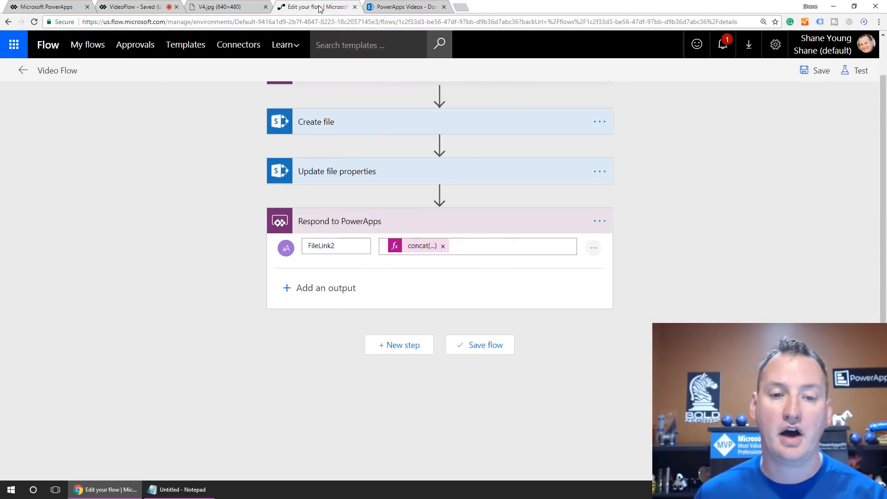
pyautogui.scroll(1, 702, 191)
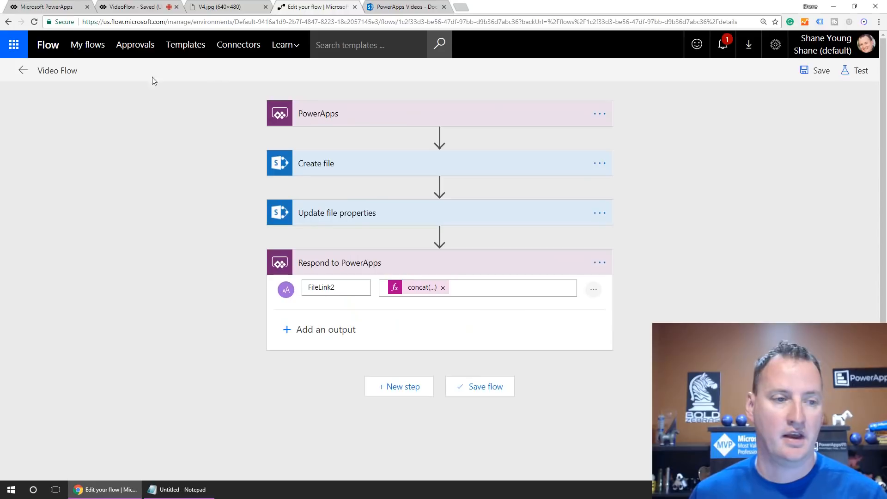
pyautogui.click(22, 71)
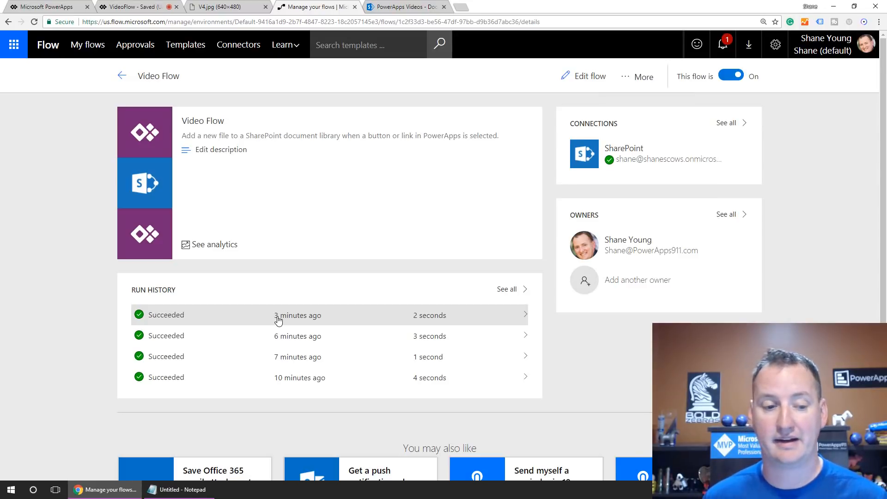
pyautogui.click(165, 316)
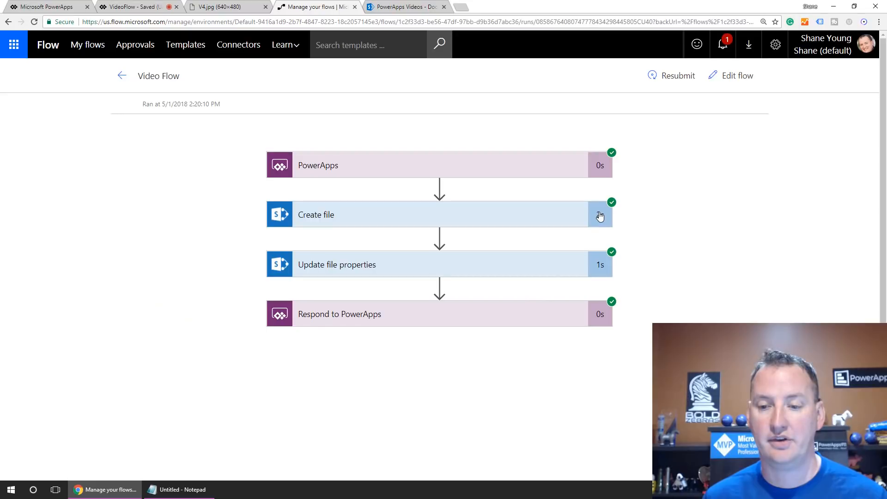
pyautogui.click(600, 215)
pyautogui.scroll(-3, 480, 300)
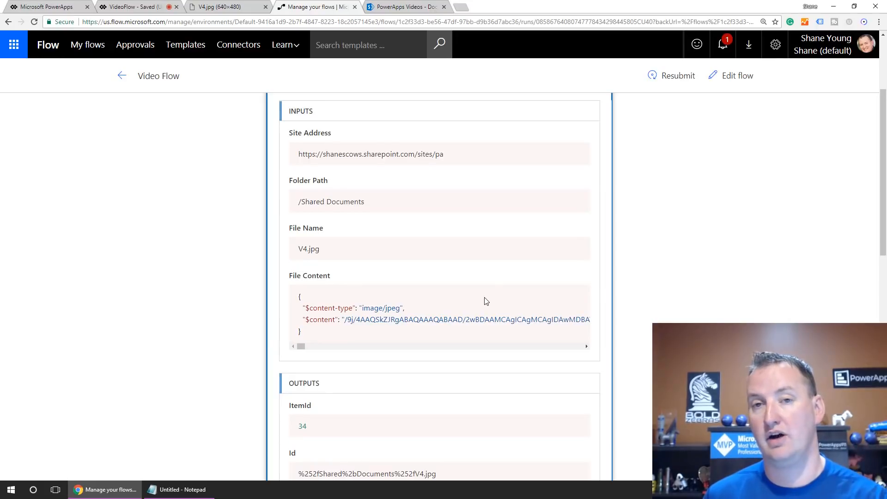
pyautogui.scroll(3, 503, 287)
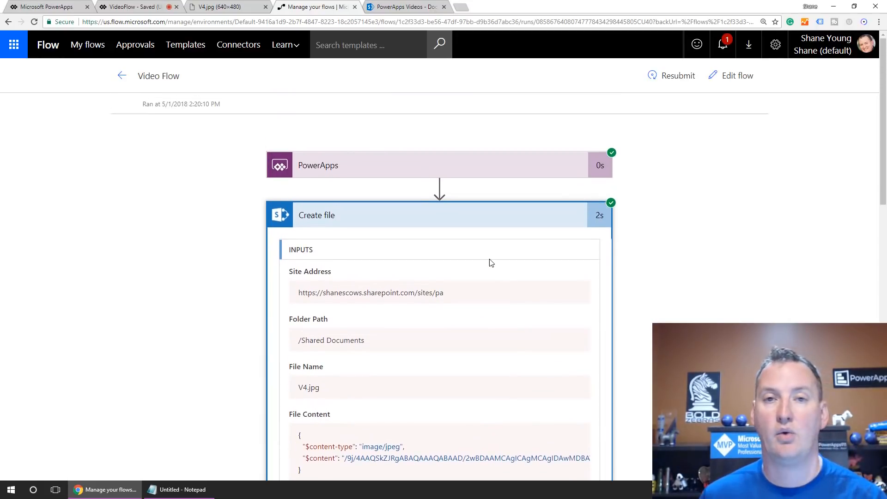
pyautogui.click(122, 75)
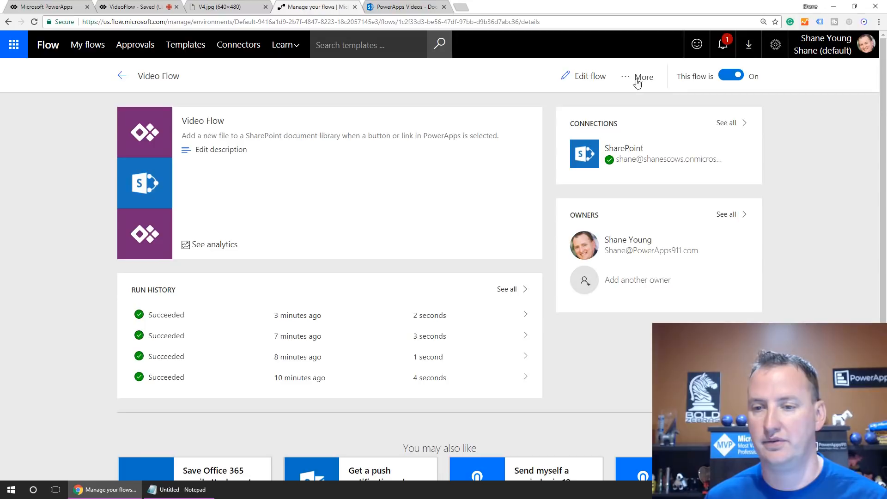
# Open Video Flow for editing and expand the Create file action to examine its file name and content fields
pyautogui.click(594, 76)
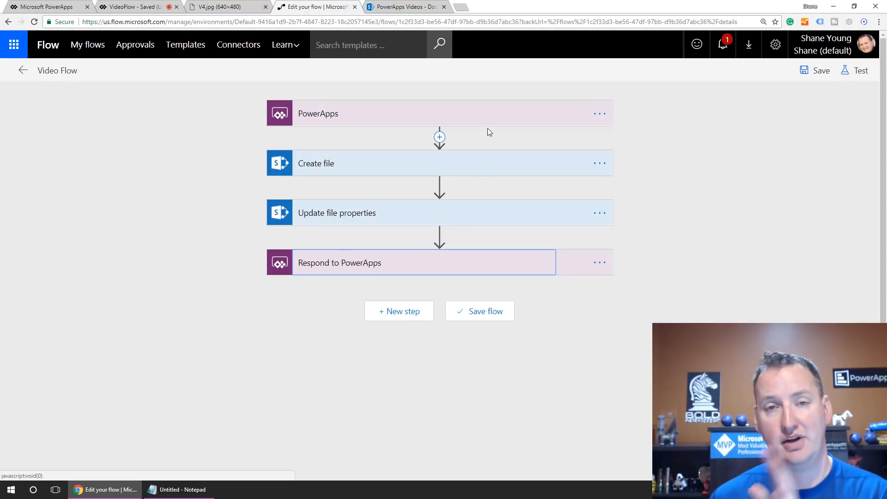
pyautogui.click(599, 164)
pyautogui.click(548, 164)
pyautogui.click(481, 164)
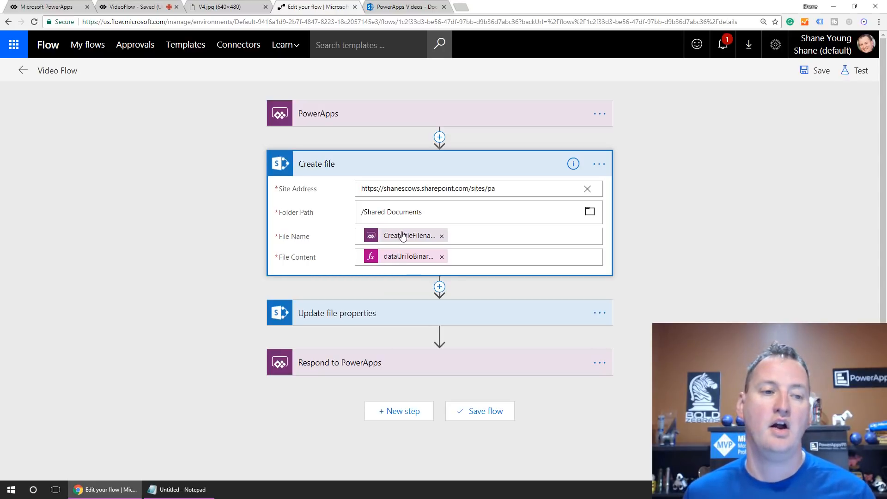
# Open the Microsoft Flow documentation in a new browser tab, keeping the flow editor open, and switch to it
pyautogui.click(287, 48)
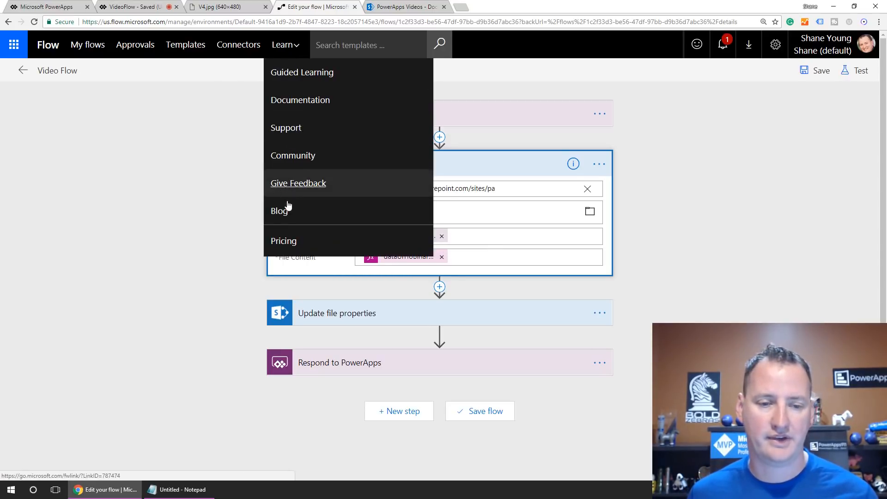
pyautogui.click(304, 103)
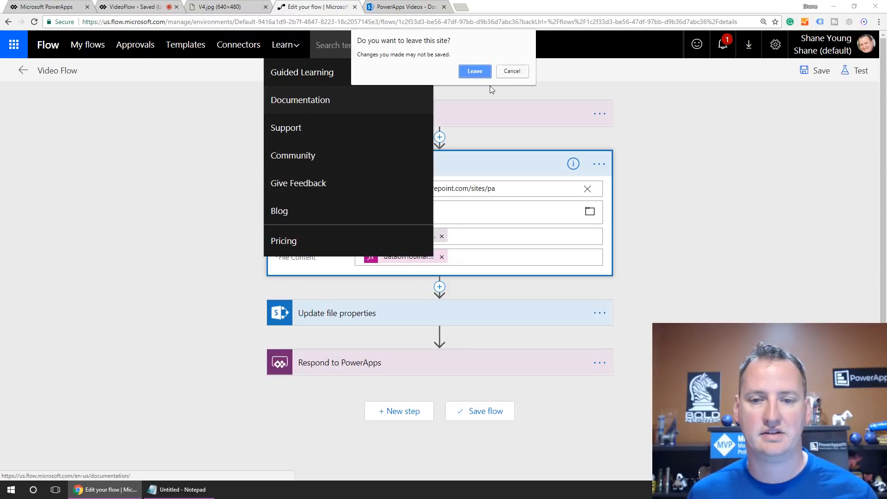
pyautogui.click(509, 73)
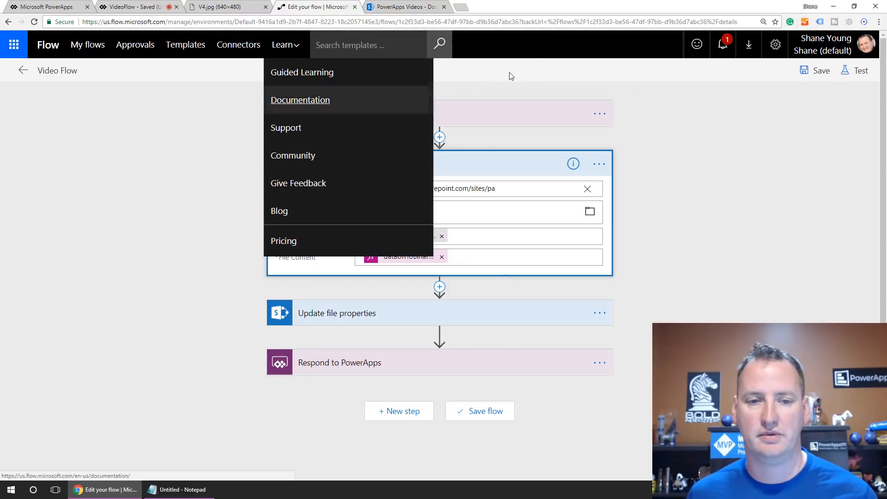
pyautogui.rightClick(301, 105)
pyautogui.click(326, 111)
pyautogui.click(407, 6)
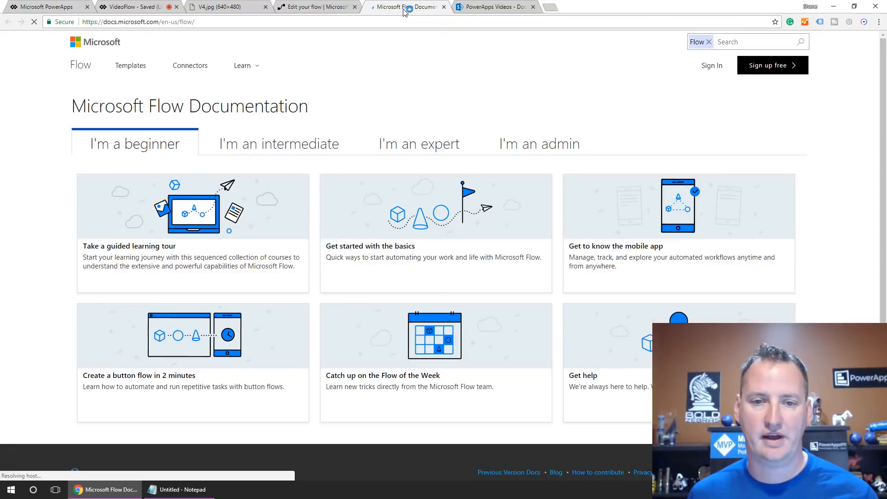